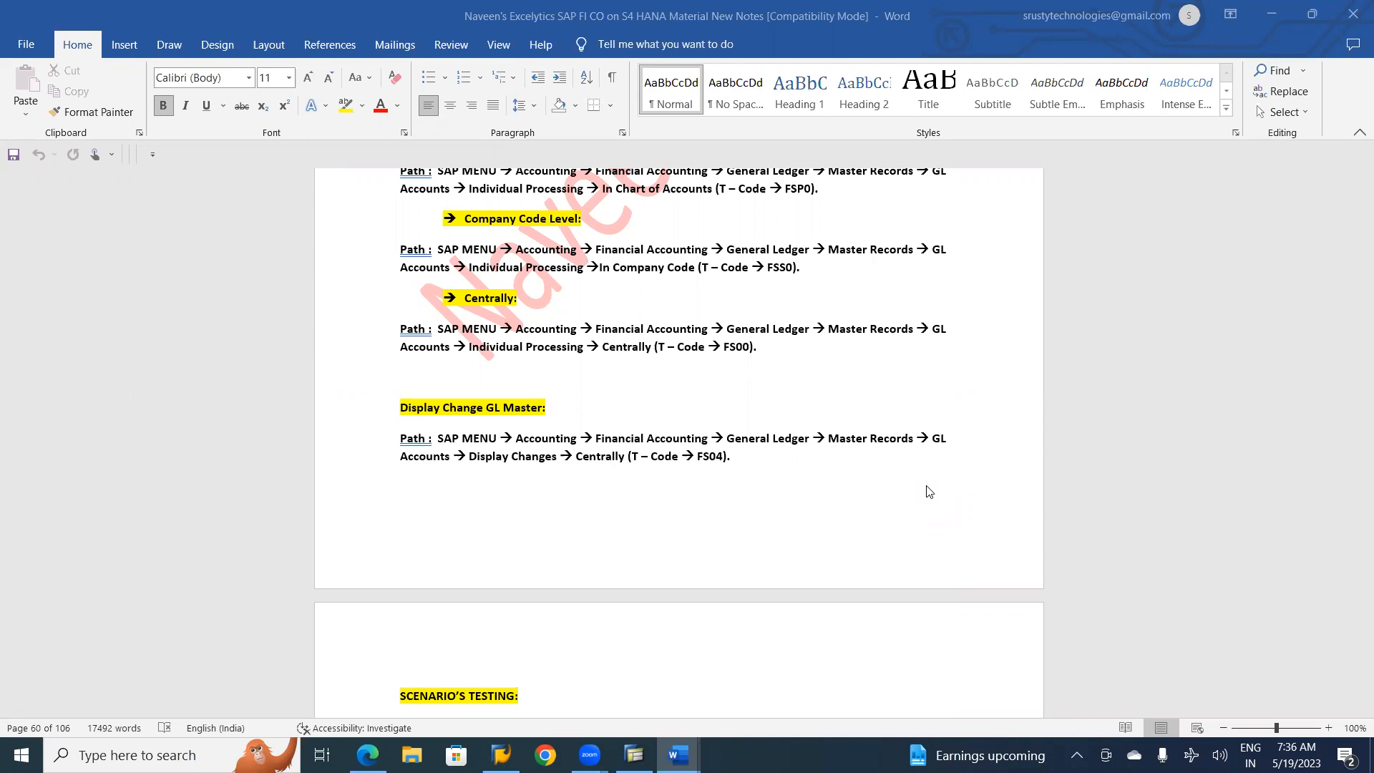
# Switch to the BIRLA FICO Working notes document and review the first three entries in its GL Accounts list
pyautogui.hotkey('alt', 'Tab')
pyautogui.hotkey('alt', 'Tab')
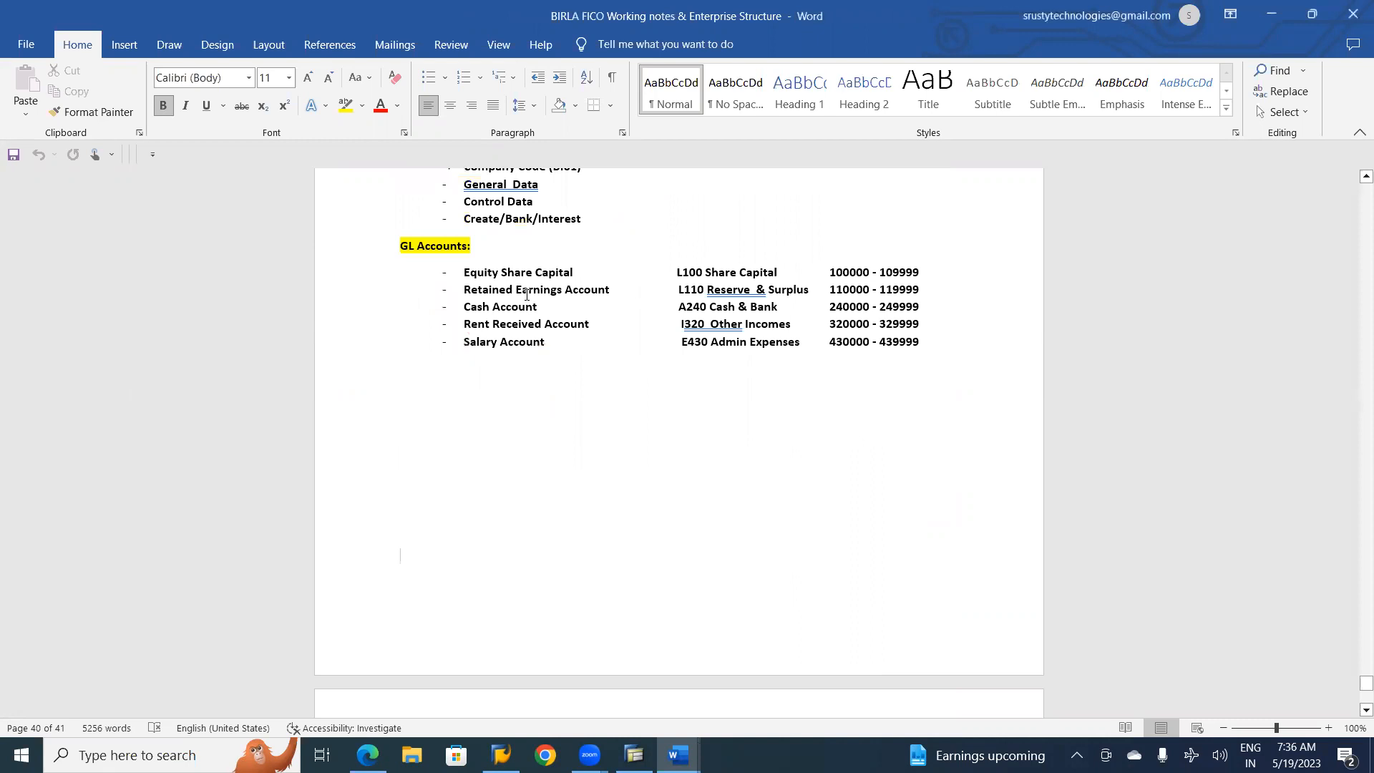
pyautogui.moveTo(537, 307); pyautogui.dragTo(481, 273)
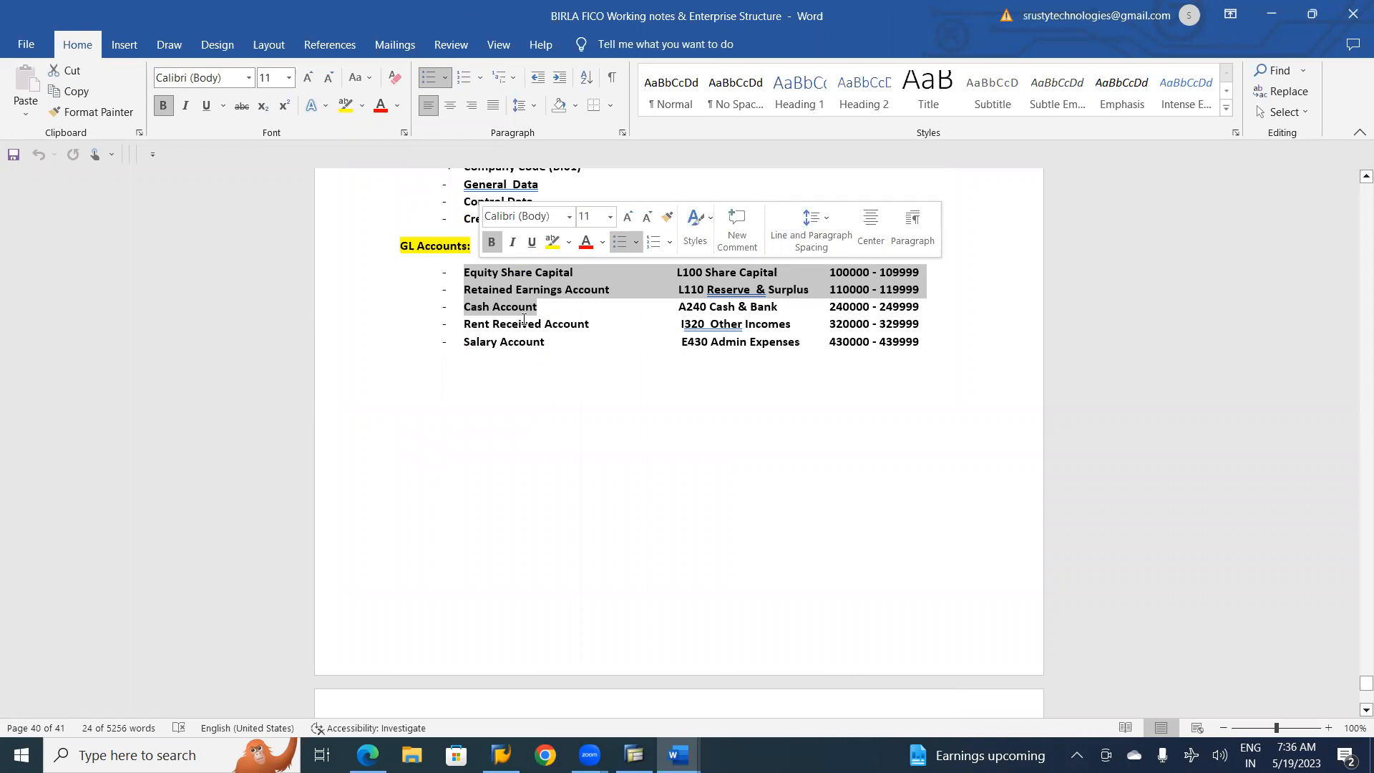
pyautogui.hotkey('alt', 'Tab')
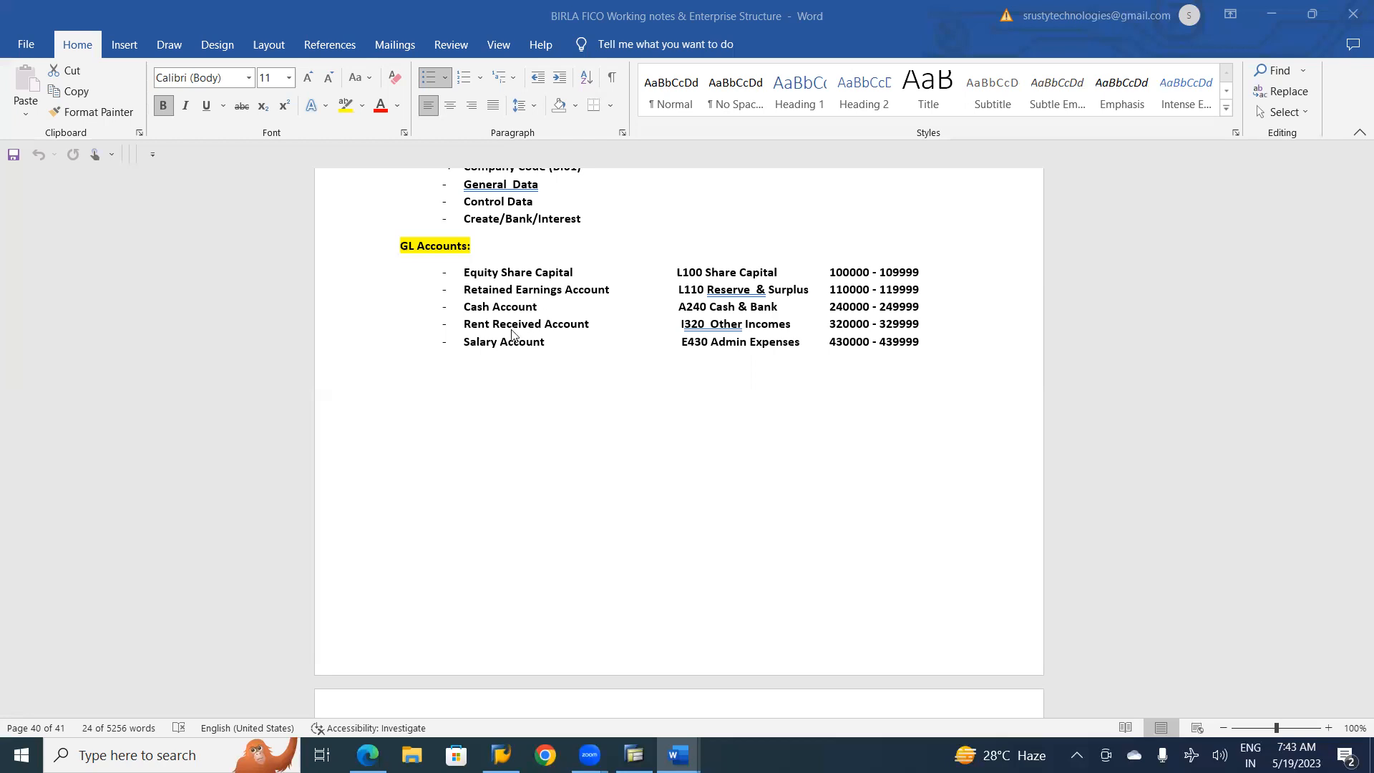
# Switch to SAP Easy Access and open transaction FS00 for central G/L account maintenance
pyautogui.hotkey('alt', 'Tab')
pyautogui.hotkey('alt', 'Tab')
pyautogui.hotkey('alt', 'Tab')
pyautogui.hotkey('alt', 'Tab')
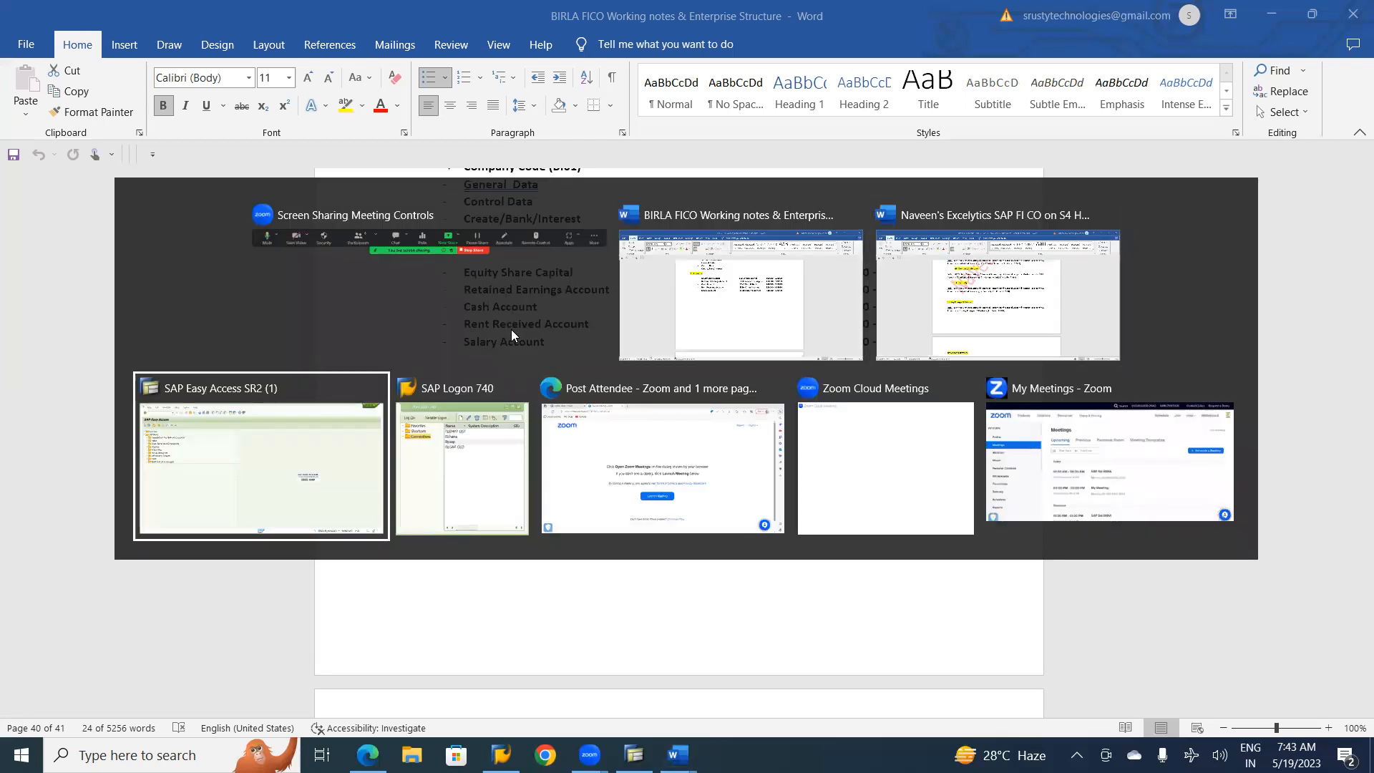
pyautogui.write('fs00')
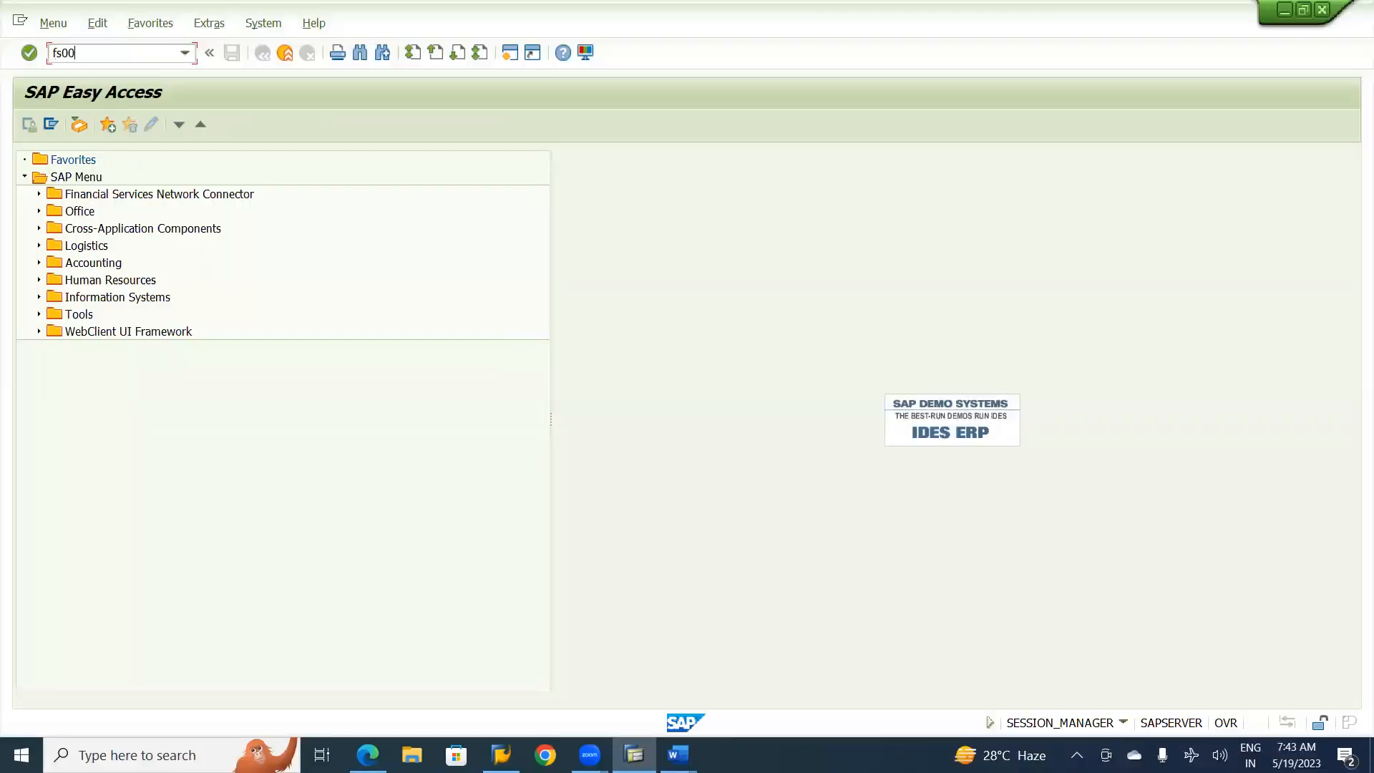
pyautogui.press('Return')
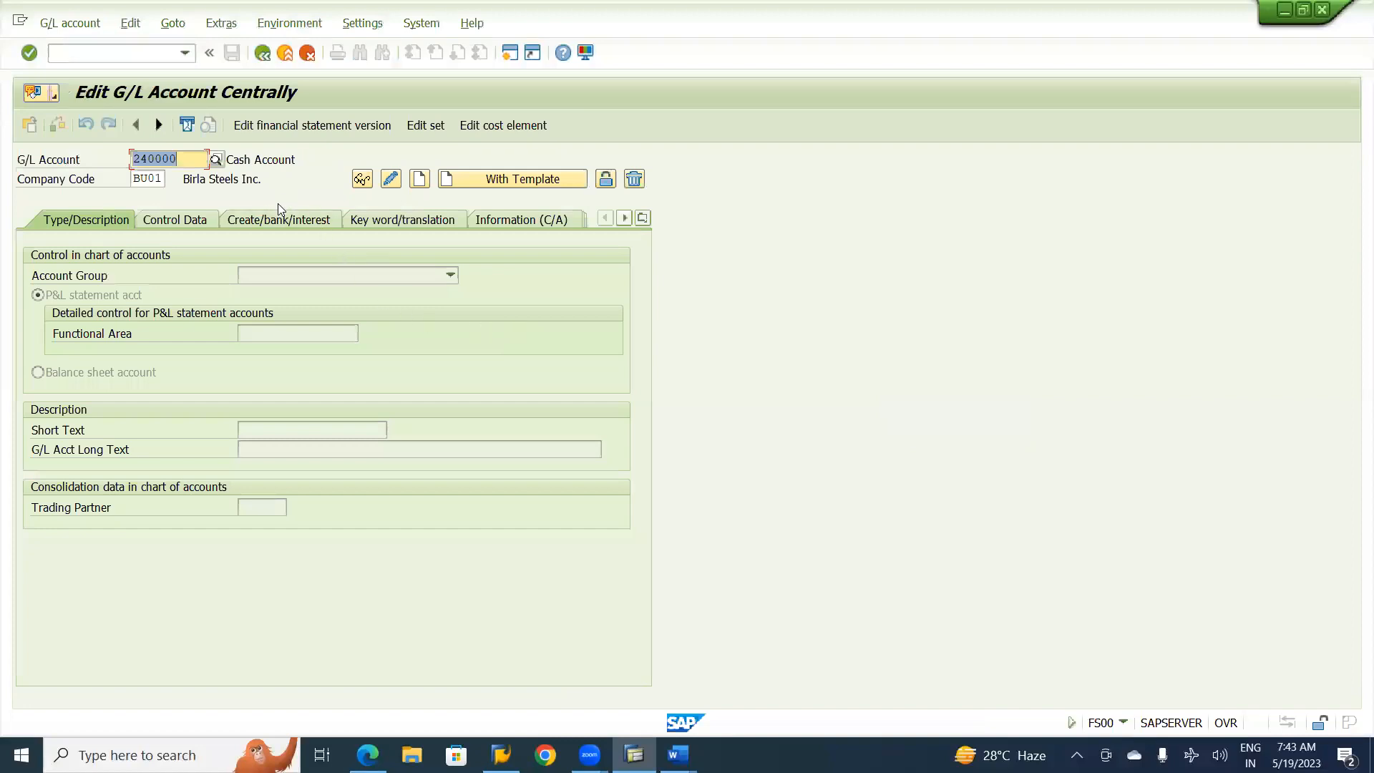
# Review the cash account's bank/interest and control data, and check the Rent Received Account's number range in the Word notes
pyautogui.click(286, 220)
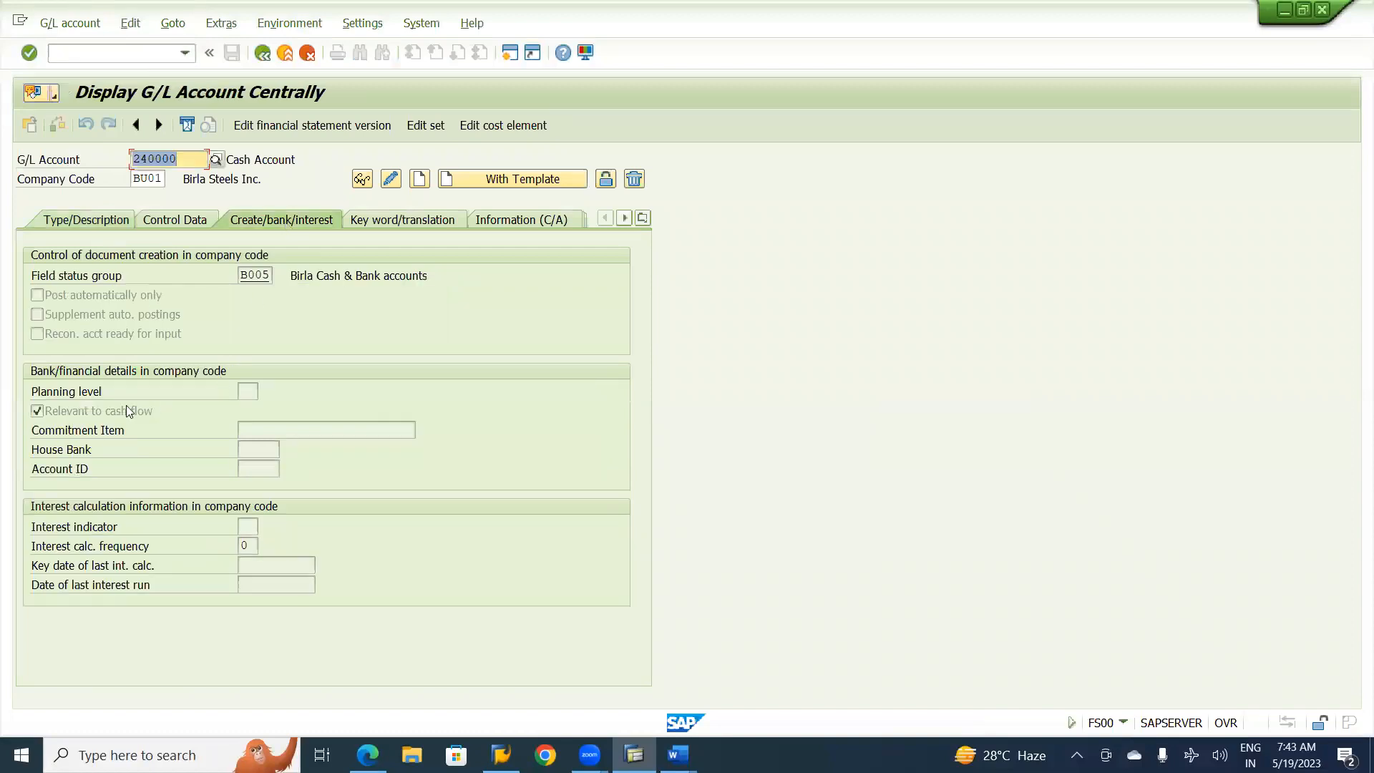
pyautogui.click(183, 223)
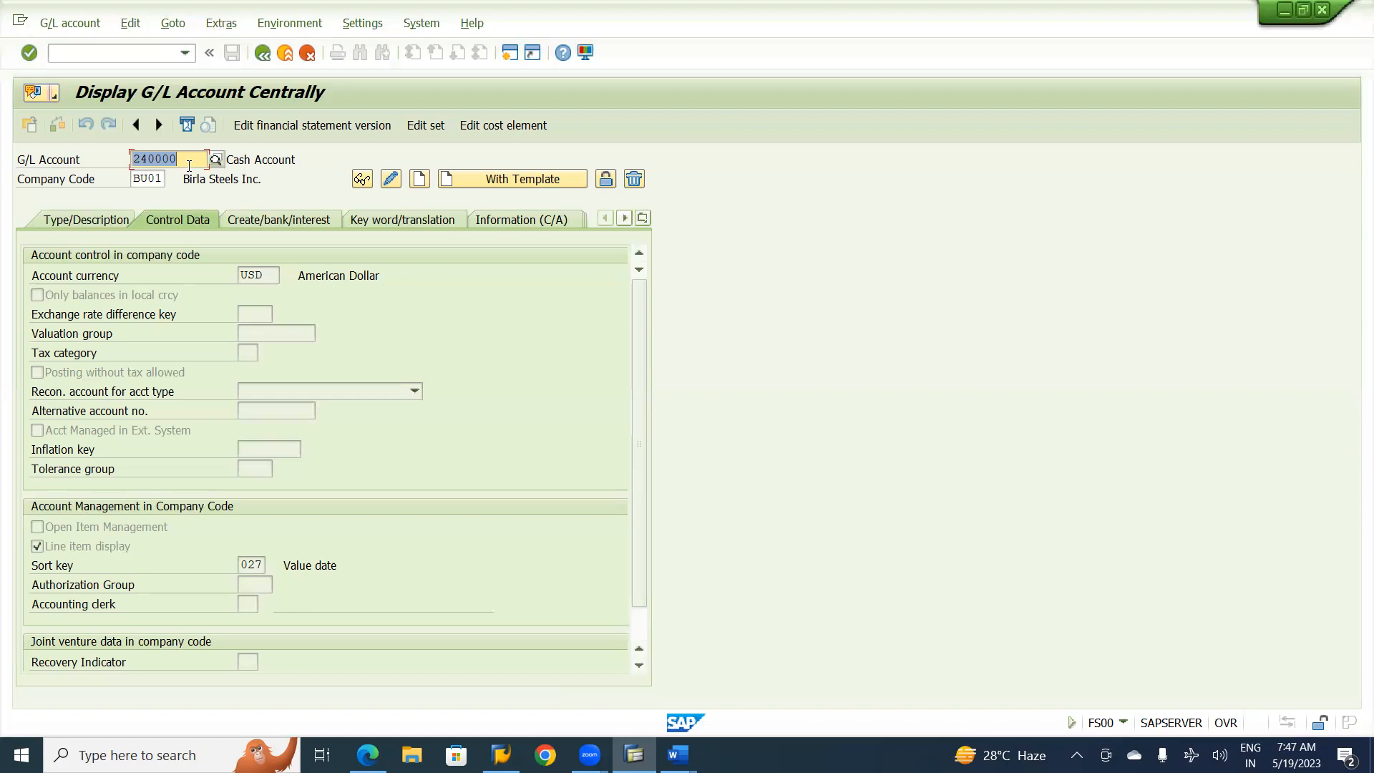
pyautogui.hotkey('alt', 'Tab')
pyautogui.hotkey('alt', 'Tab')
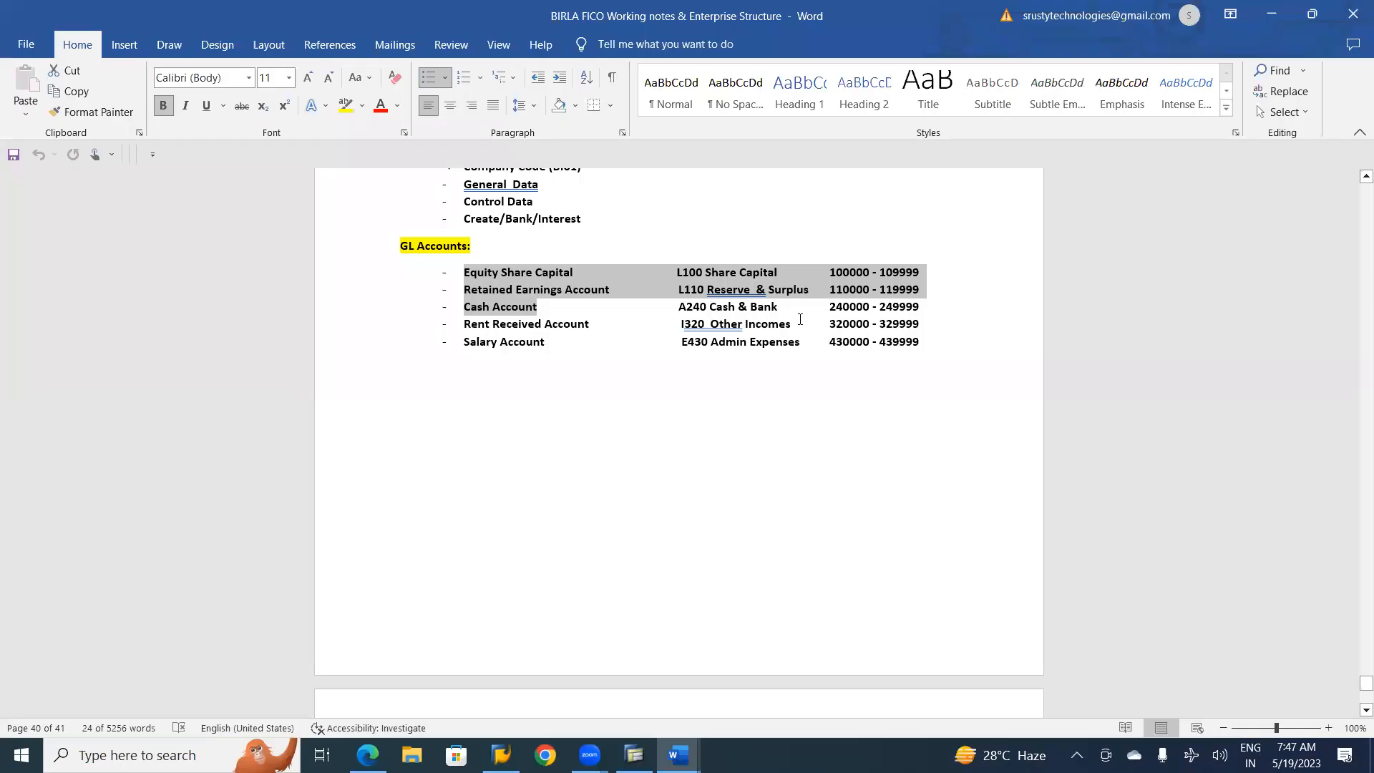
pyautogui.hotkey('alt', 'Tab')
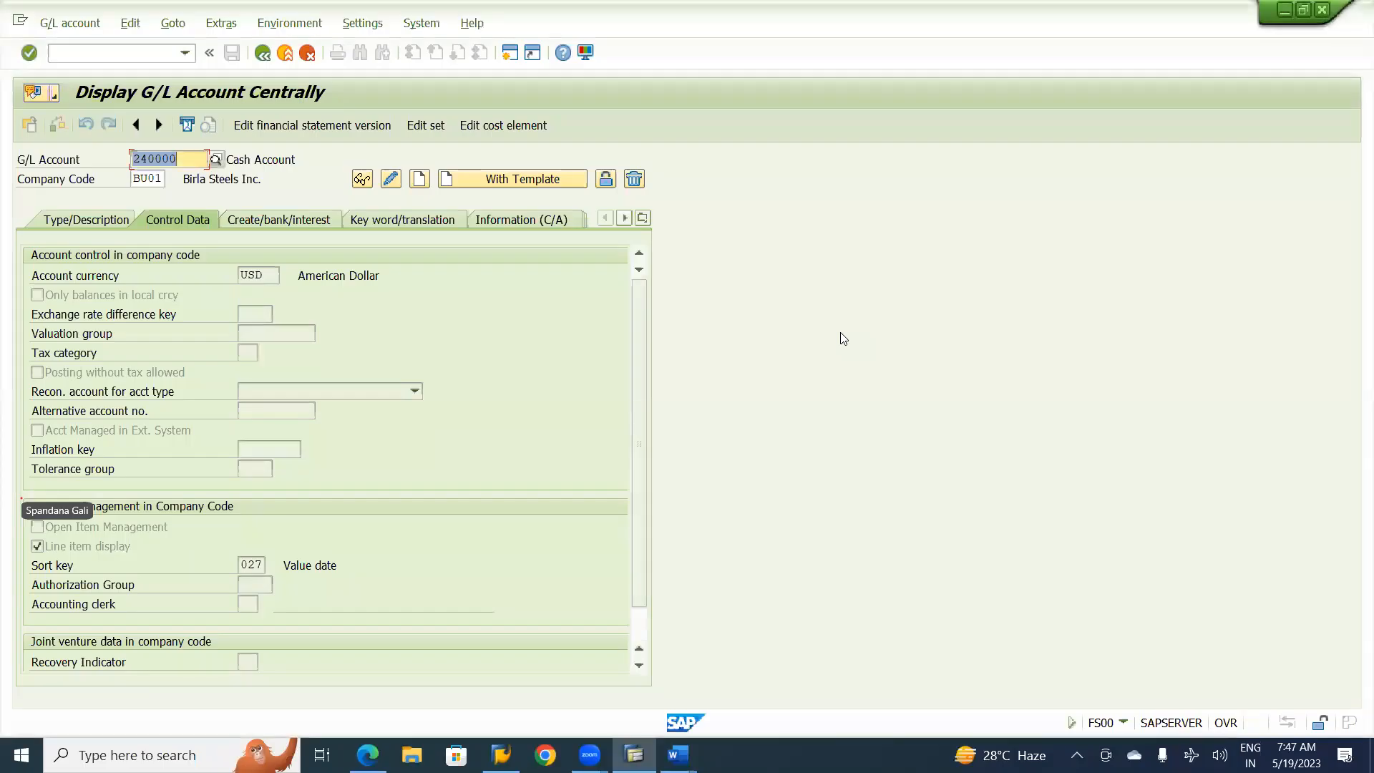
# Start creating G/L account 320000 in company code BI01
pyautogui.write('32000')
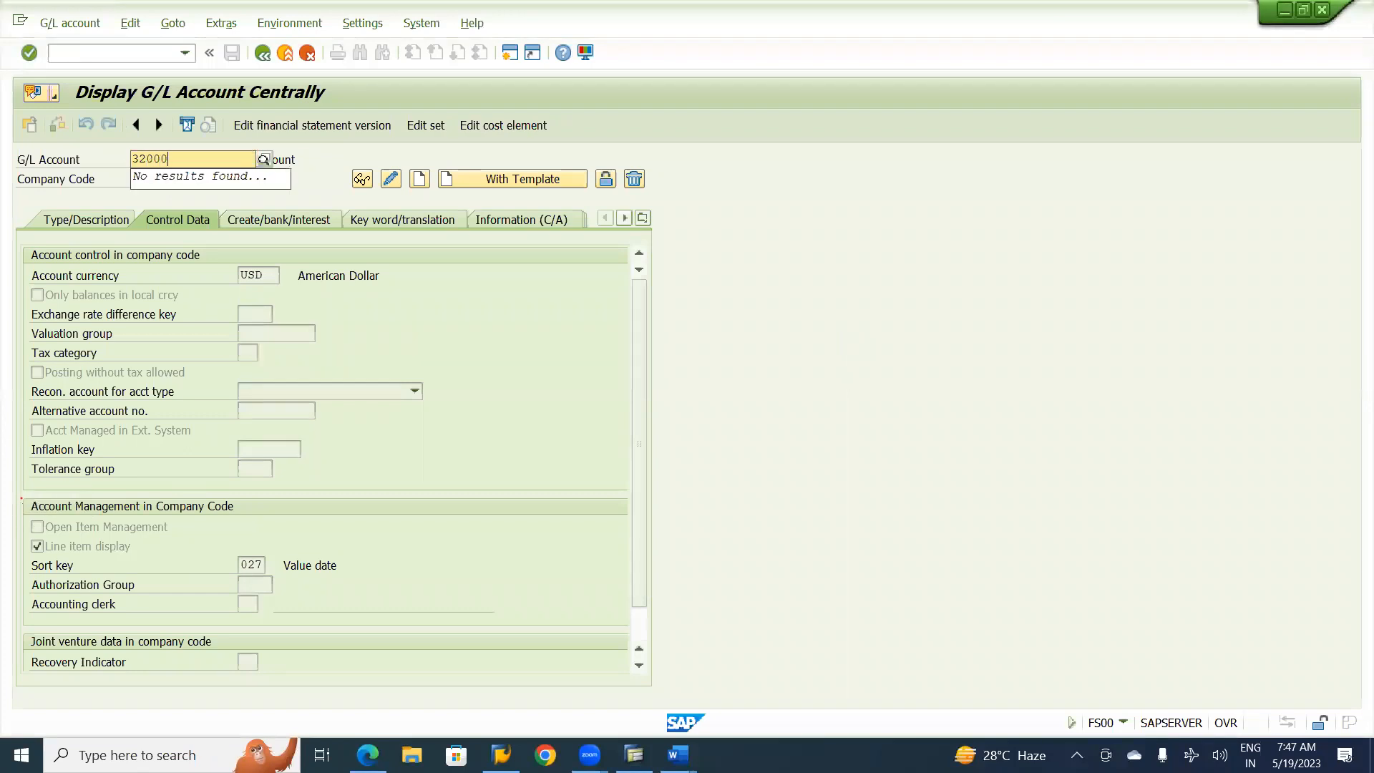
pyautogui.write('0')
pyautogui.press('Return')
pyautogui.write('b')
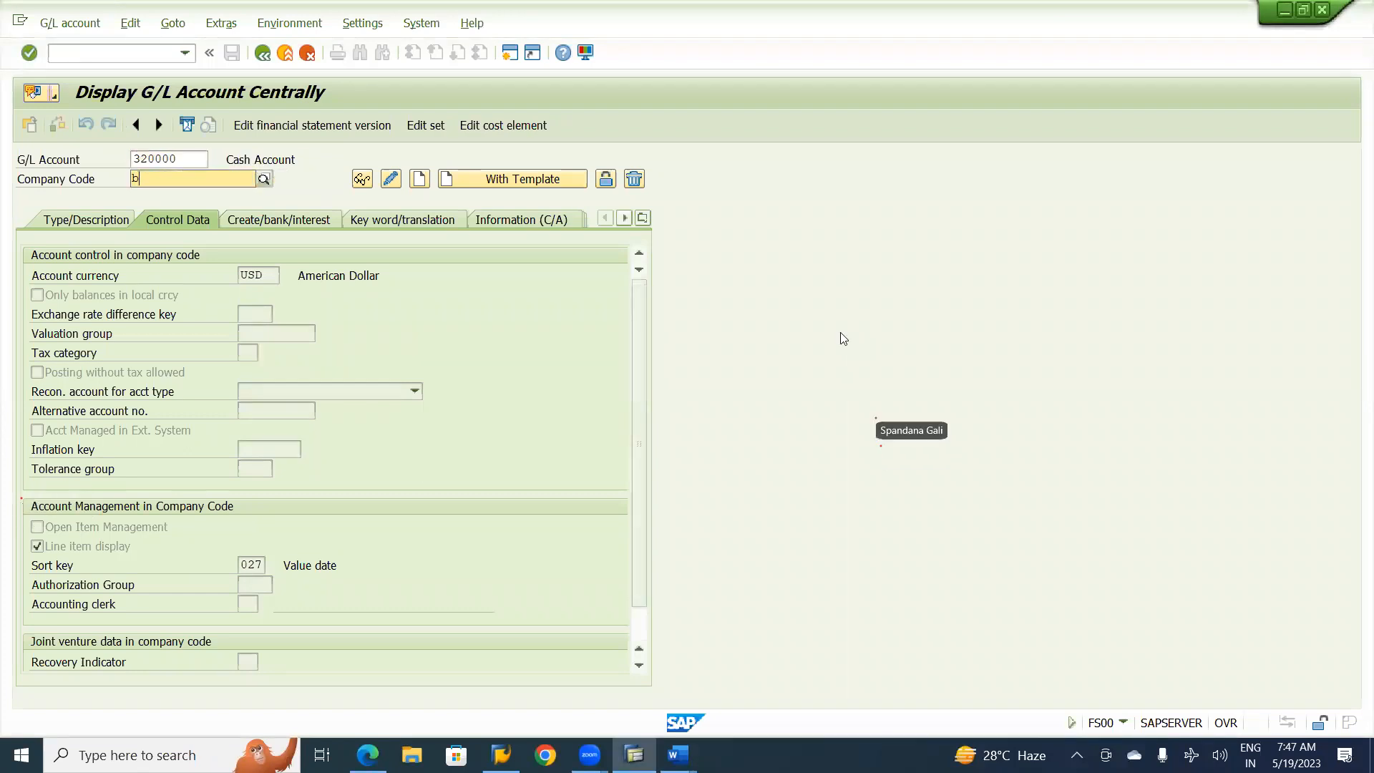
pyautogui.write('i01')
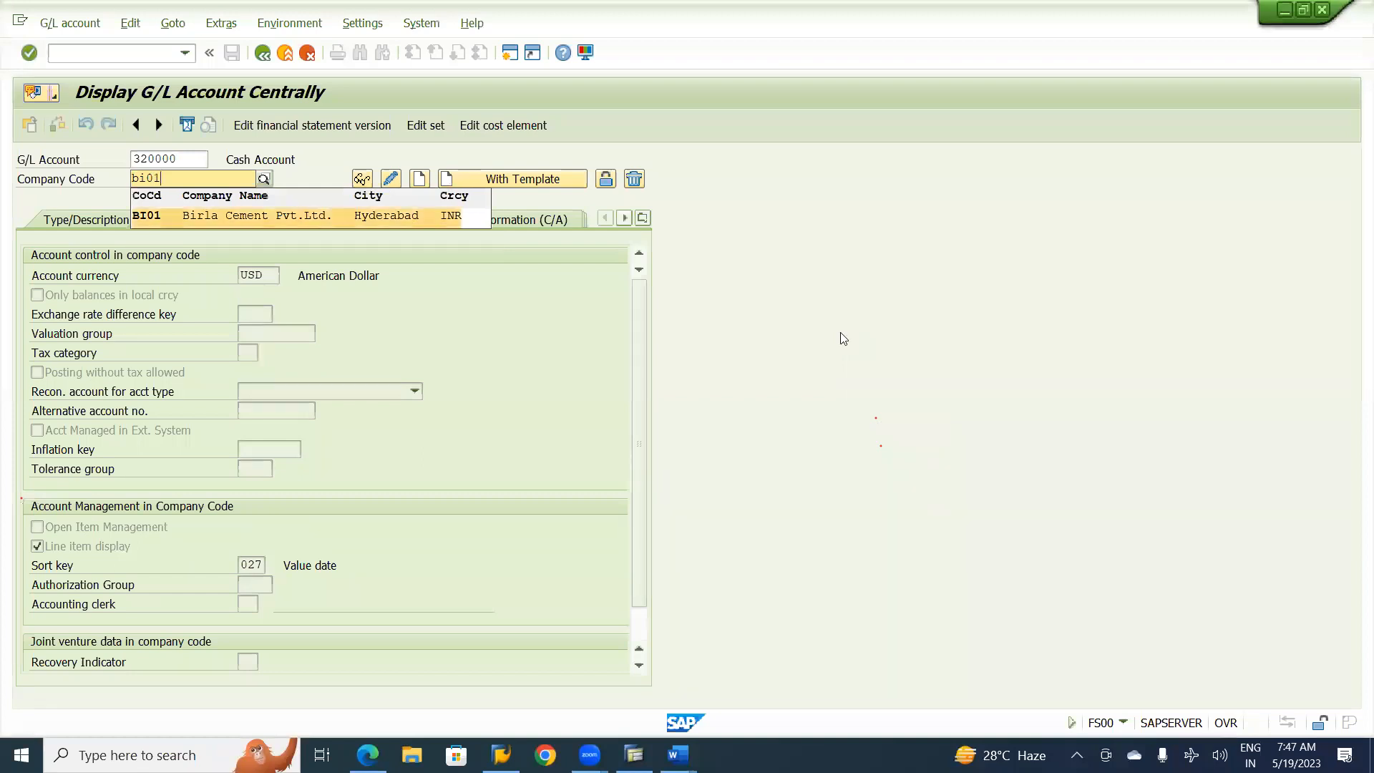
pyautogui.press('Return')
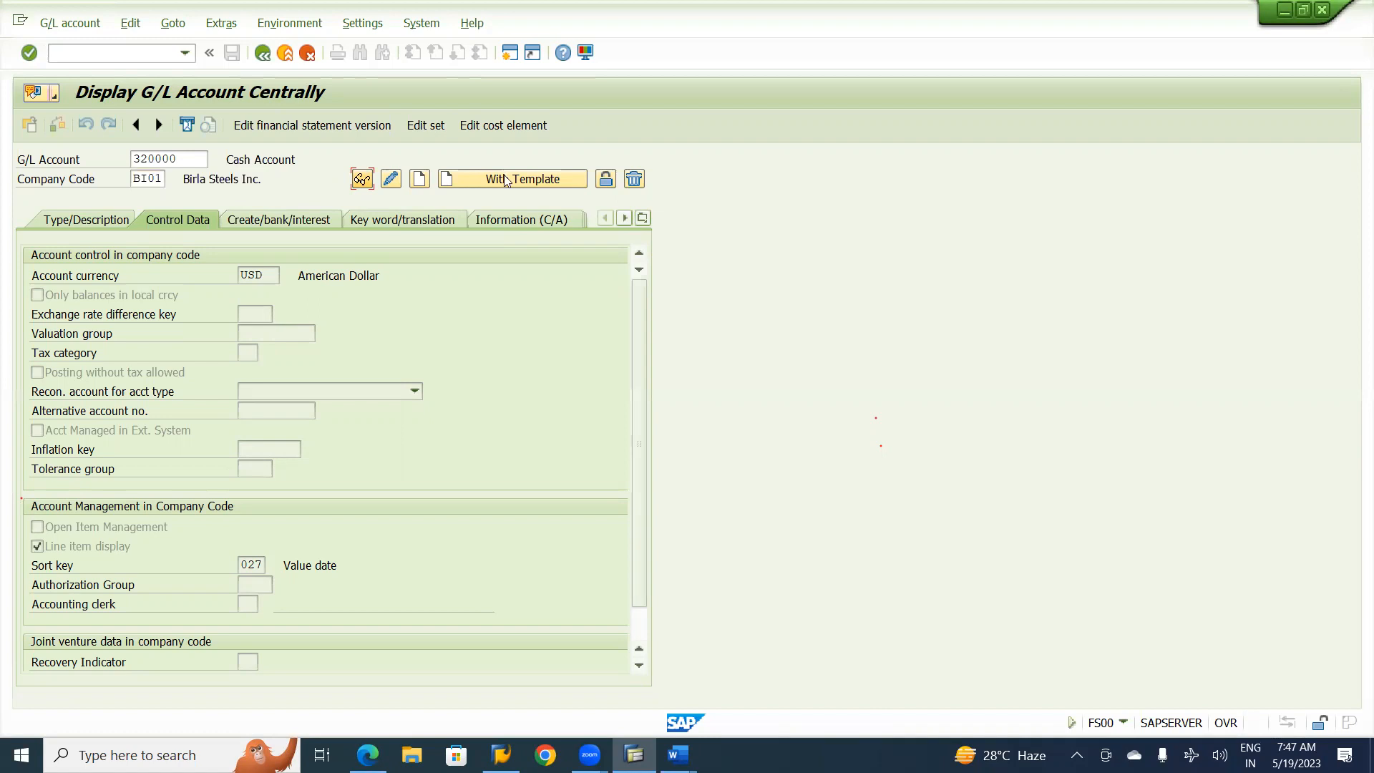
pyautogui.click(419, 179)
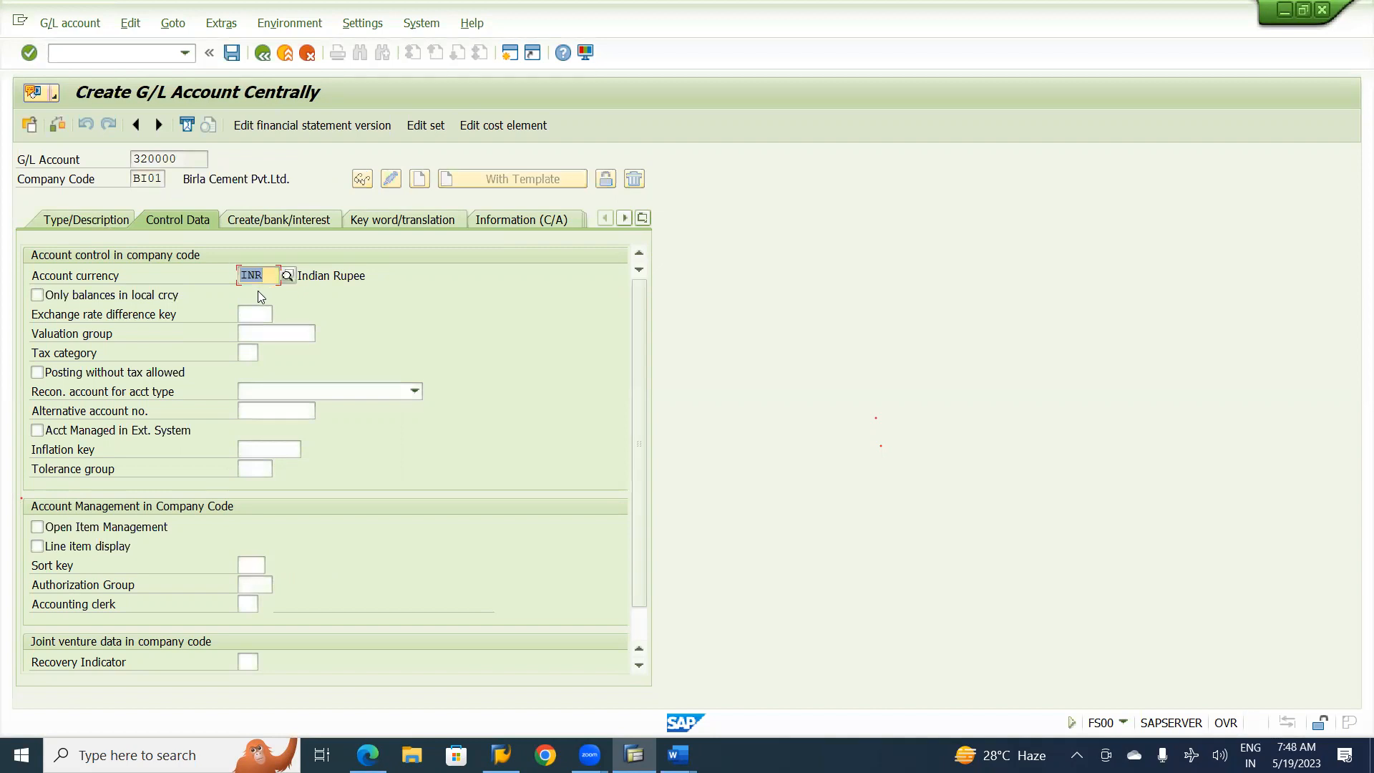
# Assign account group Other Incomes and functional area BFIN to the new P&L statement account
pyautogui.click(76, 222)
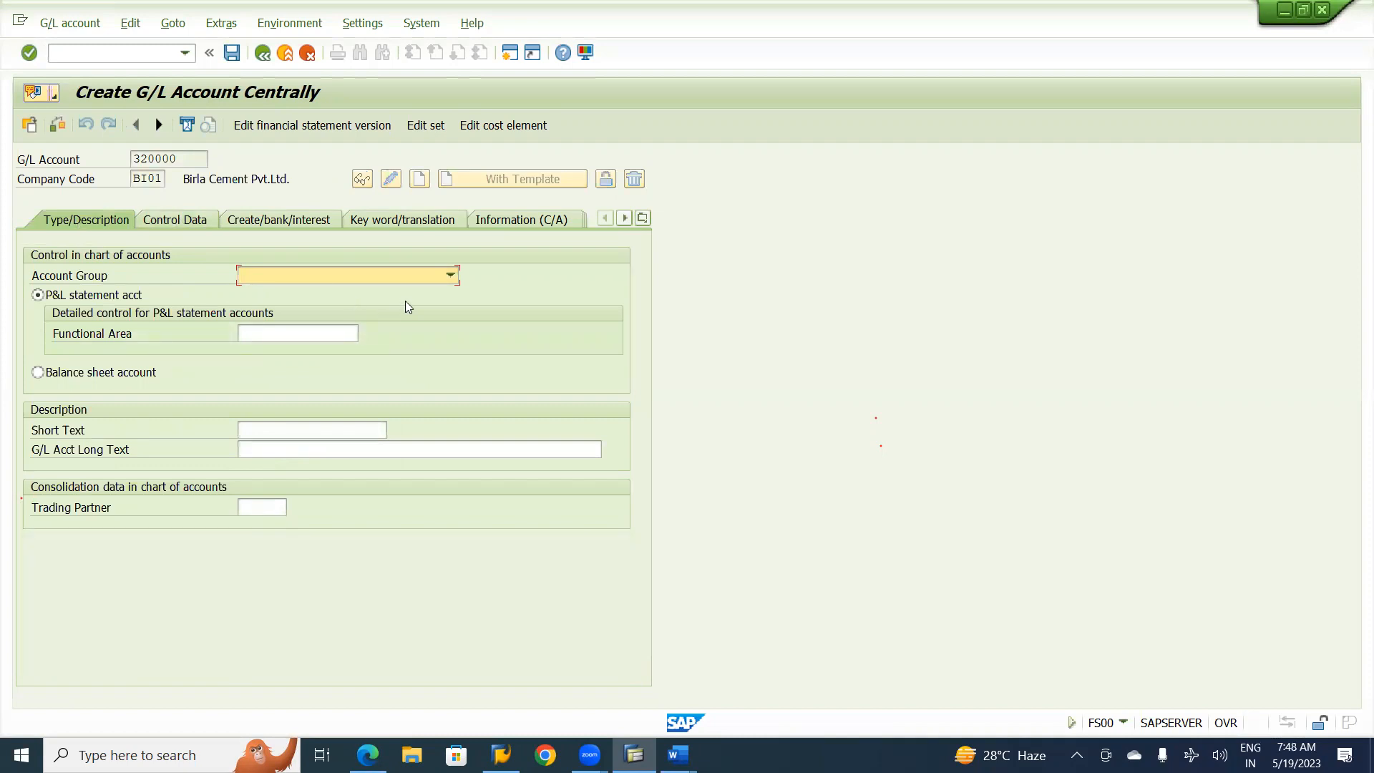
pyautogui.click(451, 276)
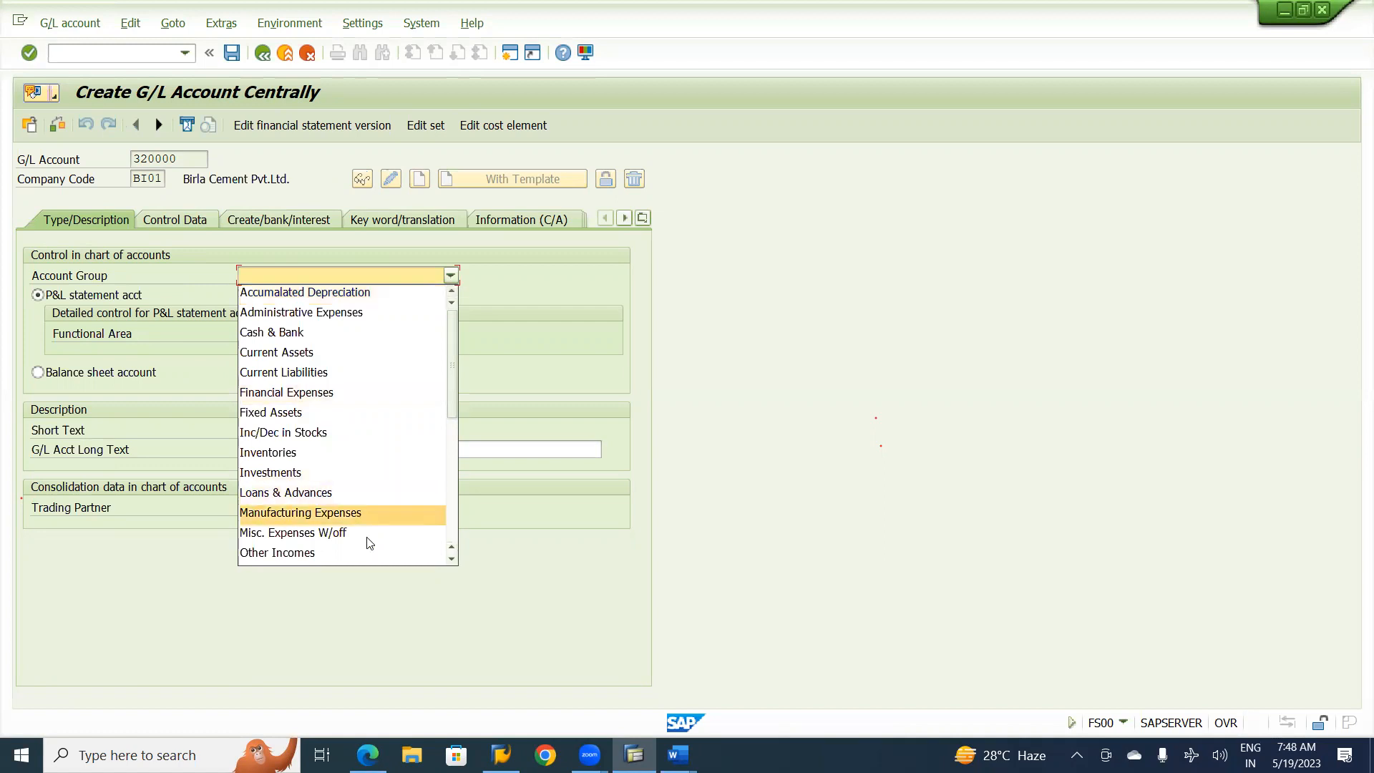
pyautogui.click(340, 552)
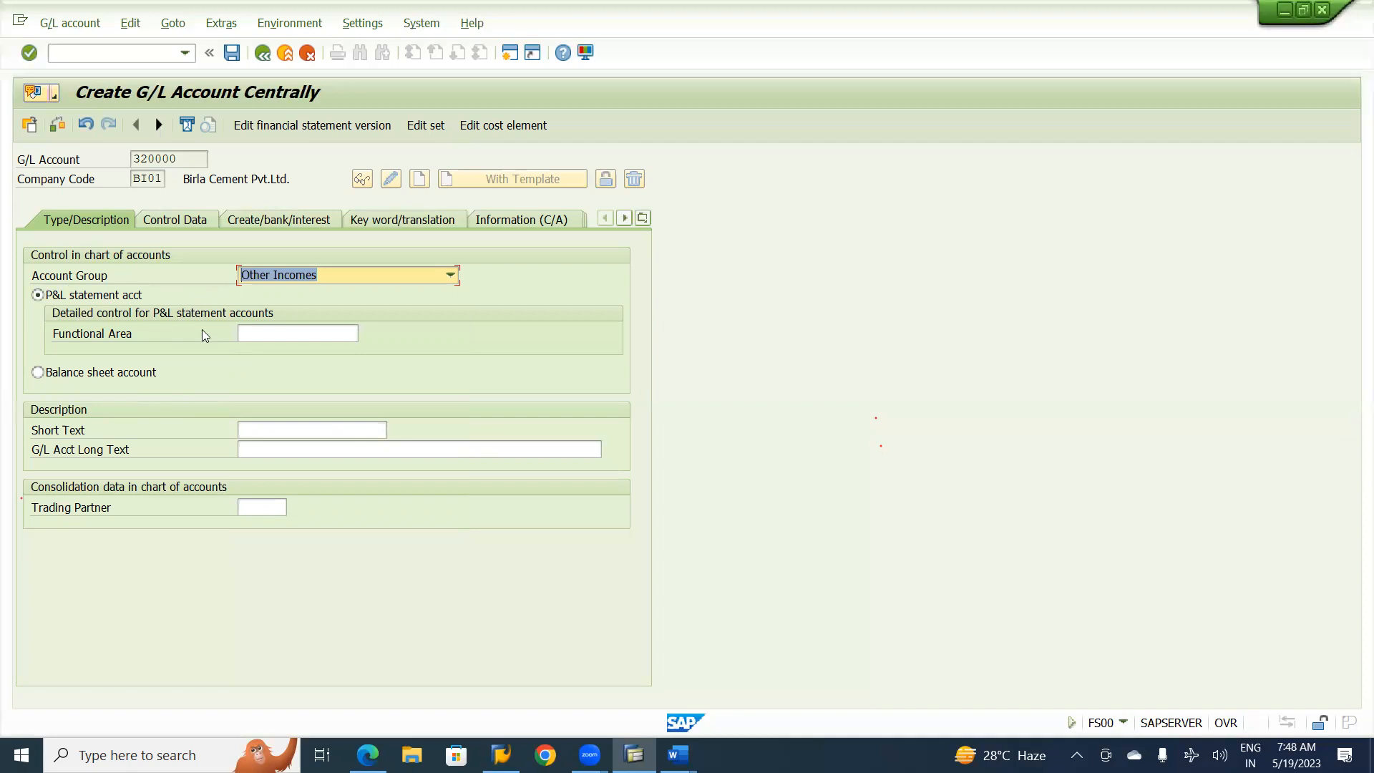
pyautogui.click(289, 337)
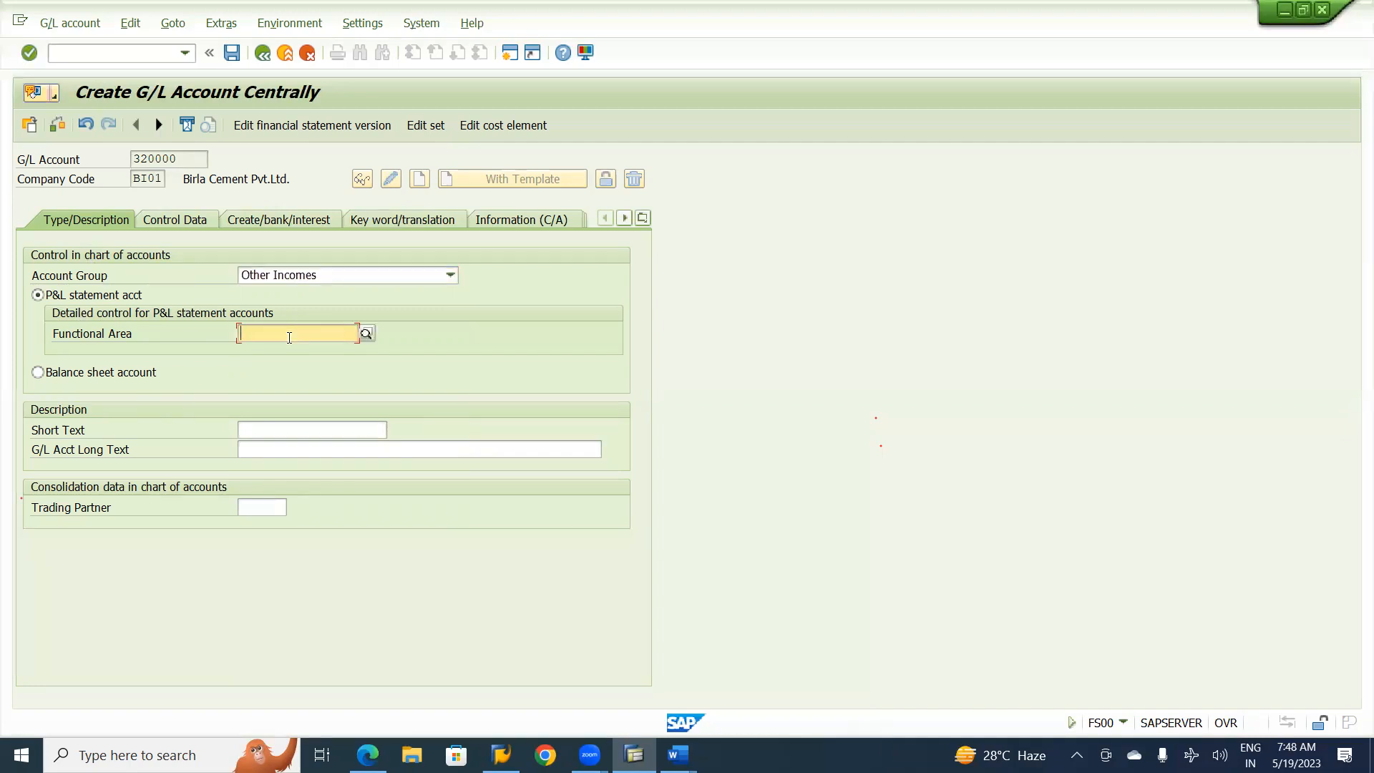
pyautogui.write('B')
pyautogui.press('Escape')
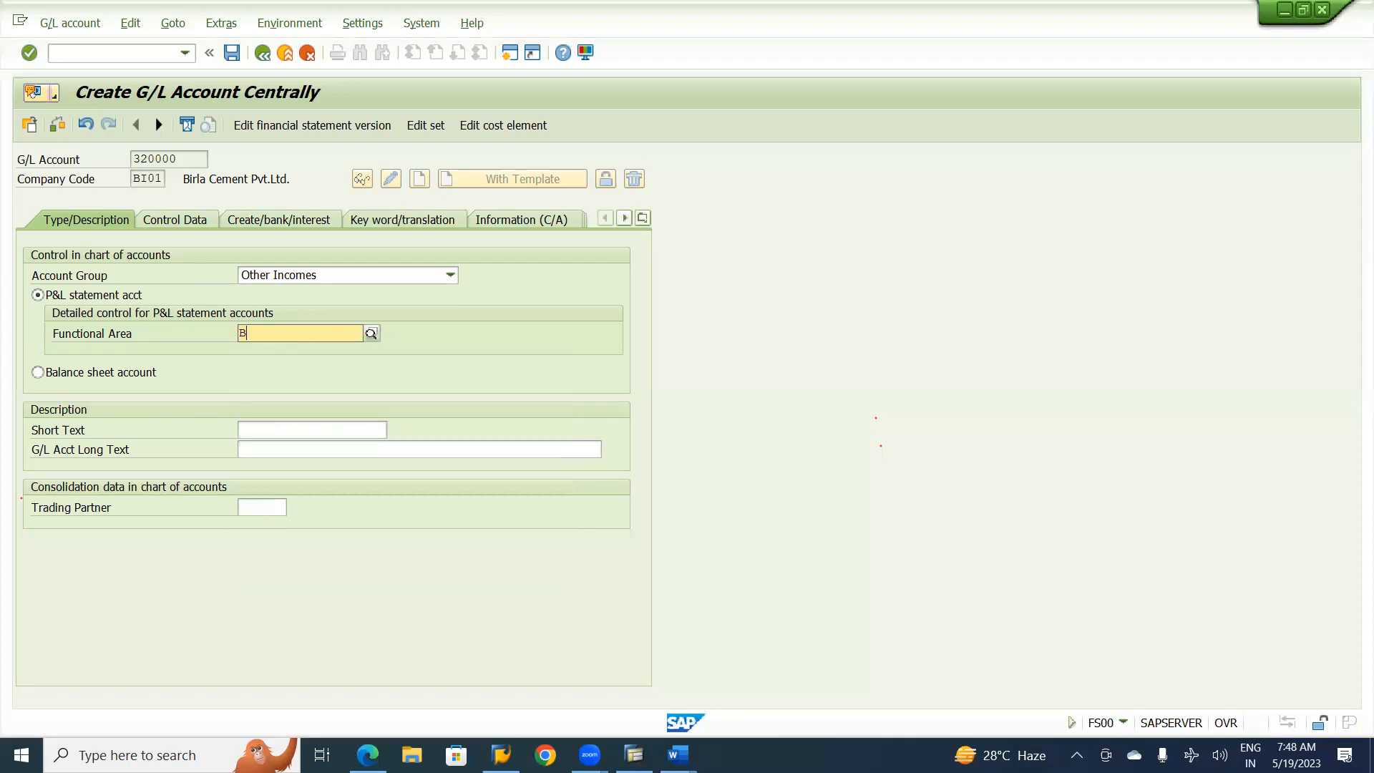
pyautogui.write('FIN')
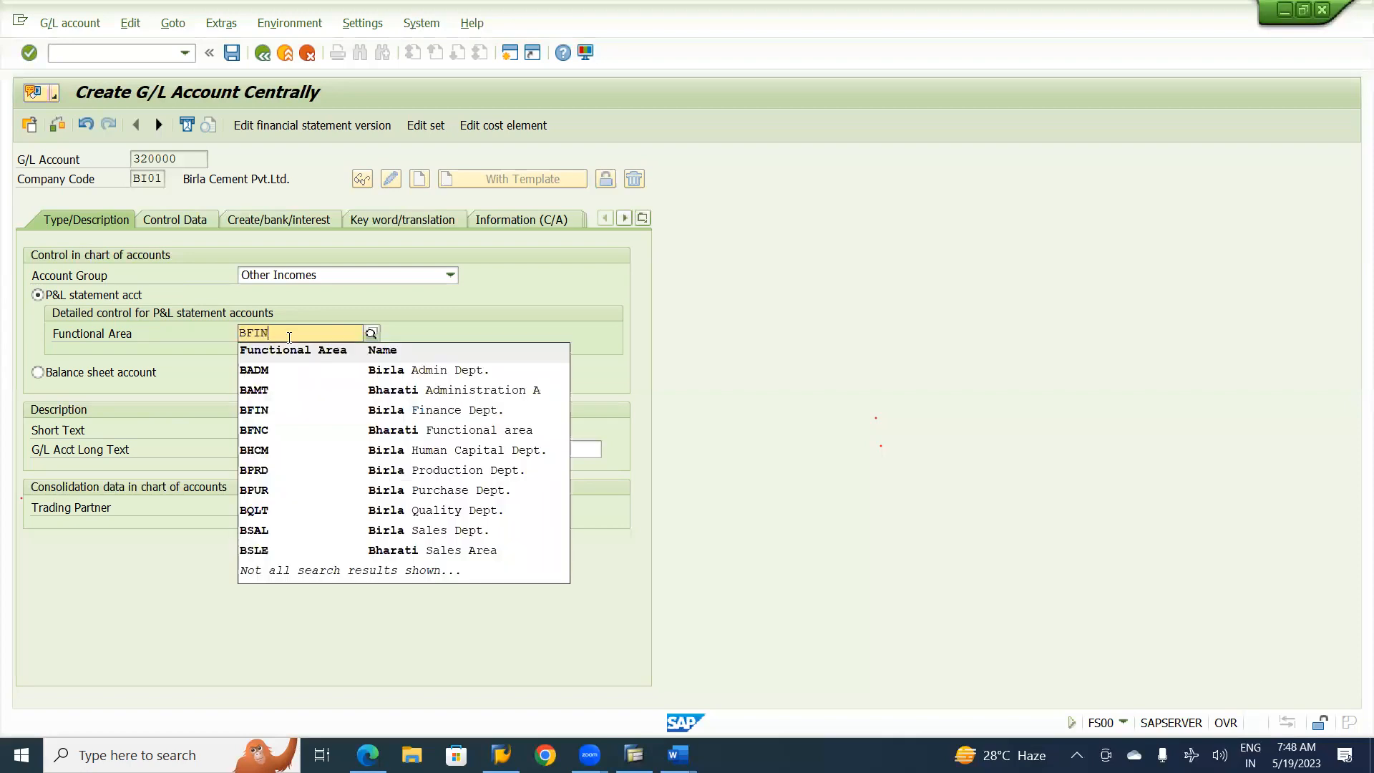
pyautogui.click(318, 379)
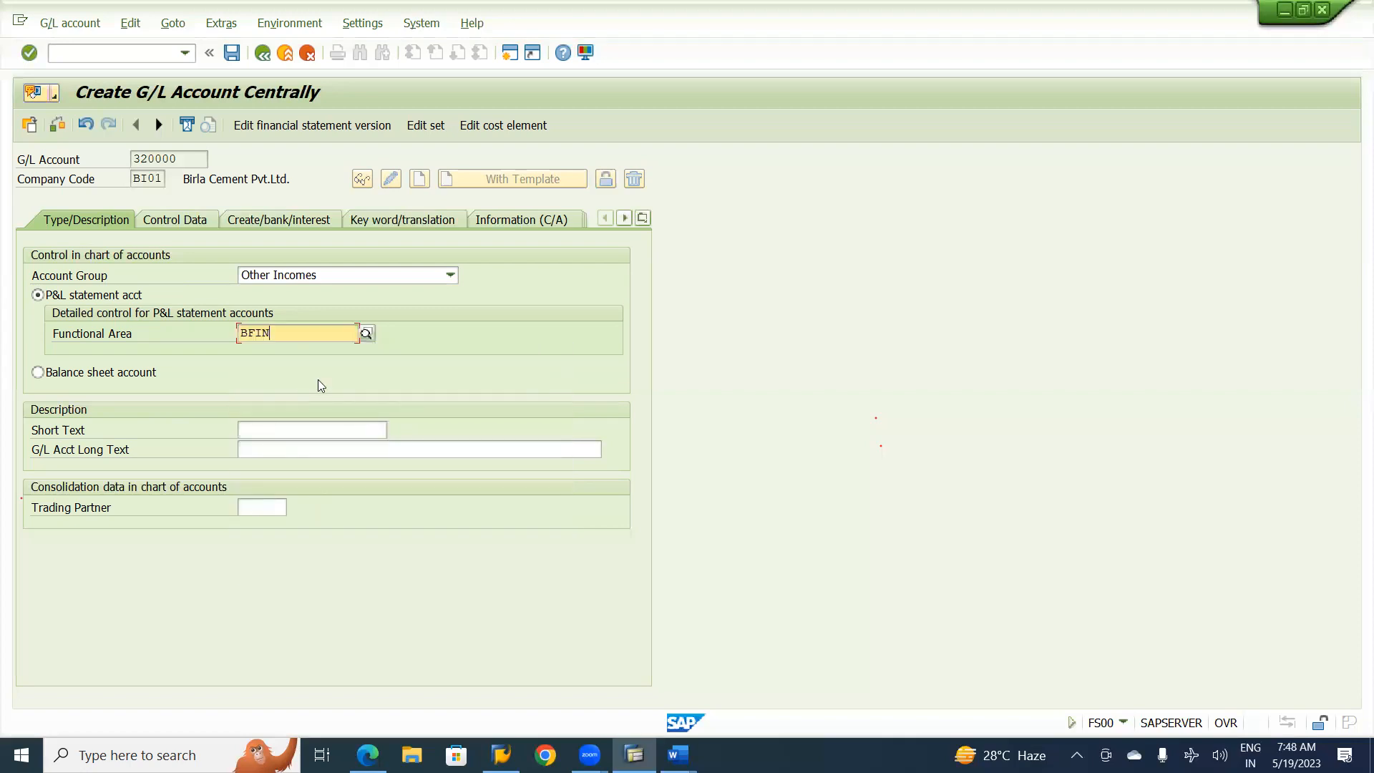
# Enter the short text "Rent Received A/C" and the long text "Rent Received Account" for the G/L account
pyautogui.click(305, 432)
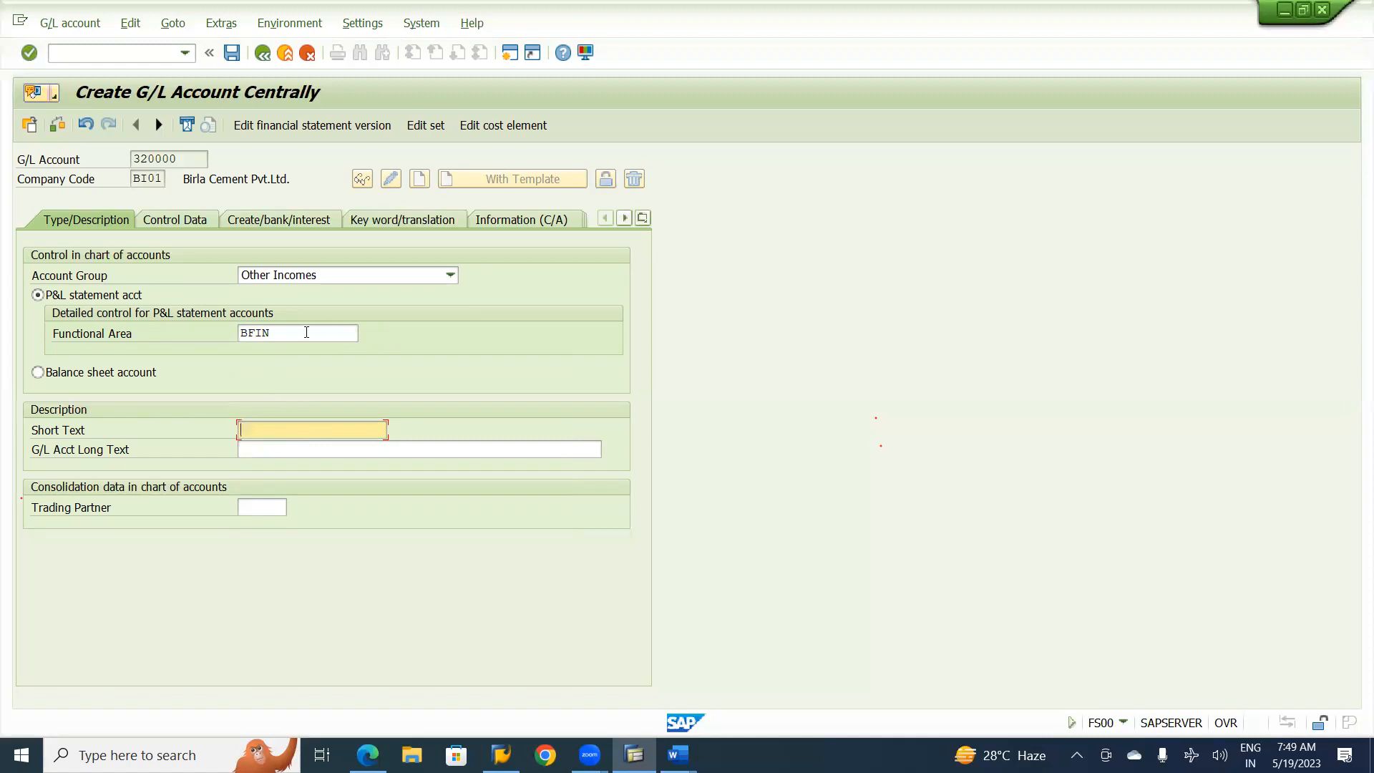
pyautogui.write('re')
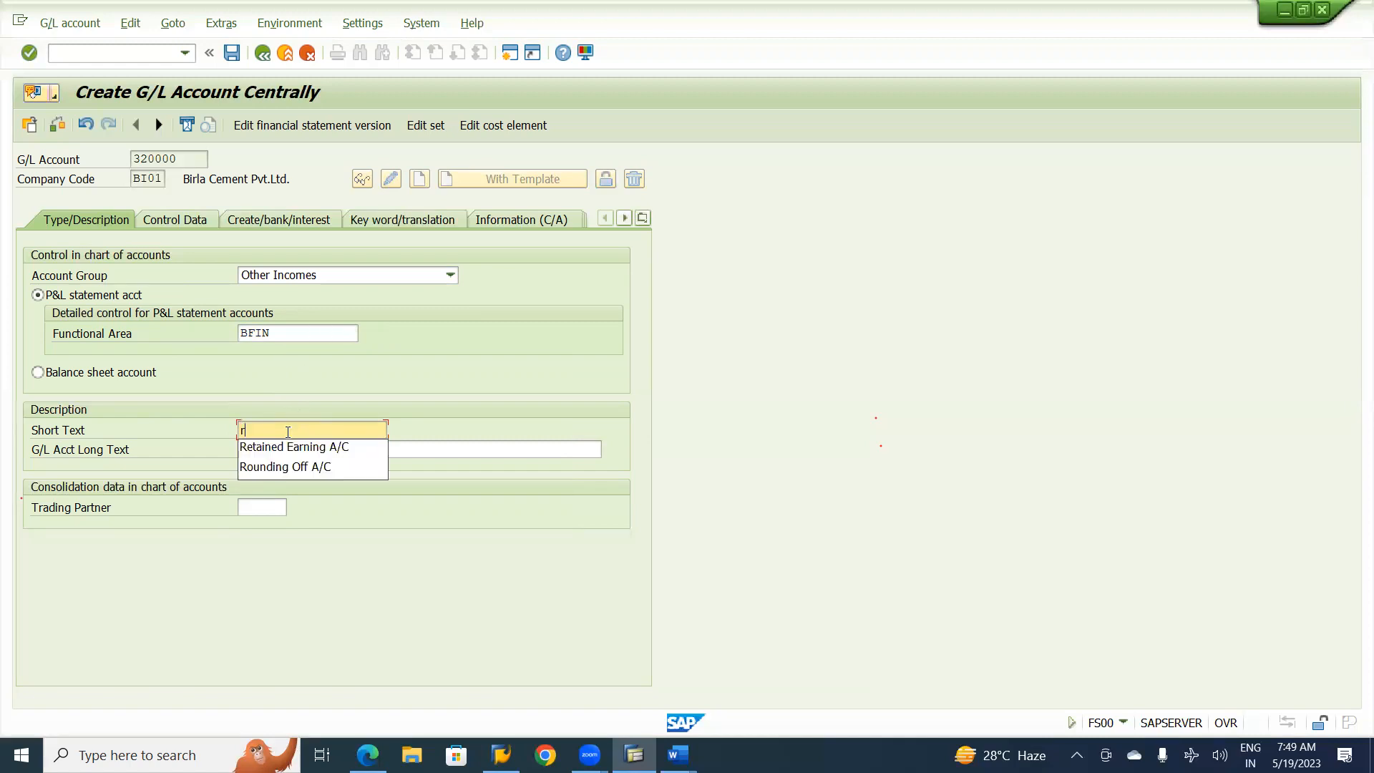
pyautogui.press('BackSpace')
pyautogui.press('BackSpace')
pyautogui.write('Rent ')
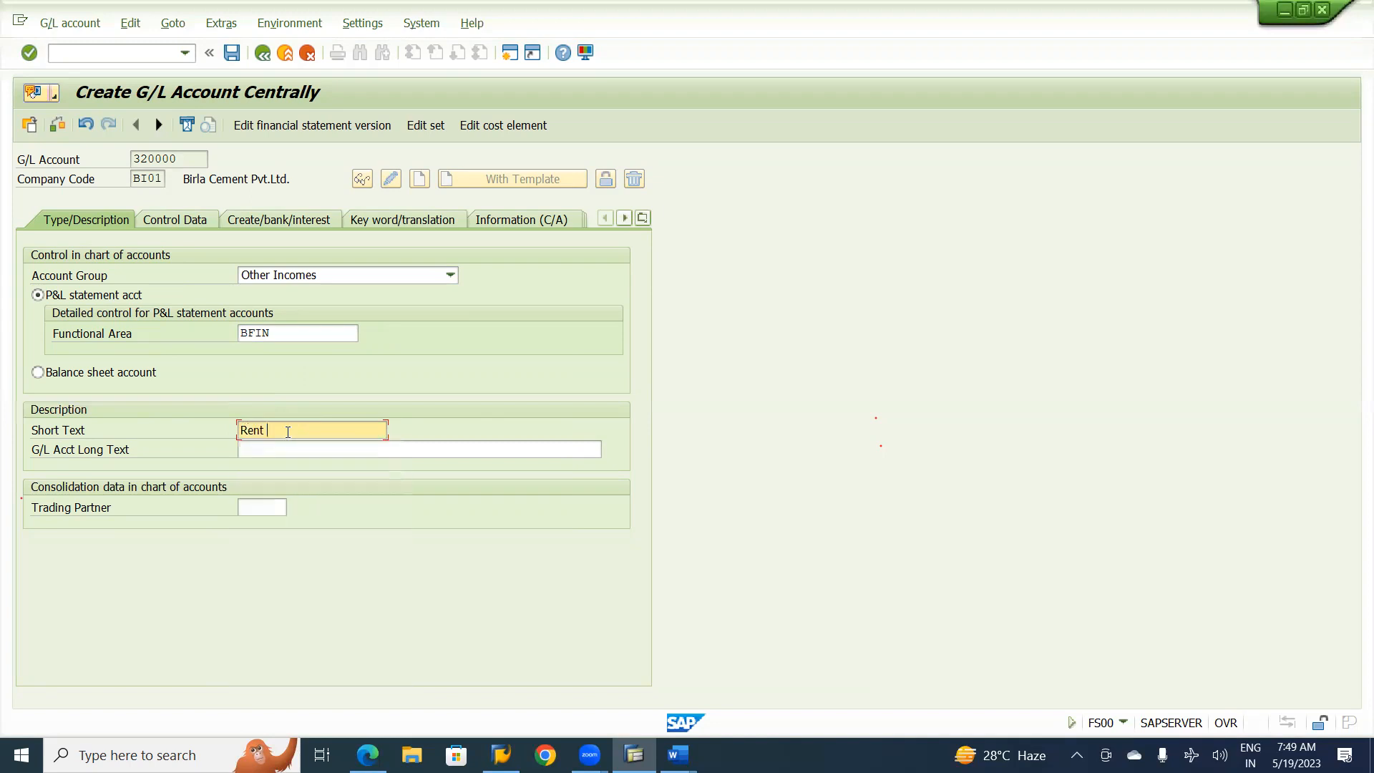
pyautogui.write('Received a')
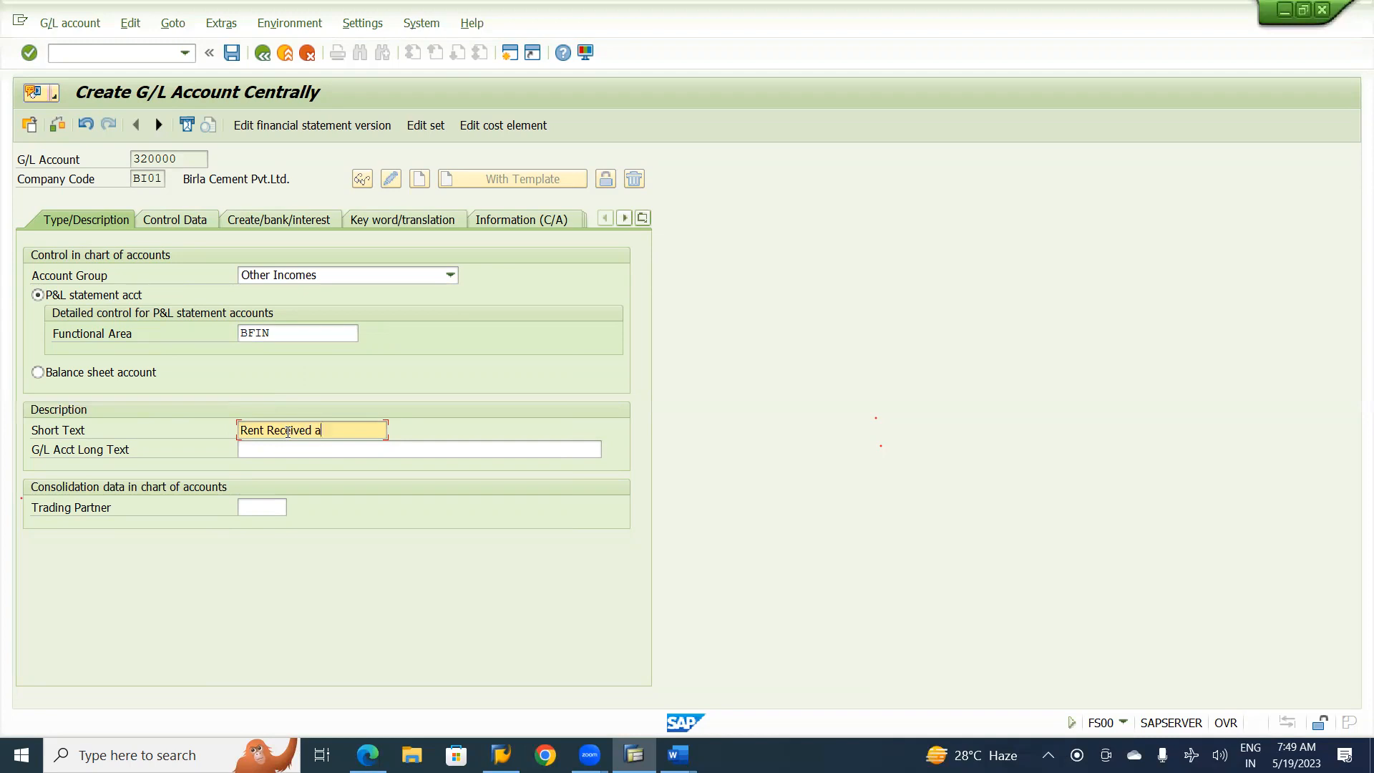
pyautogui.press('BackSpace')
pyautogui.write('A/C')
pyautogui.press('Tab')
pyautogui.write('Rent Receive')
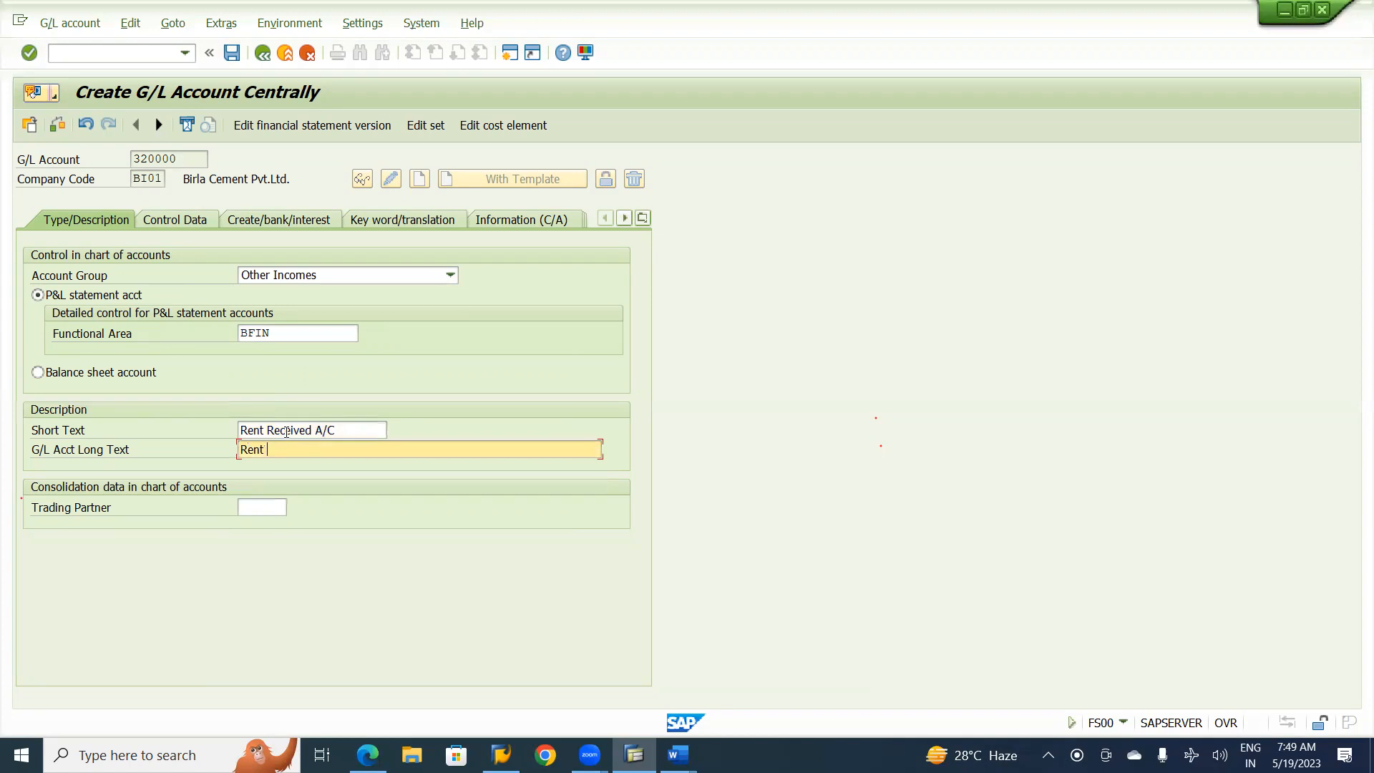
pyautogui.write('d Account')
pyautogui.press('Return')
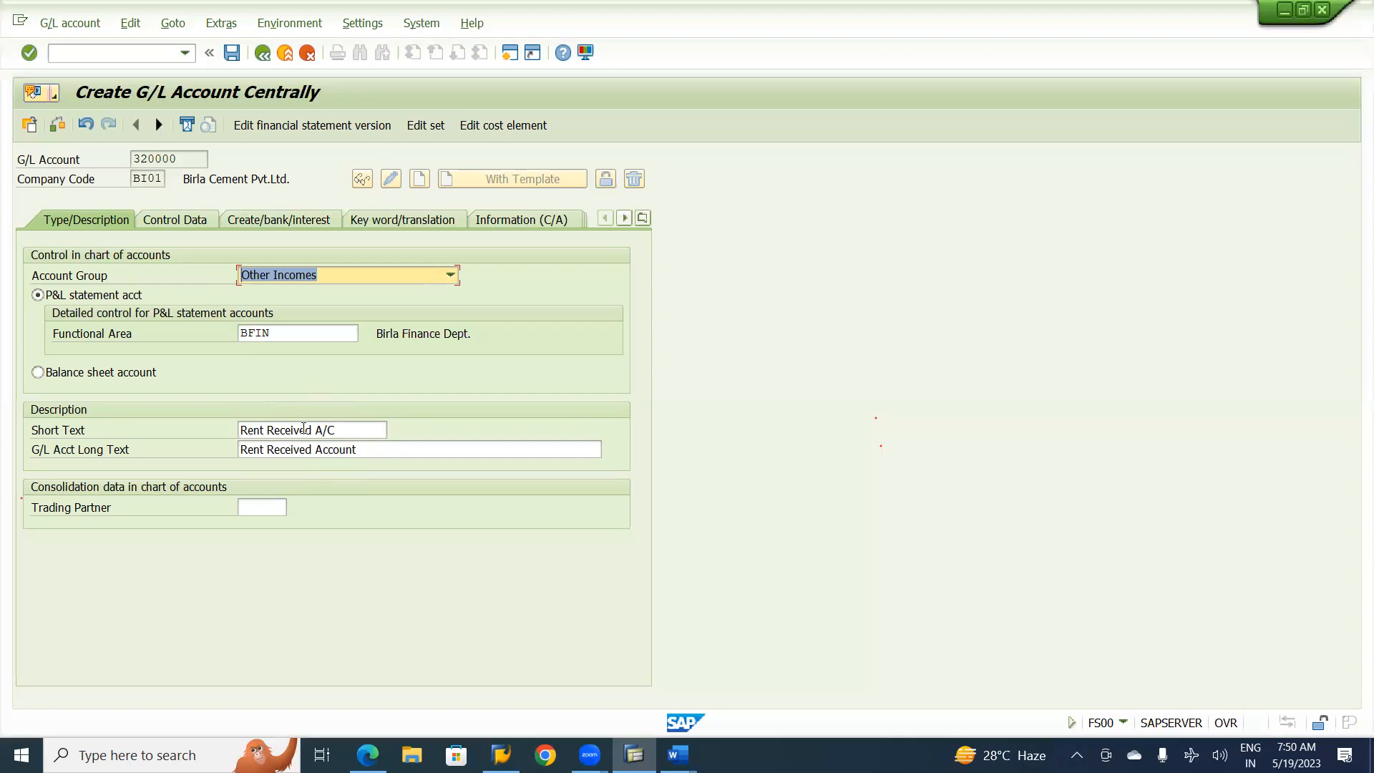
# Enable only balances in local currency in the control data of account 320000, and recheck its type and description
pyautogui.click(184, 226)
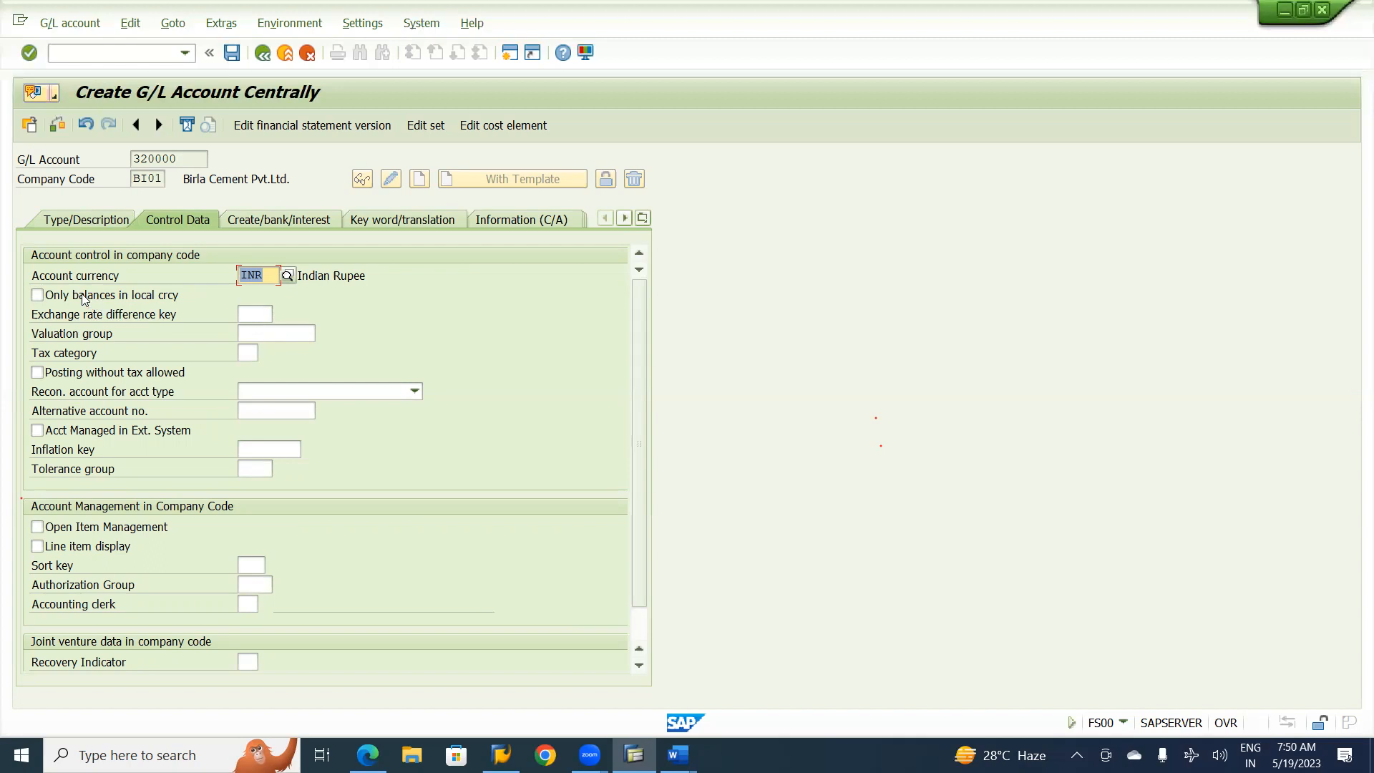
pyautogui.click(37, 296)
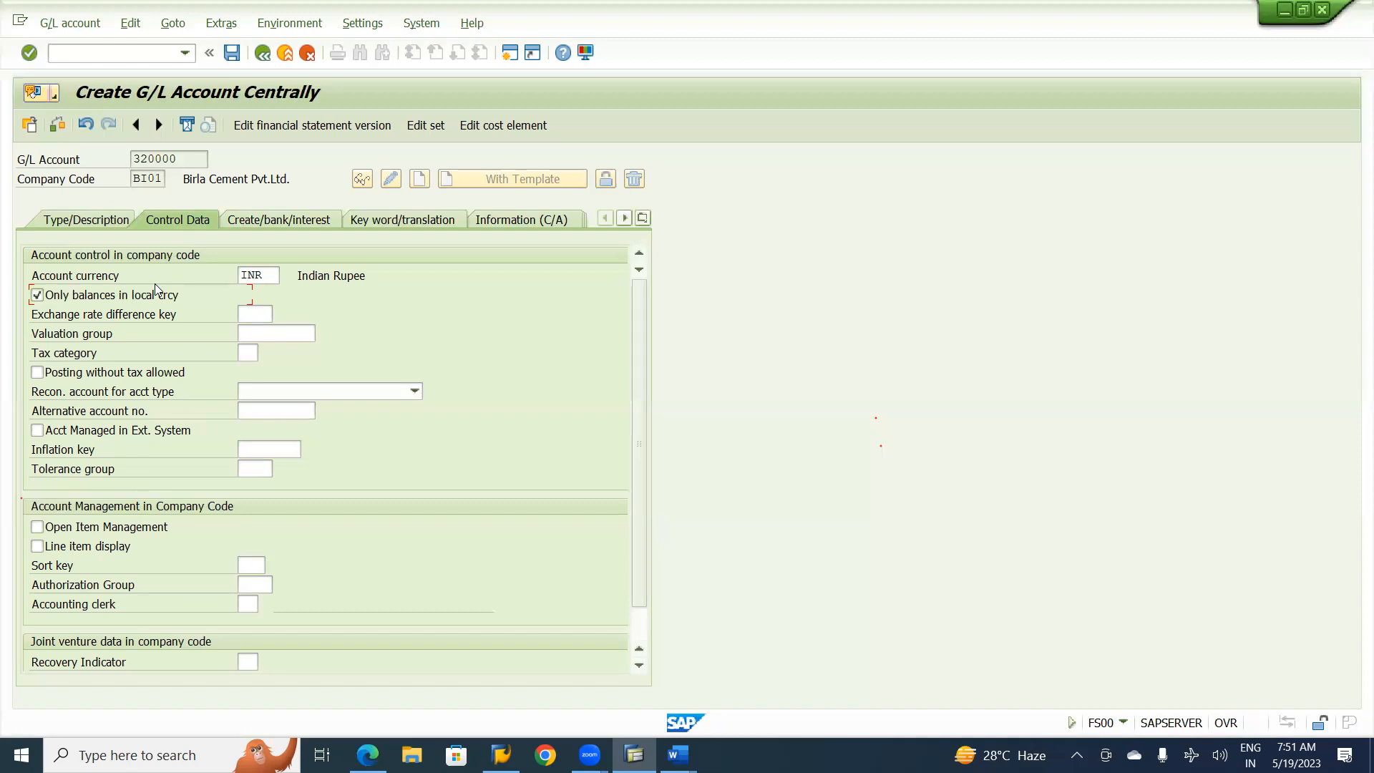
pyautogui.click(99, 222)
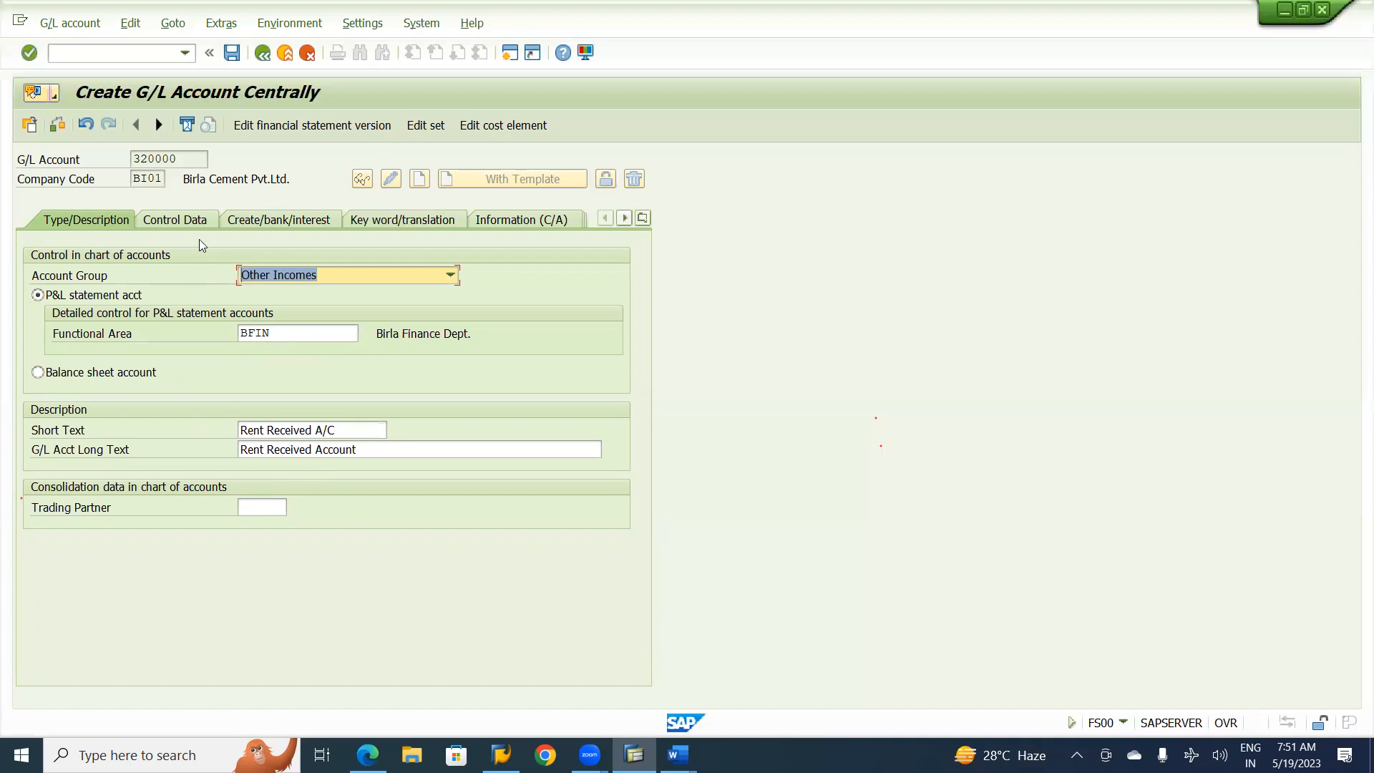
pyautogui.click(197, 220)
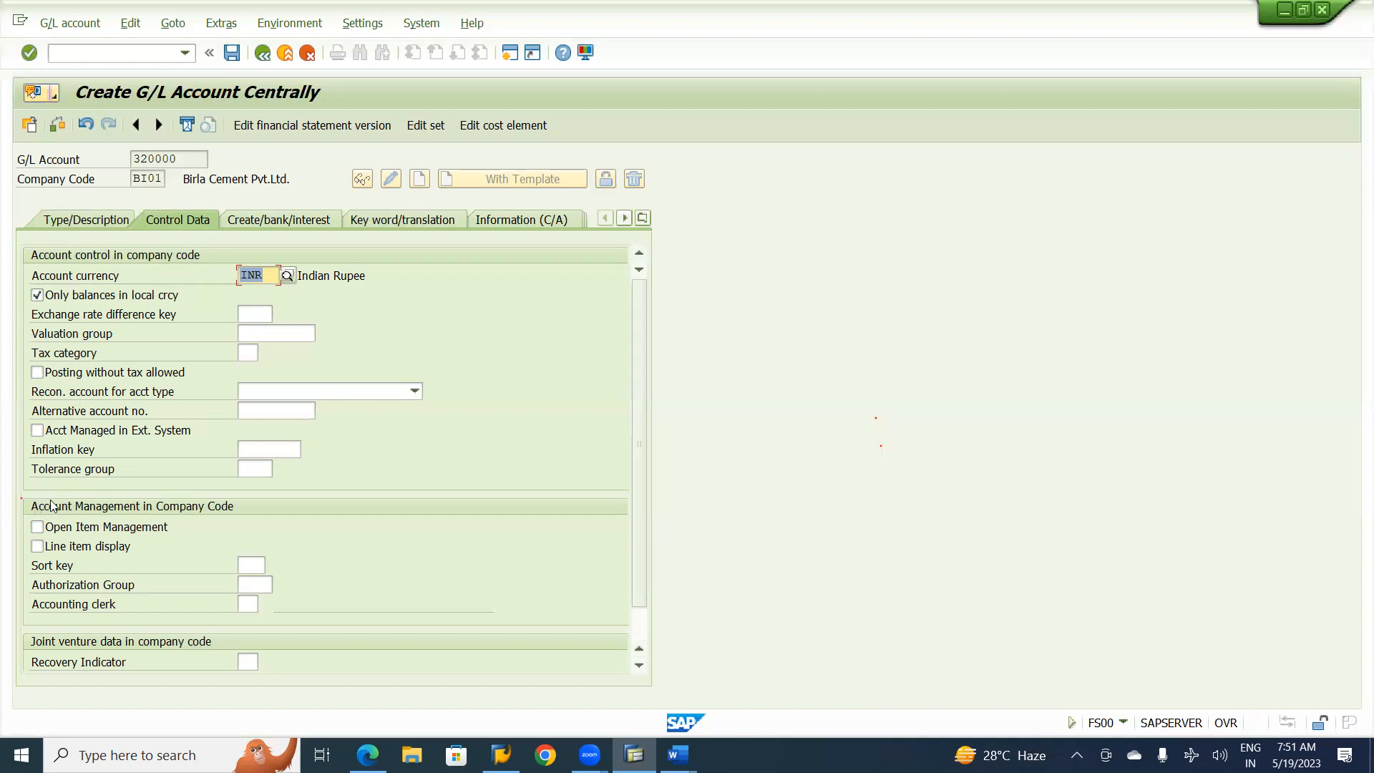
# Enable open item management and line item display for the account, and set its sort key to 001 (Posting date)
pyautogui.click(90, 537)
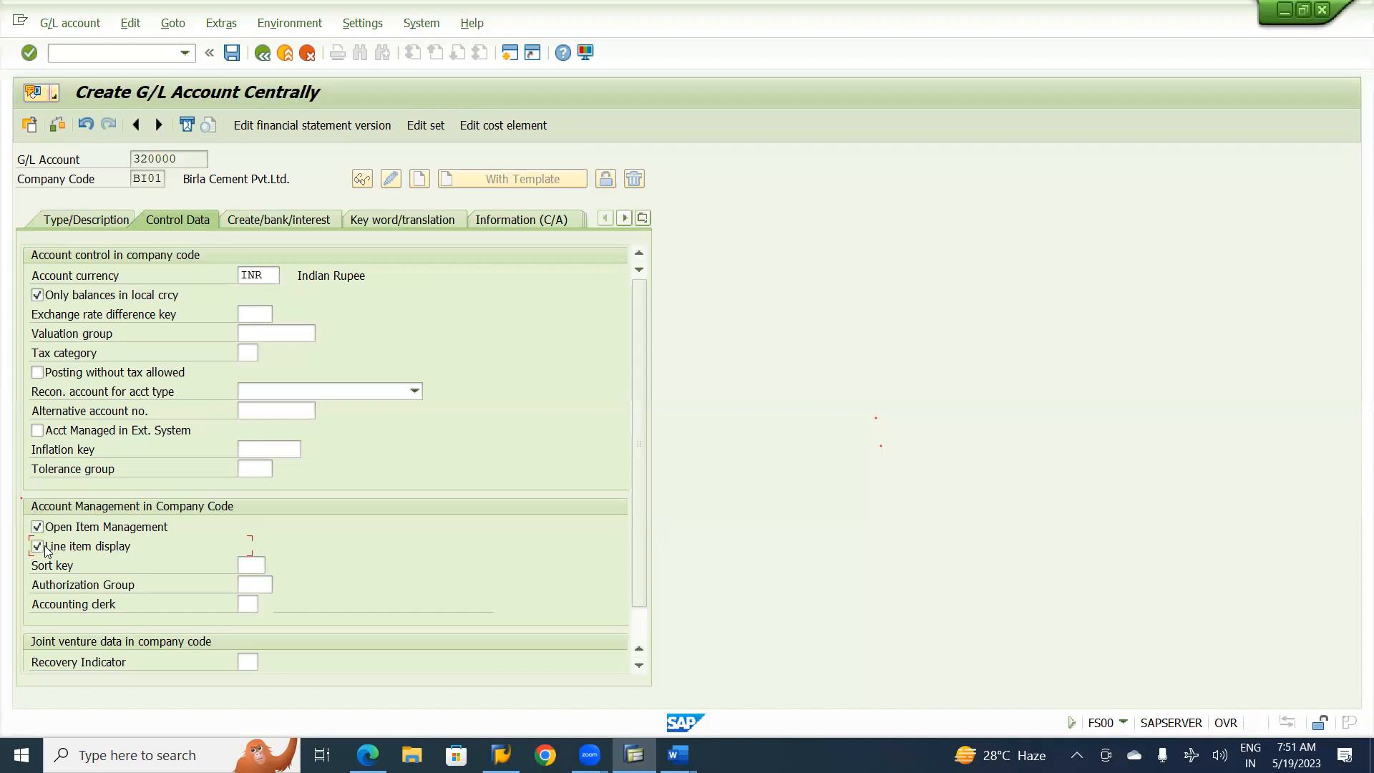
pyautogui.click(252, 567)
pyautogui.write('001')
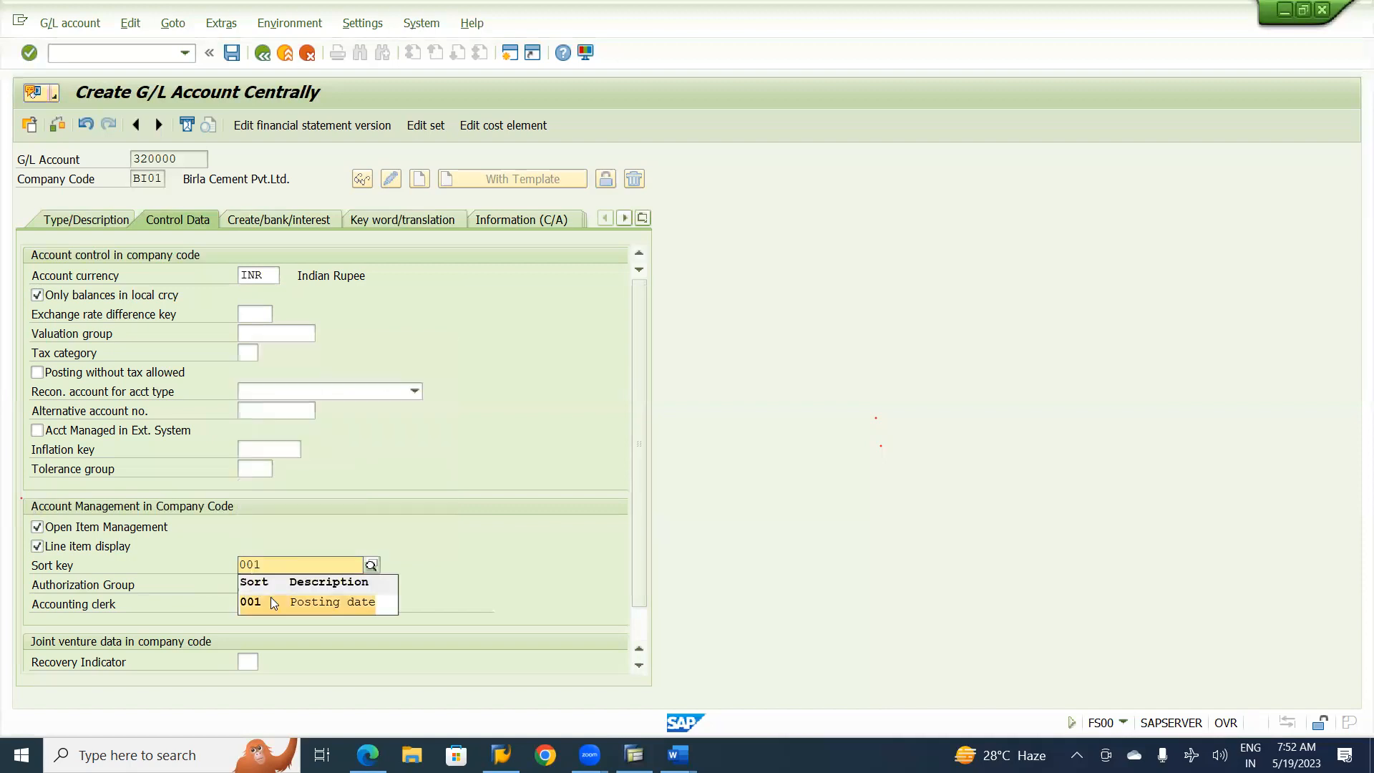
pyautogui.click(295, 599)
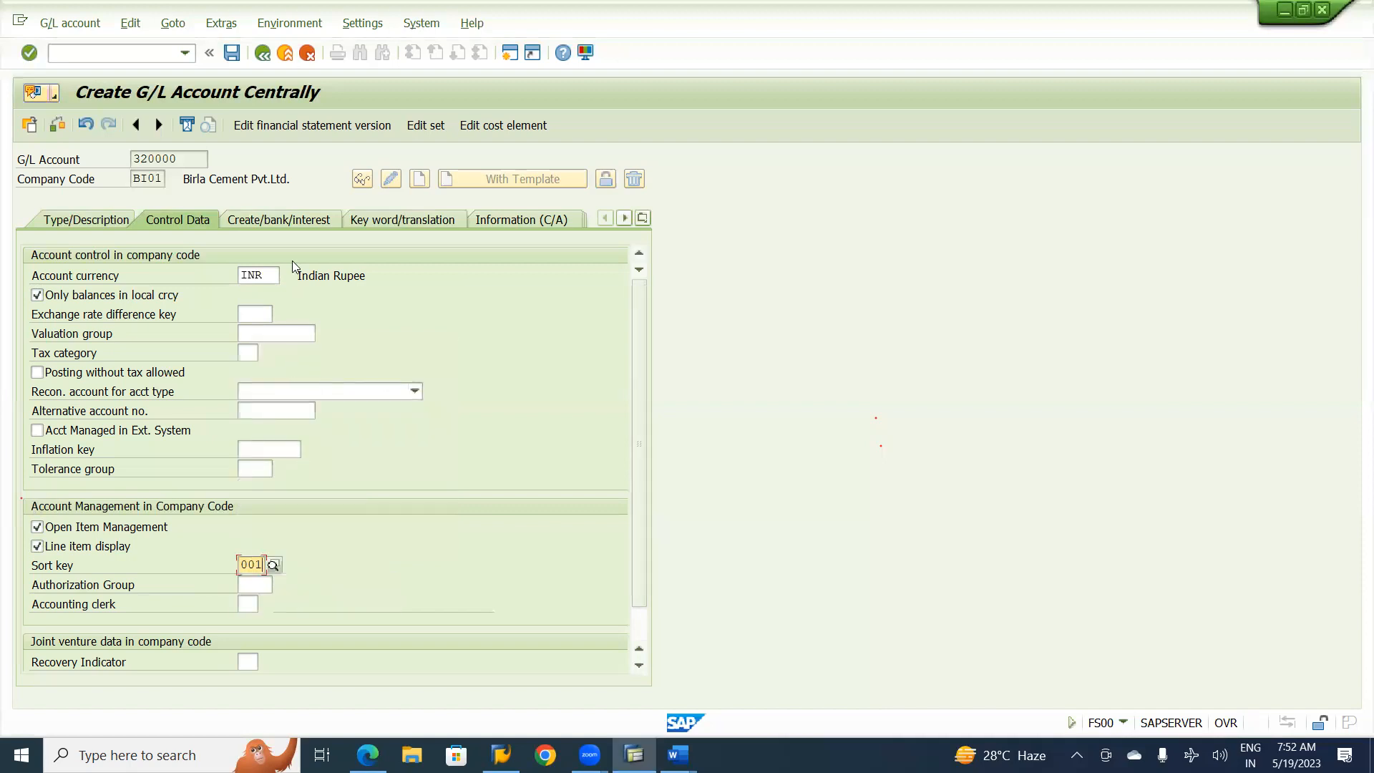
pyautogui.click(305, 219)
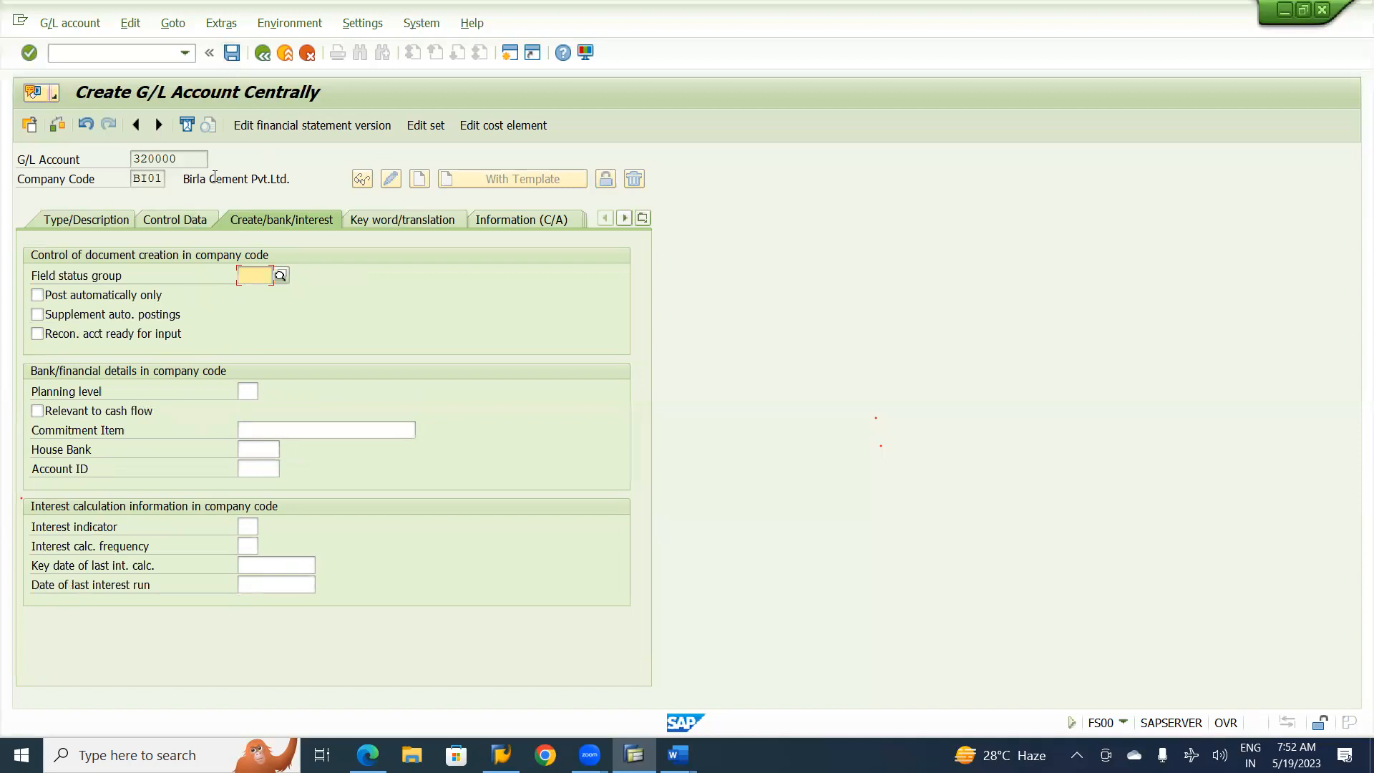
pyautogui.click(196, 222)
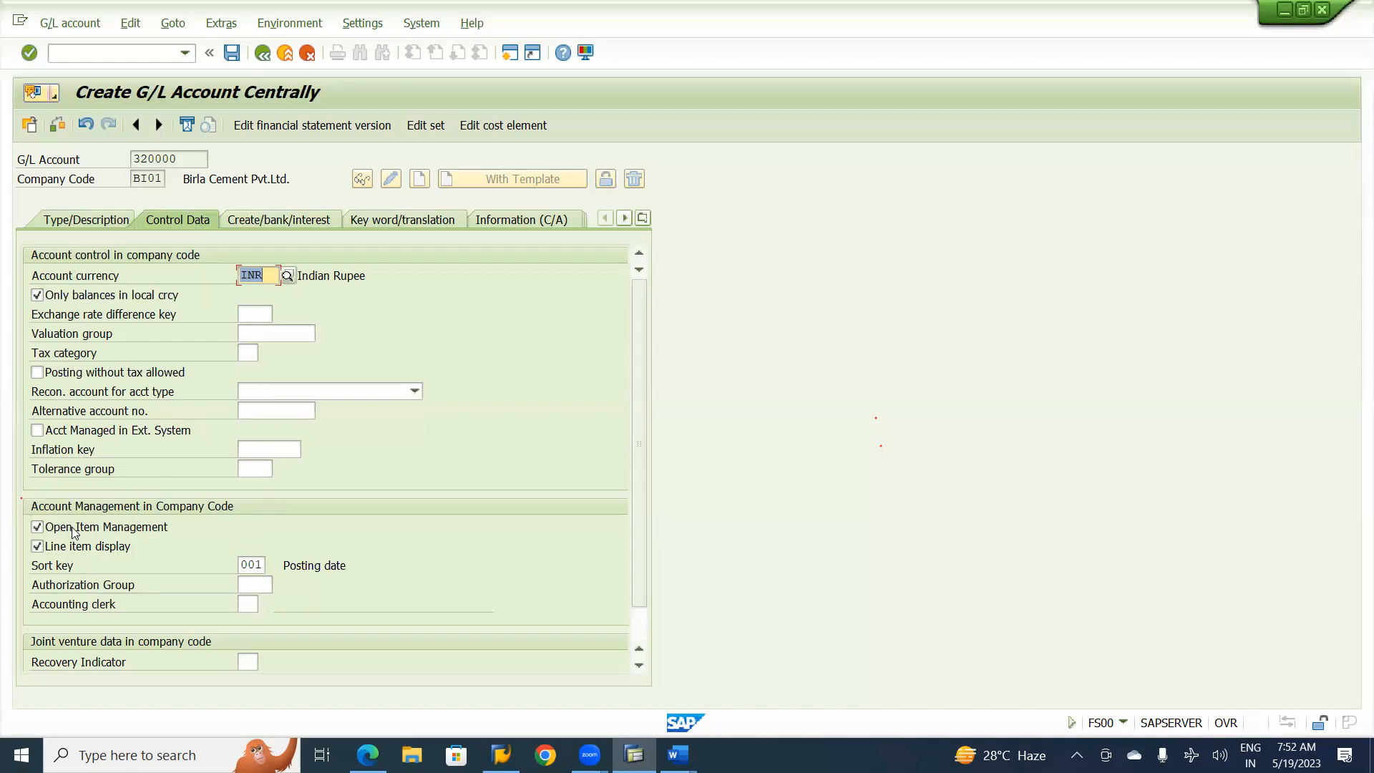
pyautogui.click(75, 529)
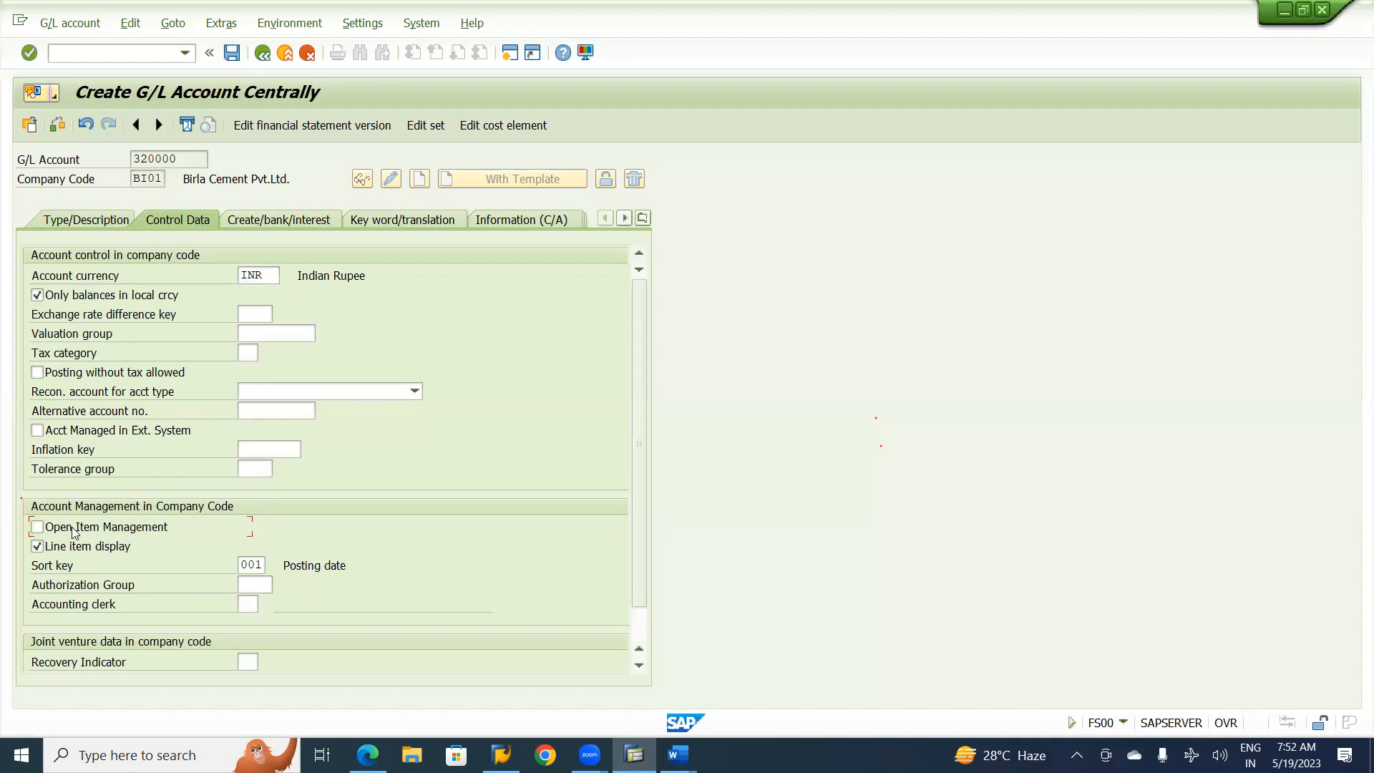
pyautogui.press('Return')
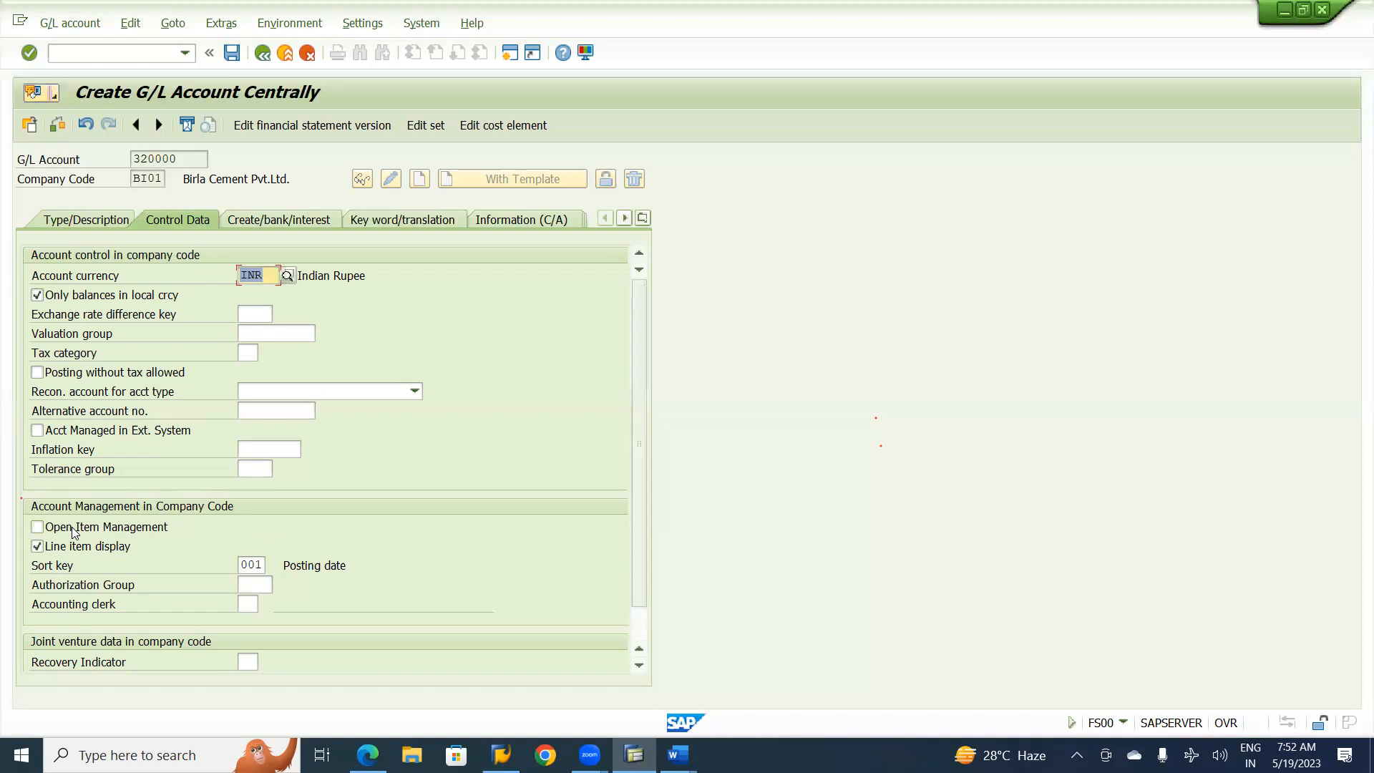
pyautogui.click(41, 530)
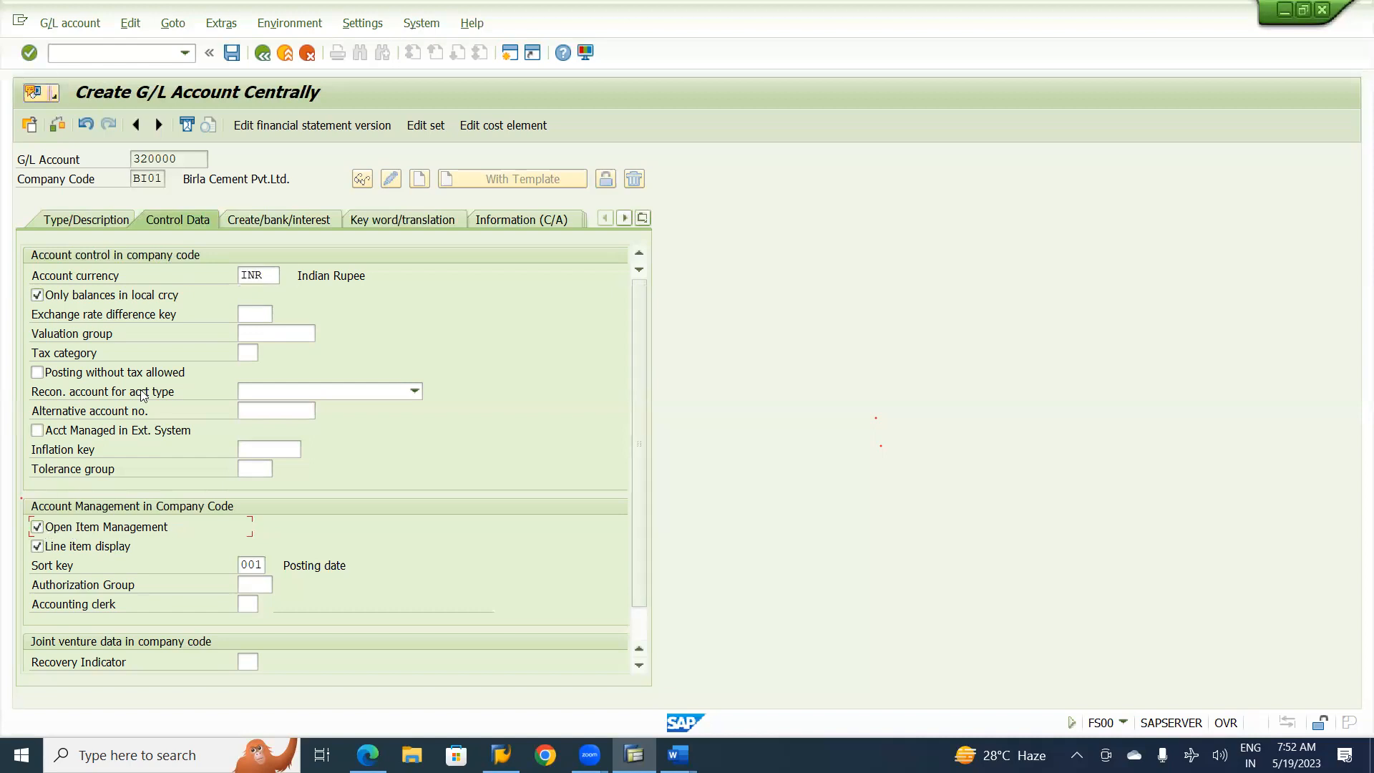
# Set the field status group of account 320000 to B029 (Birla Revenue accounts)
pyautogui.click(279, 224)
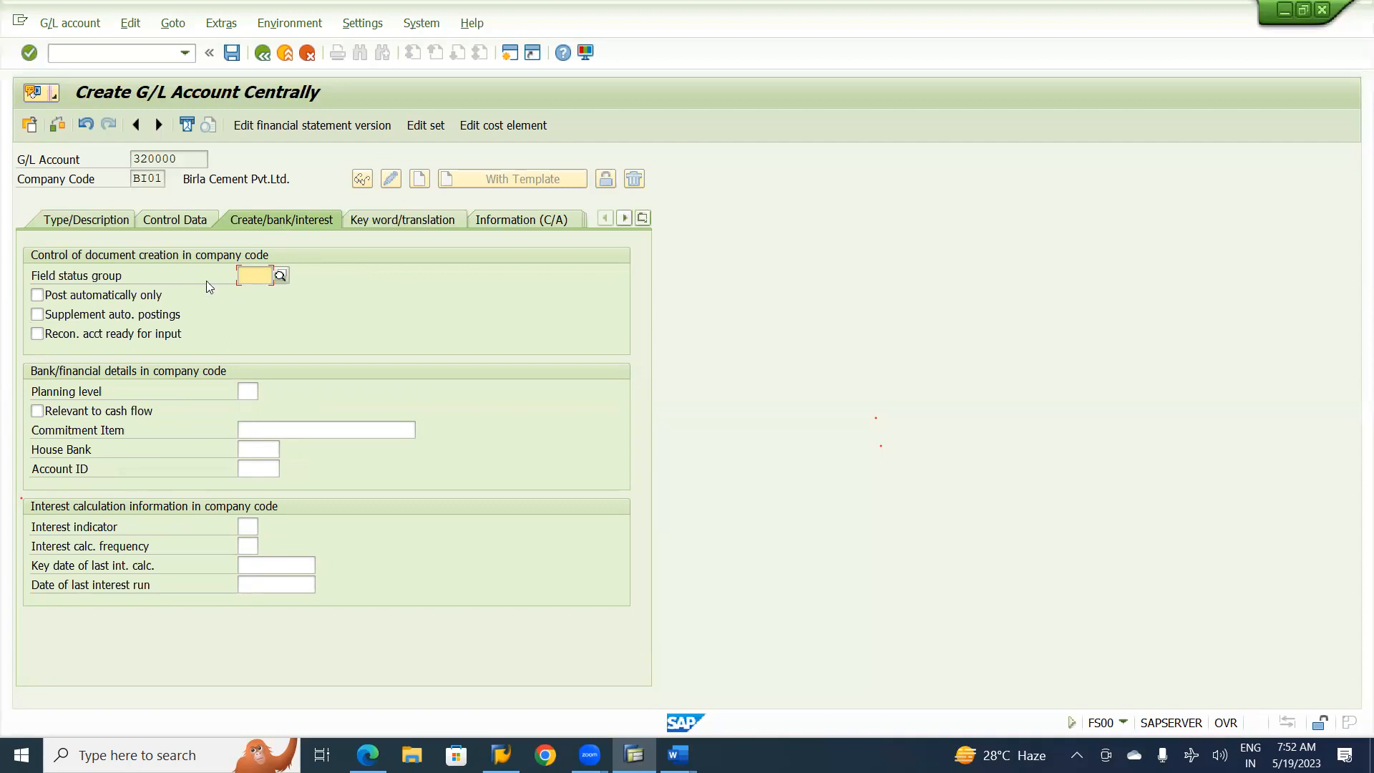
pyautogui.click(285, 276)
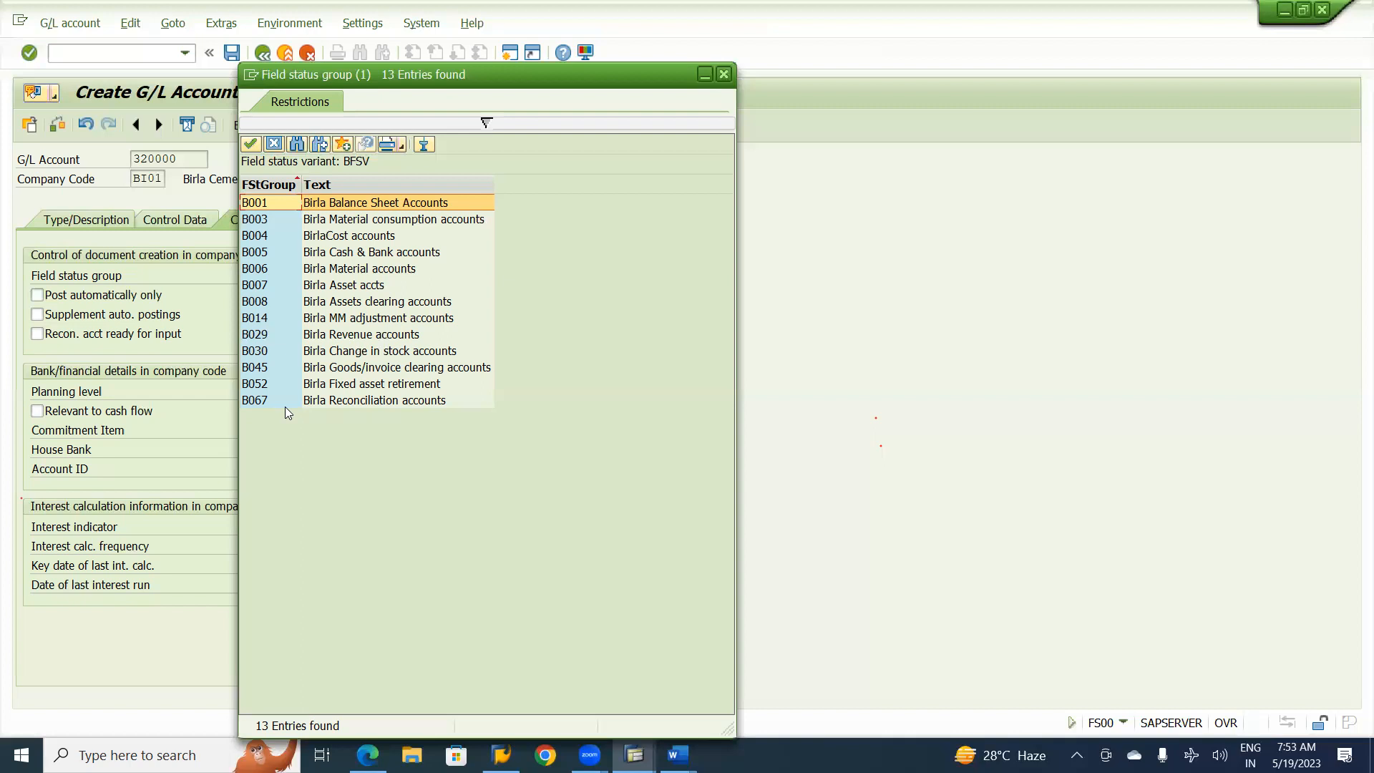
pyautogui.click(342, 337)
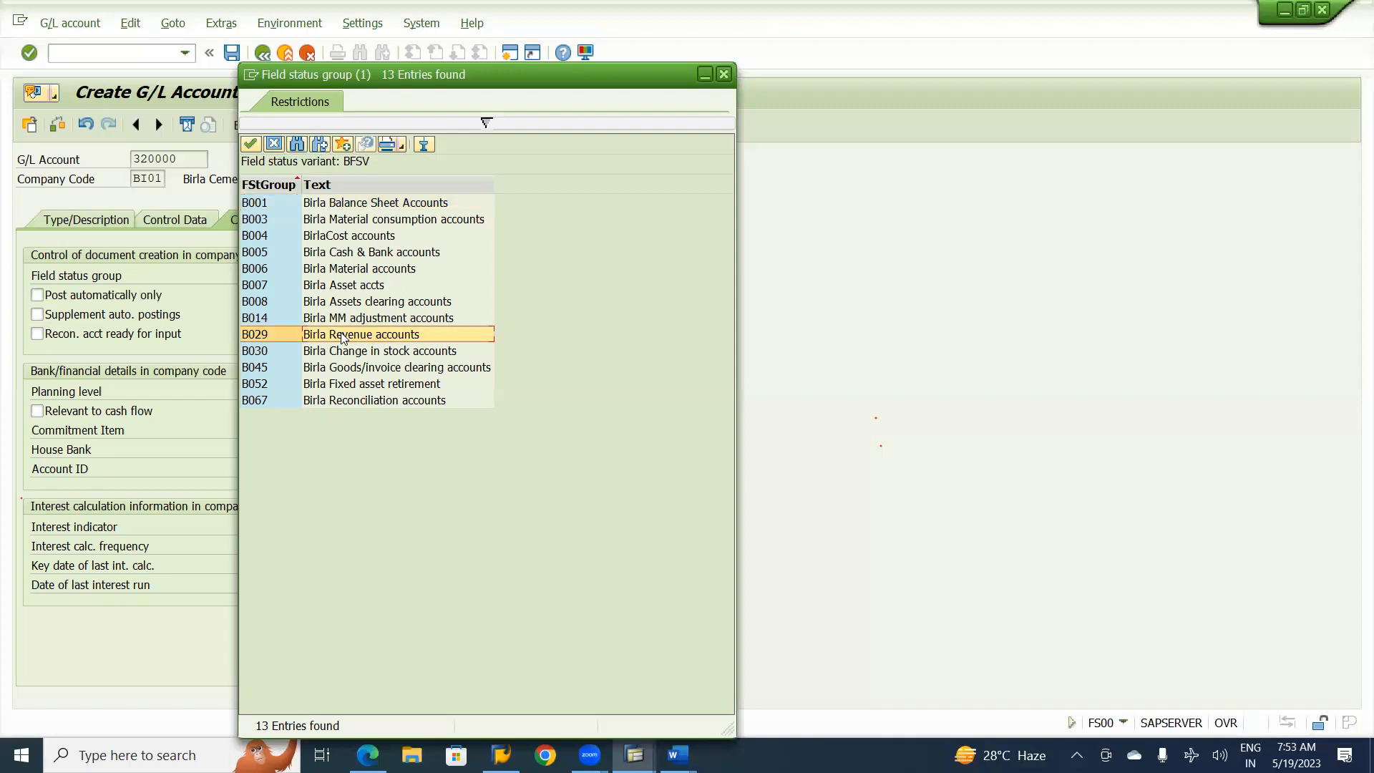
pyautogui.doubleClick(341, 336)
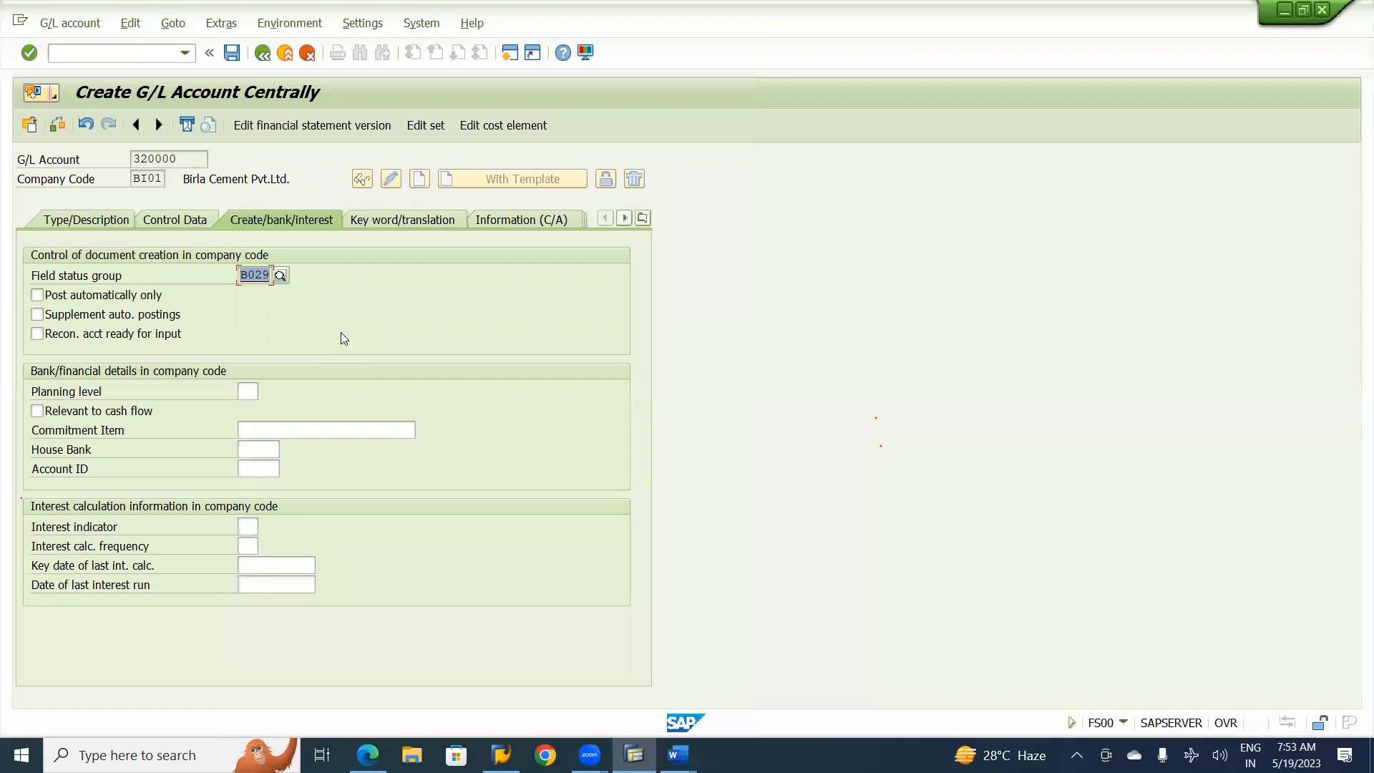
# Return to the control data and try to save account 320000 with open item management enabled
pyautogui.click(174, 223)
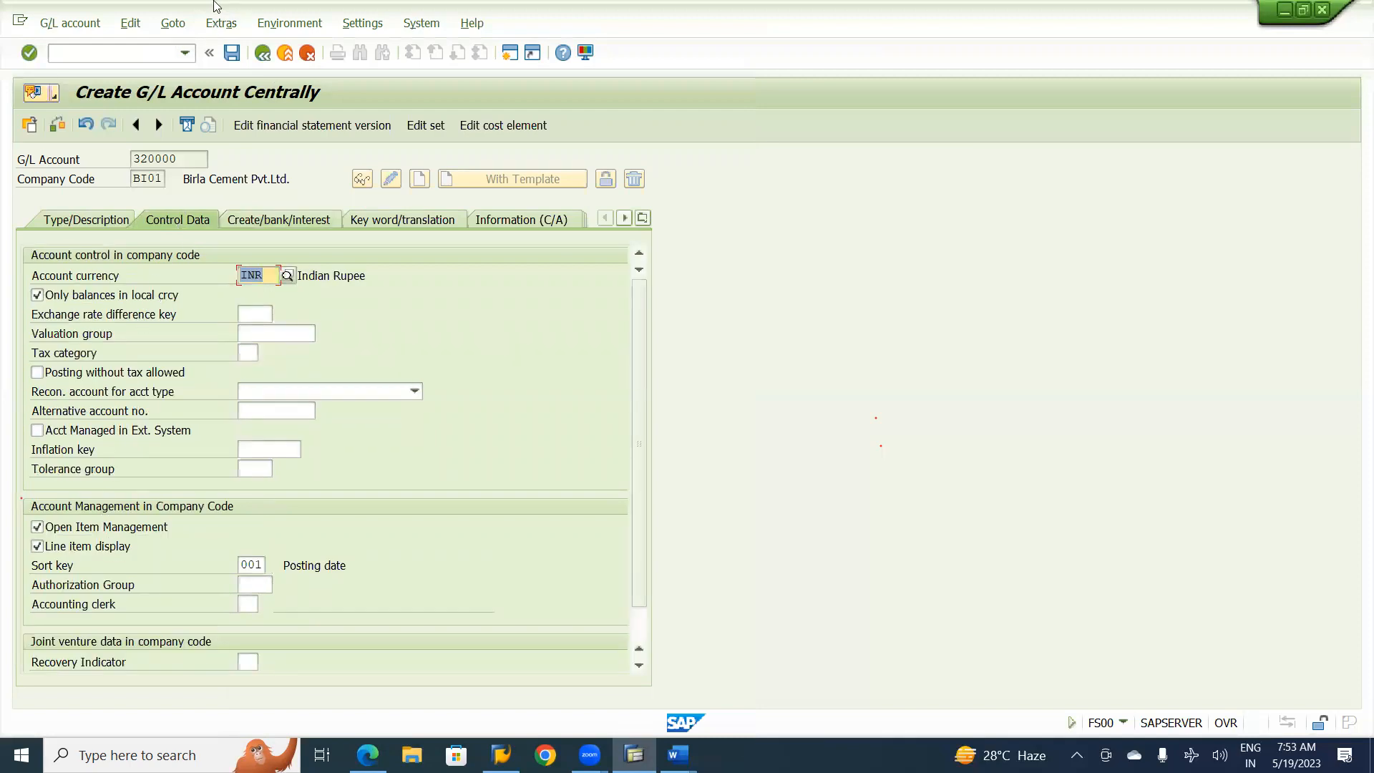
pyautogui.click(232, 55)
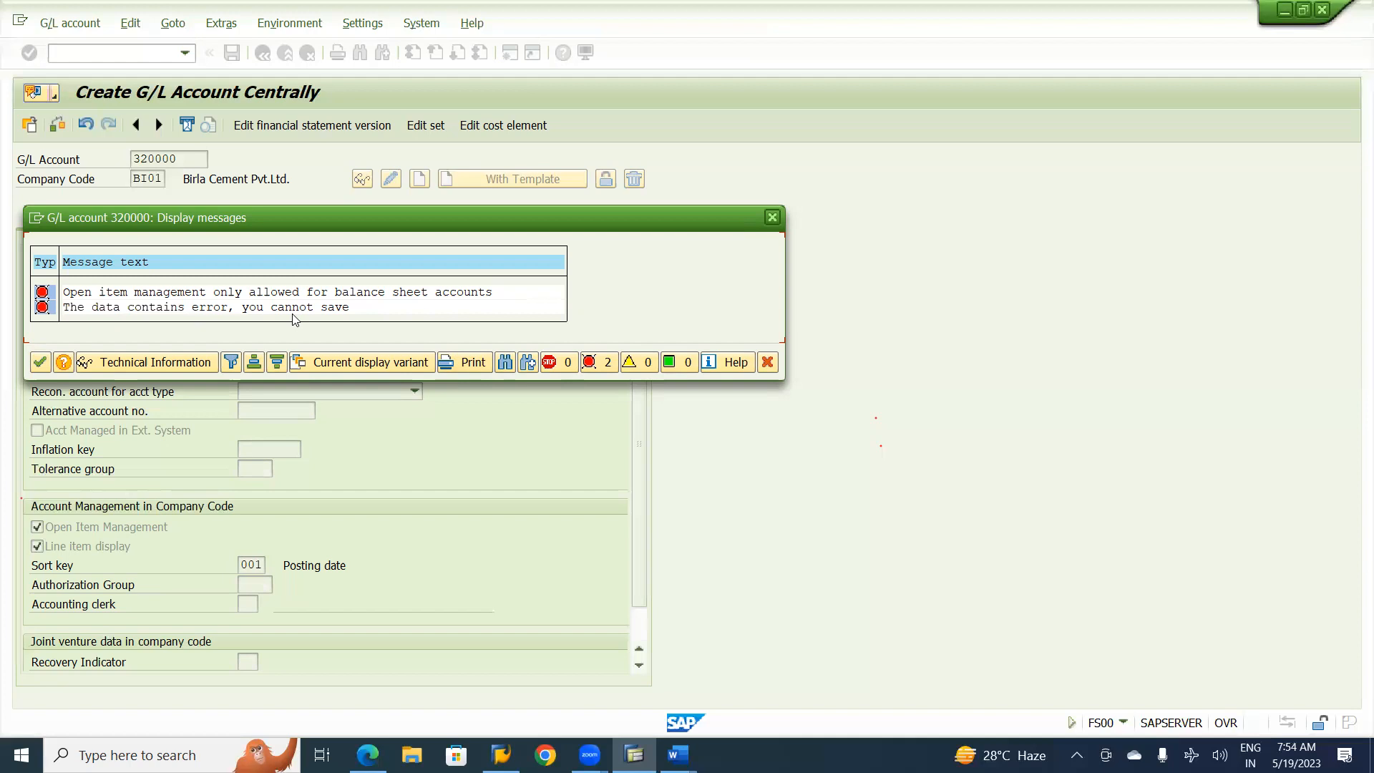
pyautogui.click(772, 217)
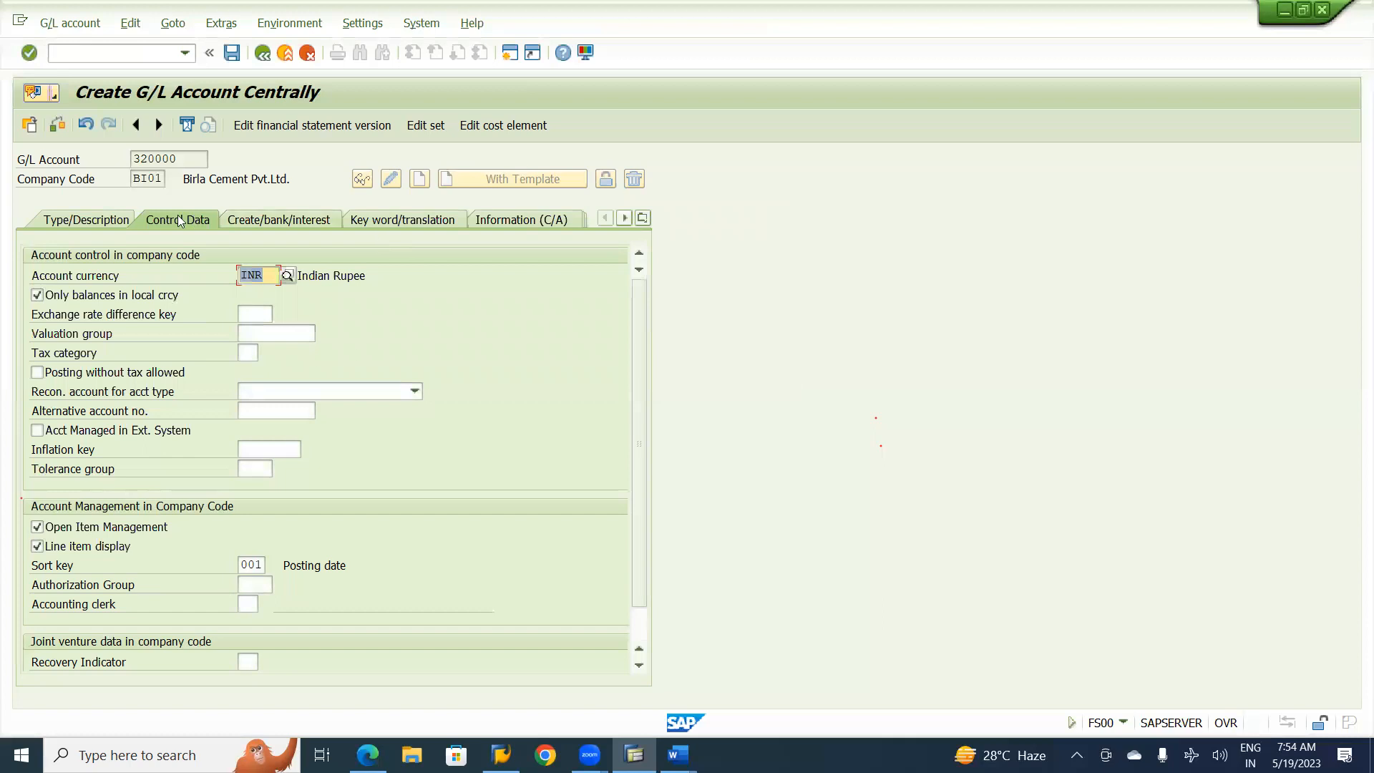
# Disable open item management for account 320000 and save the account in company code BI01
pyautogui.click(51, 529)
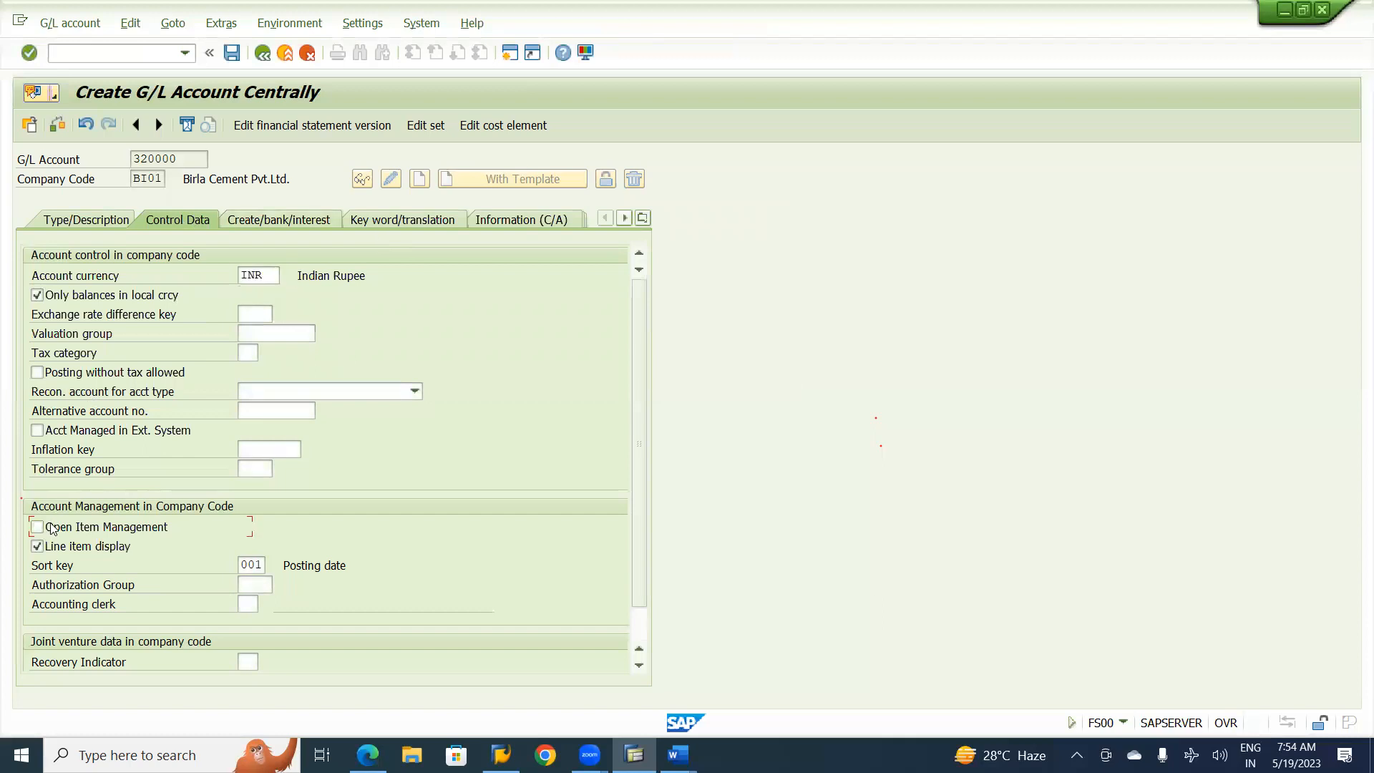
pyautogui.click(233, 54)
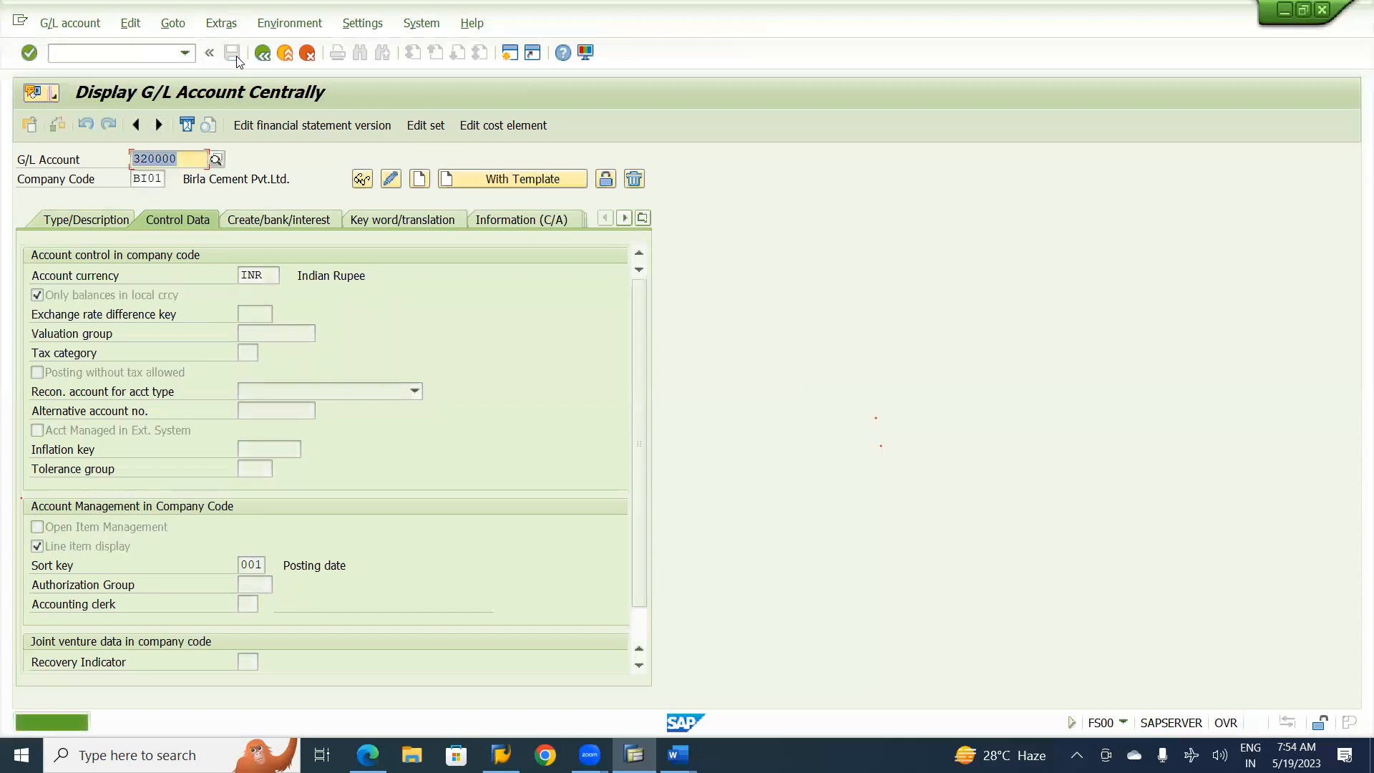
pyautogui.click(159, 396)
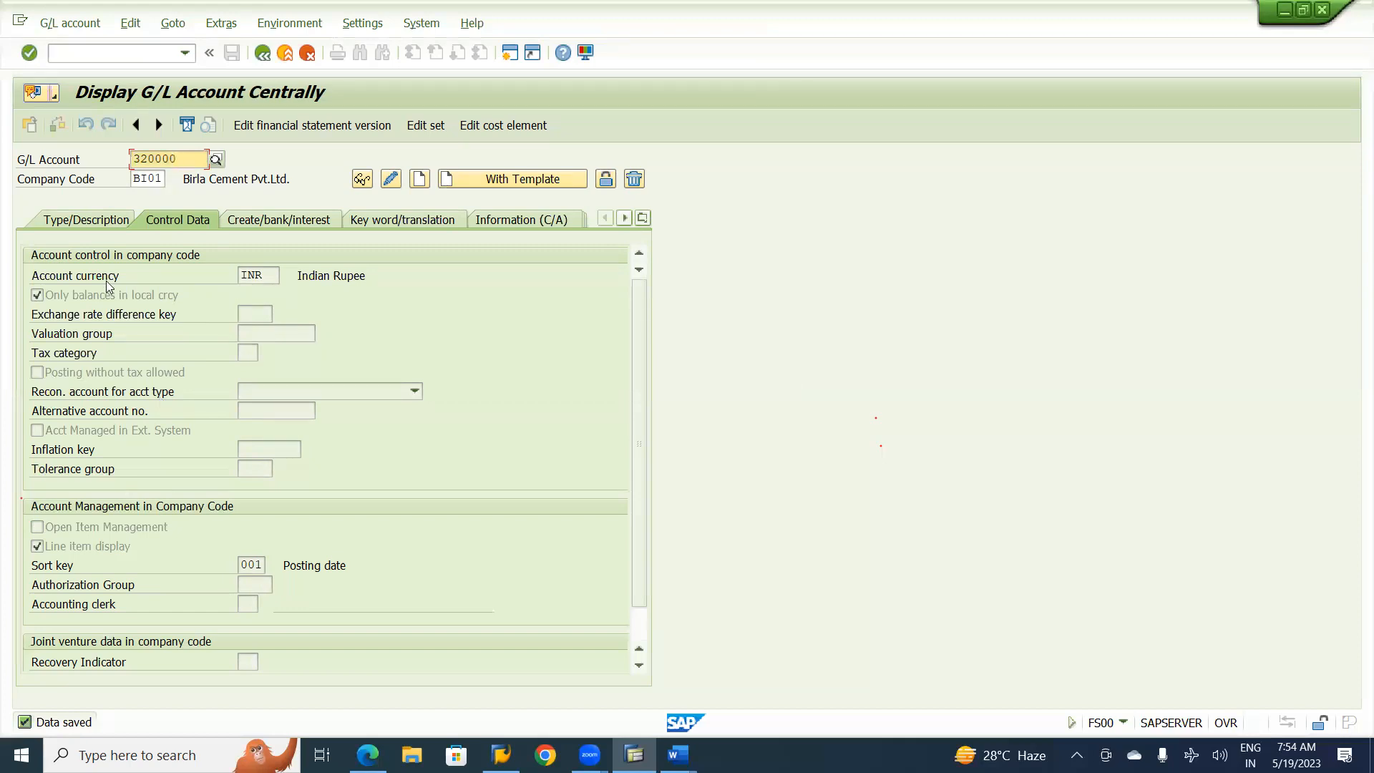
# Create account 320000 for company code BI02 using account 320000 of company code BI01 as the template, and save it
pyautogui.click(159, 179)
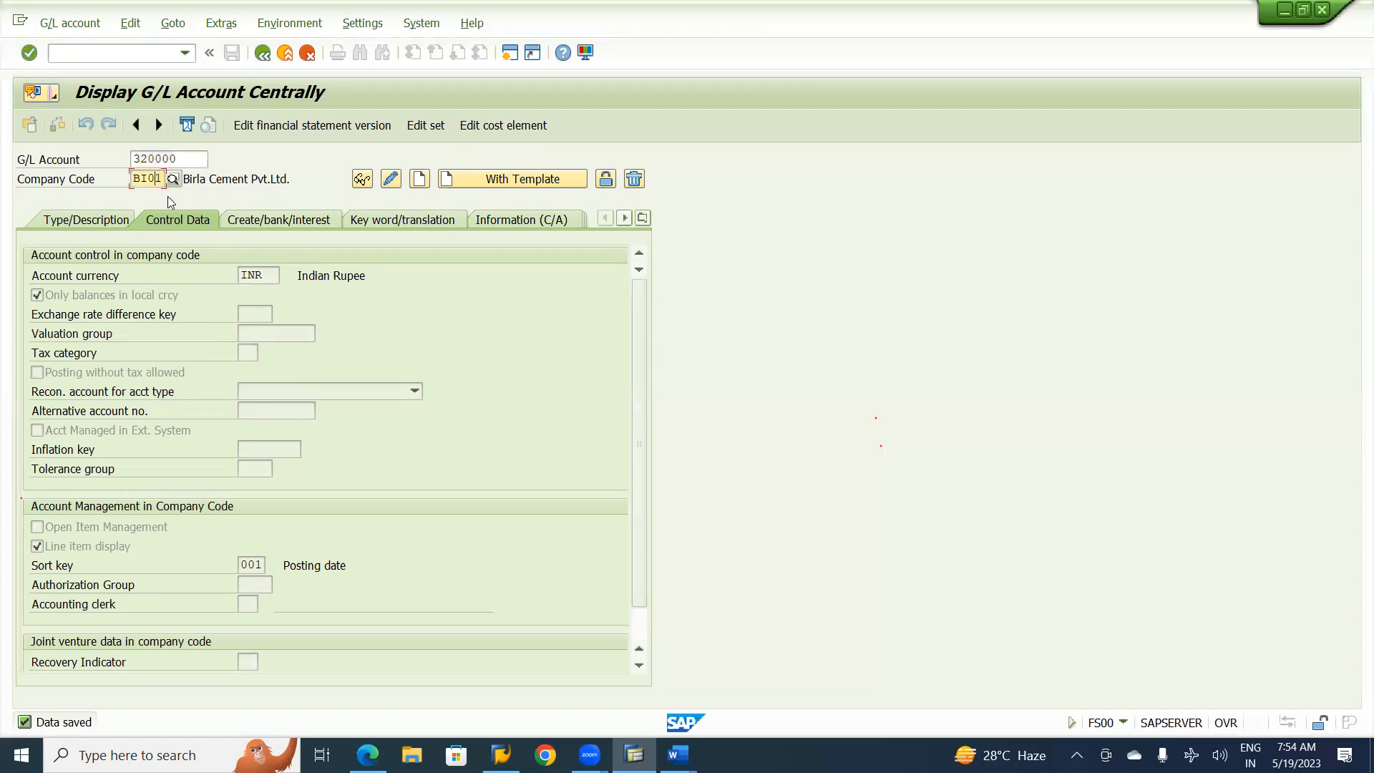
pyautogui.write('2')
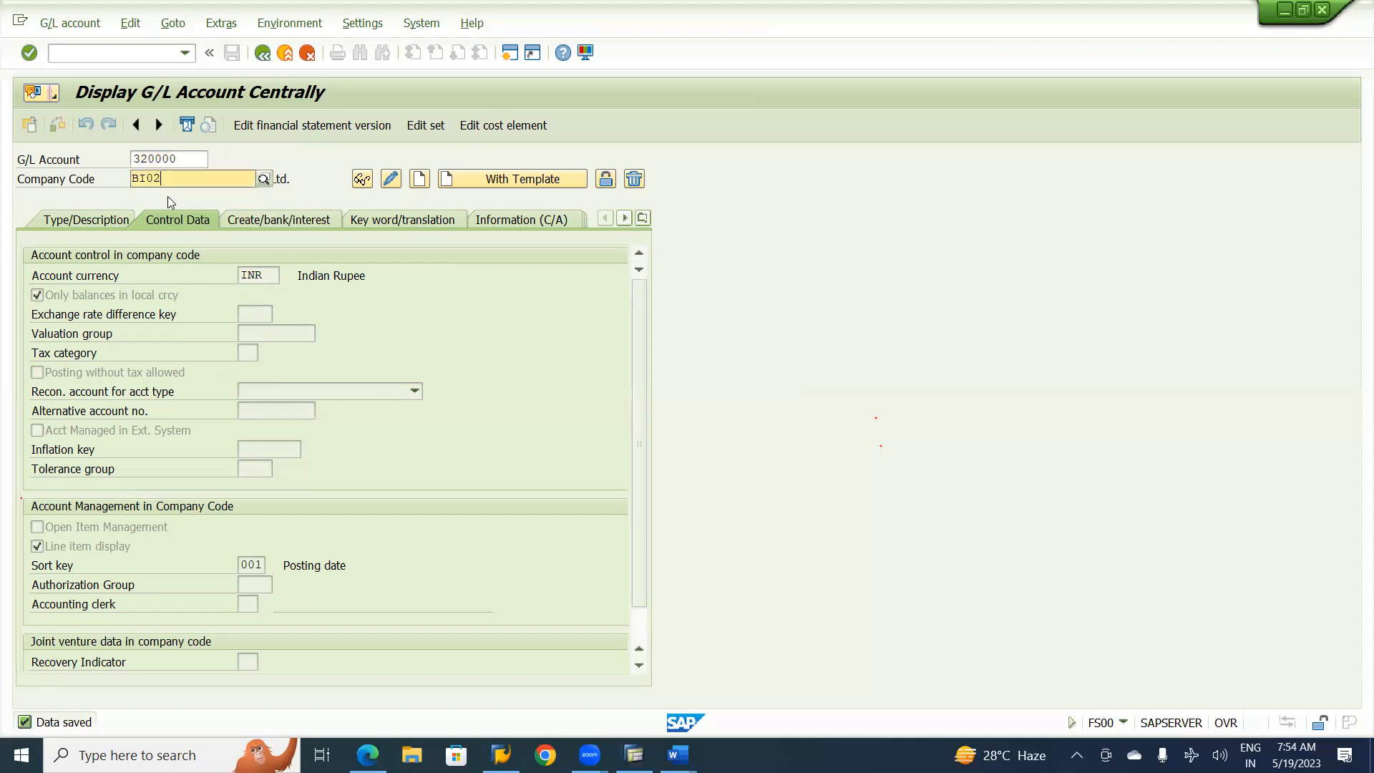
pyautogui.click(200, 218)
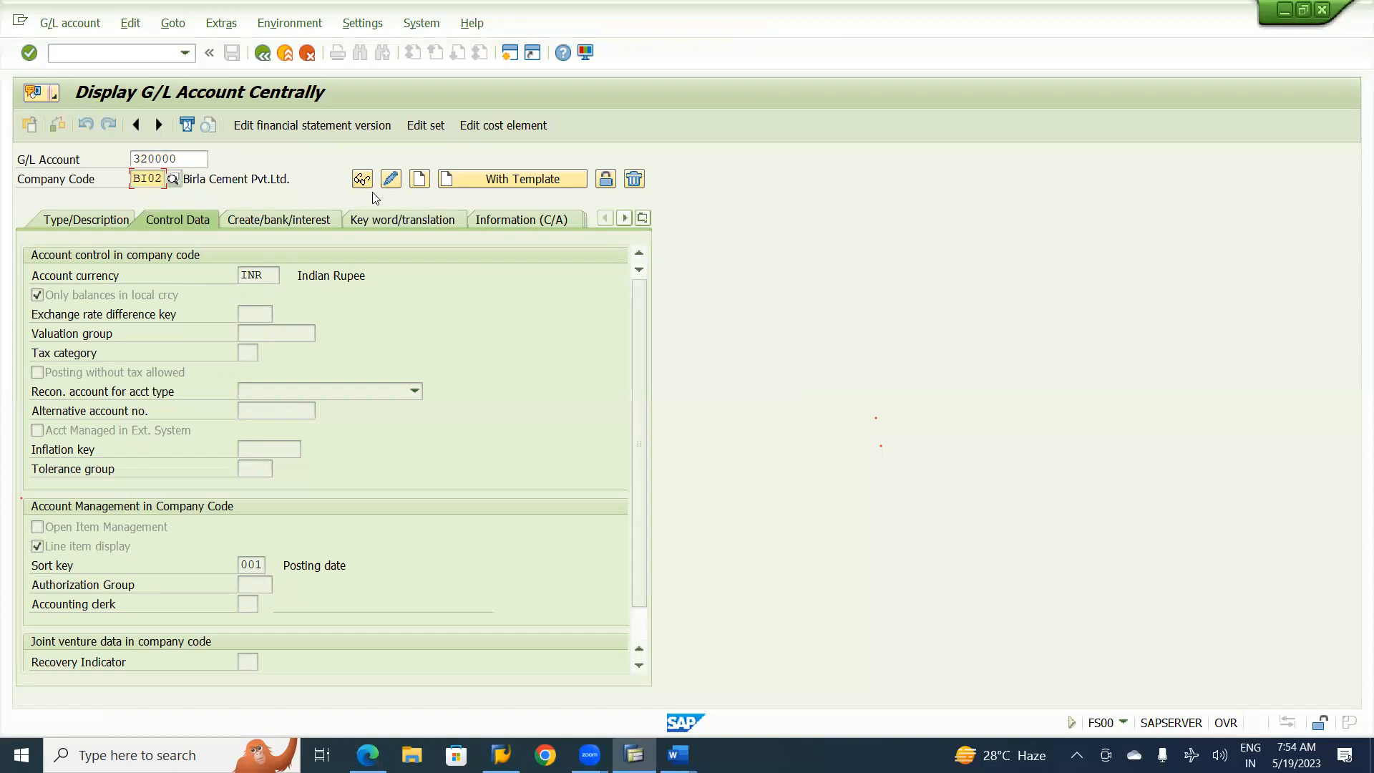
pyautogui.click(489, 182)
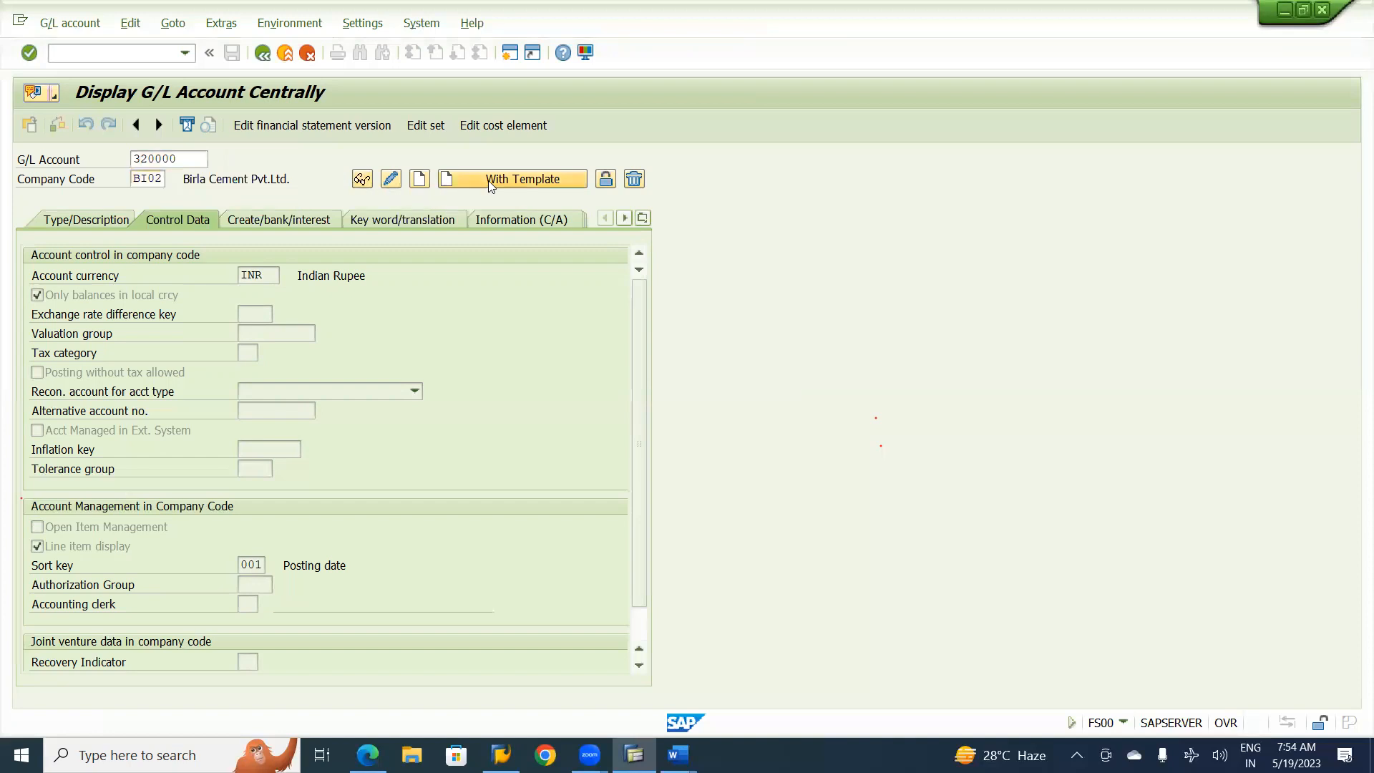
pyautogui.write('320000')
pyautogui.press('Tab')
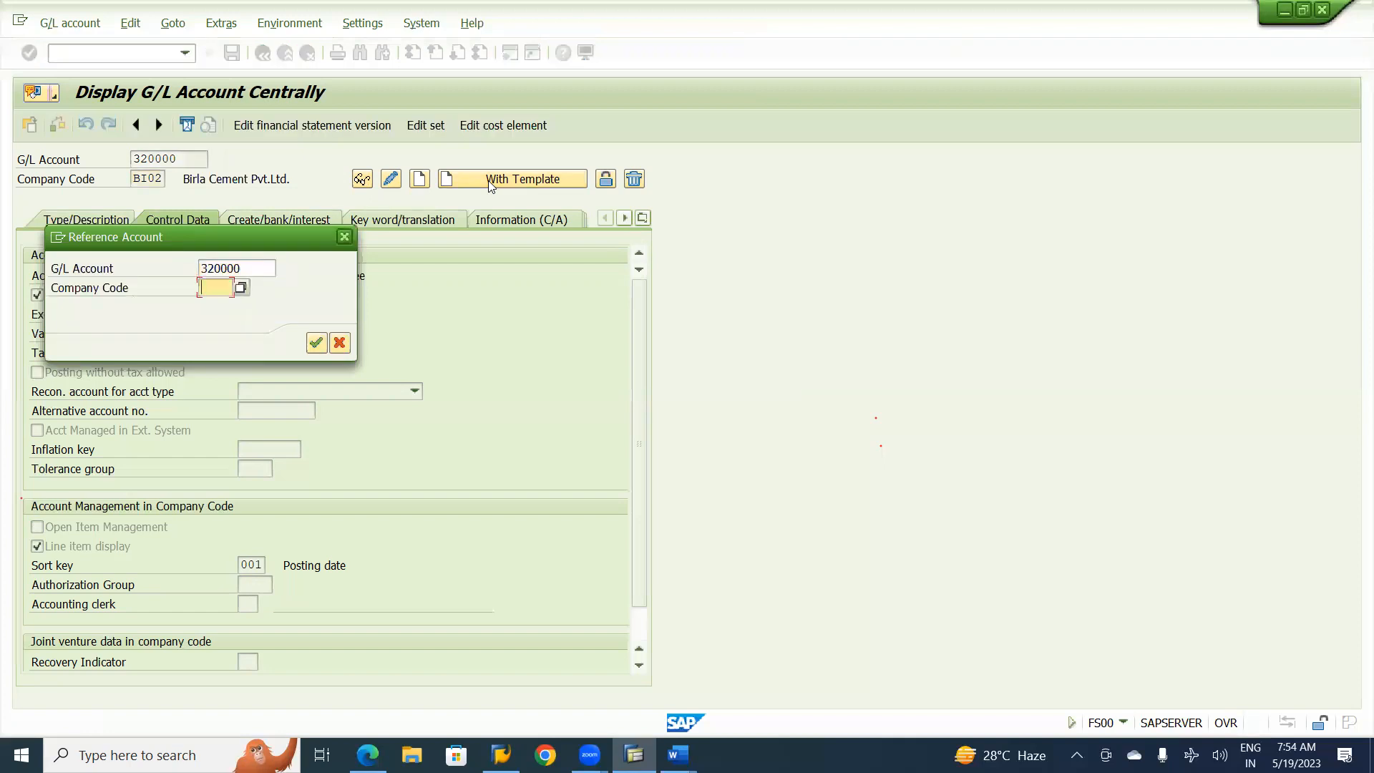
pyautogui.write('B')
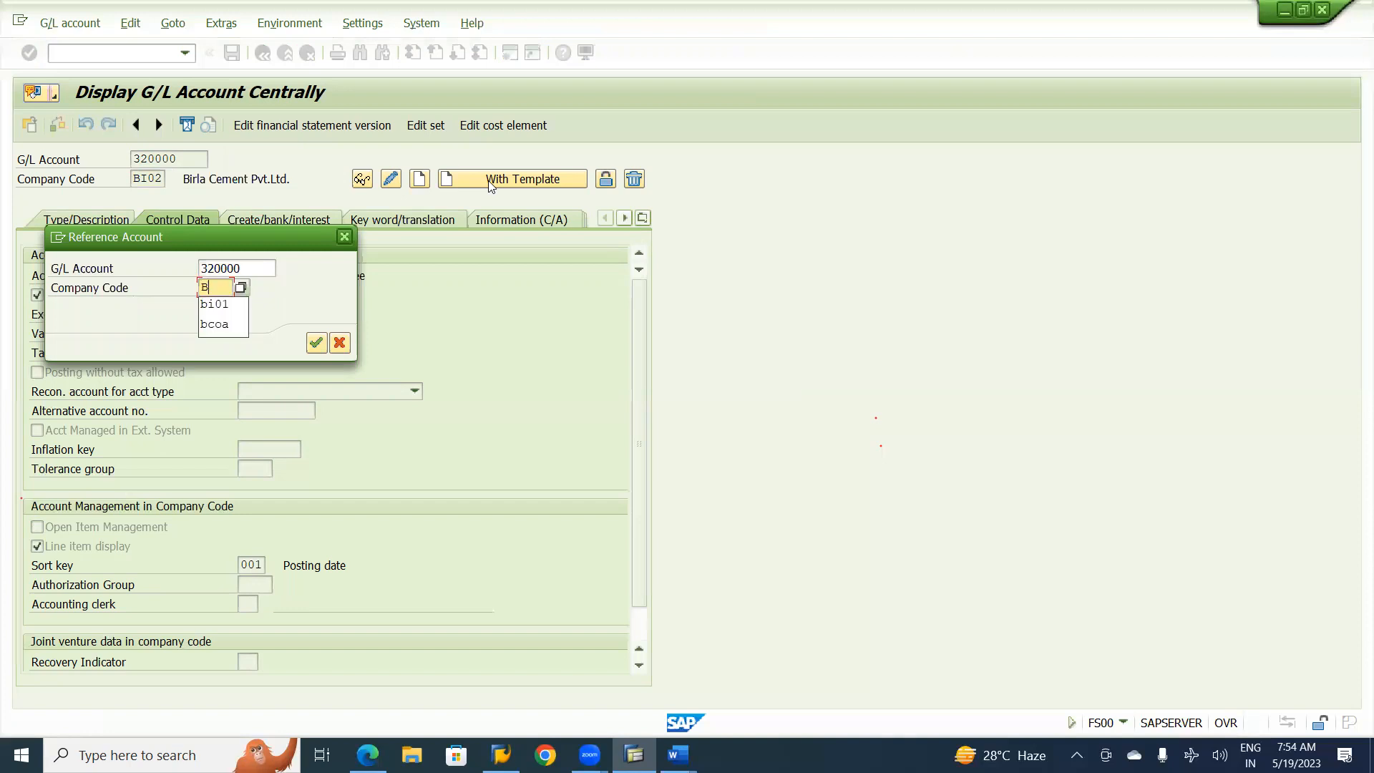
pyautogui.write('I01')
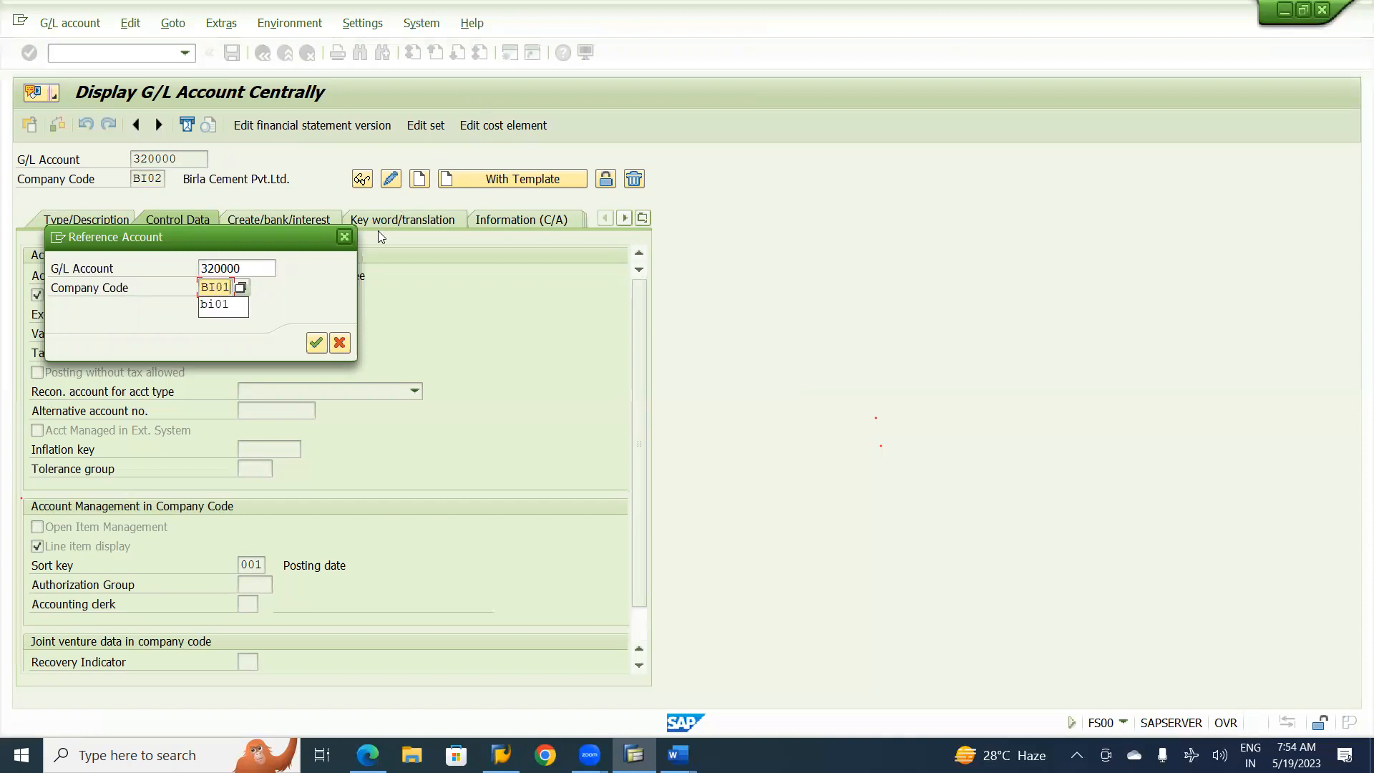
pyautogui.click(341, 287)
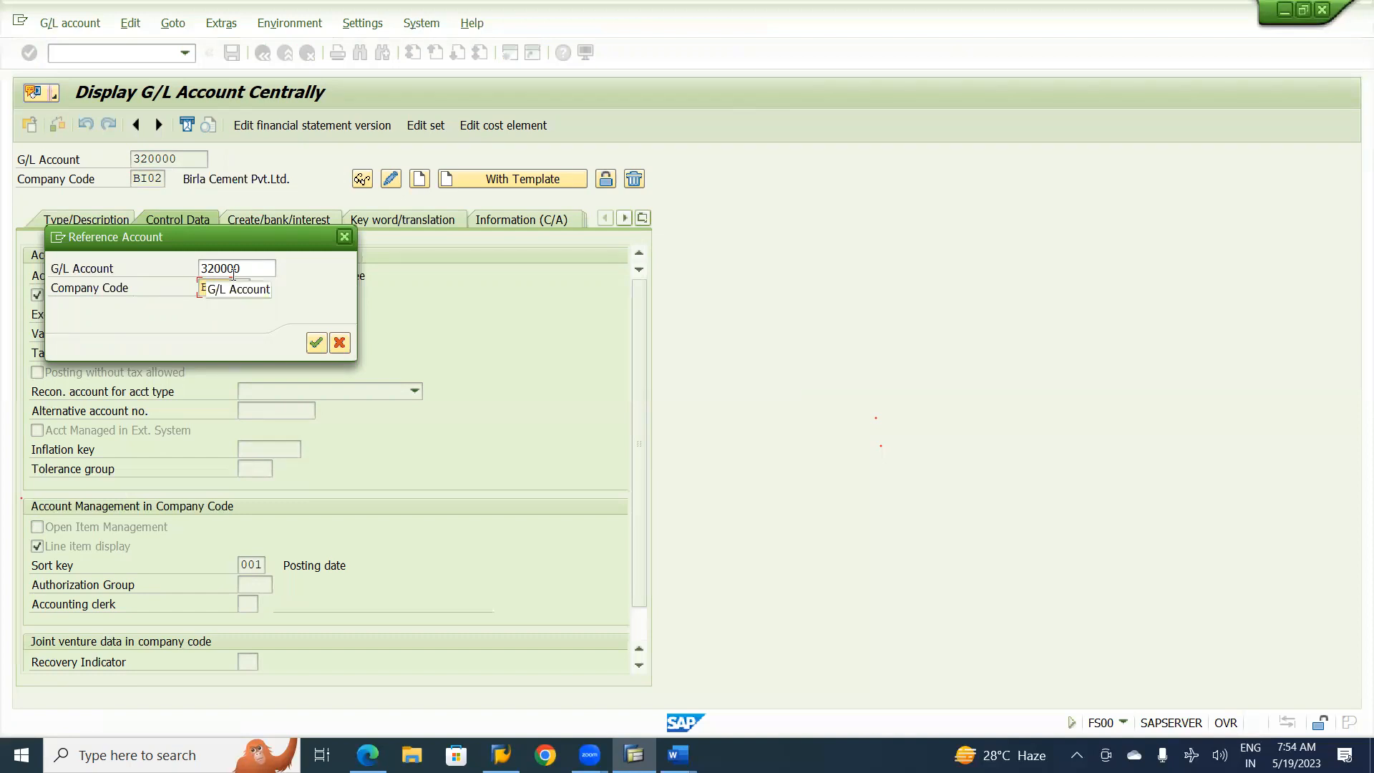
pyautogui.click(316, 342)
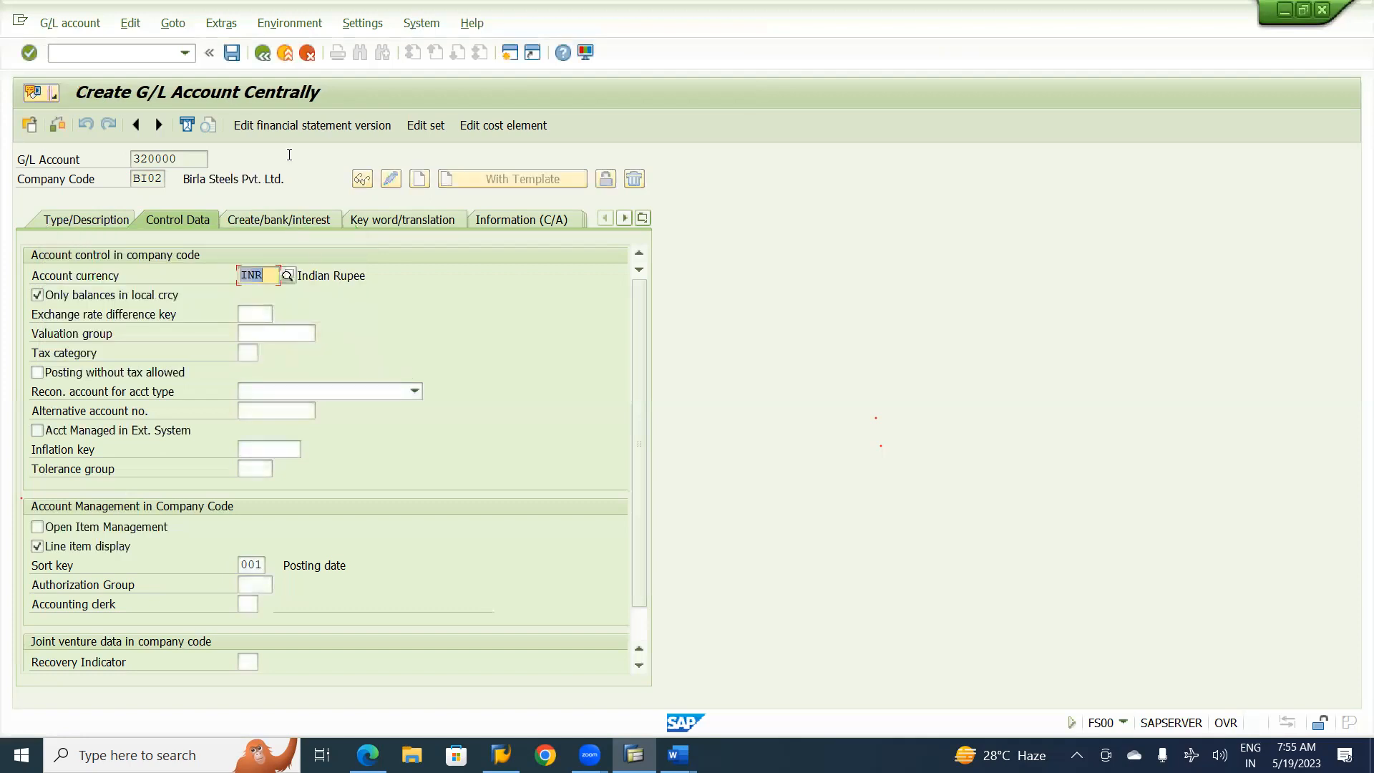
pyautogui.click(235, 52)
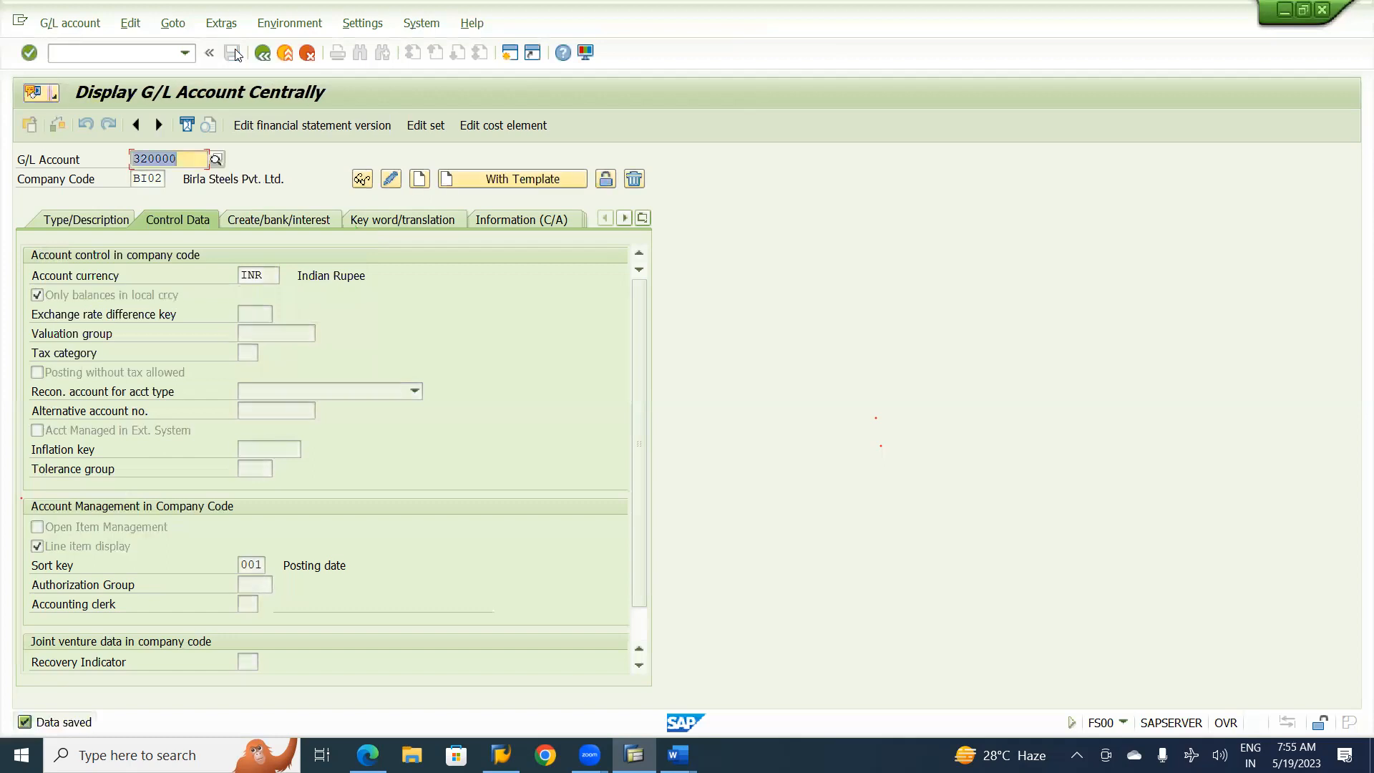
# Create account 320000 for company code BU01 with account 320000 of company code BI01 as reference, and save it
pyautogui.click(146, 176)
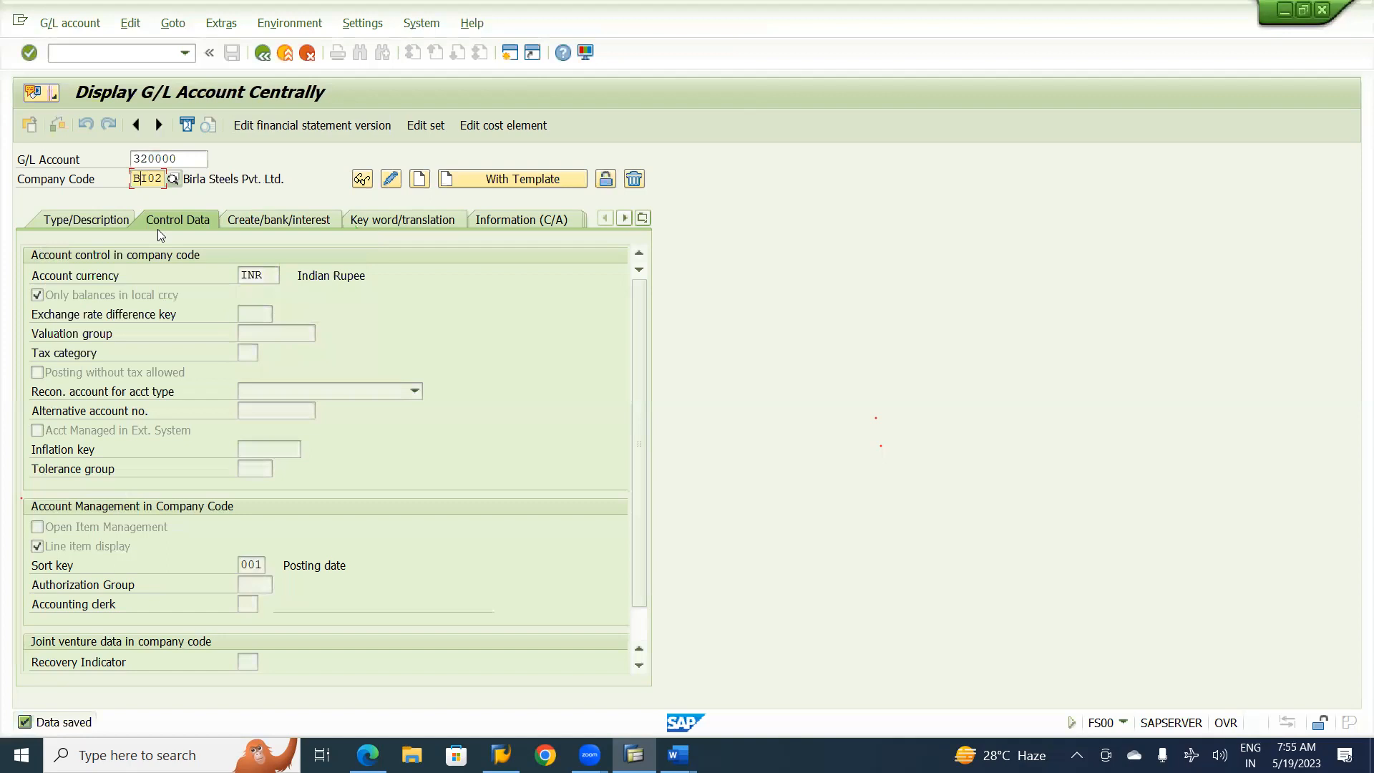
pyautogui.press('BackSpace')
pyautogui.press('BackSpace')
pyautogui.press('BackSpace')
pyautogui.write('U01')
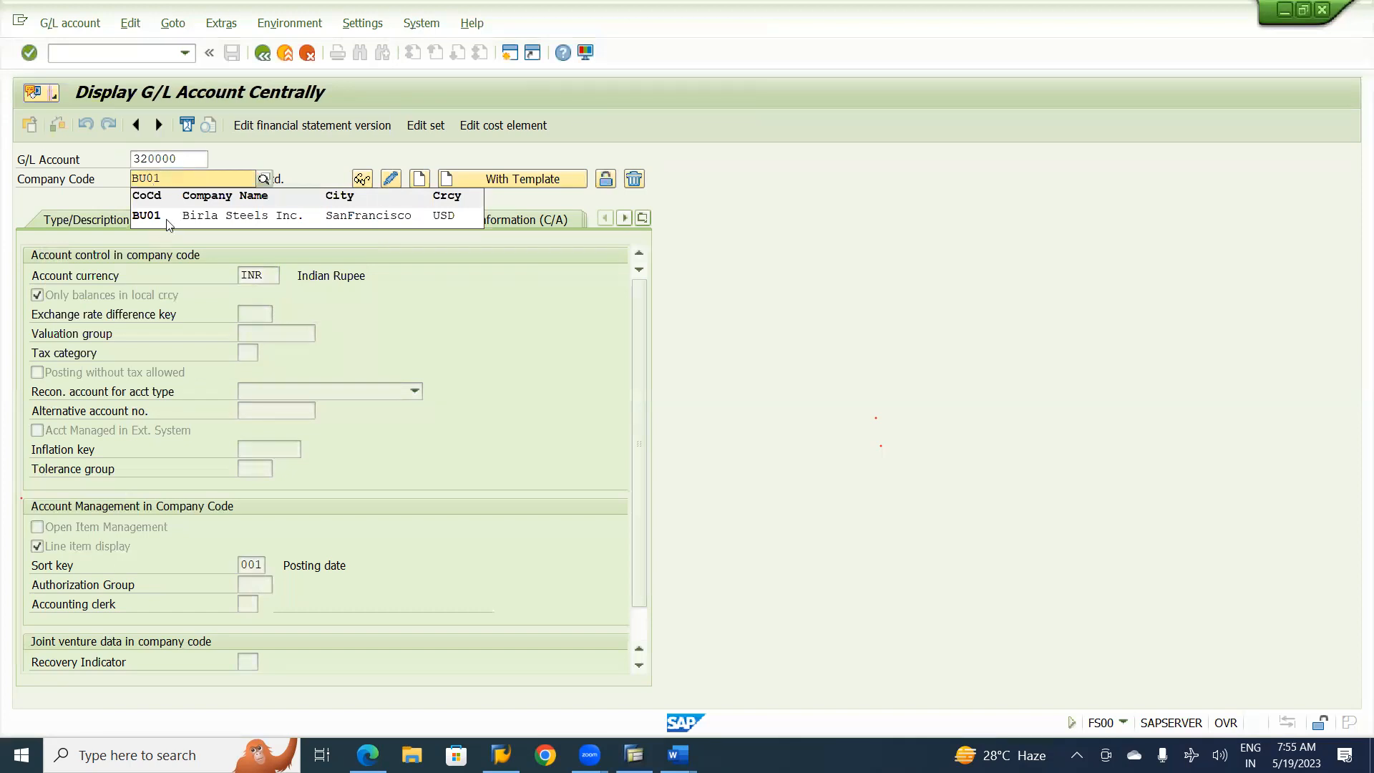
pyautogui.click(169, 217)
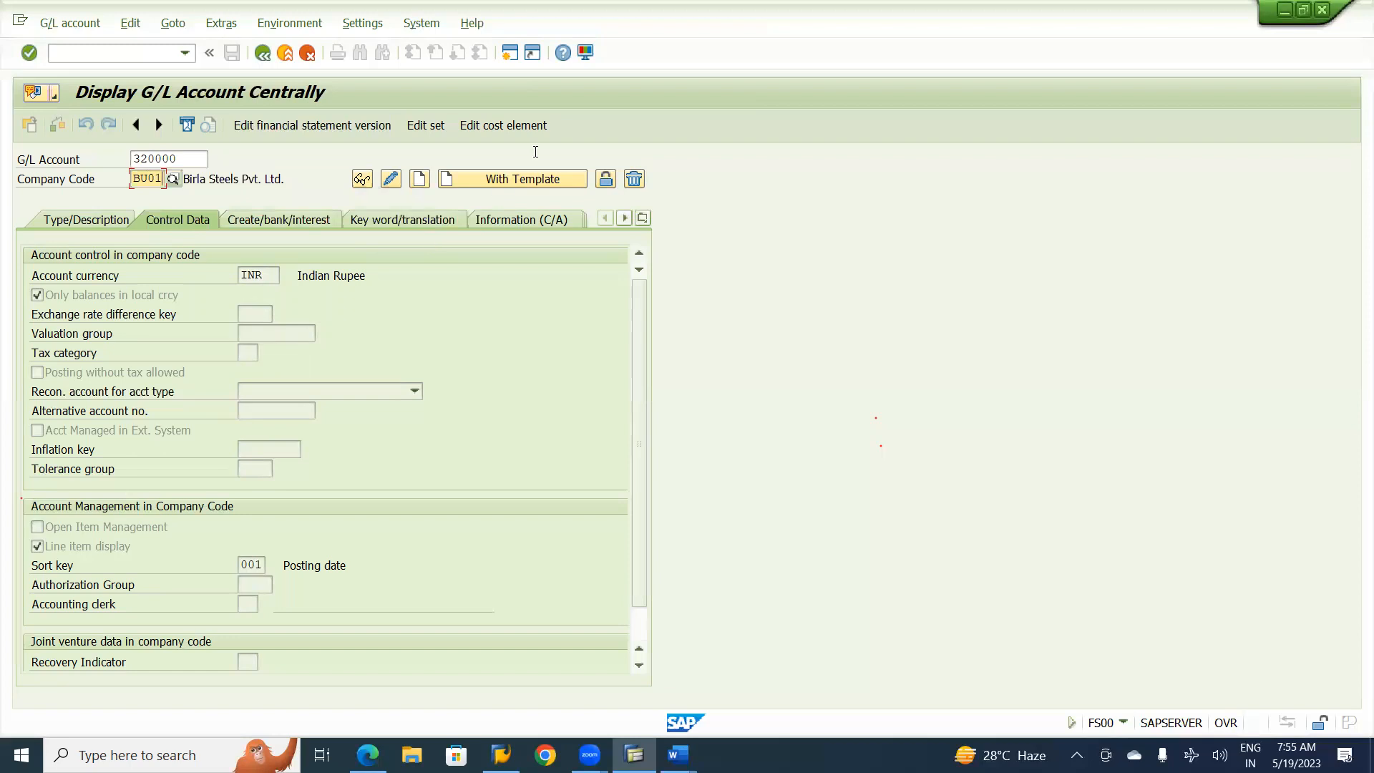
pyautogui.click(526, 181)
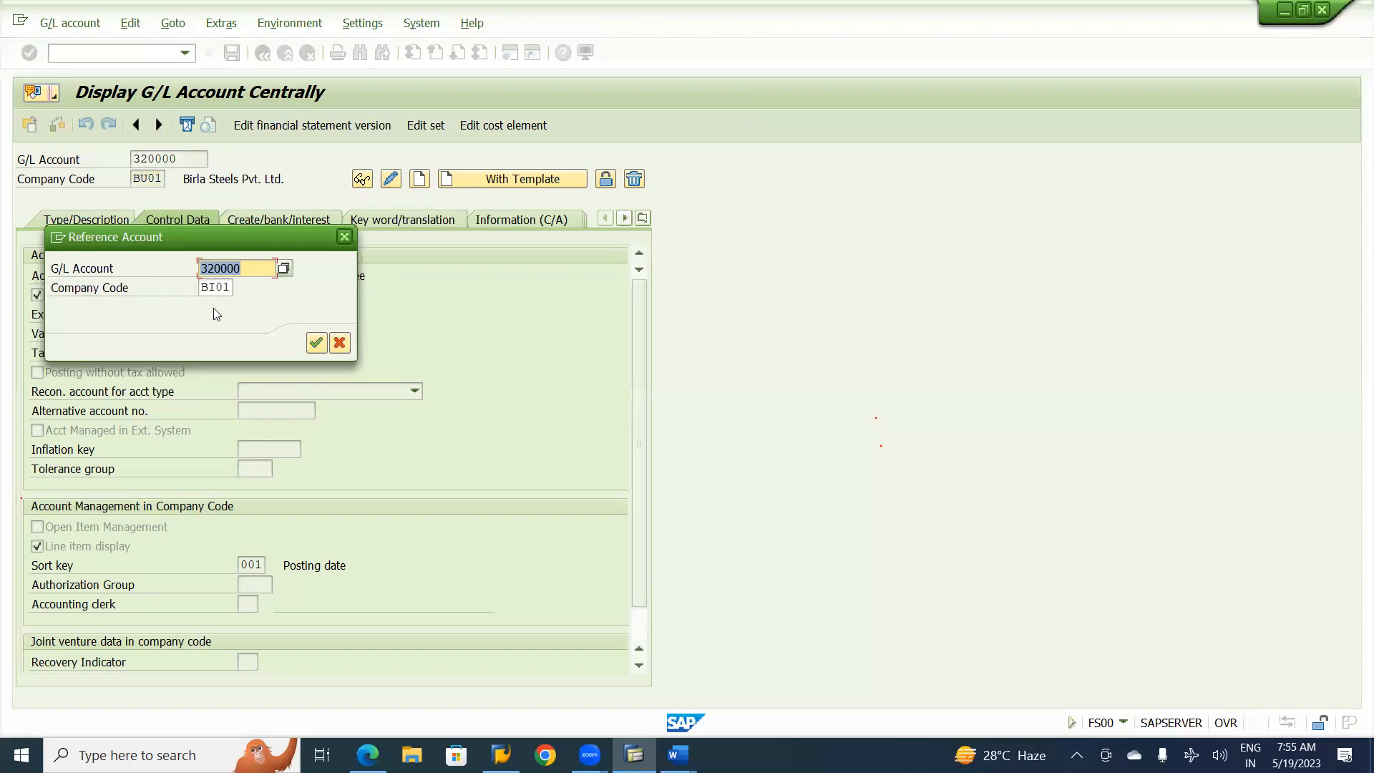
pyautogui.click(316, 343)
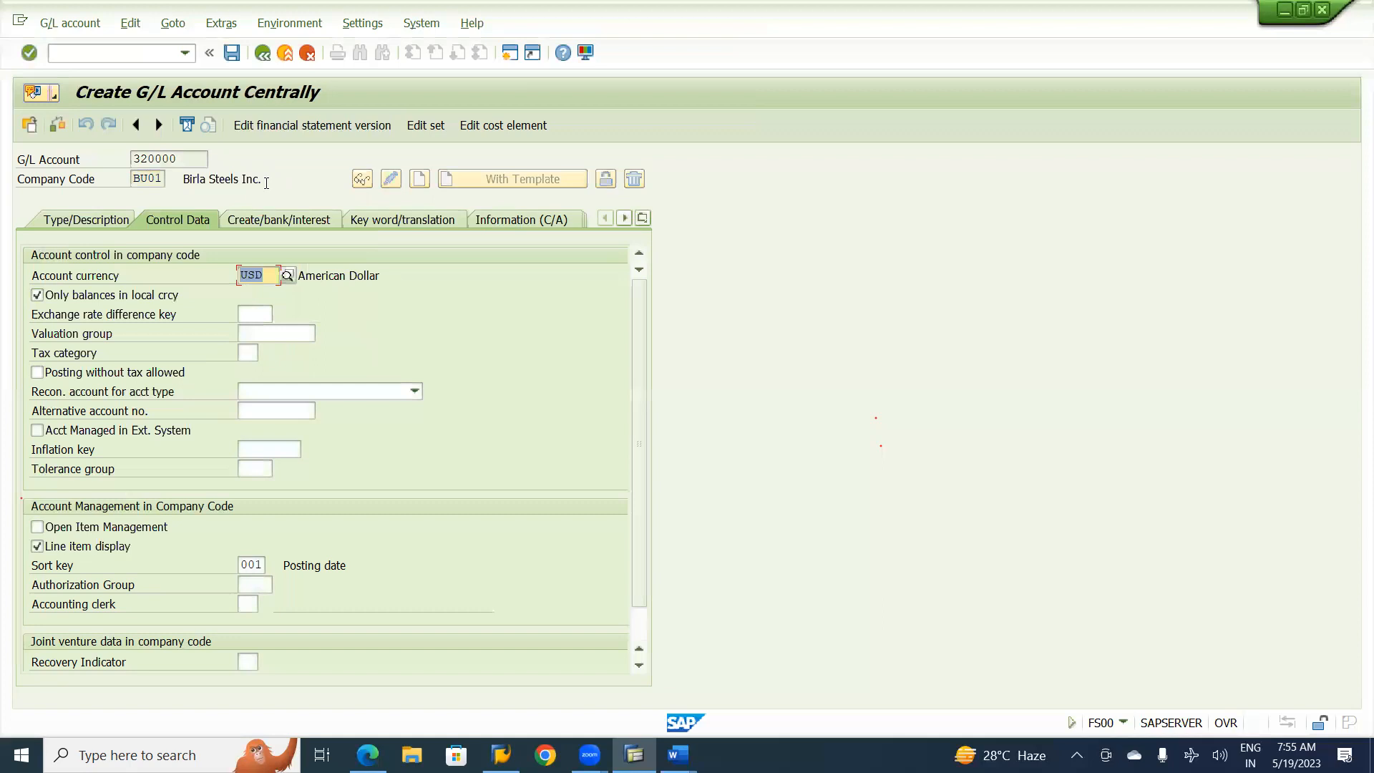
pyautogui.click(238, 57)
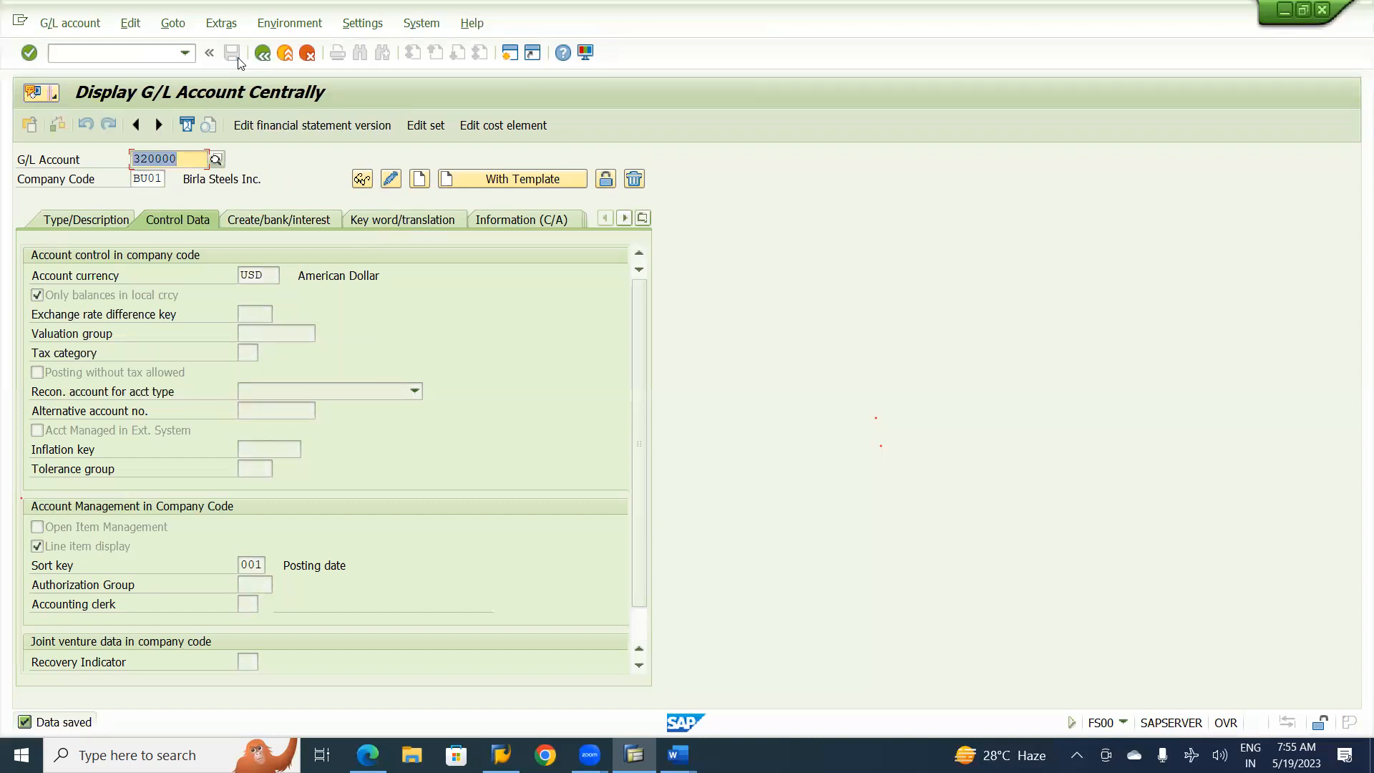
# Check the GL Accounts list in the Birla notes in Word, and return to SAP to view the type and description of account 320000
pyautogui.hotkey('alt', 'Tab')
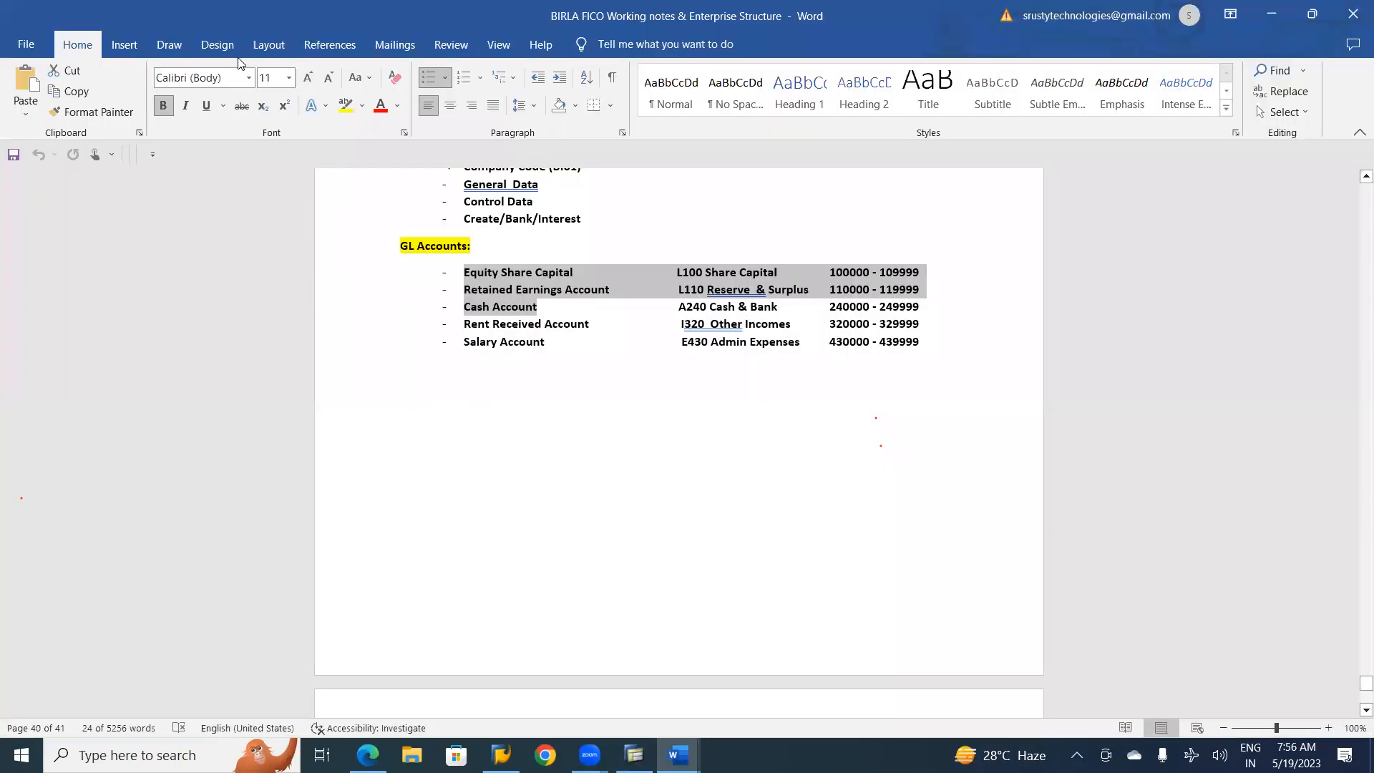
pyautogui.click(558, 351)
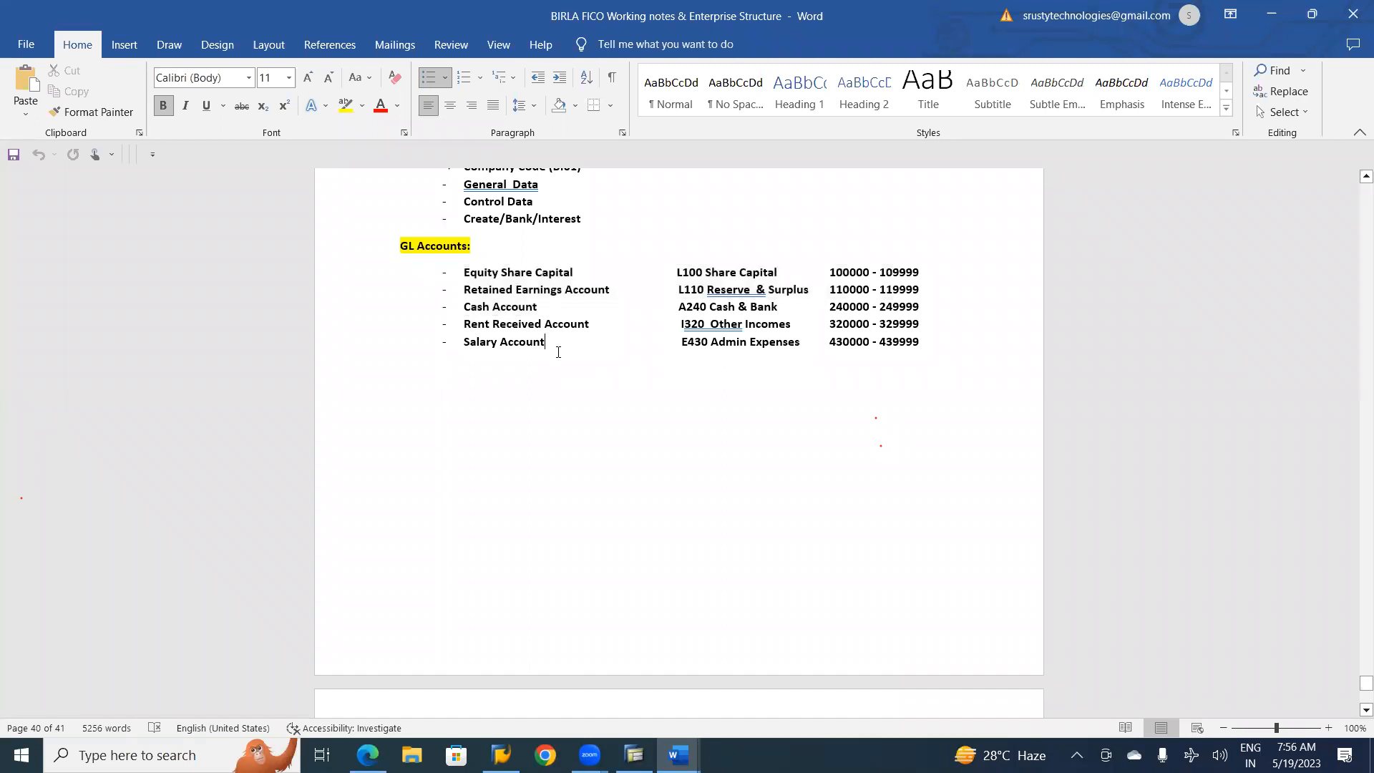
pyautogui.hotkey('alt', 'Tab')
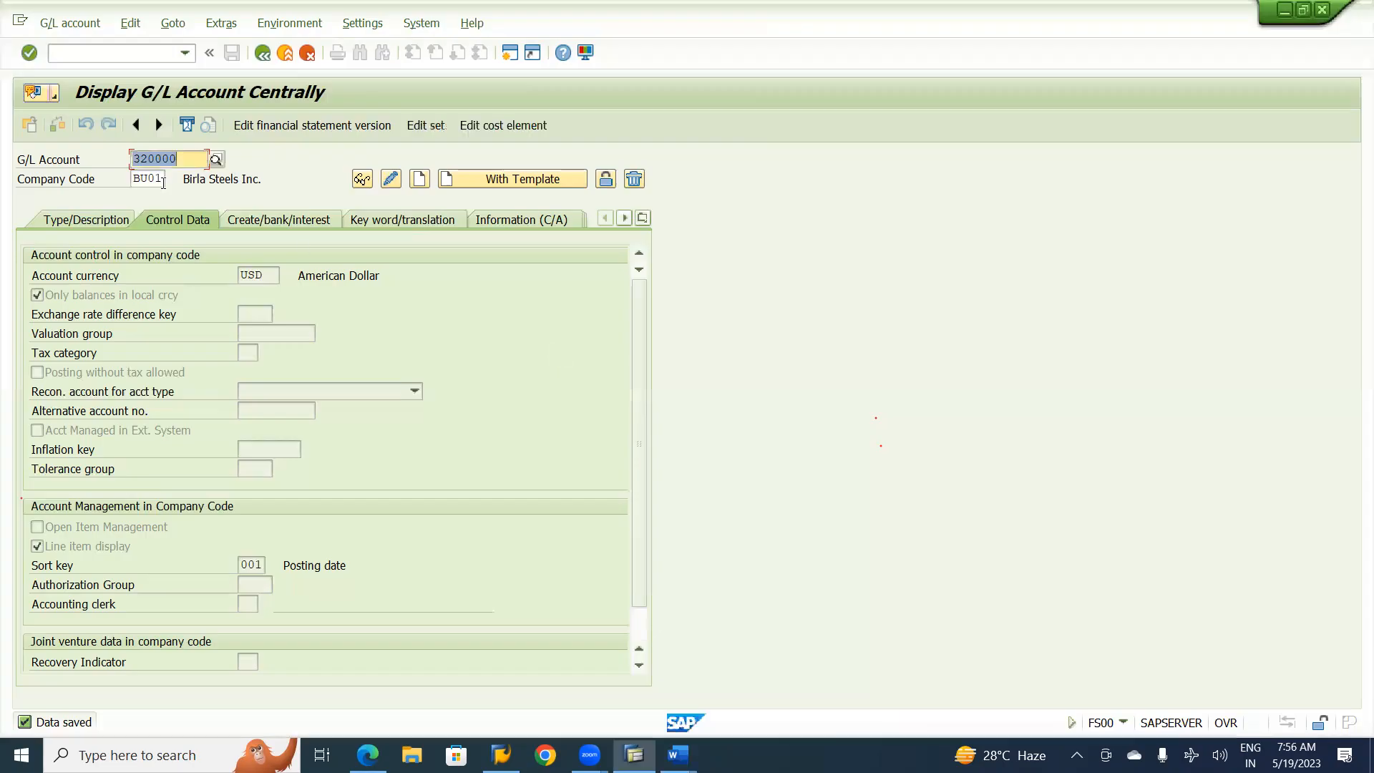
pyautogui.click(71, 222)
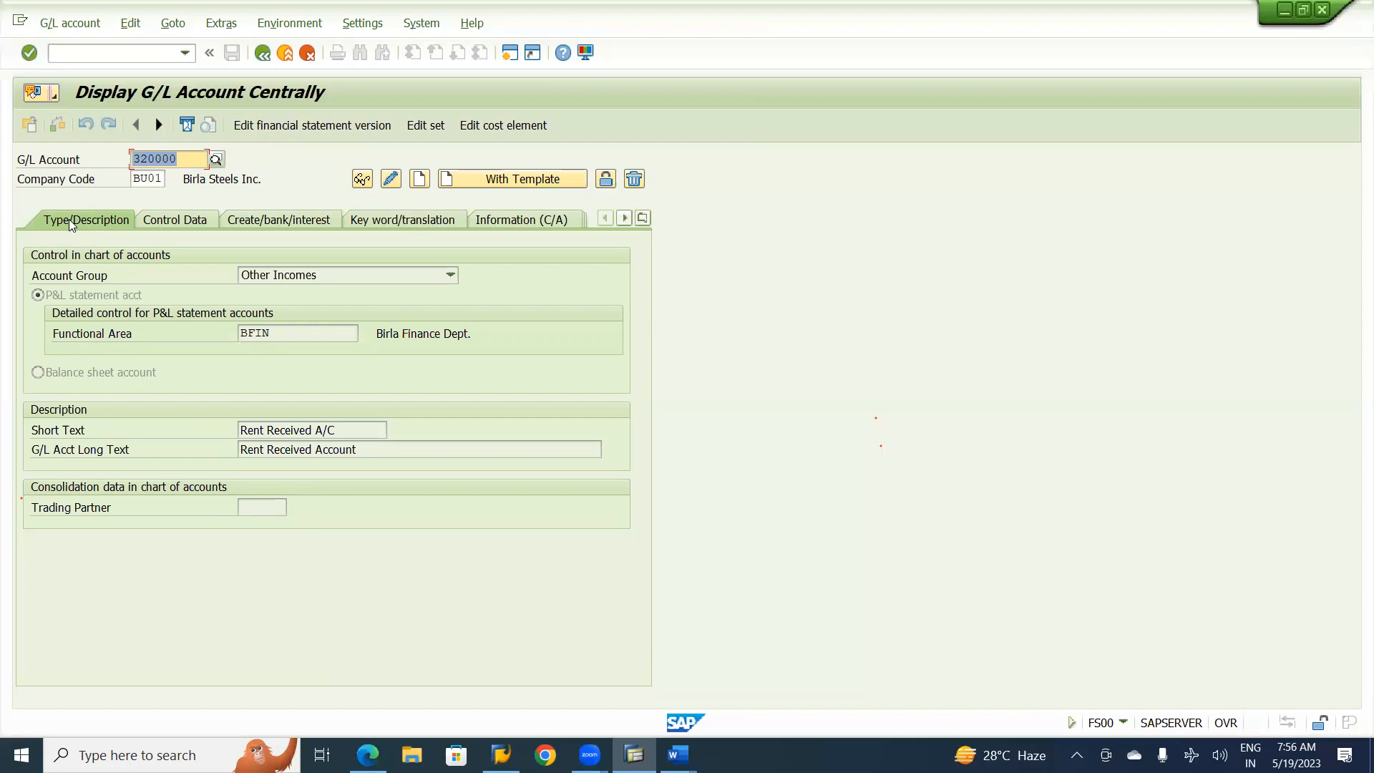
# Review the control data and create/bank/interest settings of account 320000, and check the Salary Account entry in the Word notes before returning to SAP
pyautogui.click(164, 215)
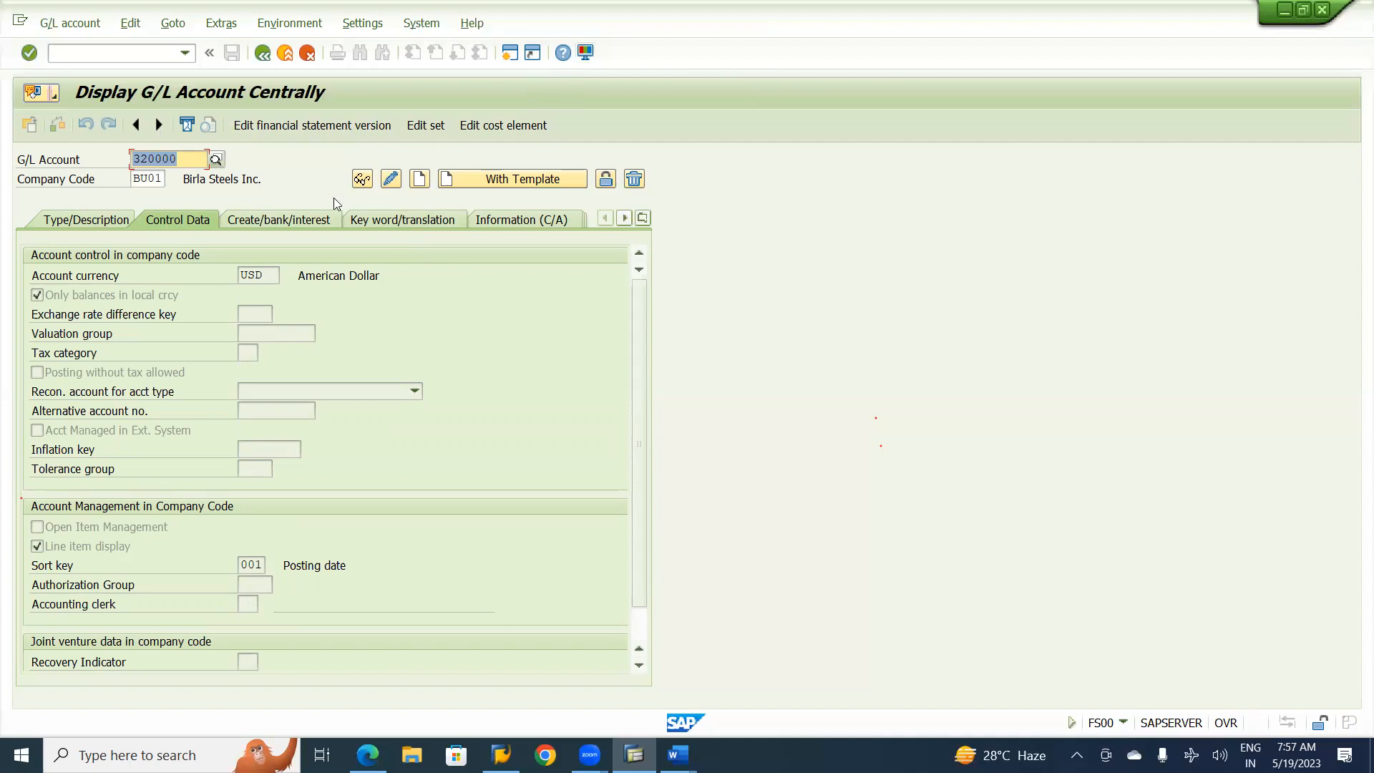
pyautogui.click(307, 223)
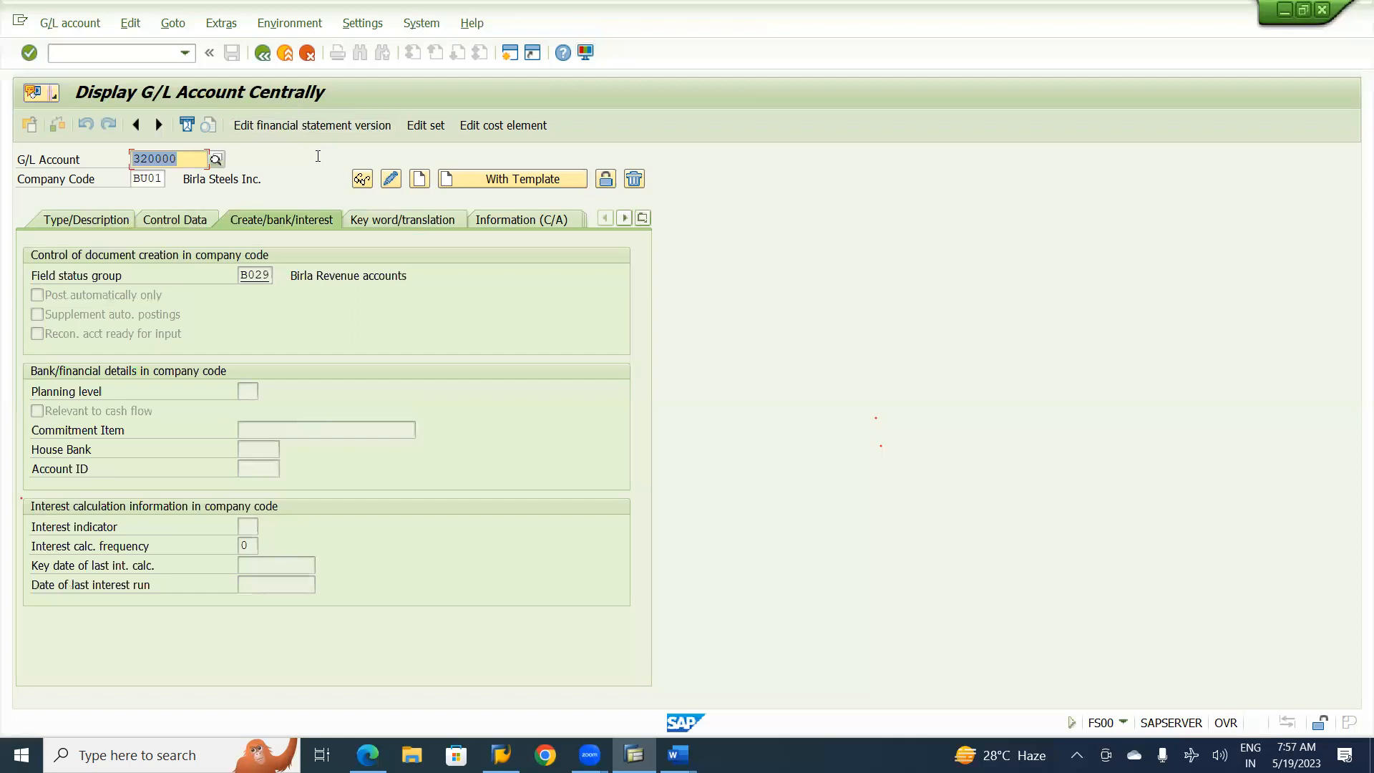
pyautogui.hotkey('alt', 'Tab')
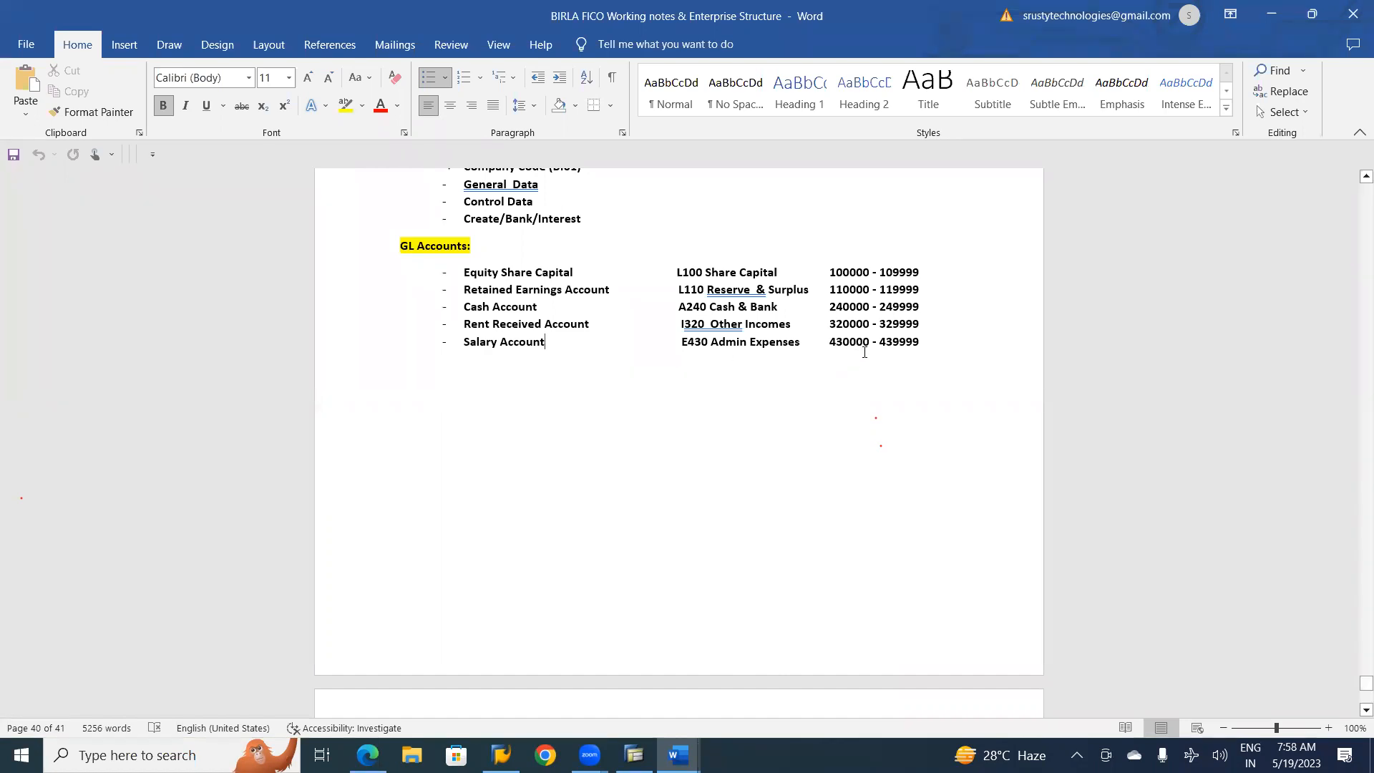
pyautogui.hotkey('alt', 'Tab')
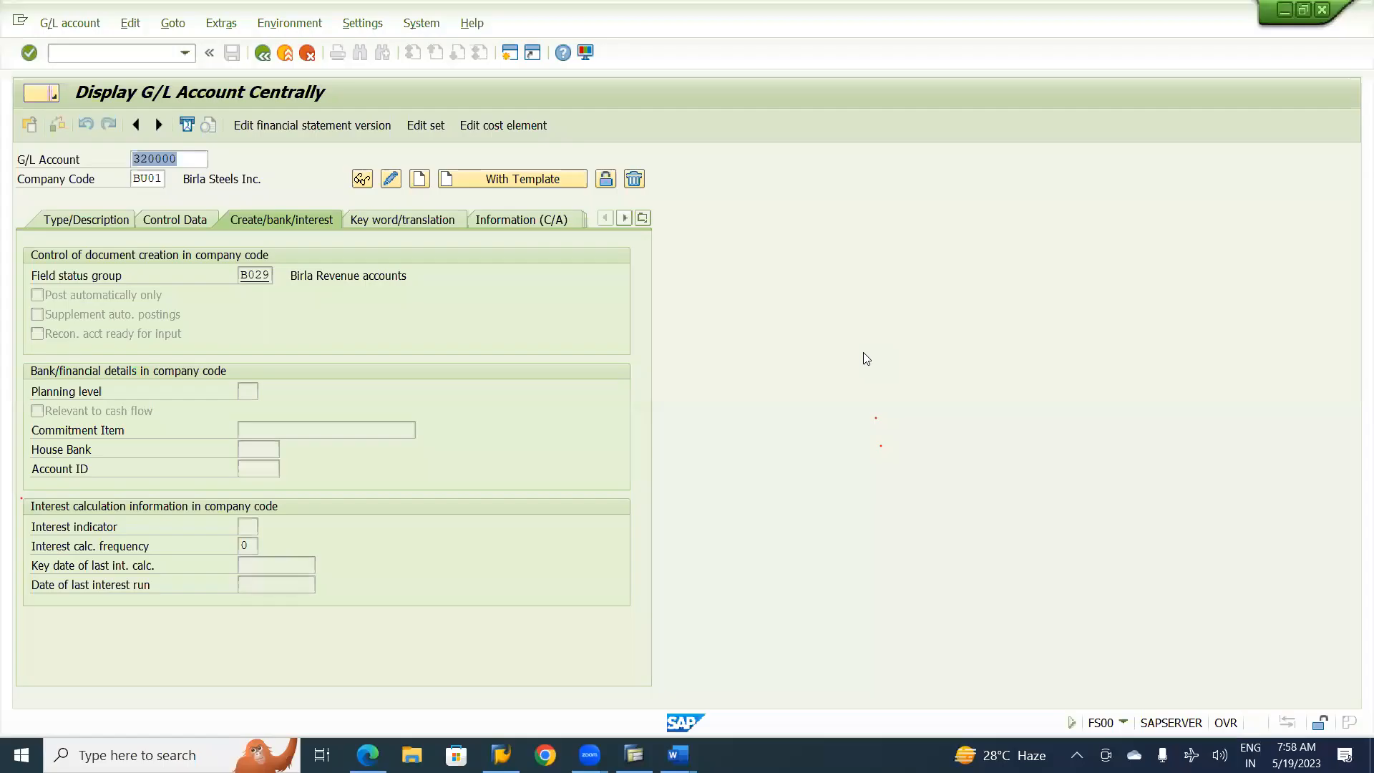
# Start creating G/L account 430000 in company code BI01 without a template
pyautogui.write('43')
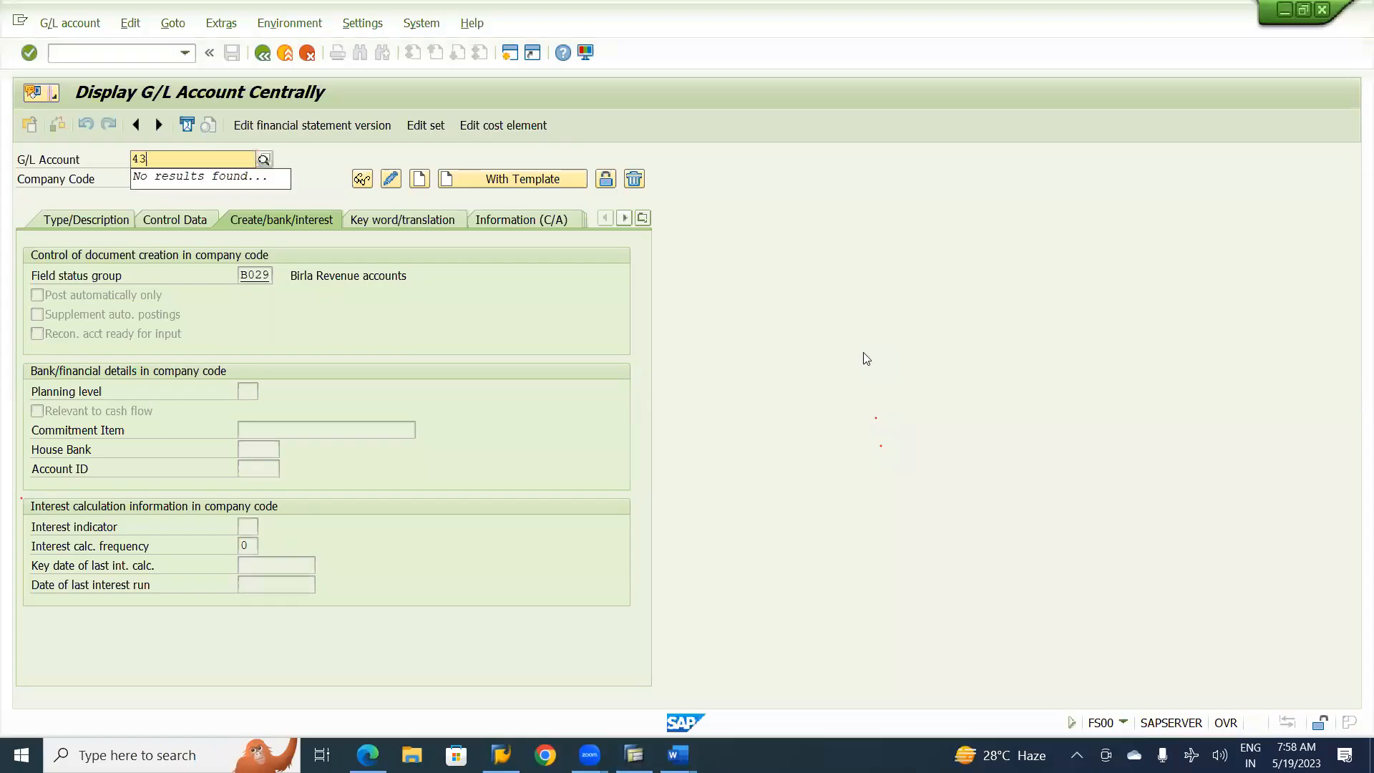
pyautogui.write('0000')
pyautogui.press('Tab')
pyautogui.write('BI01')
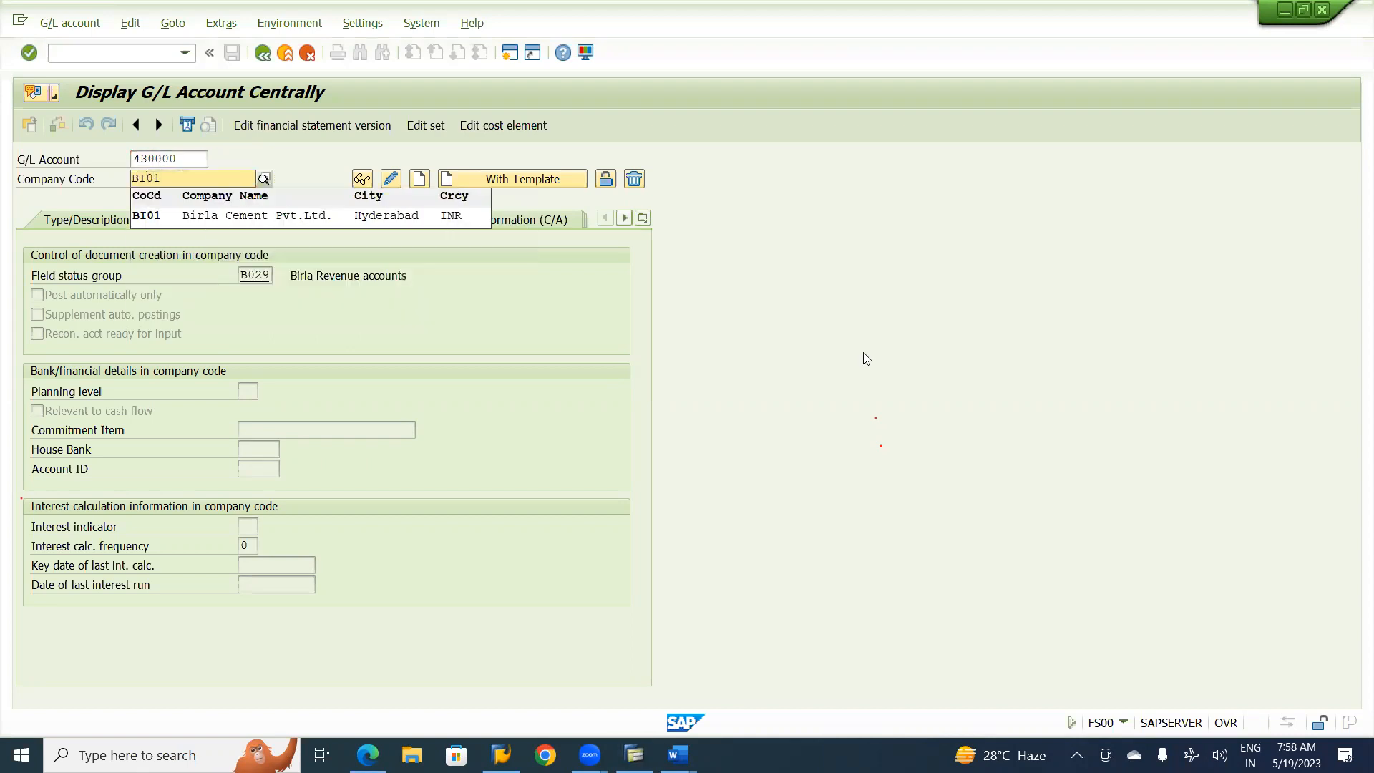
pyautogui.click(265, 219)
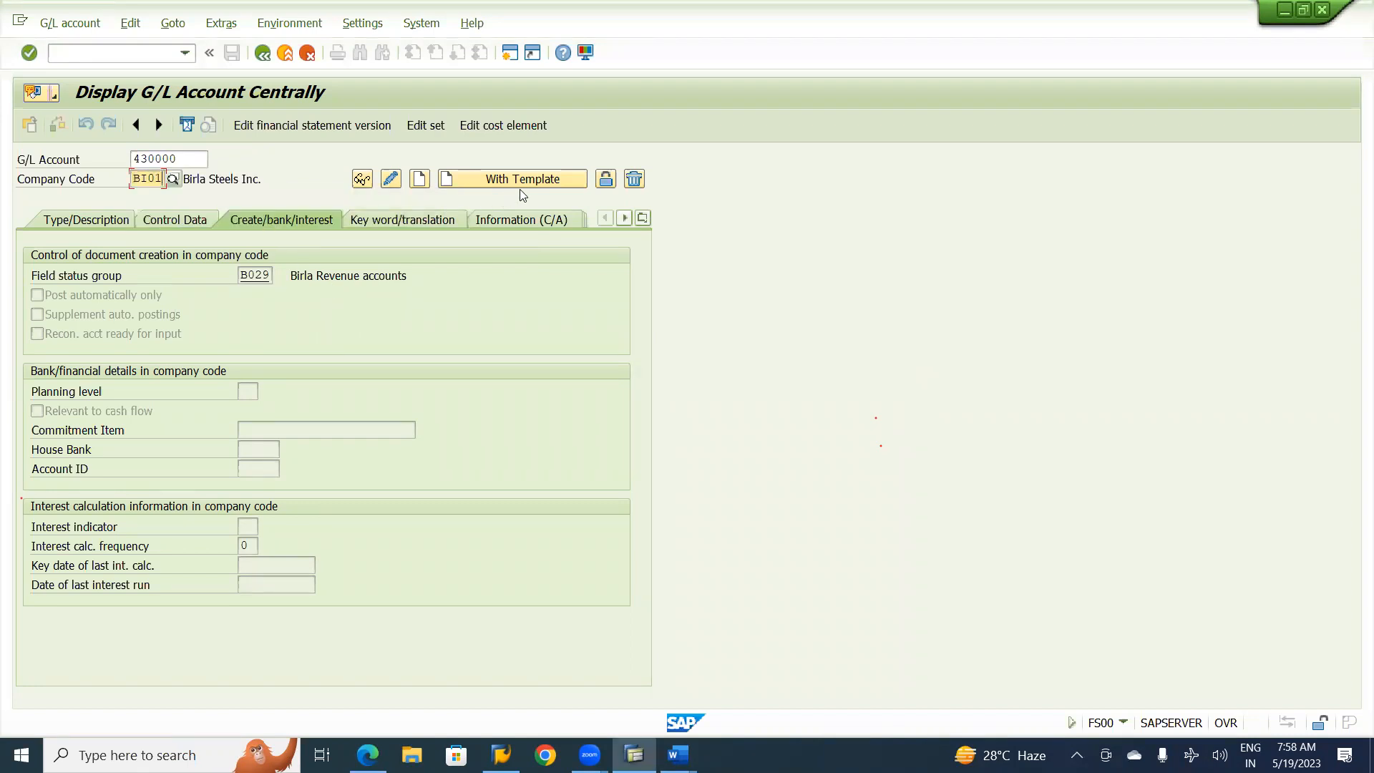
pyautogui.click(420, 180)
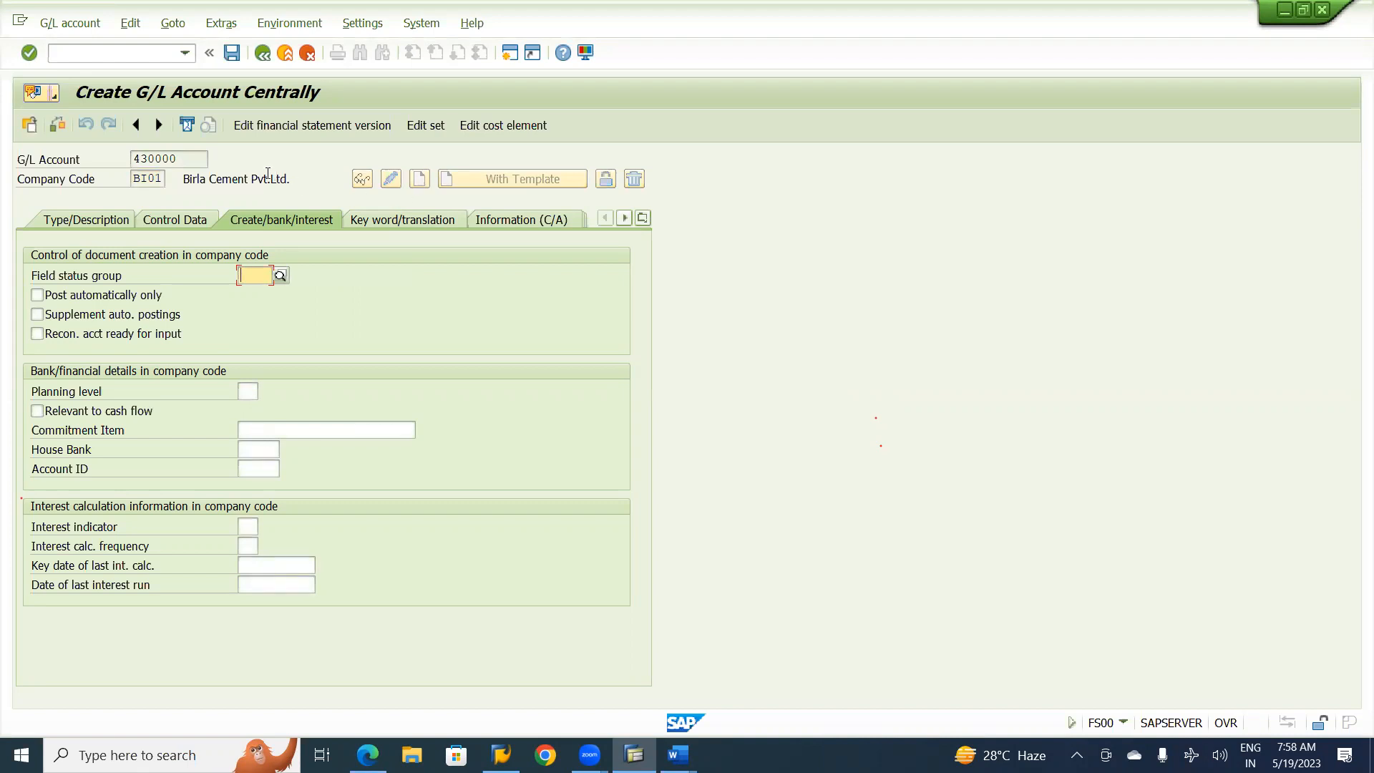
# Assign account 430000 to the Administrative Expenses account group as a P&L account with functional area BADM
pyautogui.click(105, 221)
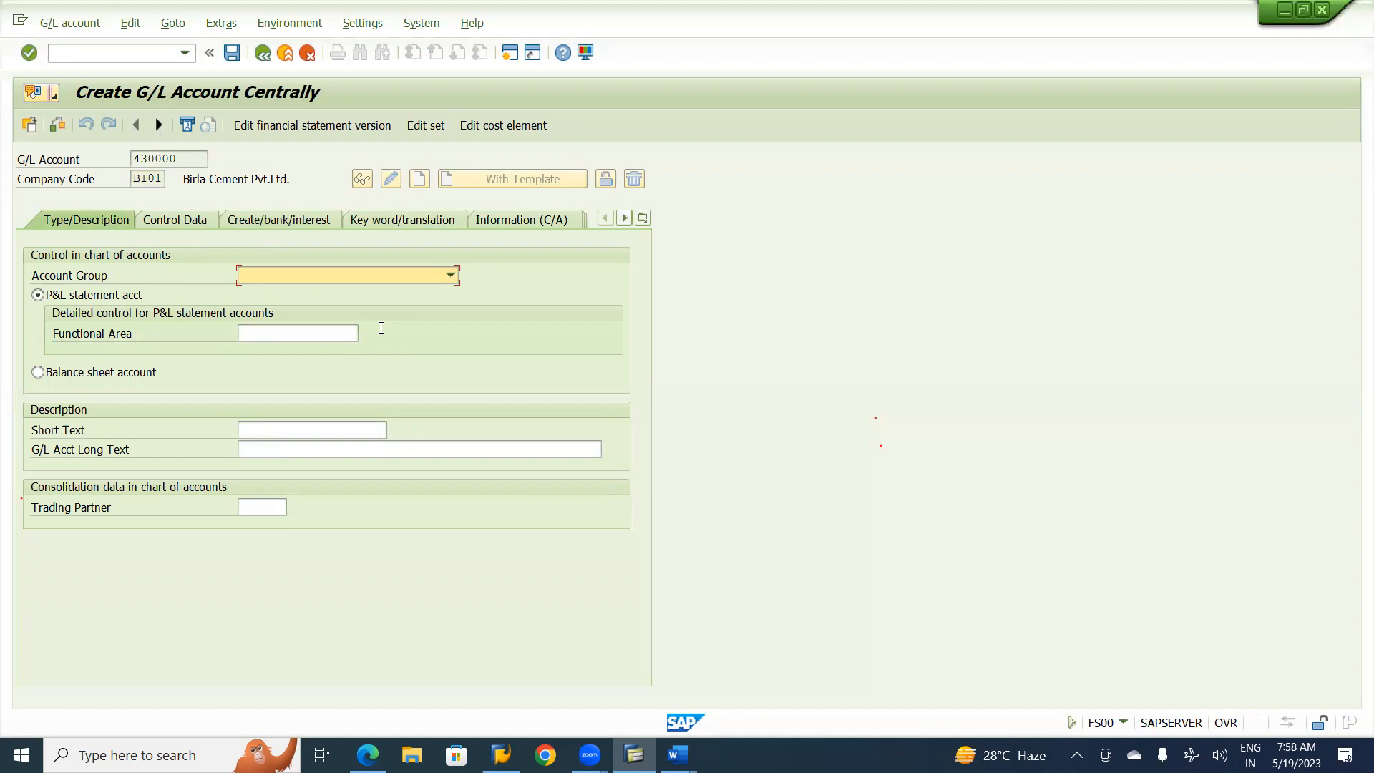
pyautogui.click(451, 277)
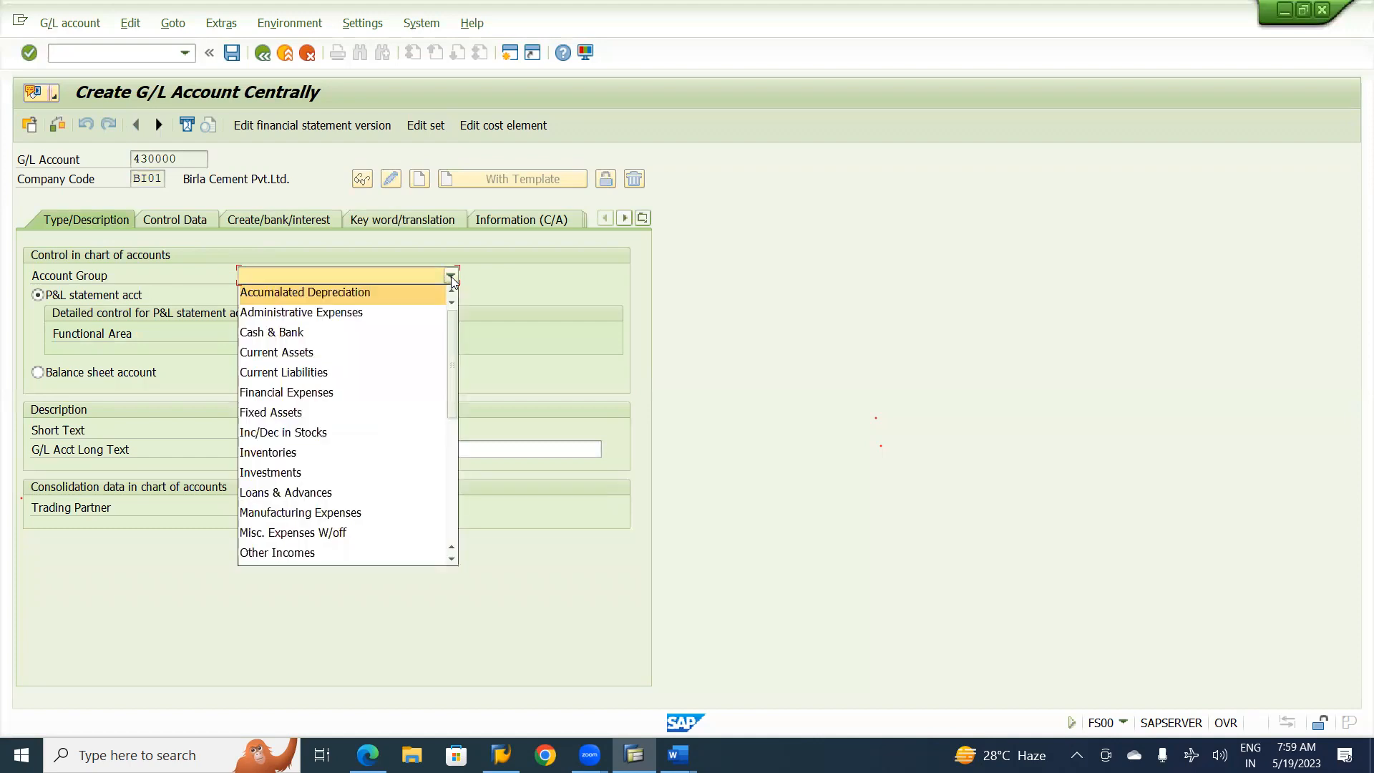
pyautogui.click(352, 317)
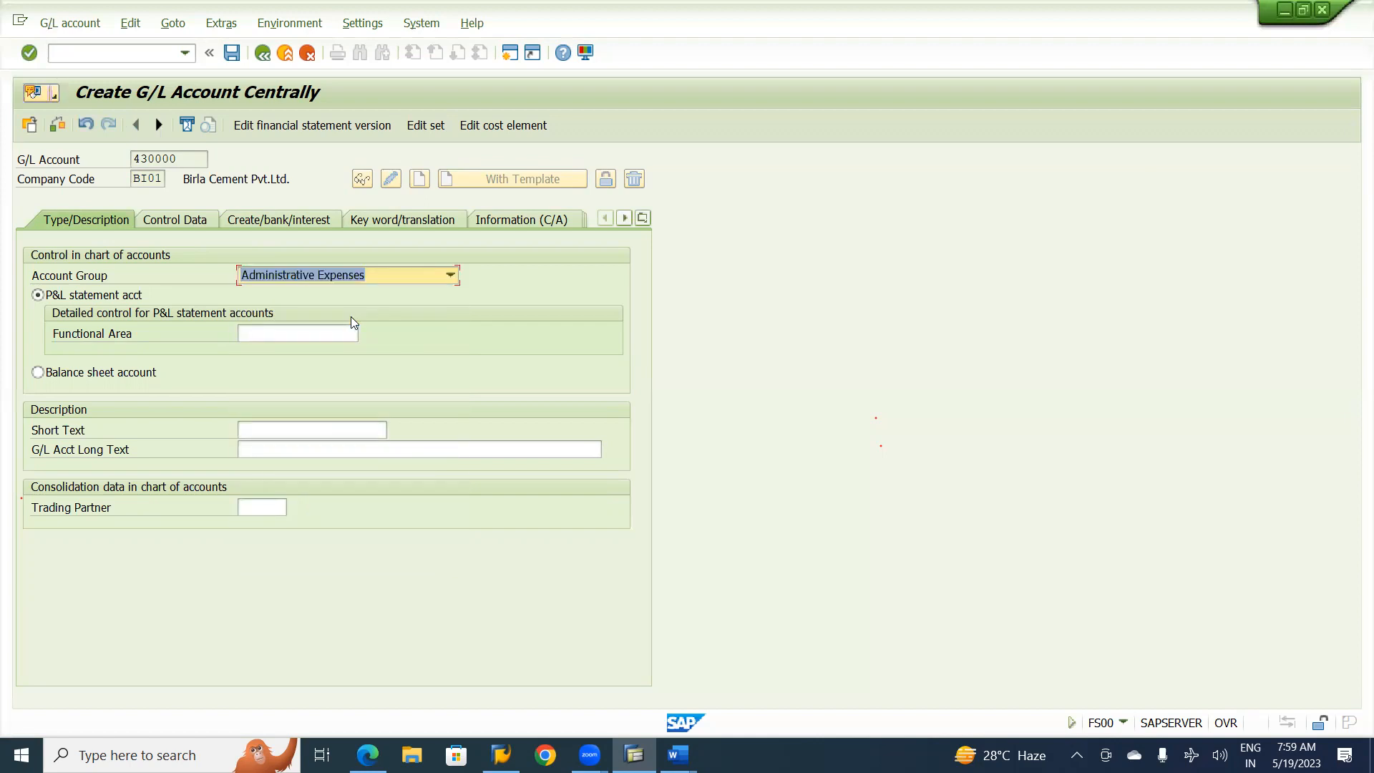
pyautogui.click(301, 333)
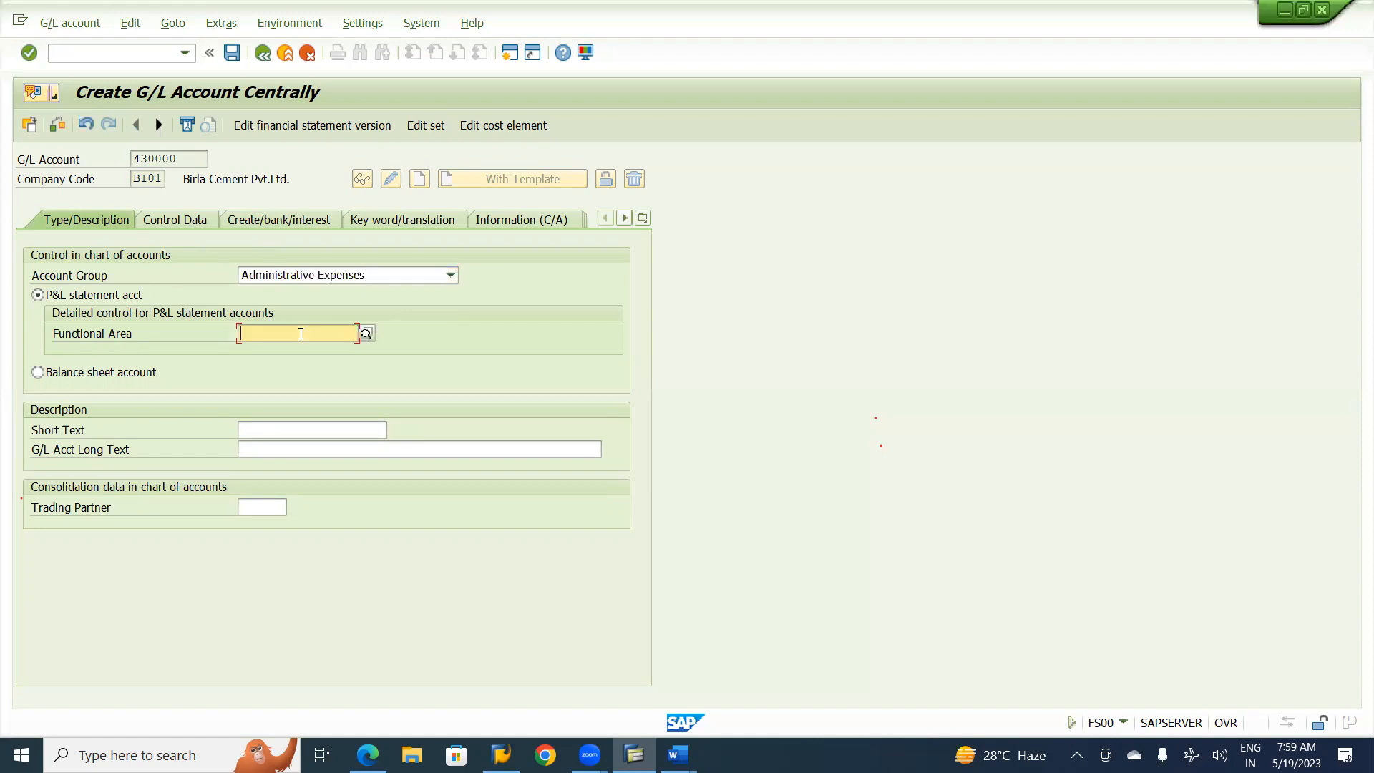
pyautogui.write('B')
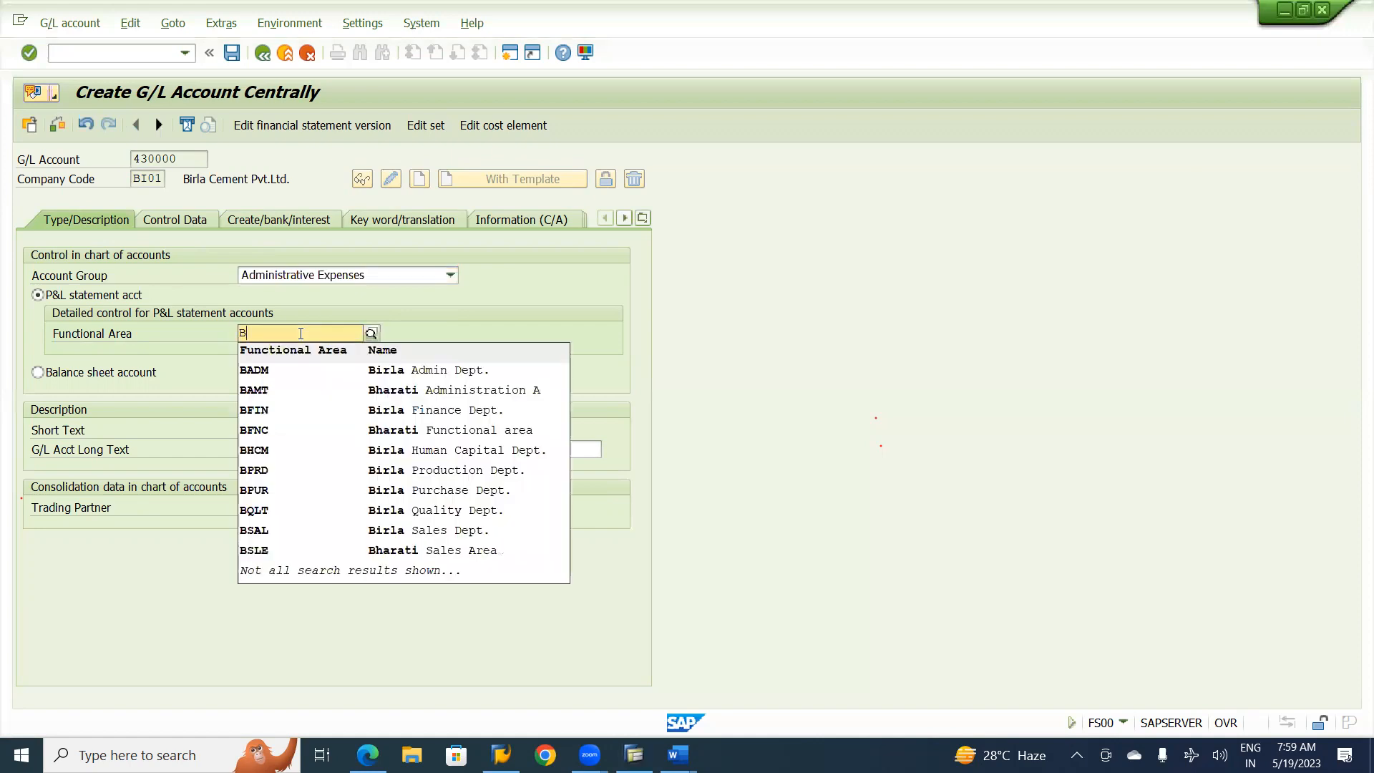
pyautogui.click(287, 374)
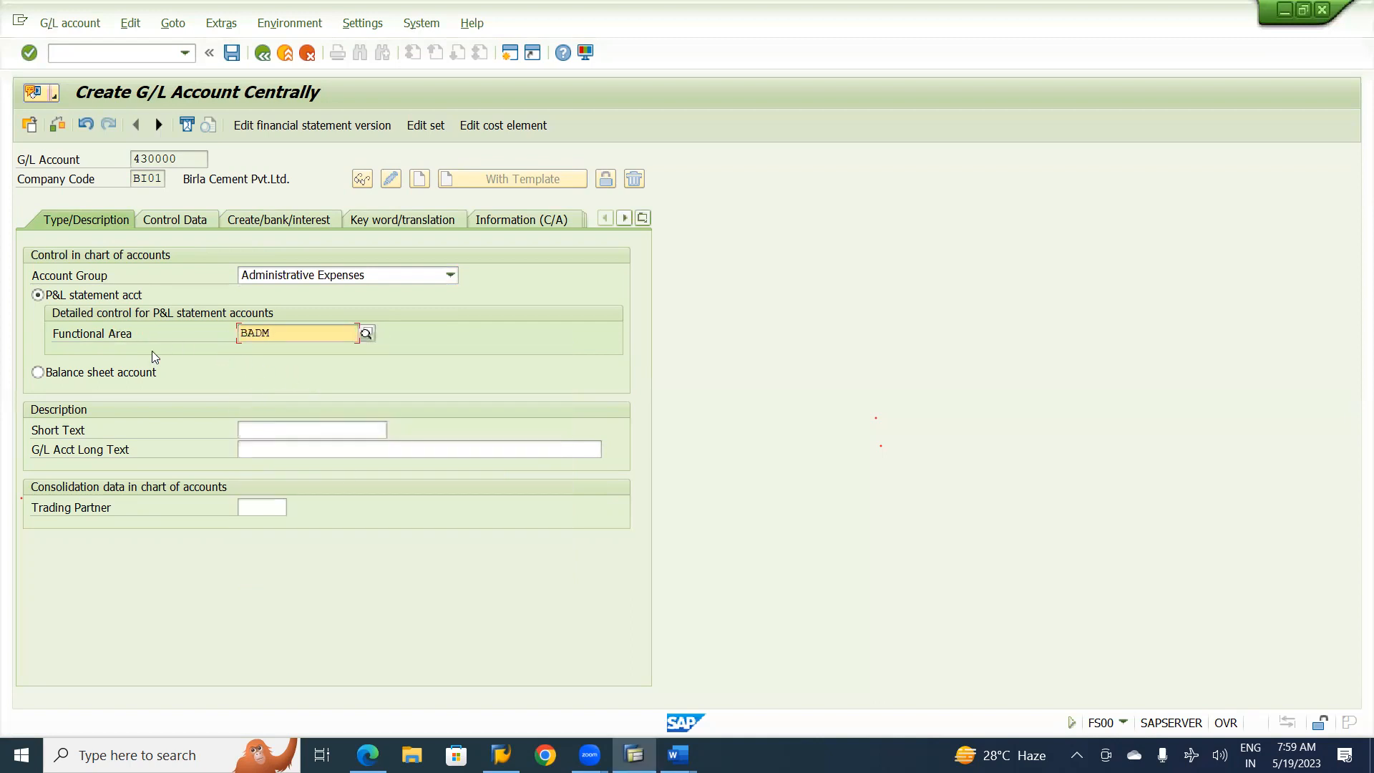
# Enter "Salary Account" as both the short text and the long text of account 430000
pyautogui.click(320, 429)
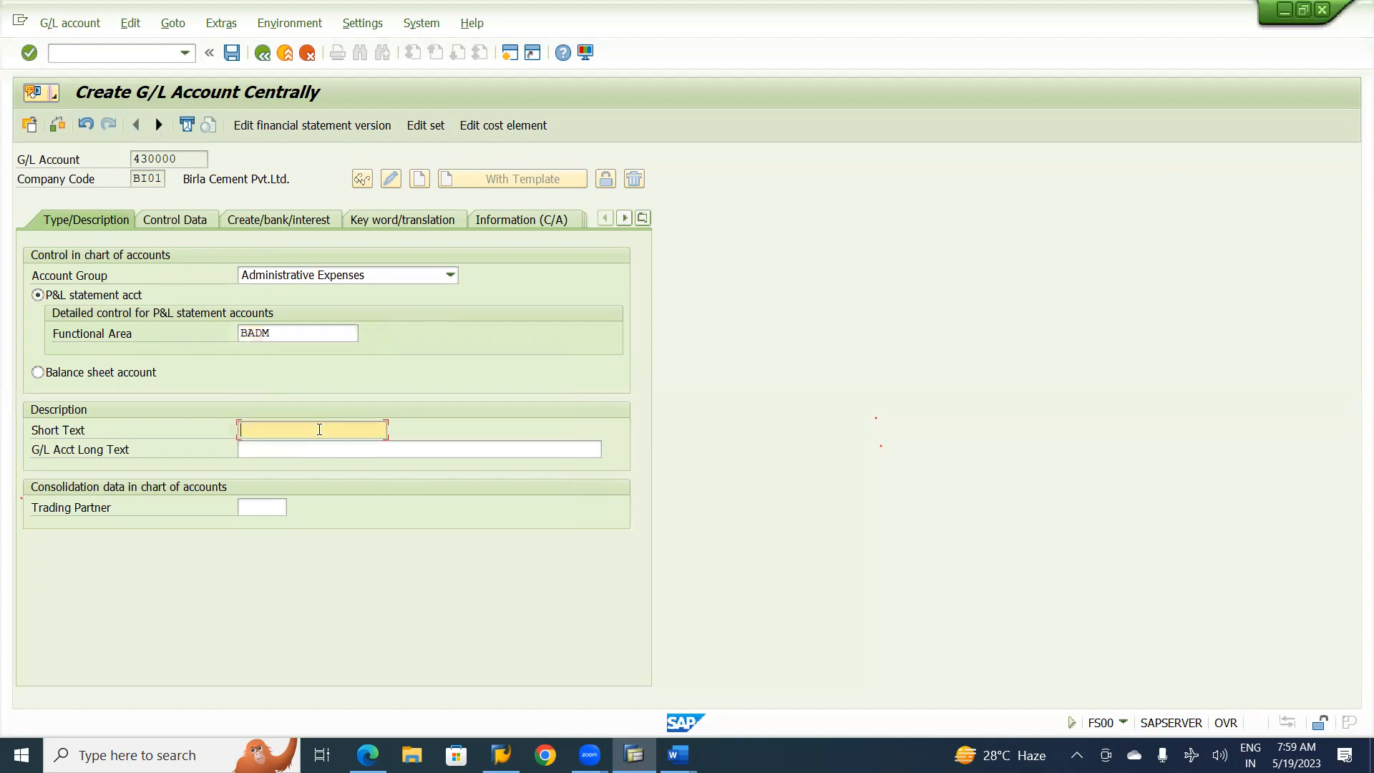
pyautogui.write('S')
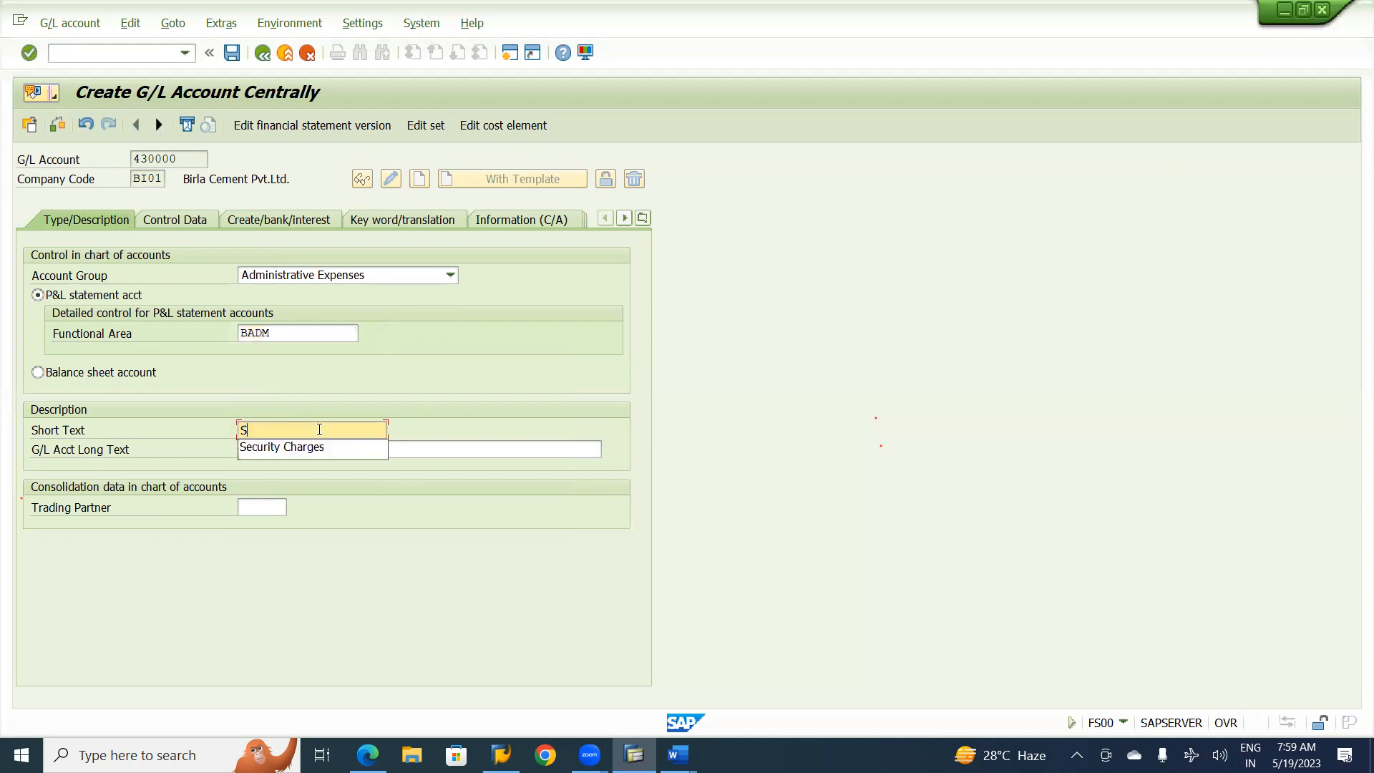
pyautogui.write('alary Account')
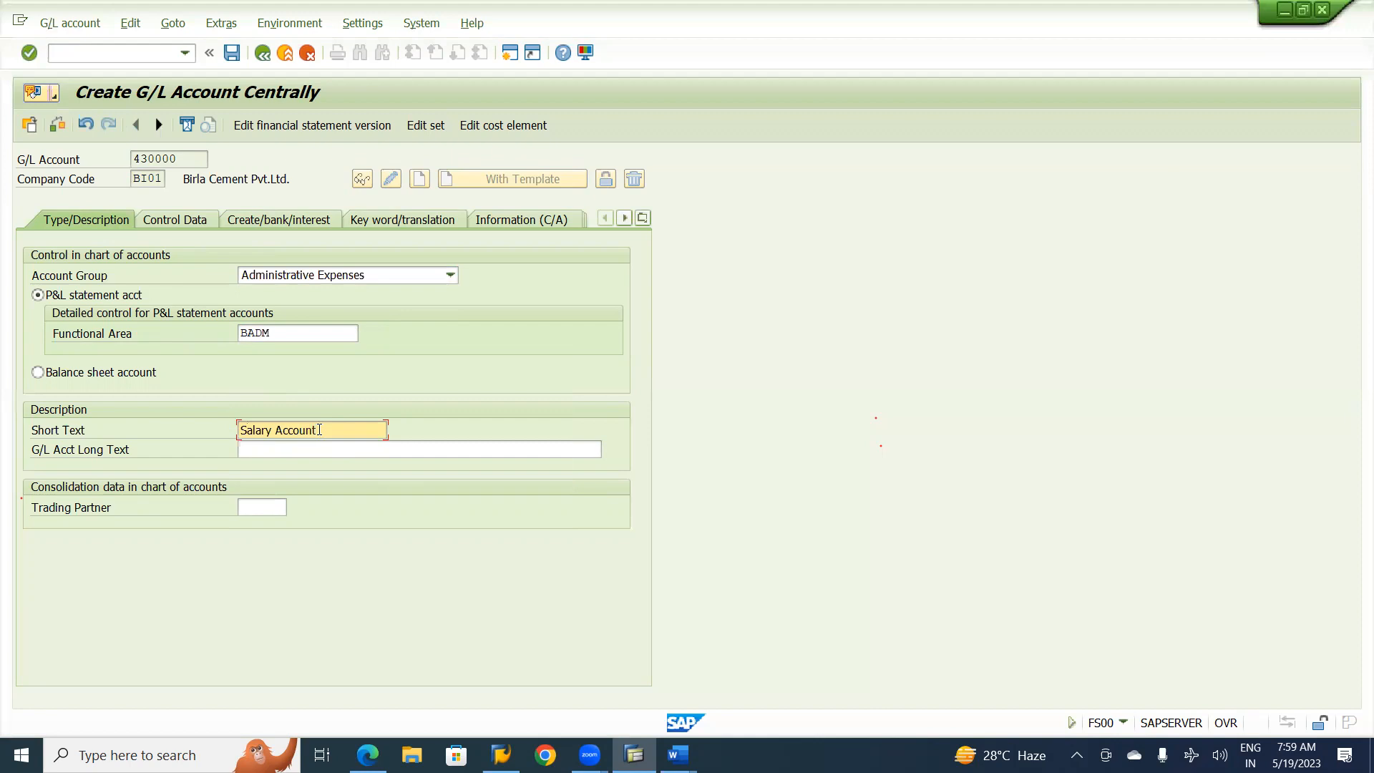
pyautogui.hotkey('ctrl', 'shift', 'Left')
pyautogui.hotkey('ctrl', 'shift', 'Left')
pyautogui.hotkey('ctrl', 'c')
pyautogui.press('Tab')
pyautogui.hotkey('ctrl', 'v')
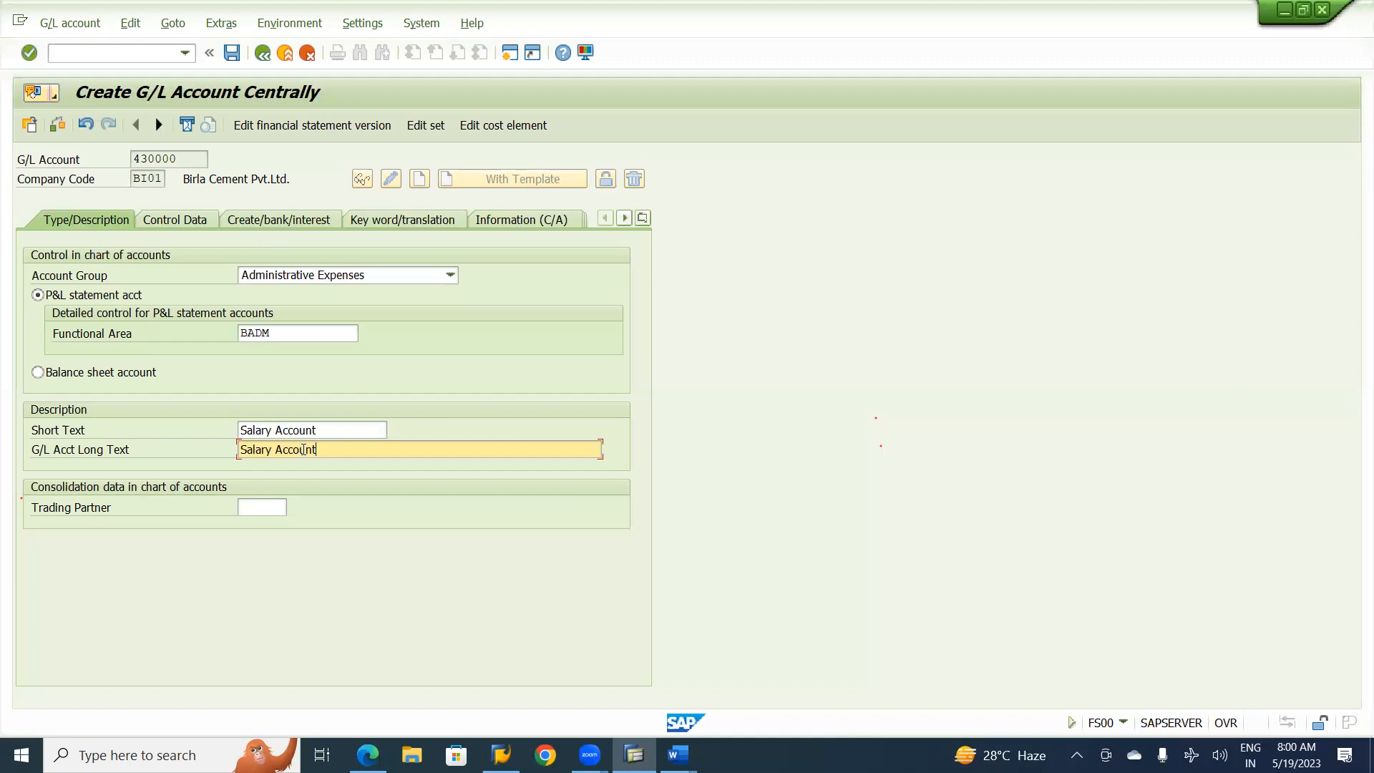
# In the control data of account 430000, enable only balances in local currency and line item display, and set the sort key to 001
pyautogui.click(178, 218)
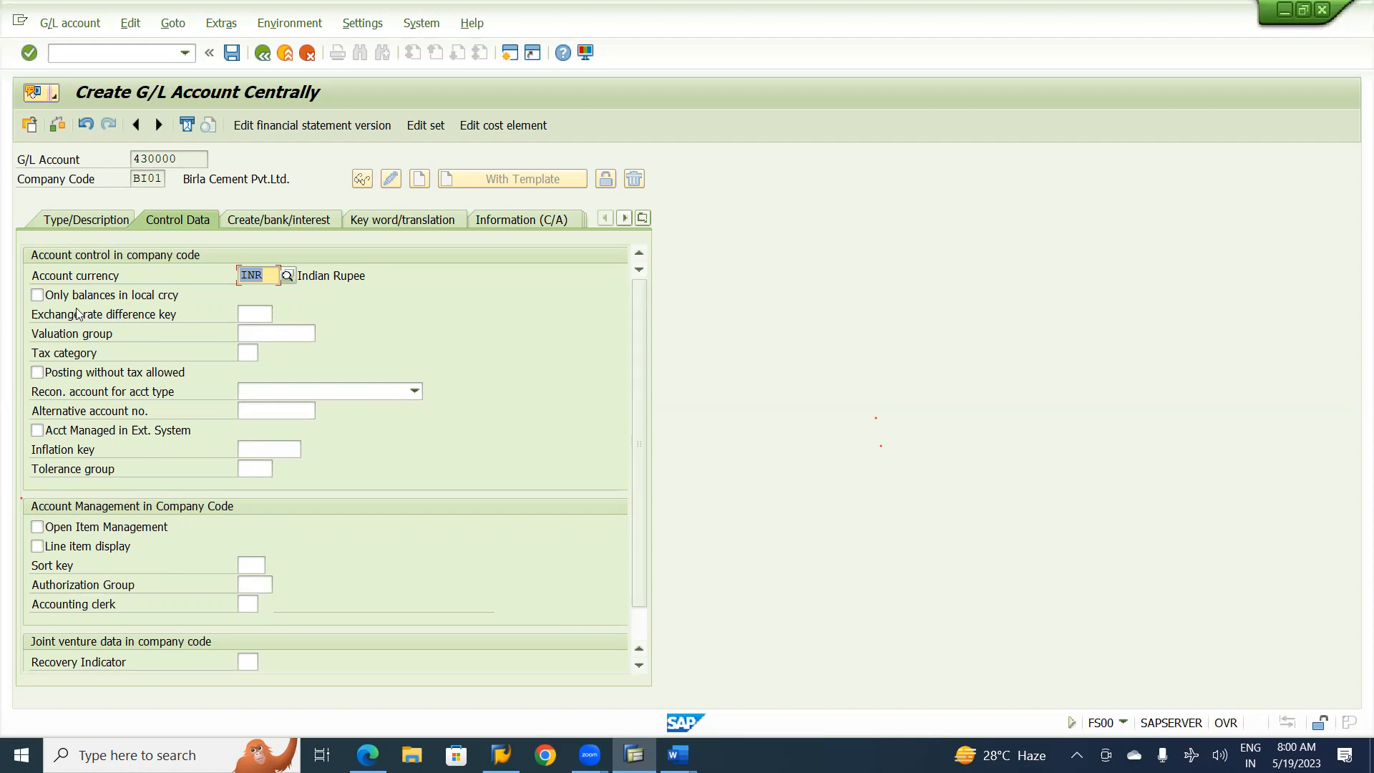
pyautogui.click(37, 296)
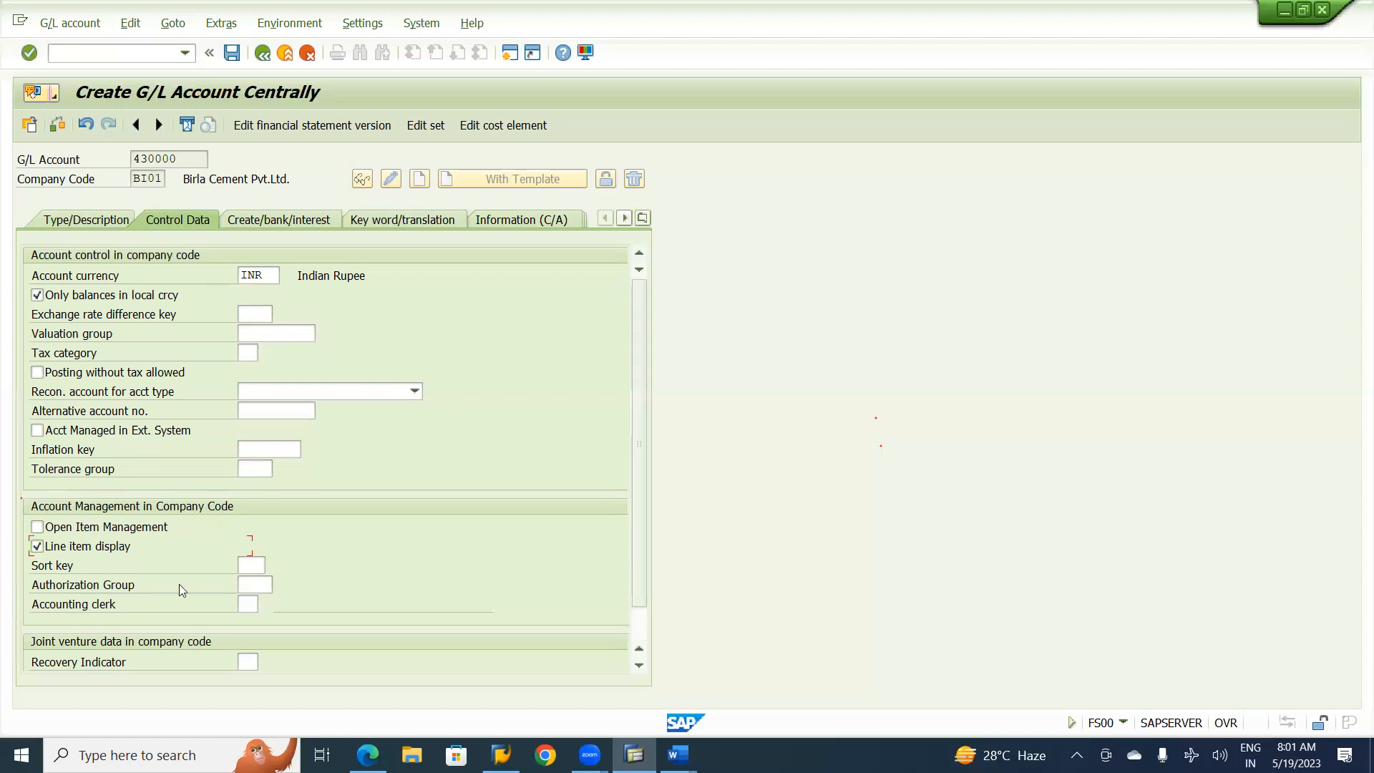
pyautogui.click(255, 562)
pyautogui.write('001')
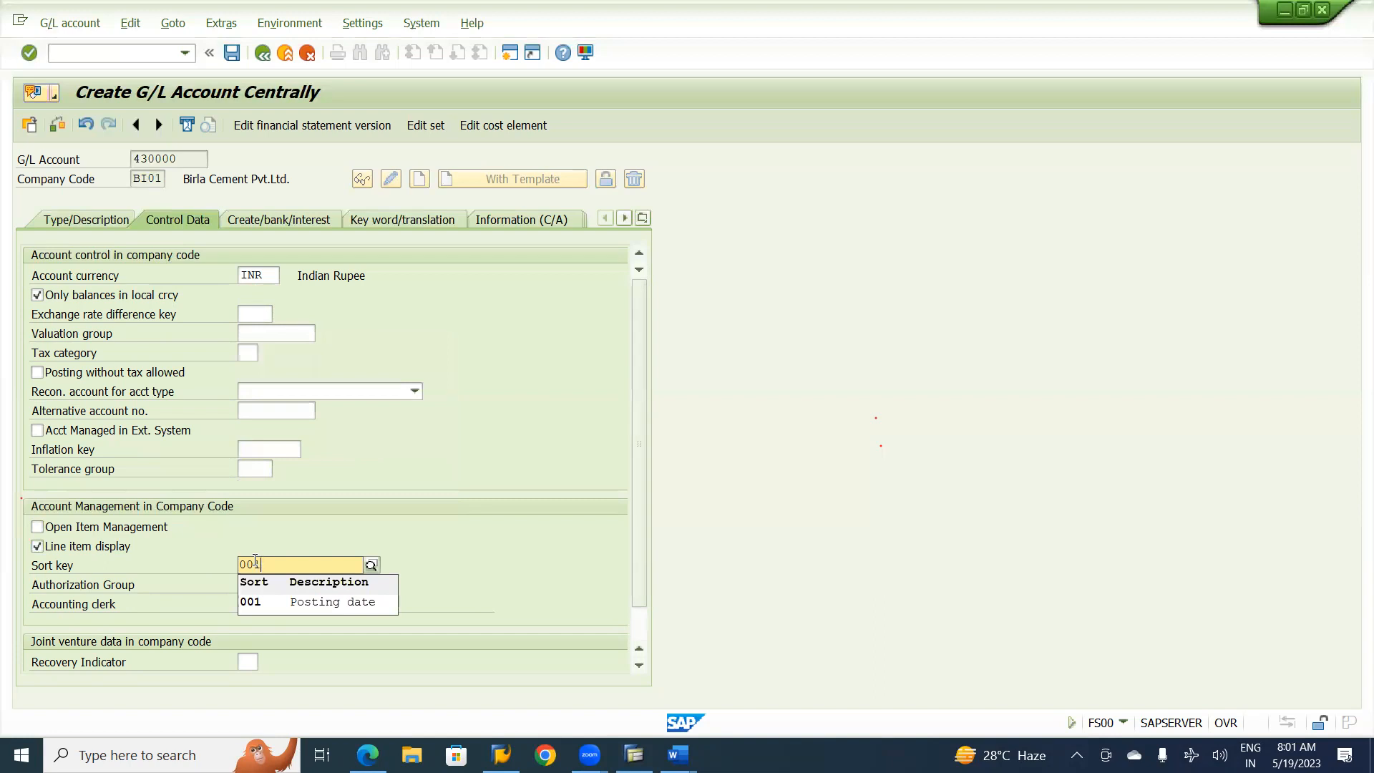
pyautogui.click(293, 604)
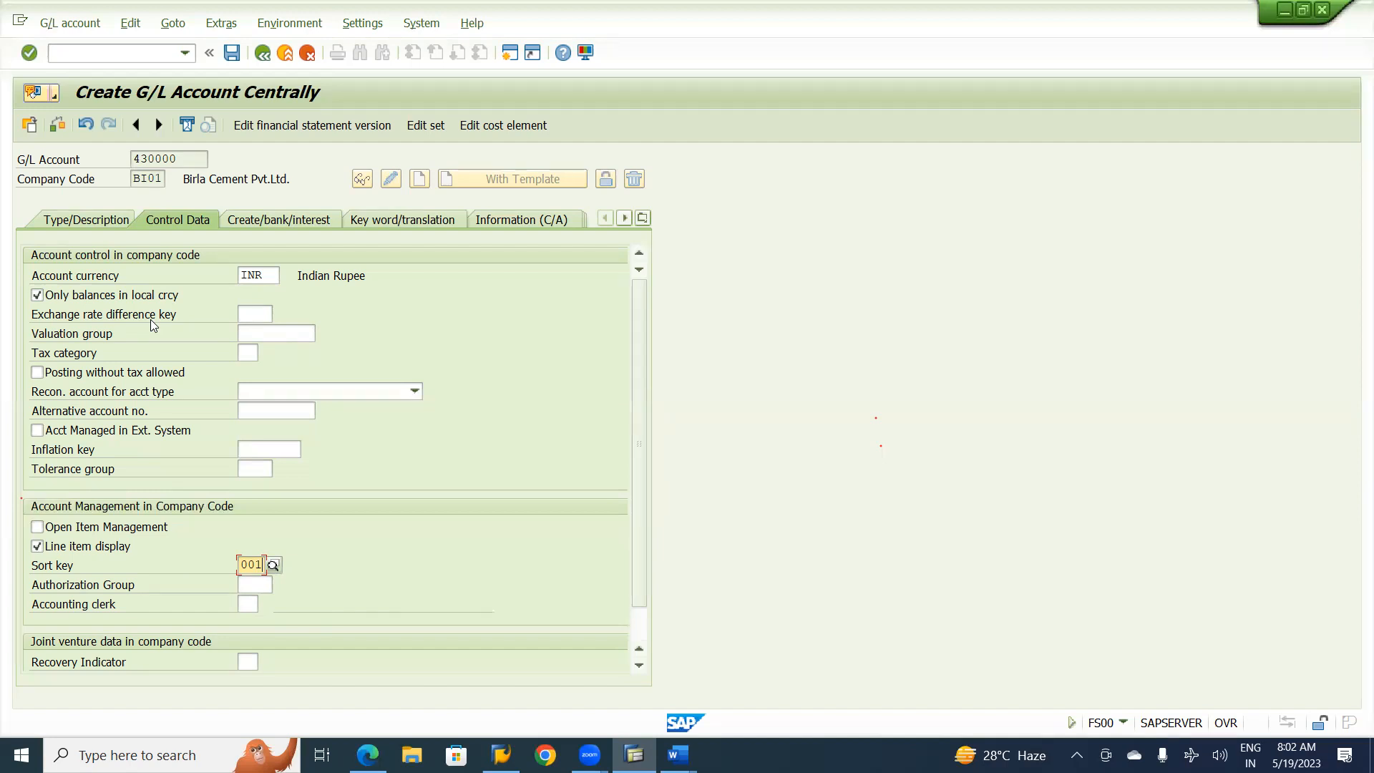
# Set the field status group to B004 (BirlaCost accounts) and save account 430000 in company code BI01
pyautogui.click(282, 220)
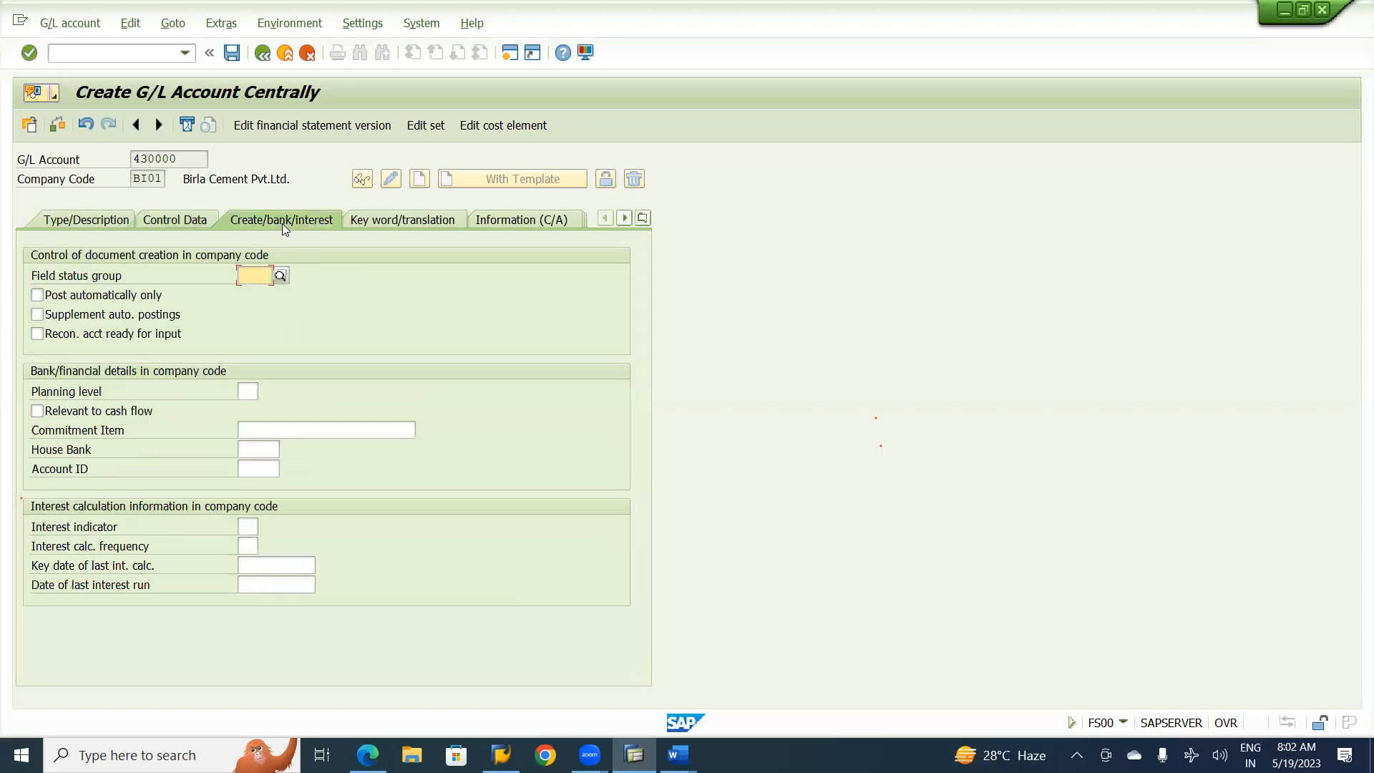
pyautogui.click(280, 276)
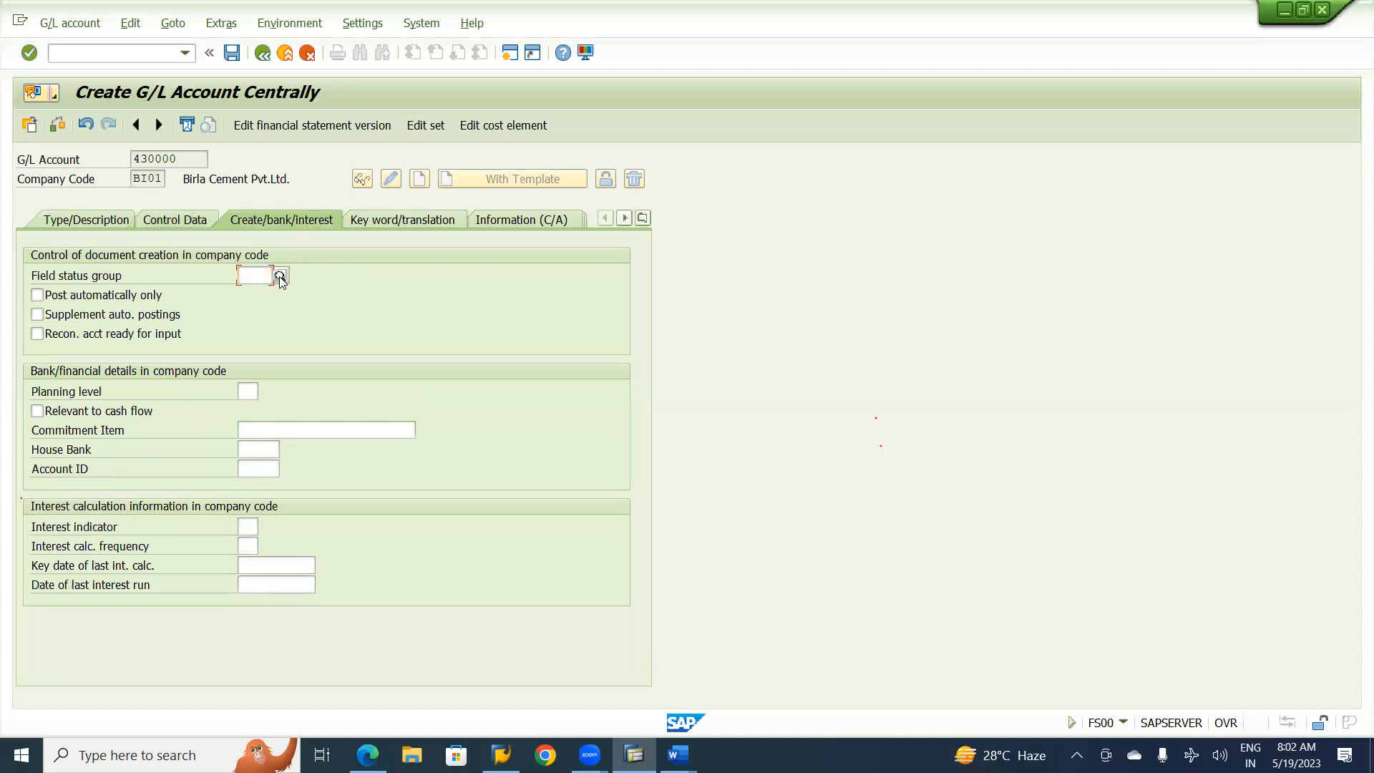
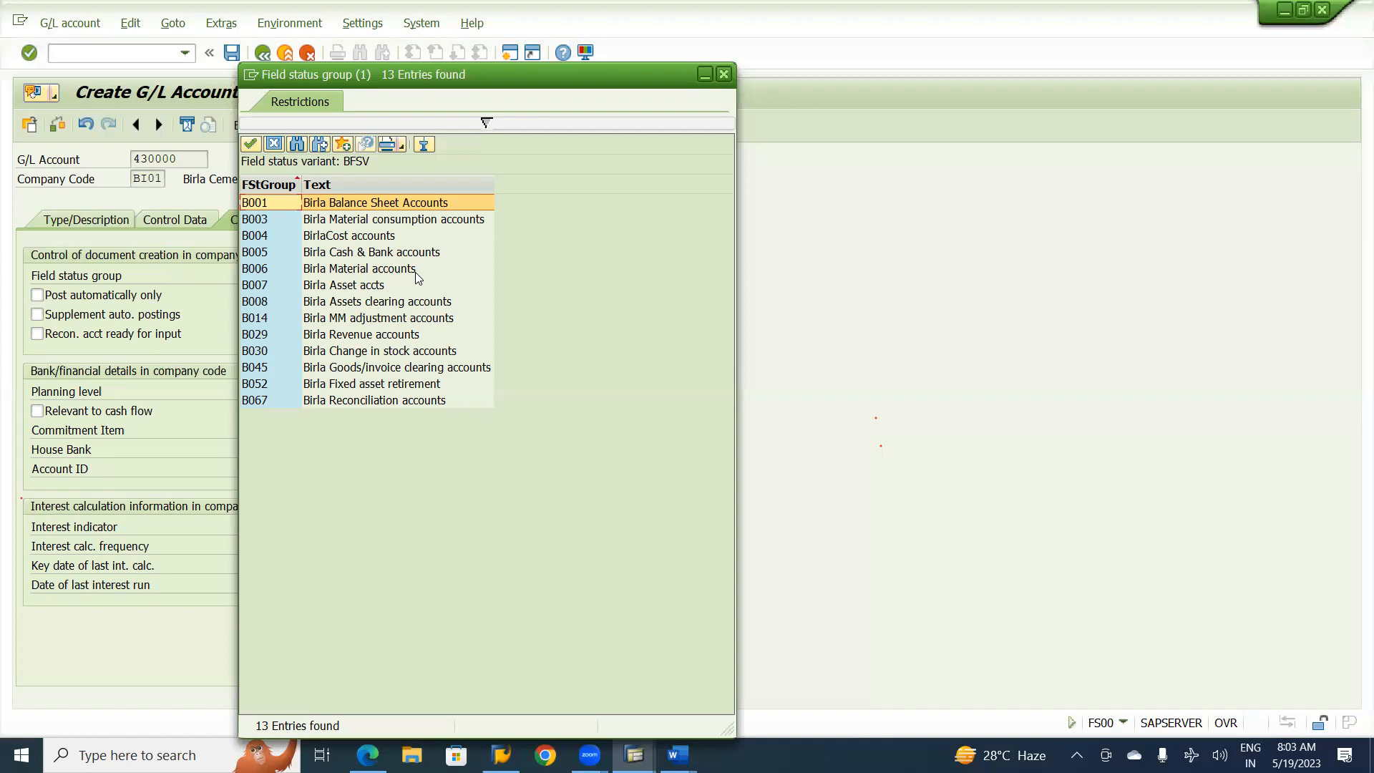
pyautogui.click(365, 239)
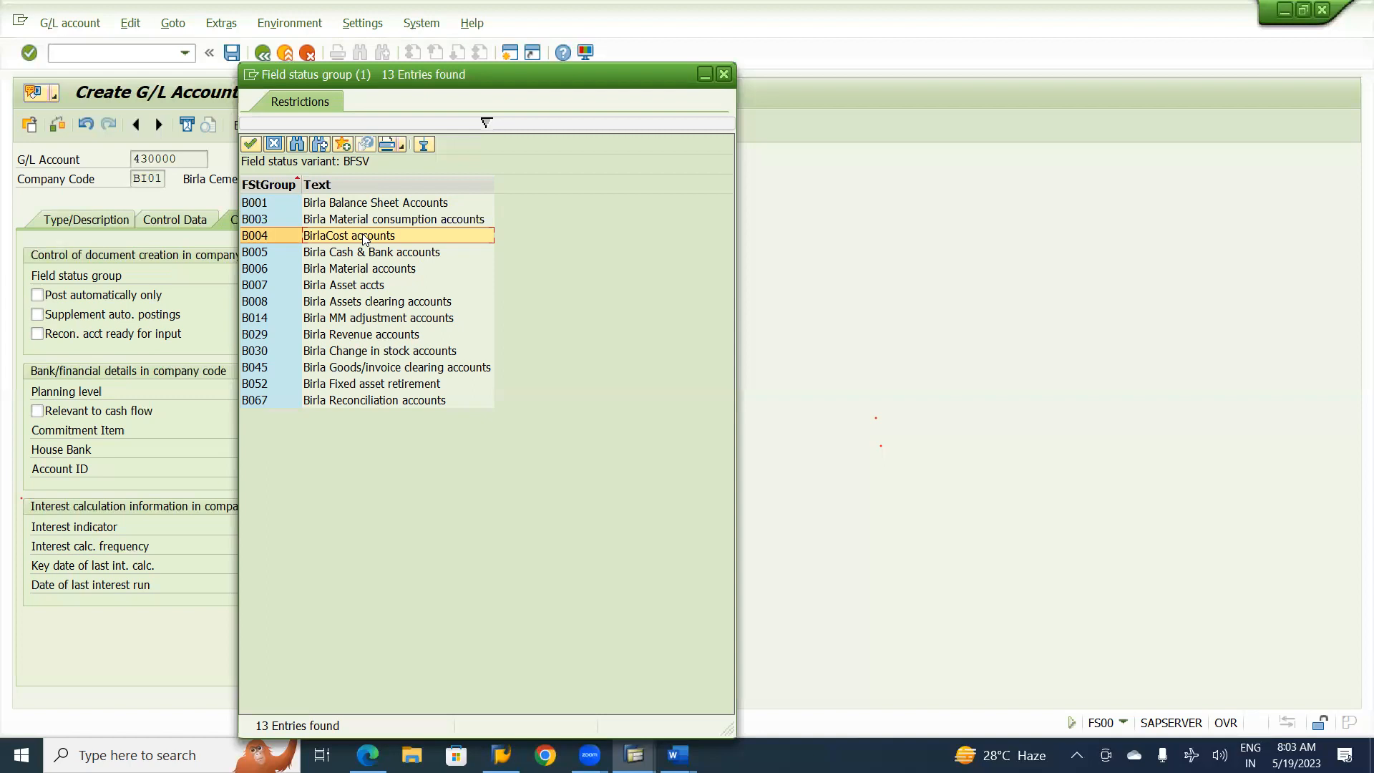
pyautogui.doubleClick(363, 235)
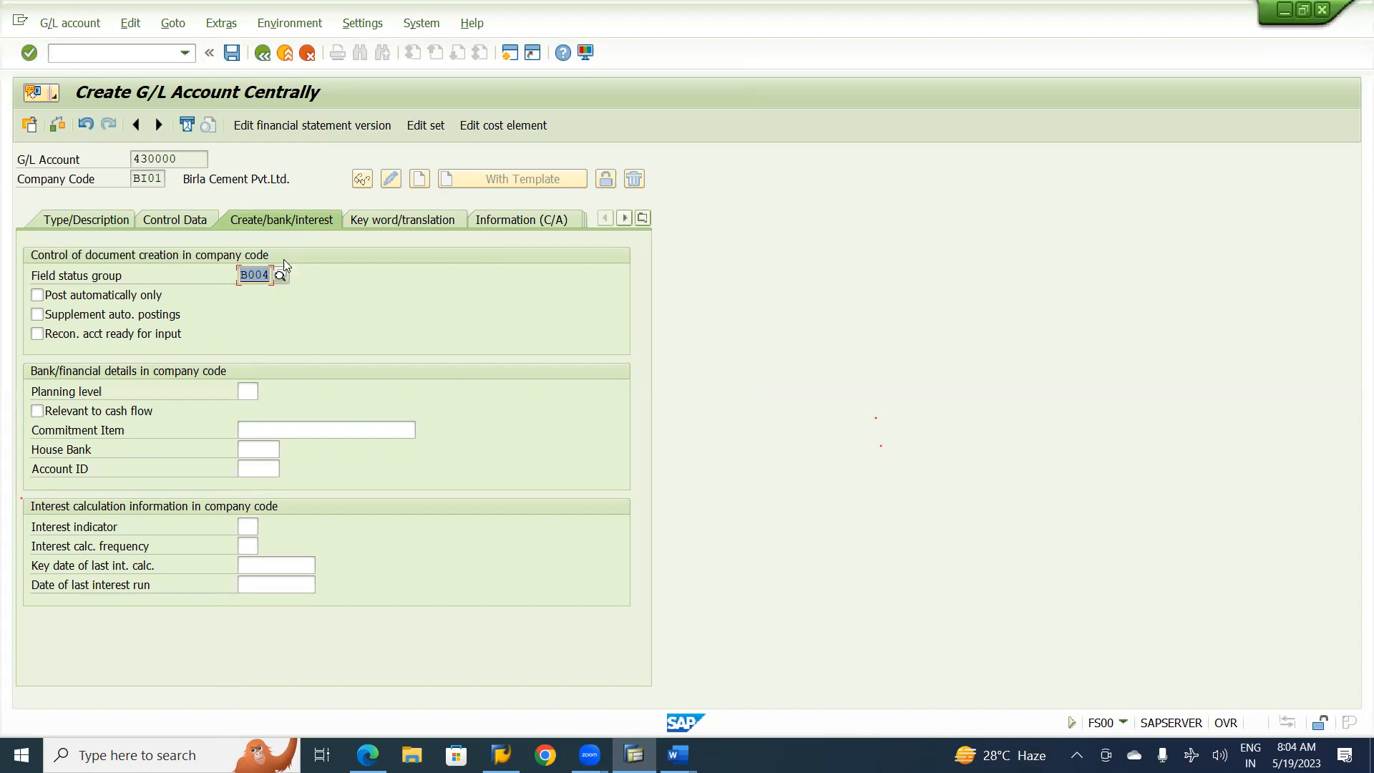
pyautogui.click(231, 54)
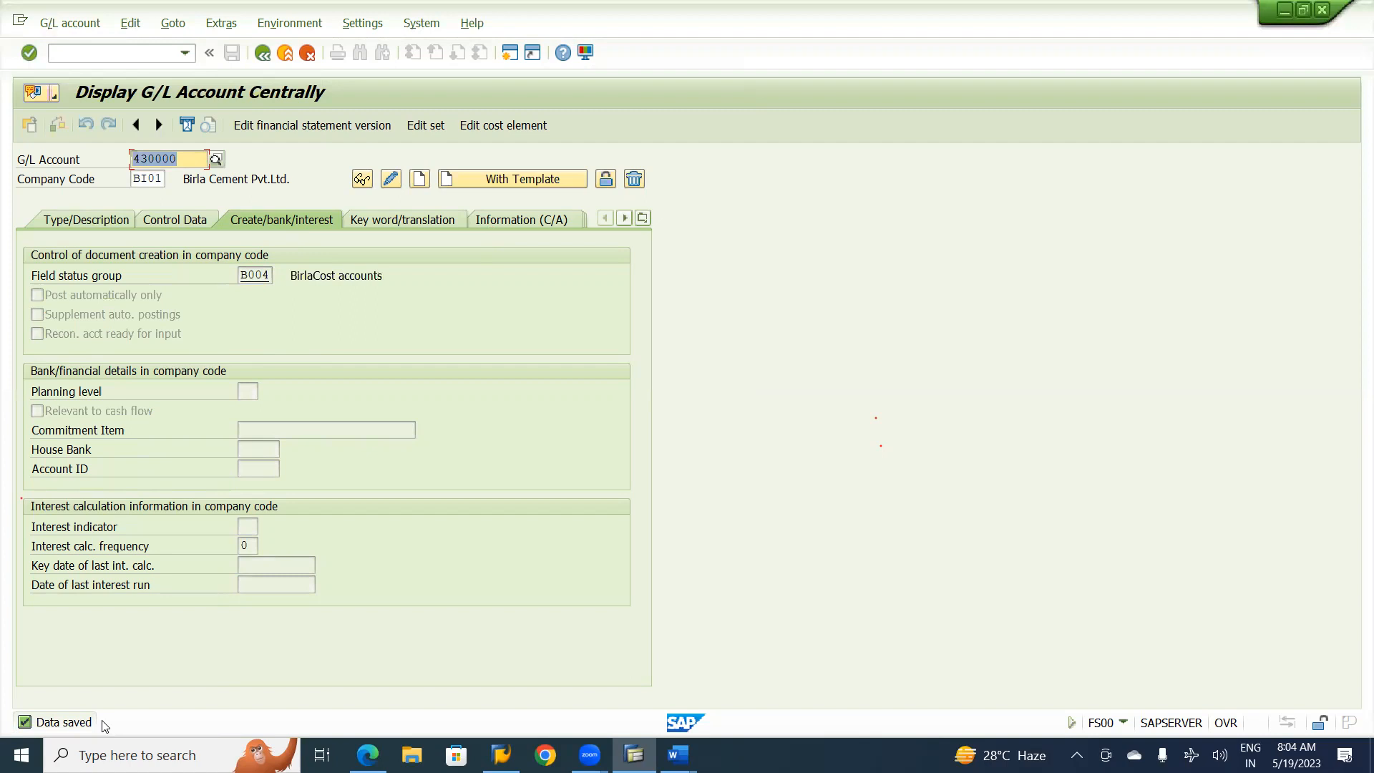
# Create account 430000 for company code BI02 using account 430000 of company code BI01 as the template, check its description, and save it
pyautogui.press('Right')
pyautogui.press('Tab')
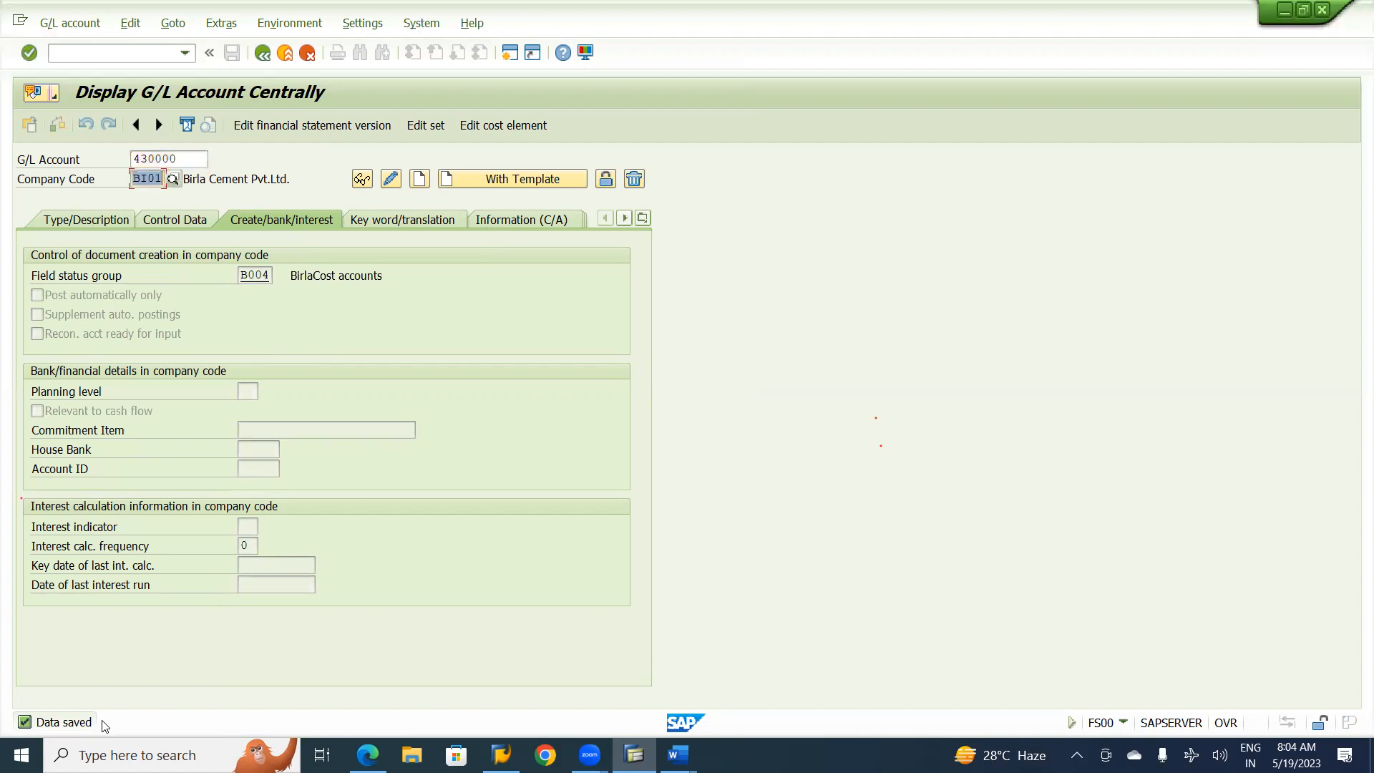
pyautogui.write('BI02')
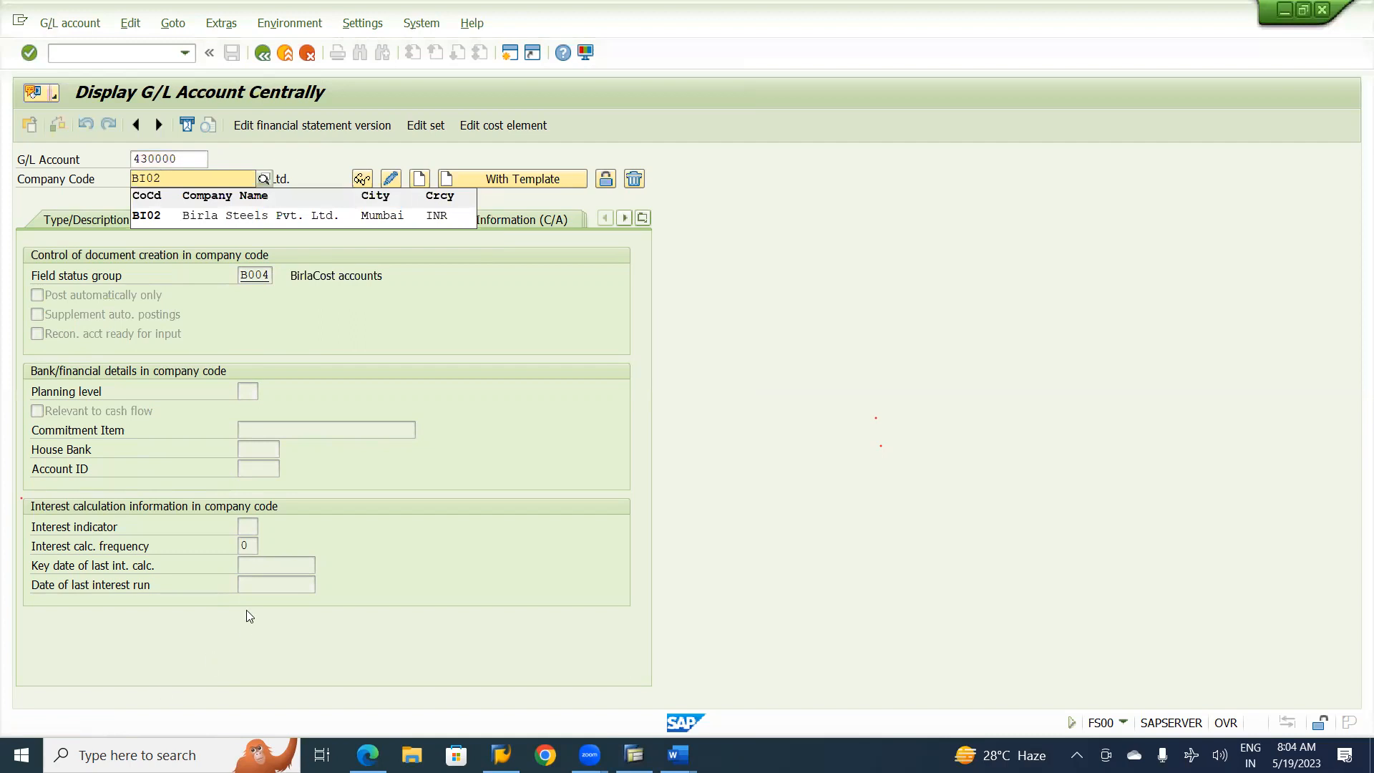
pyautogui.click(334, 223)
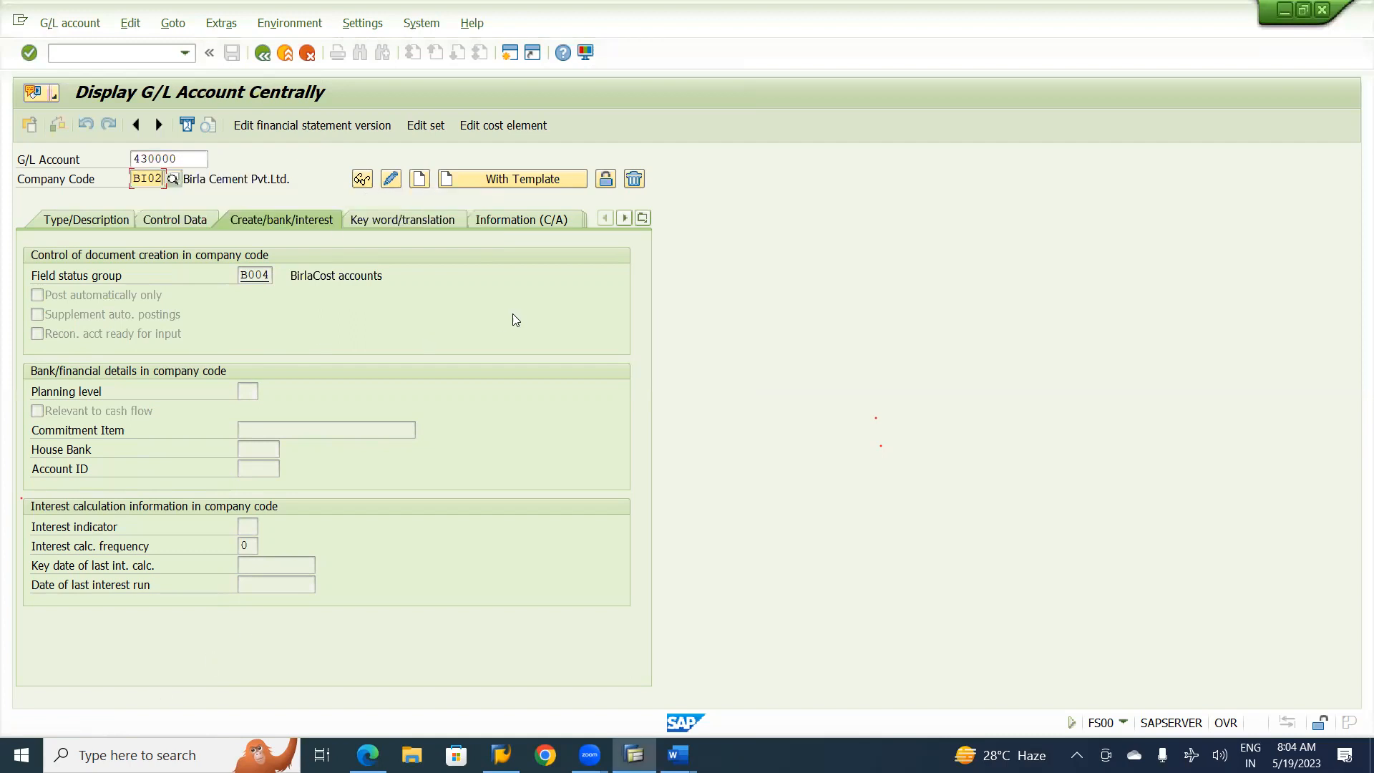
pyautogui.click(540, 182)
pyautogui.write('430000')
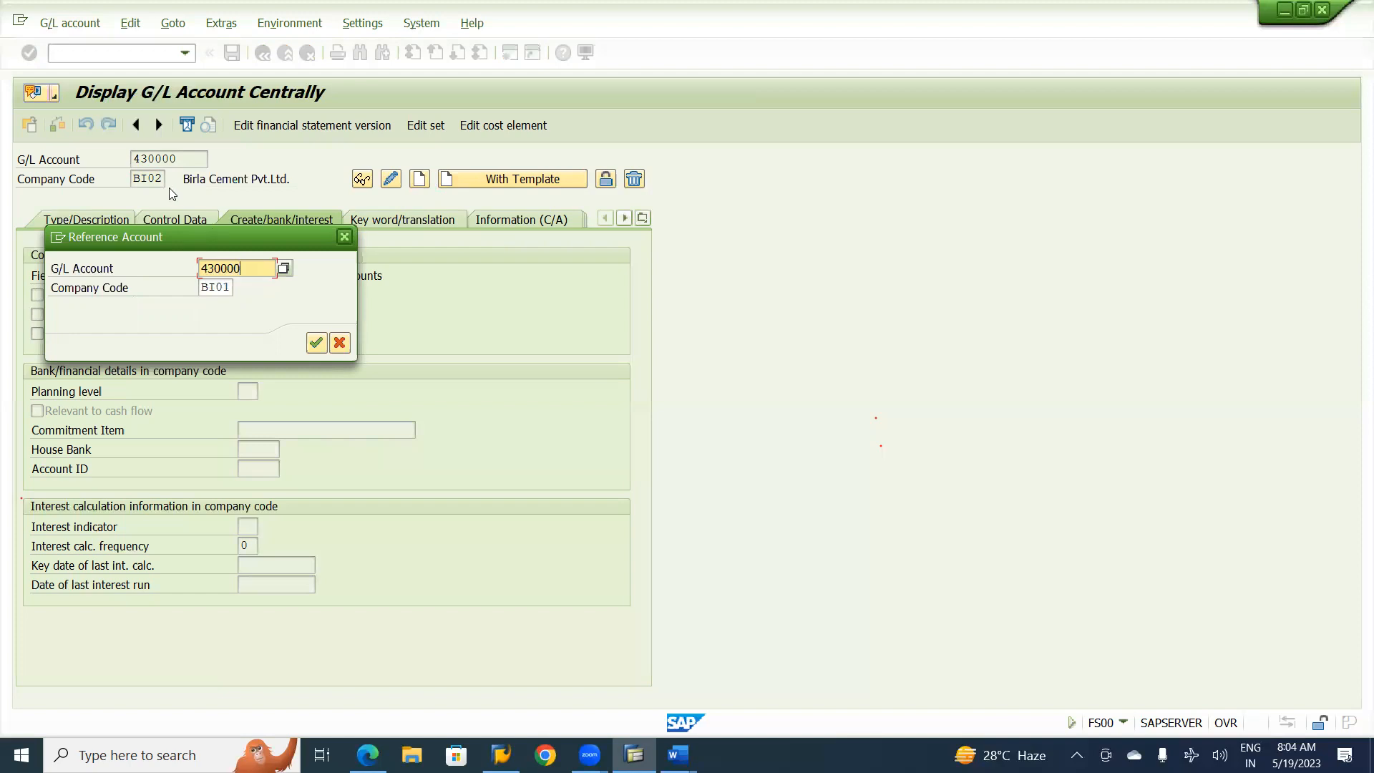
pyautogui.click(316, 344)
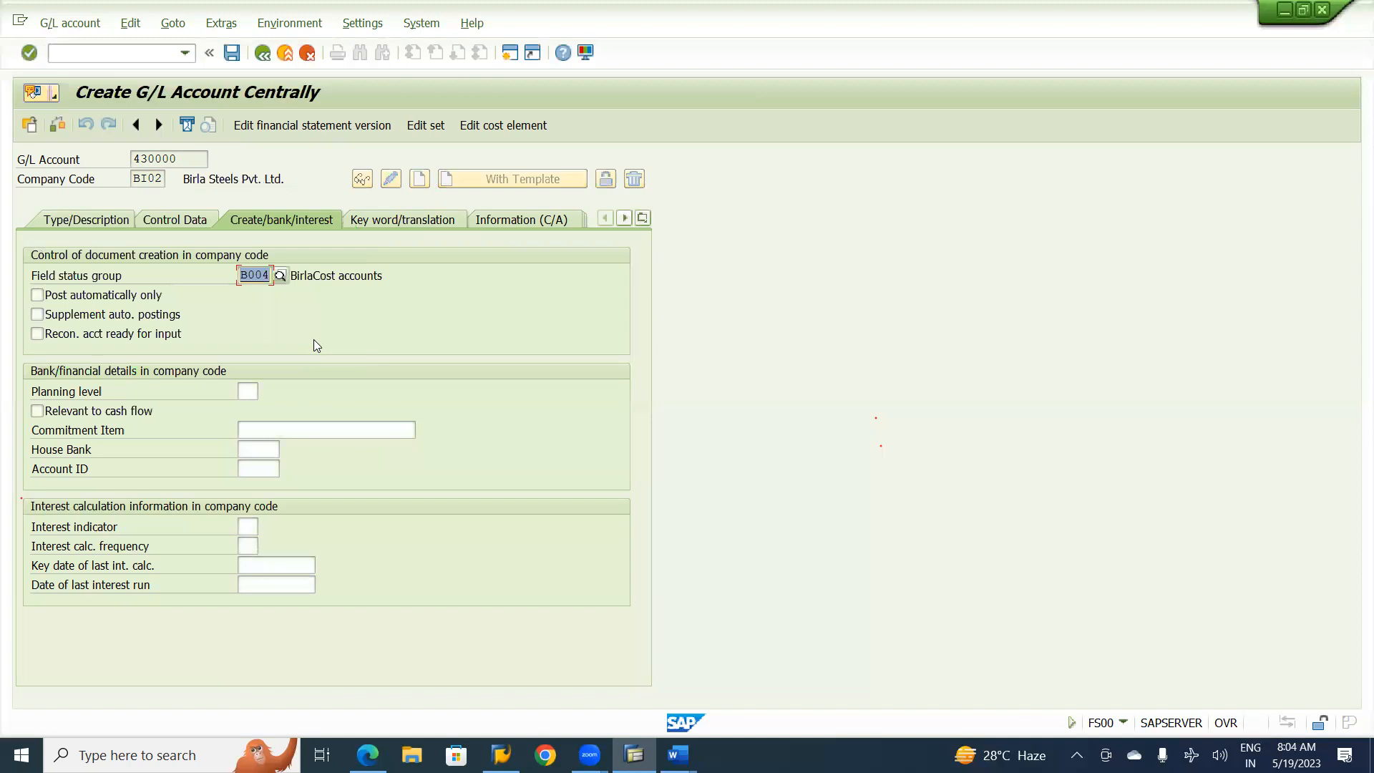
pyautogui.click(101, 220)
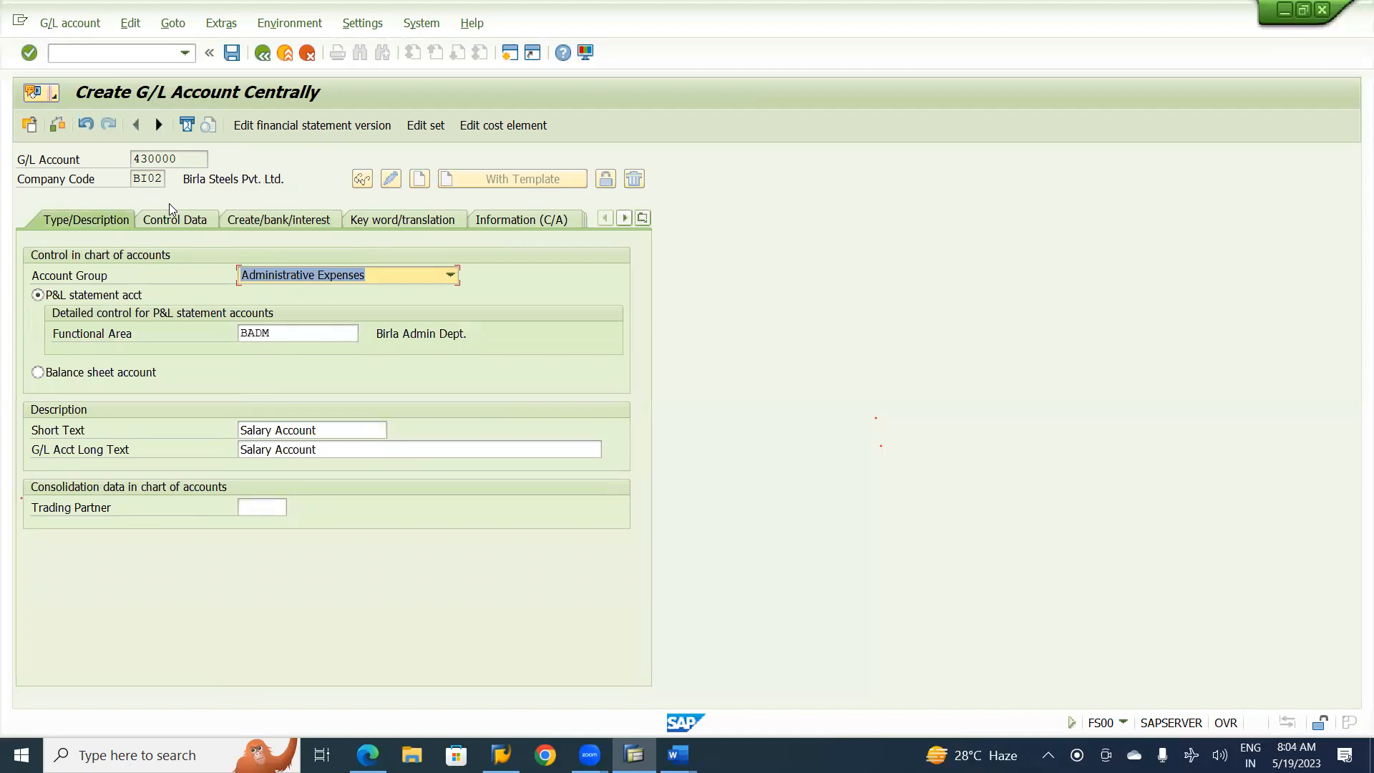
pyautogui.click(232, 55)
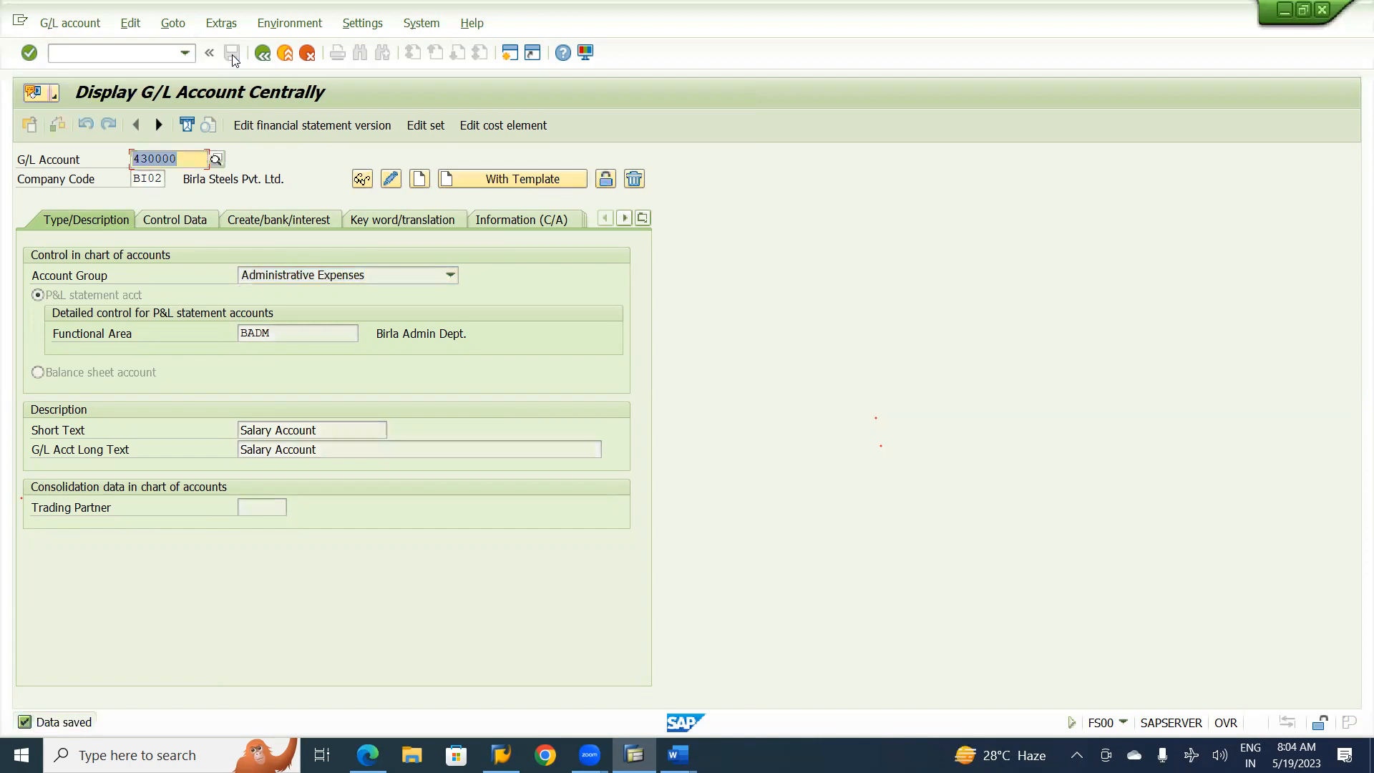
# Create account 430000 for company code BU01 using account 430000 of company code BI01 as the template, and save it
pyautogui.press('Right')
pyautogui.press('Tab')
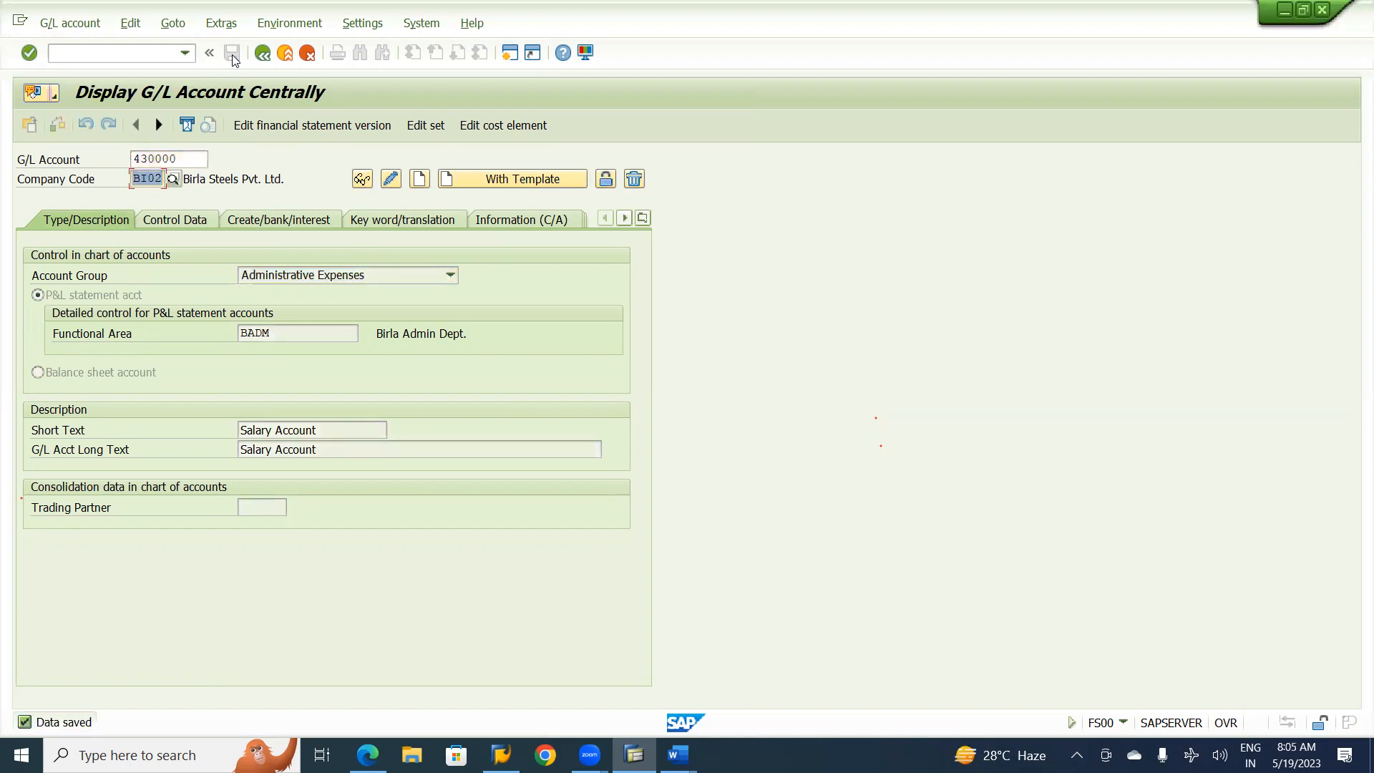
pyautogui.write('bu01')
pyautogui.press('Down')
pyautogui.press('Return')
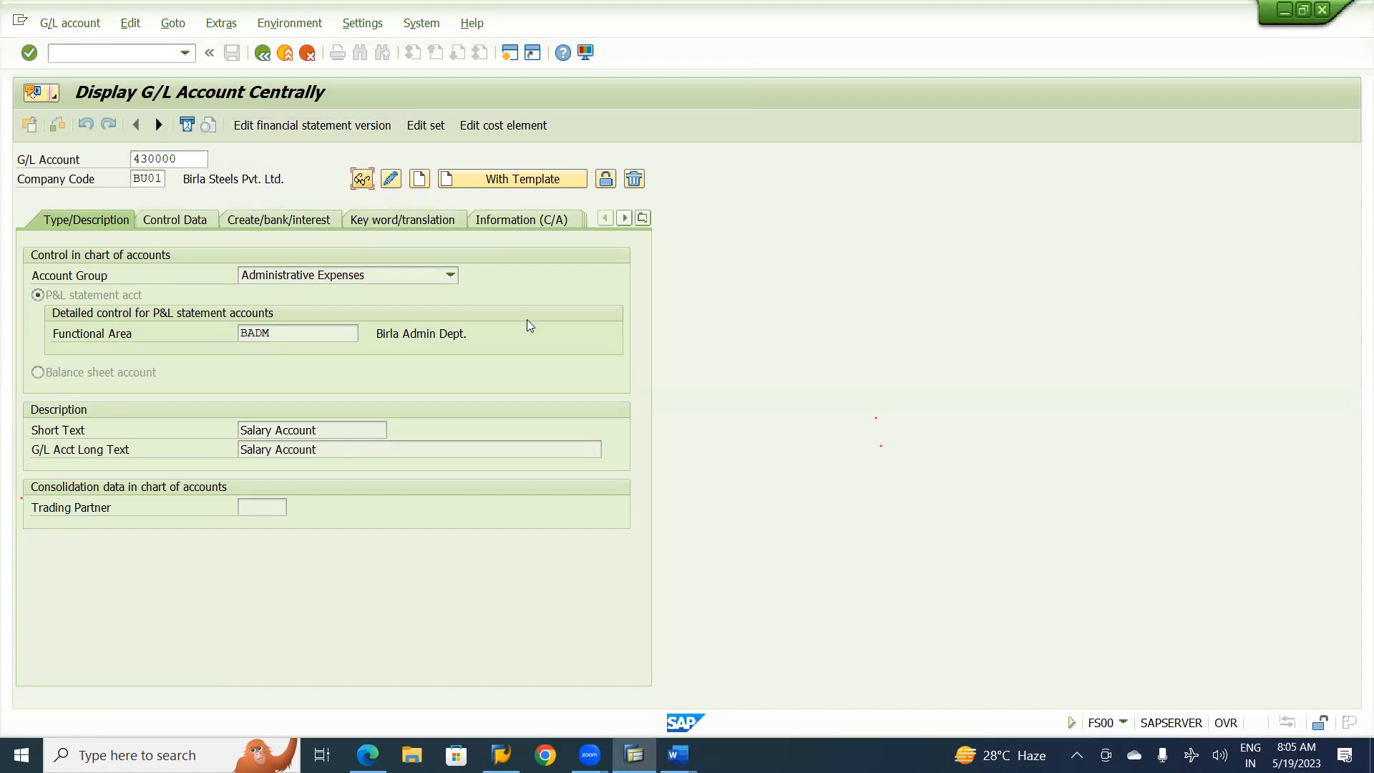
pyautogui.click(548, 179)
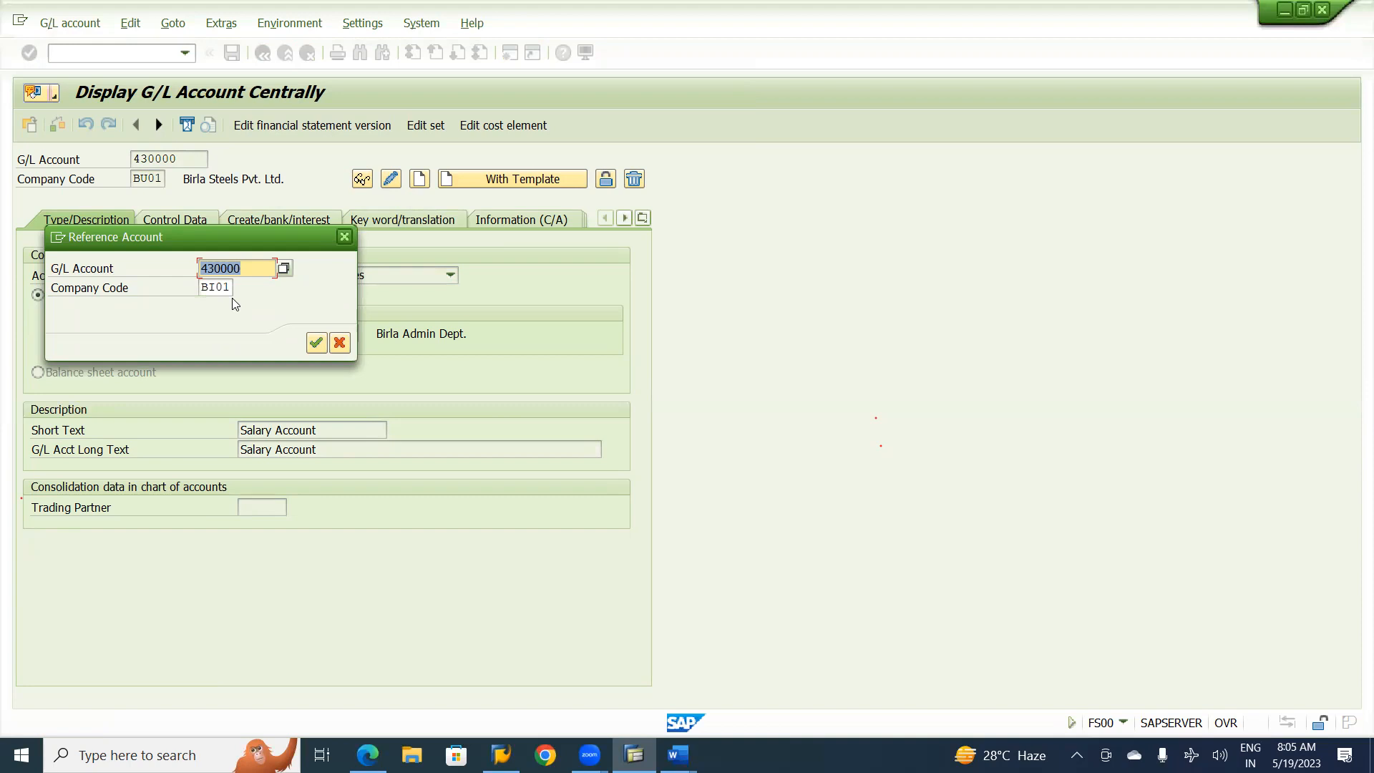
pyautogui.click(315, 344)
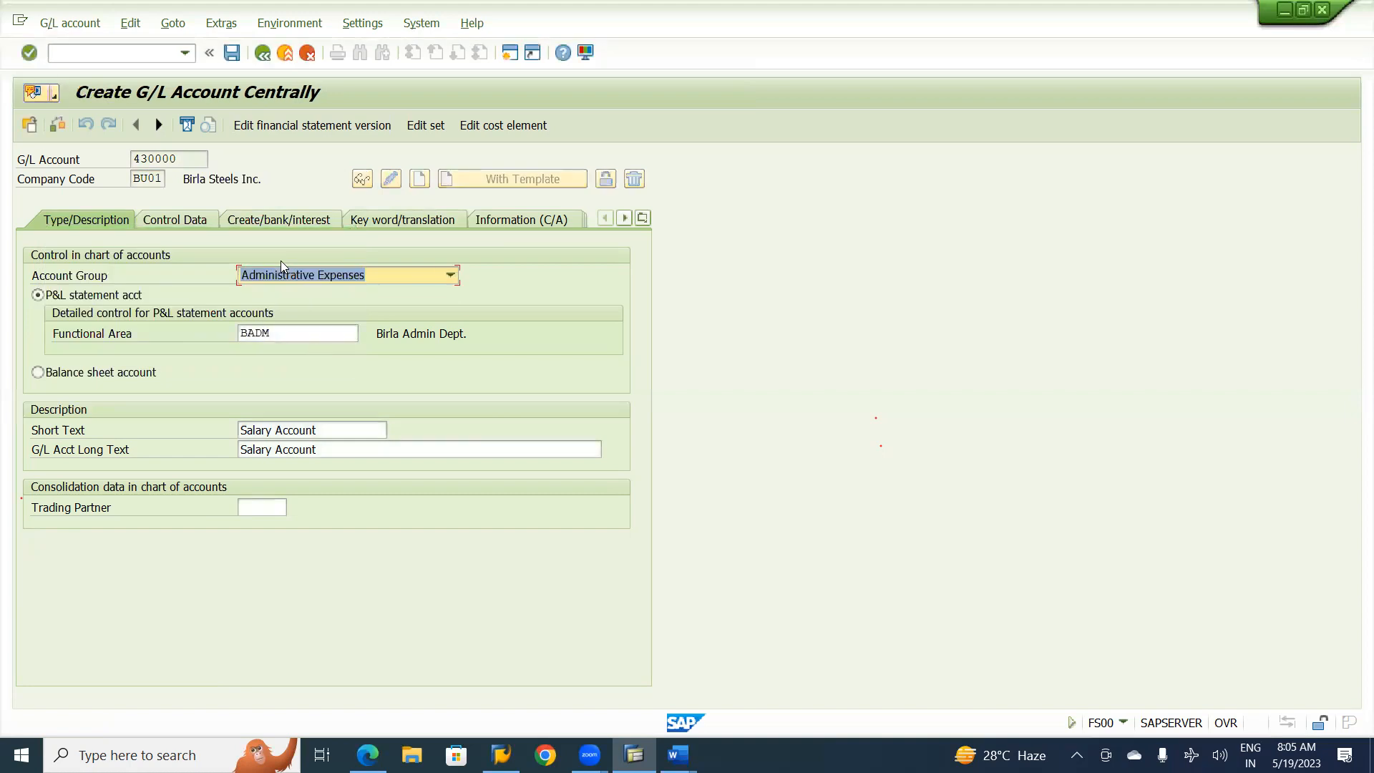
pyautogui.click(232, 53)
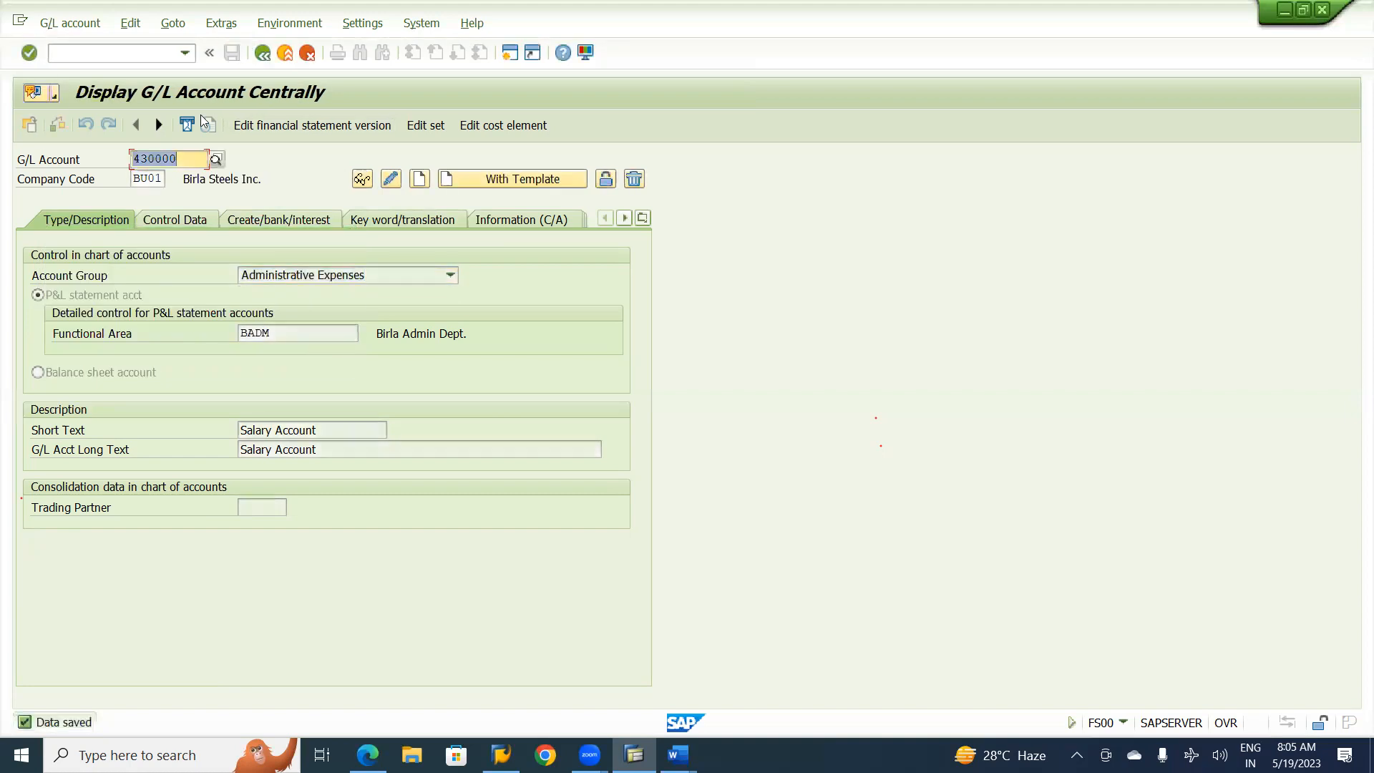
# Search the G/L account numbers by company code for all accounts created in BI01
pyautogui.click(216, 159)
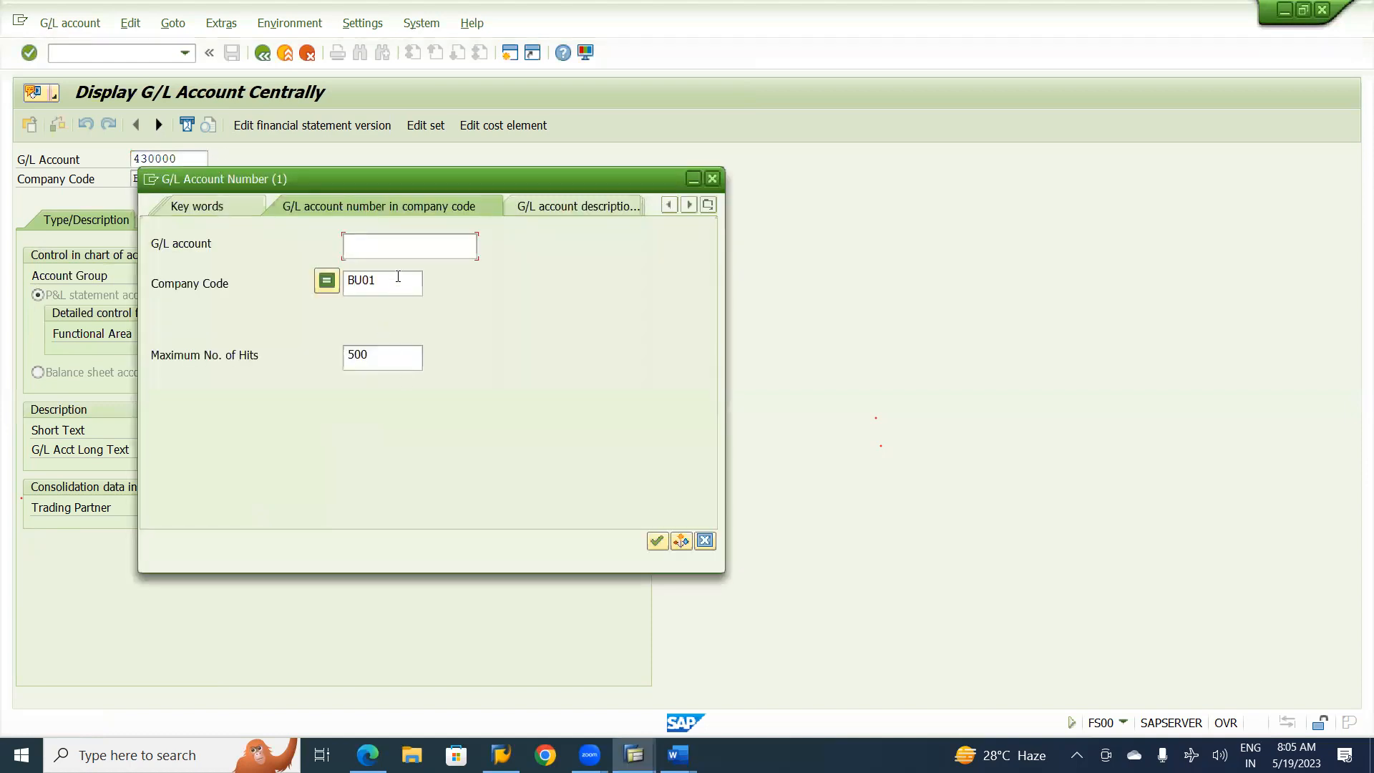
pyautogui.click(398, 277)
pyautogui.press('BackSpace')
pyautogui.press('BackSpace')
pyautogui.press('BackSpace')
pyautogui.write('i01')
pyautogui.press('Return')
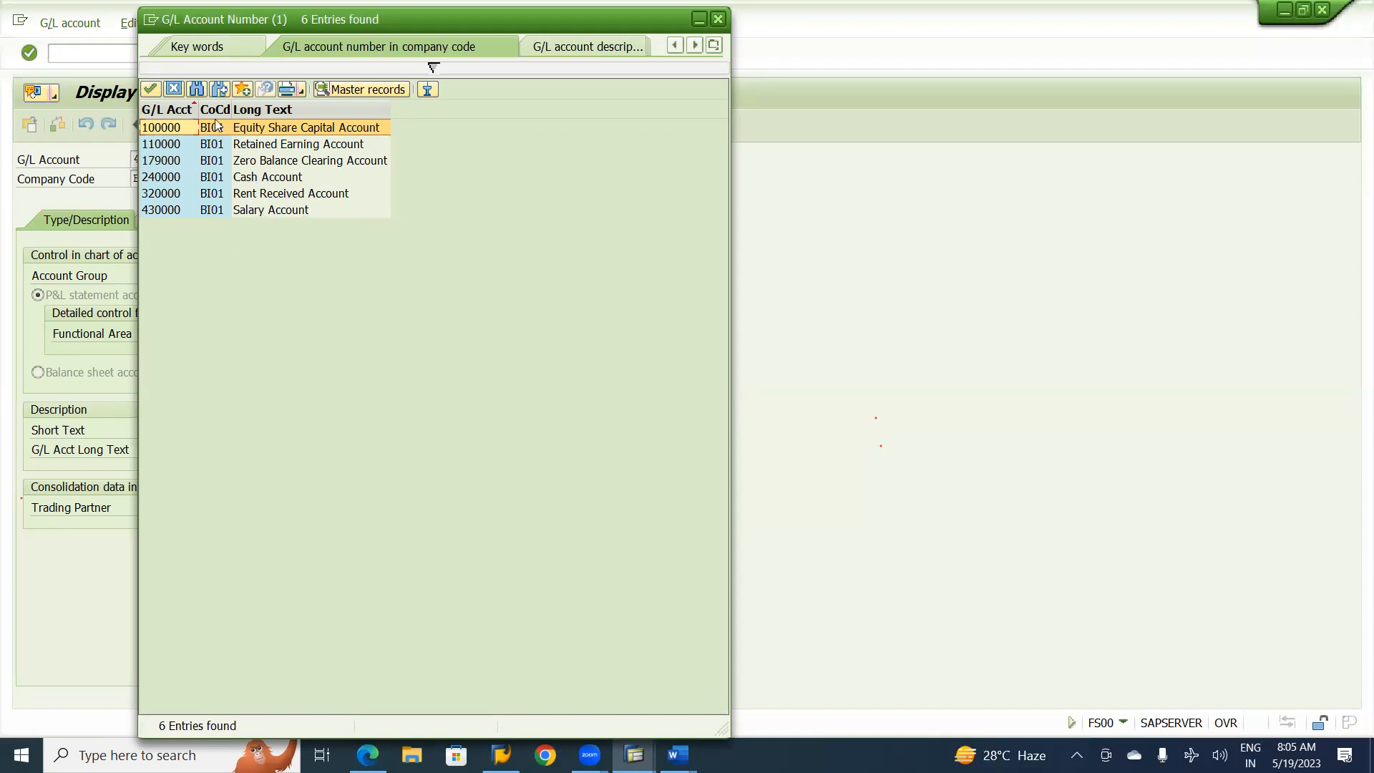
# Change the company code in the account search to BI02 and list its G/L accounts
pyautogui.click(434, 72)
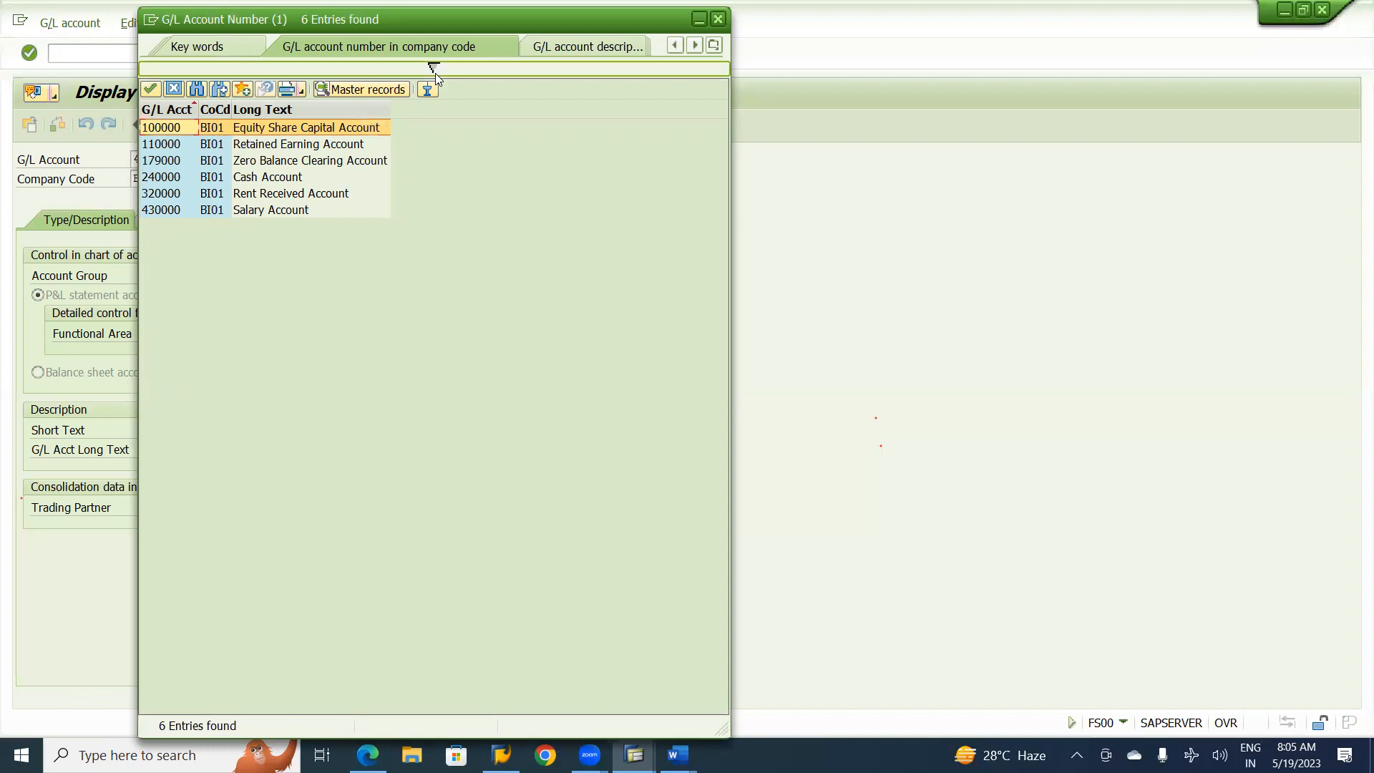
pyautogui.click(383, 125)
pyautogui.press('BackSpace')
pyautogui.write('2')
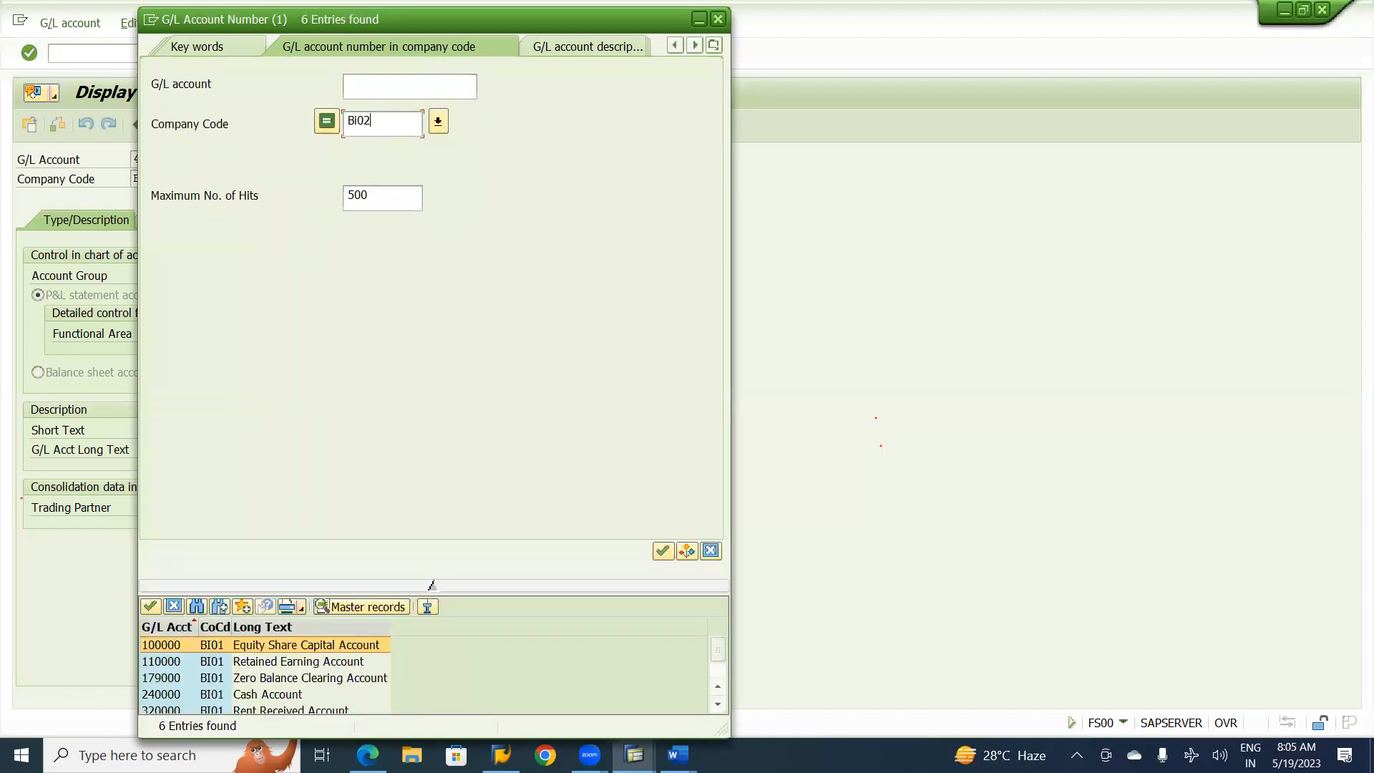
pyautogui.press('Return')
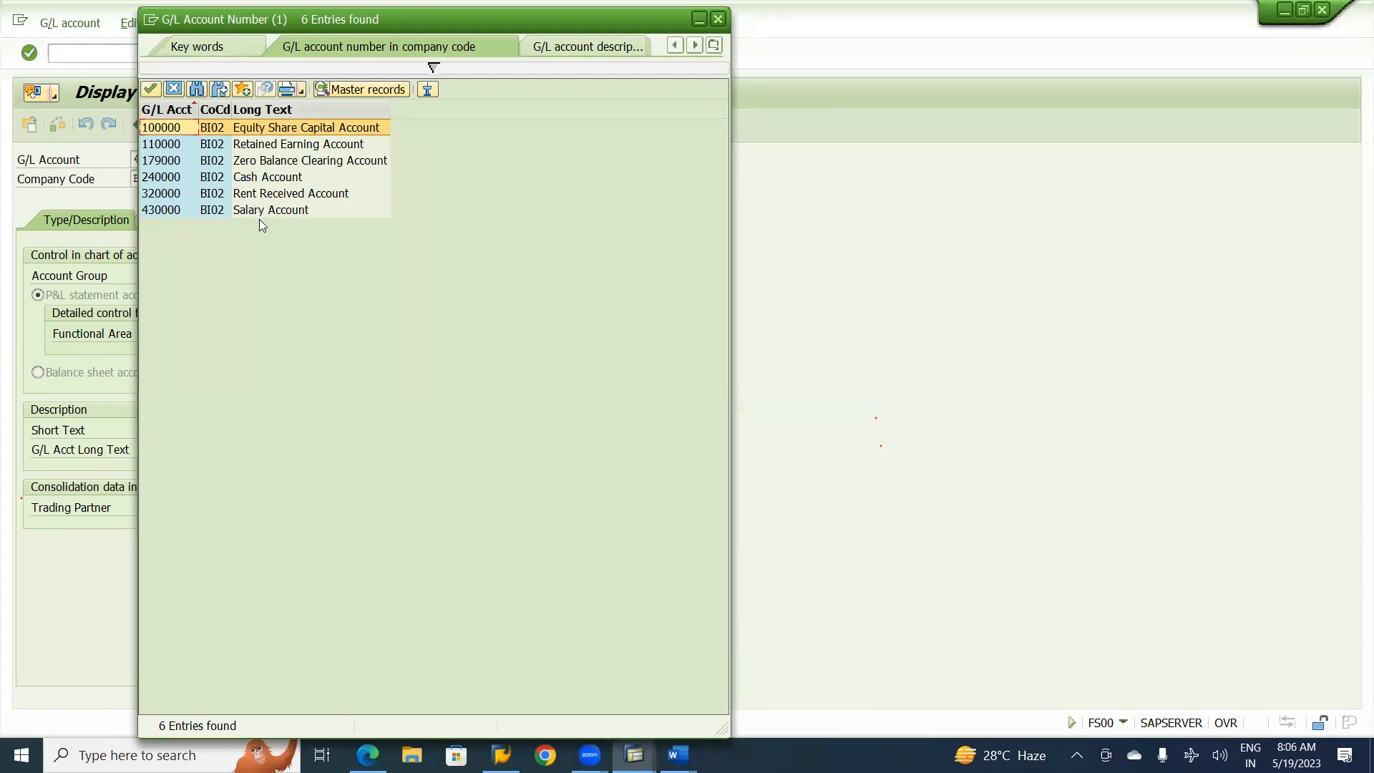
# List the G/L accounts of company code BU01 in the account search, and close the results without choosing an account
pyautogui.click(433, 71)
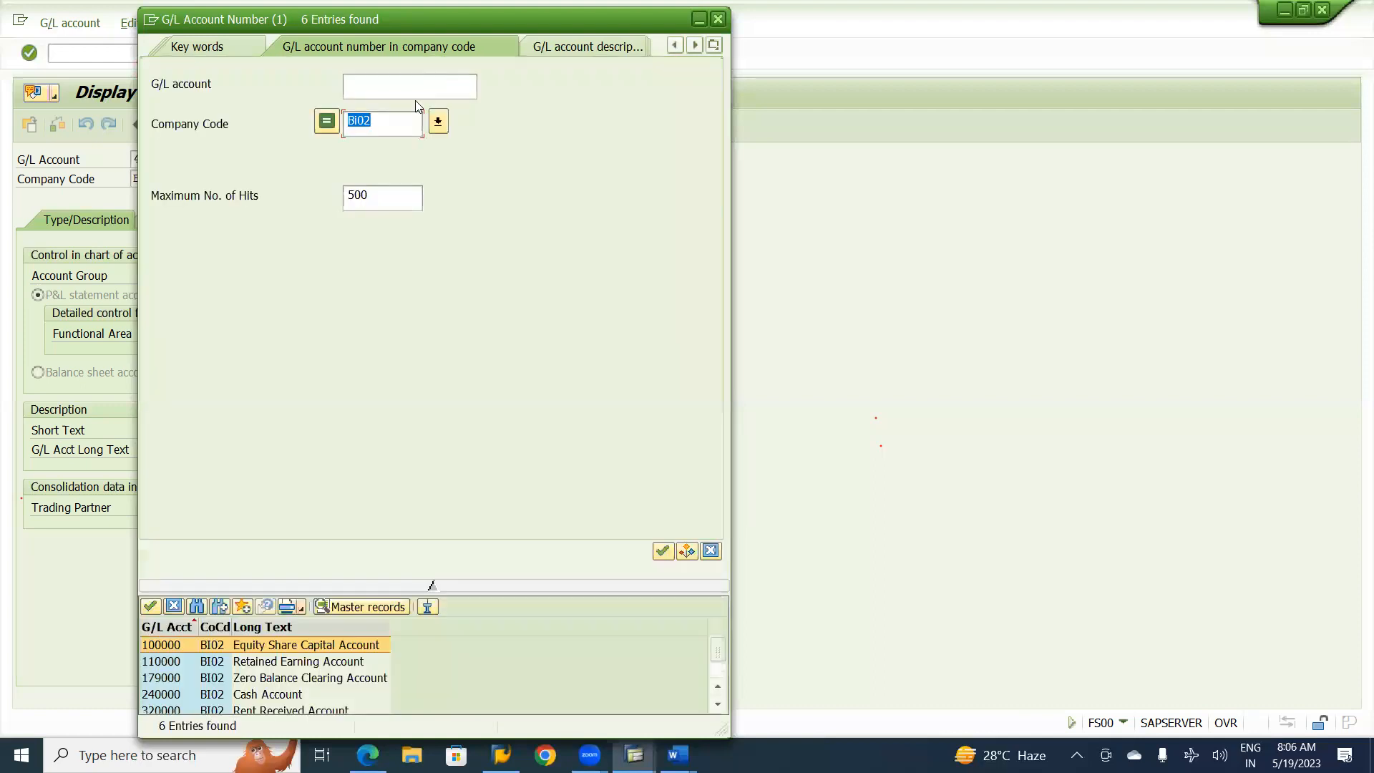
pyautogui.click(398, 122)
pyautogui.press('BackSpace')
pyautogui.press('BackSpace')
pyautogui.press('BackSpace')
pyautogui.write('I01')
pyautogui.press('Return')
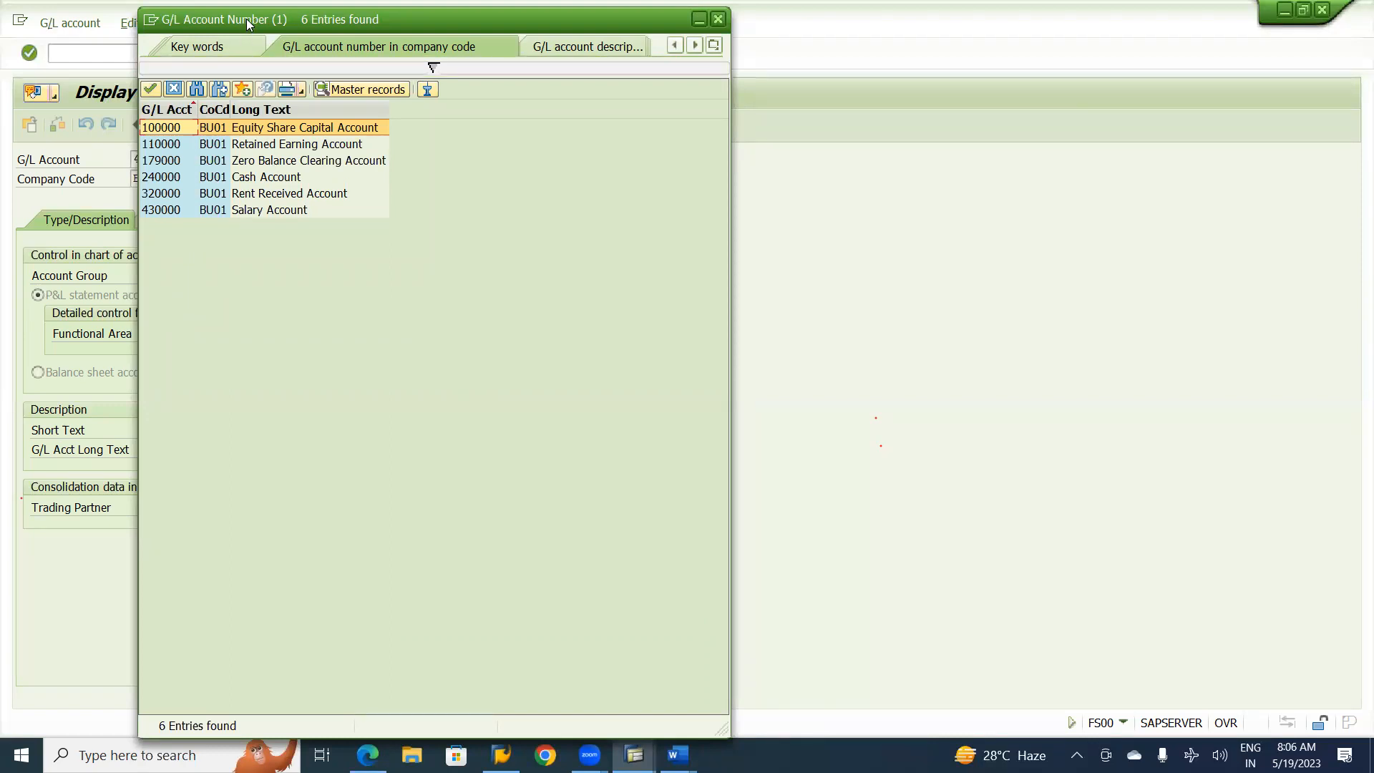
pyautogui.moveTo(248, 23); pyautogui.dragTo(290, 120)
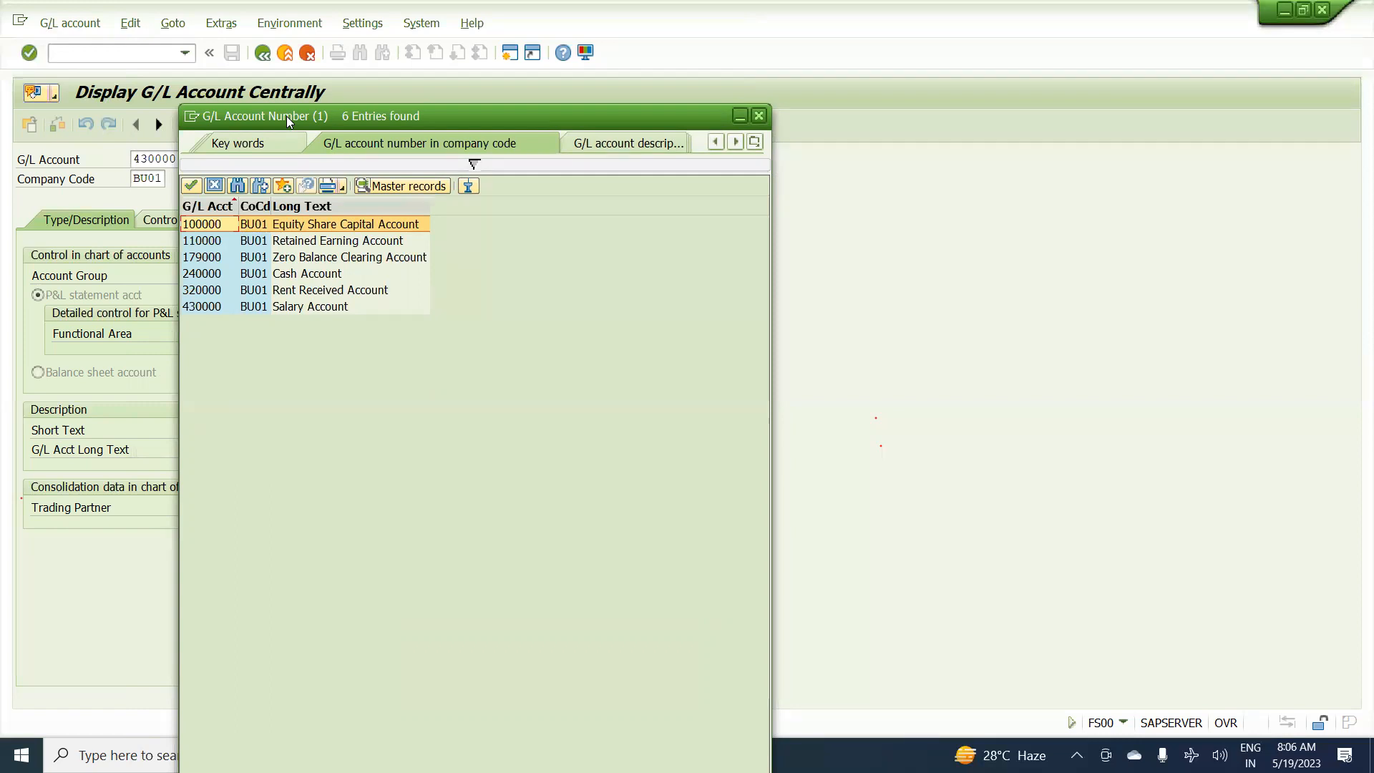
pyautogui.click(759, 116)
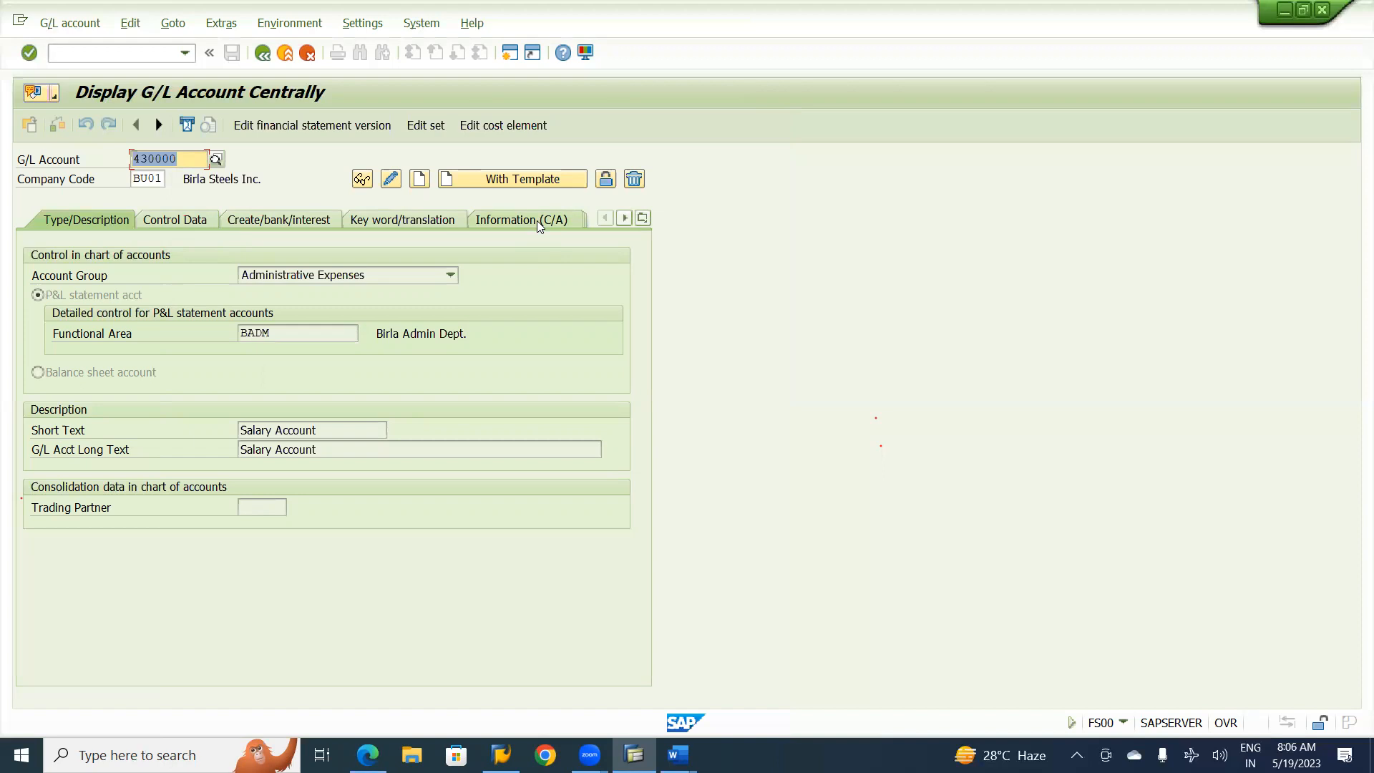
# Switch to the Birla working notes in Word and look back through the document splitting, document type, number range and ledger notes
pyautogui.click(136, 22)
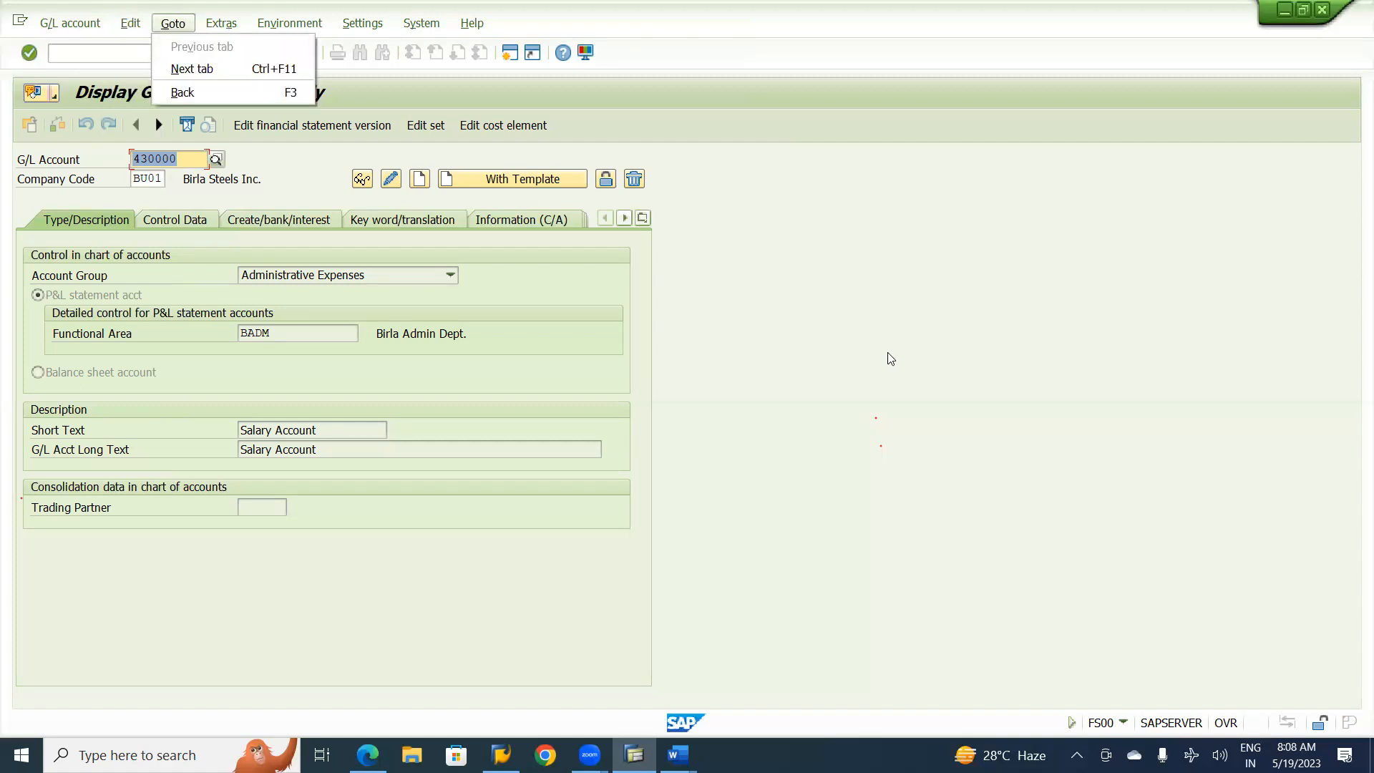
pyautogui.hotkey('alt', 'Tab')
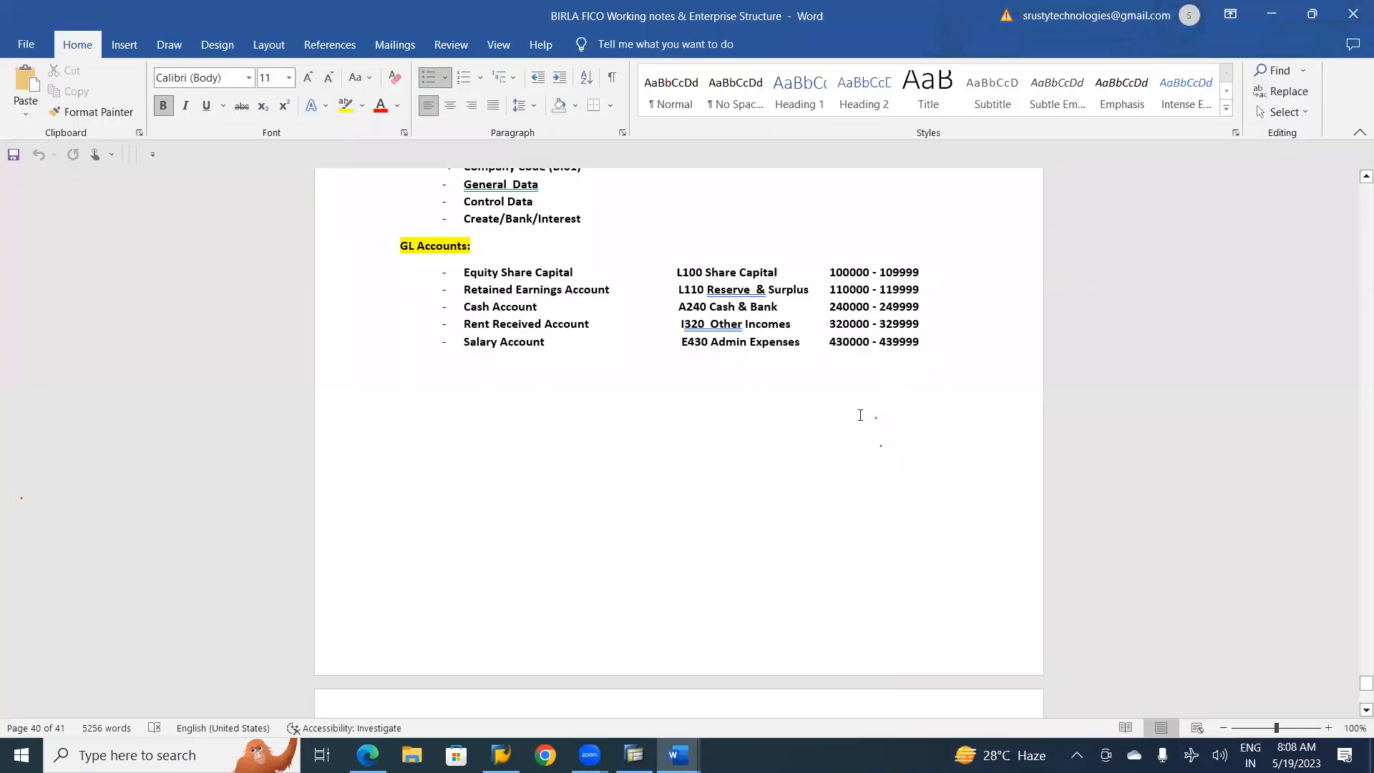
pyautogui.click(809, 453)
pyautogui.press('Up')
pyautogui.press('Up')
pyautogui.press('Up')
pyautogui.scroll(20, 809, 453)
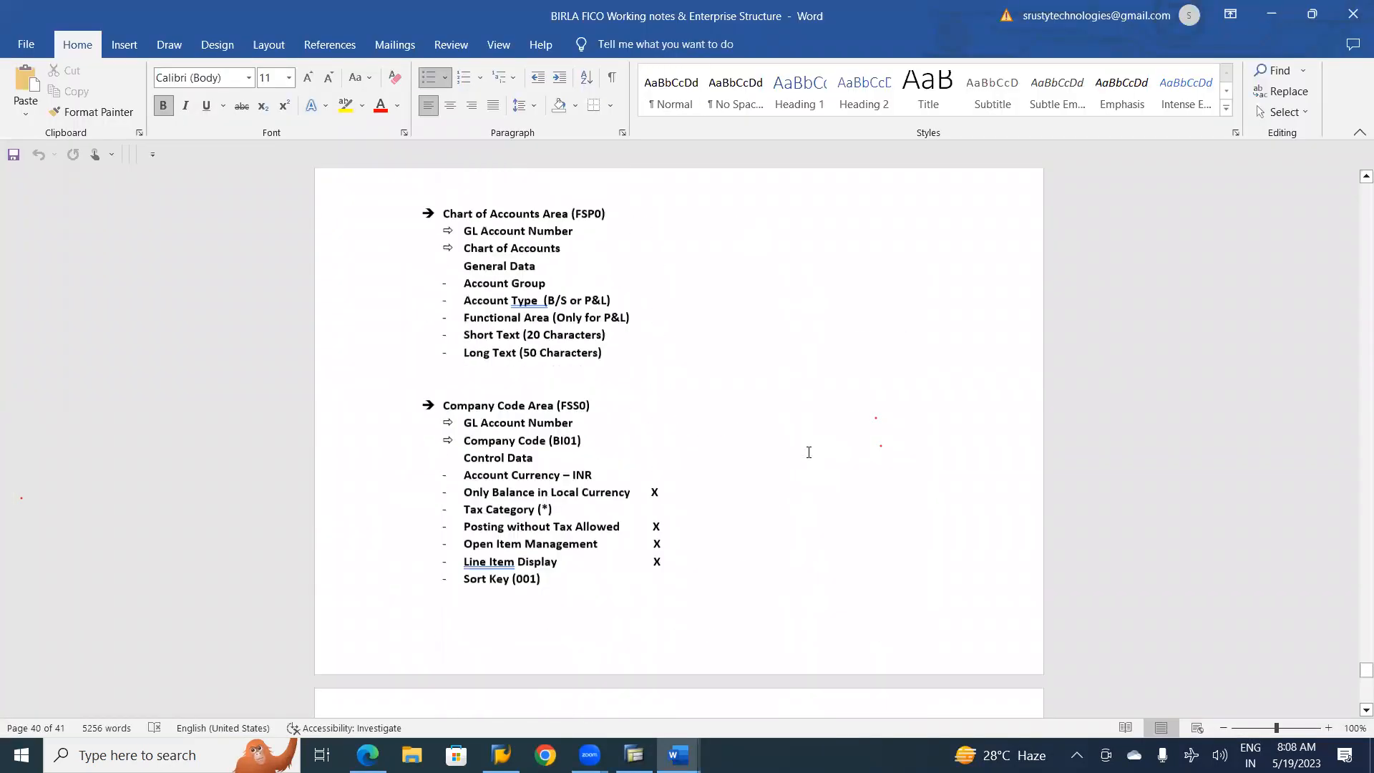
pyautogui.scroll(11, 809, 452)
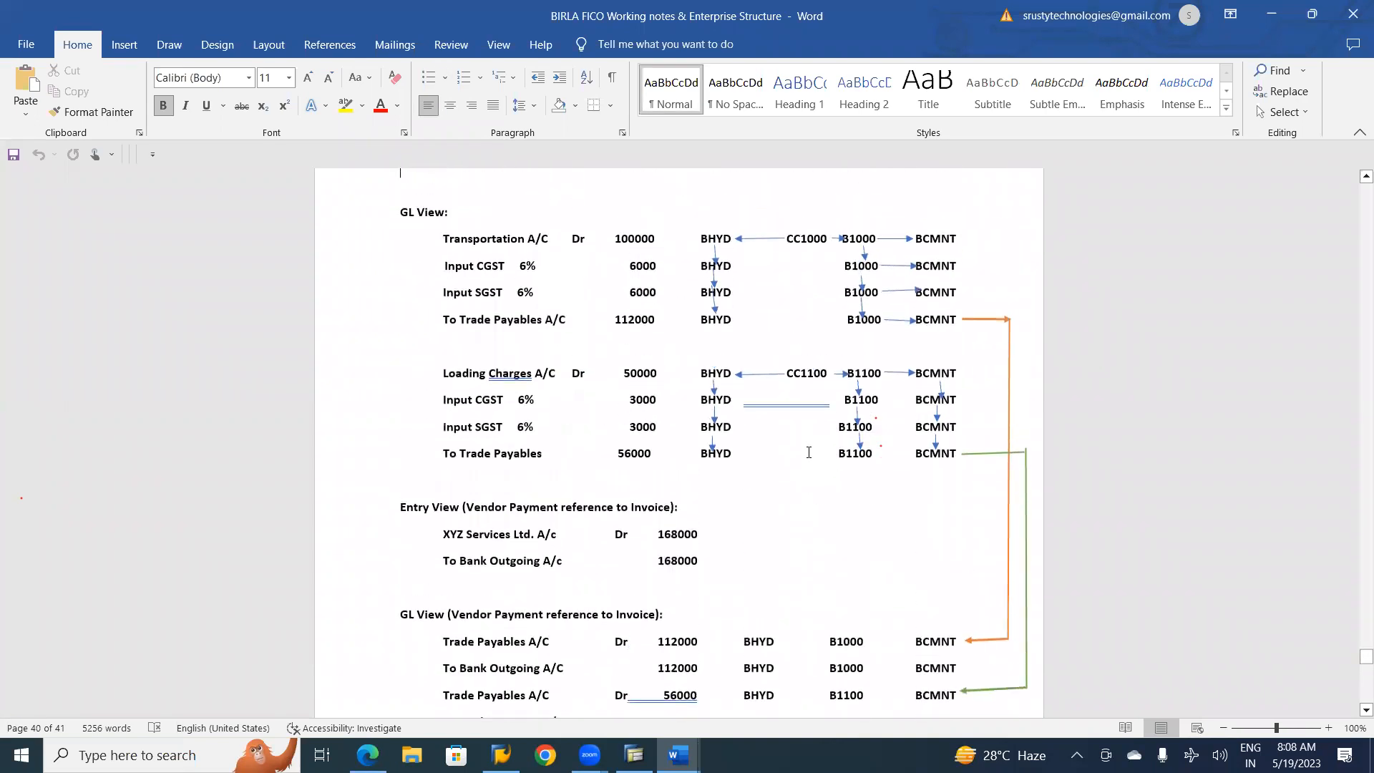
pyautogui.scroll(20, 809, 452)
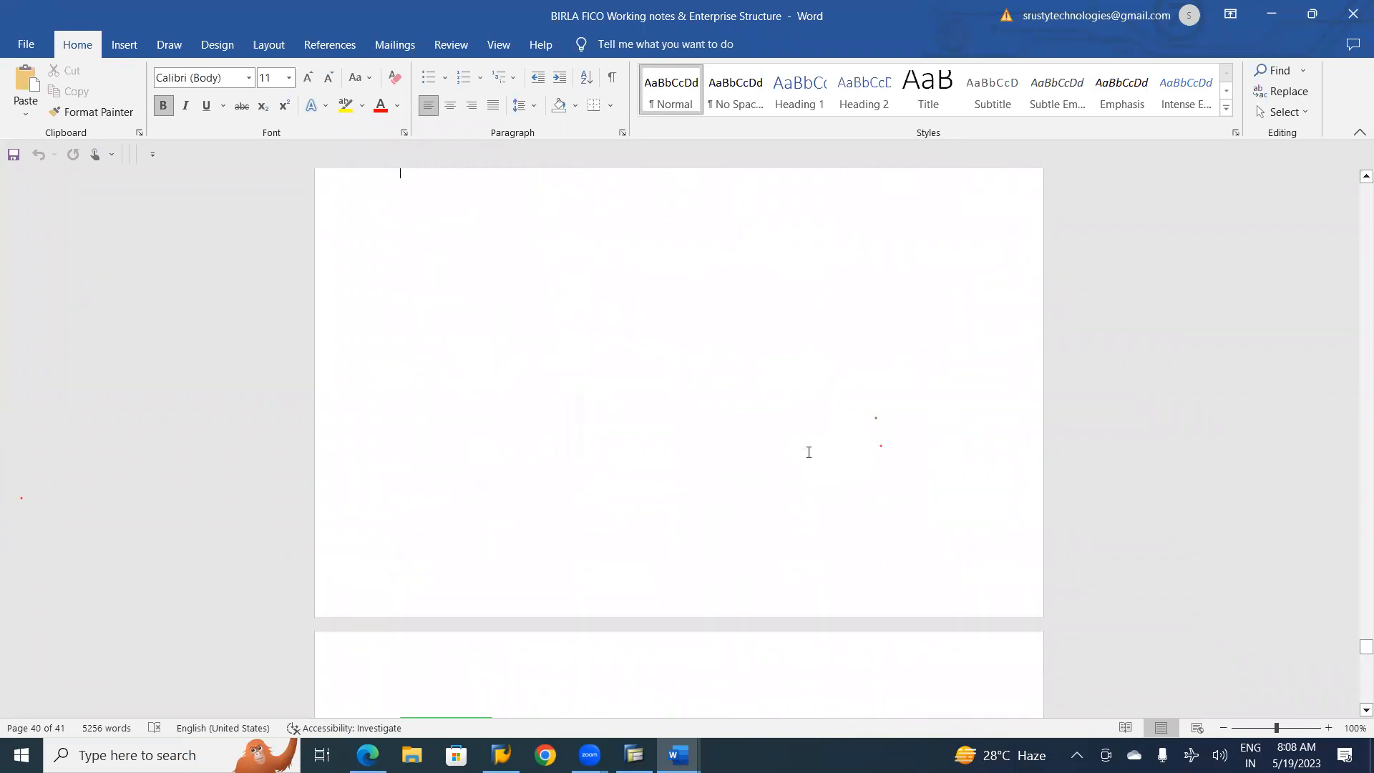
pyautogui.scroll(15, 809, 452)
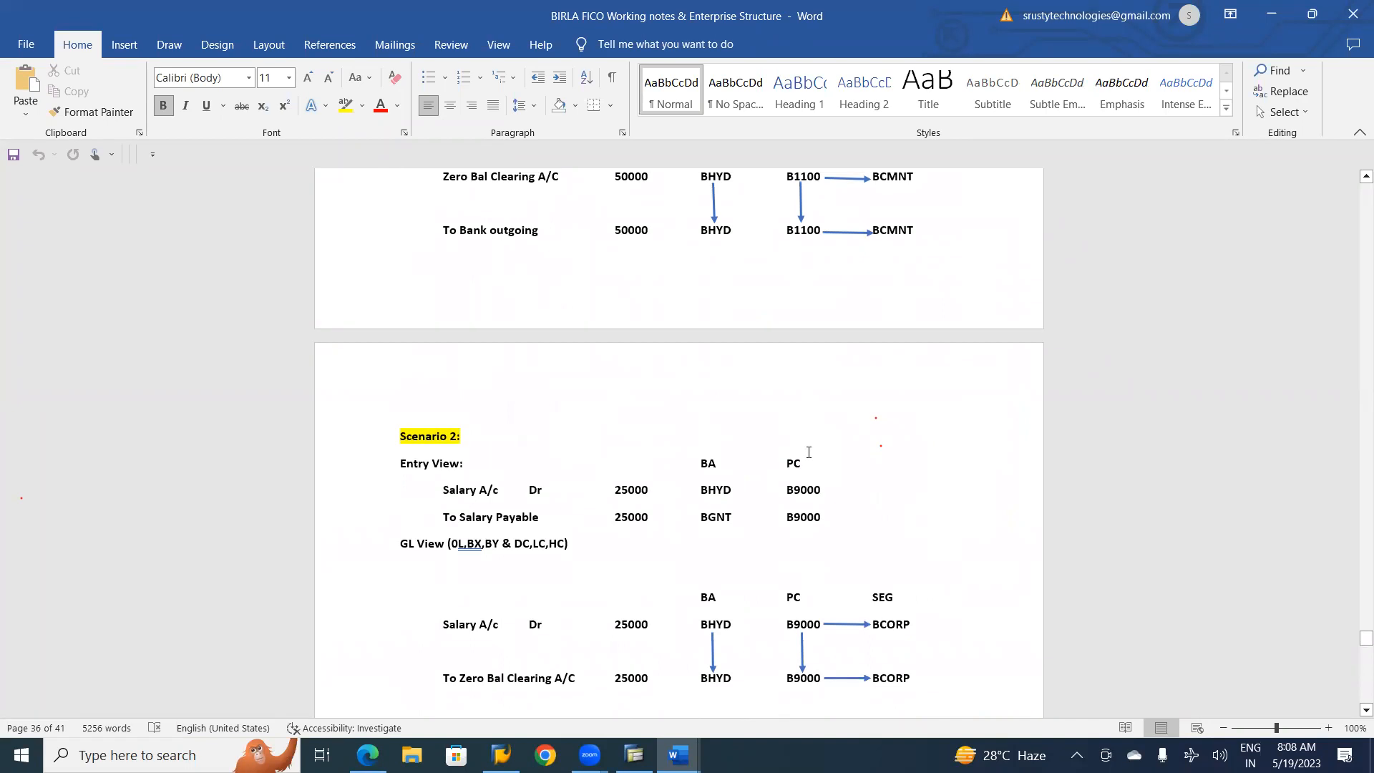
pyautogui.scroll(6, 809, 452)
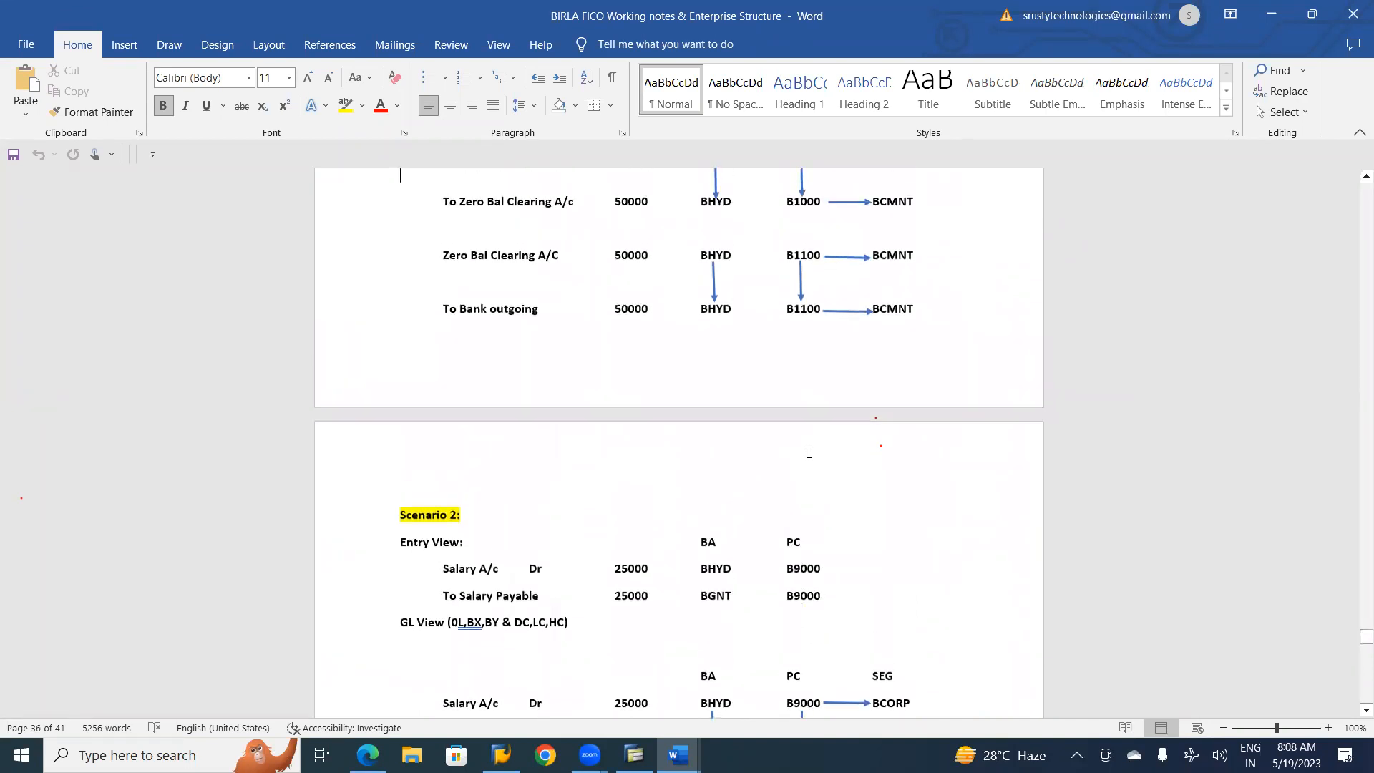
pyautogui.scroll(6, 808, 452)
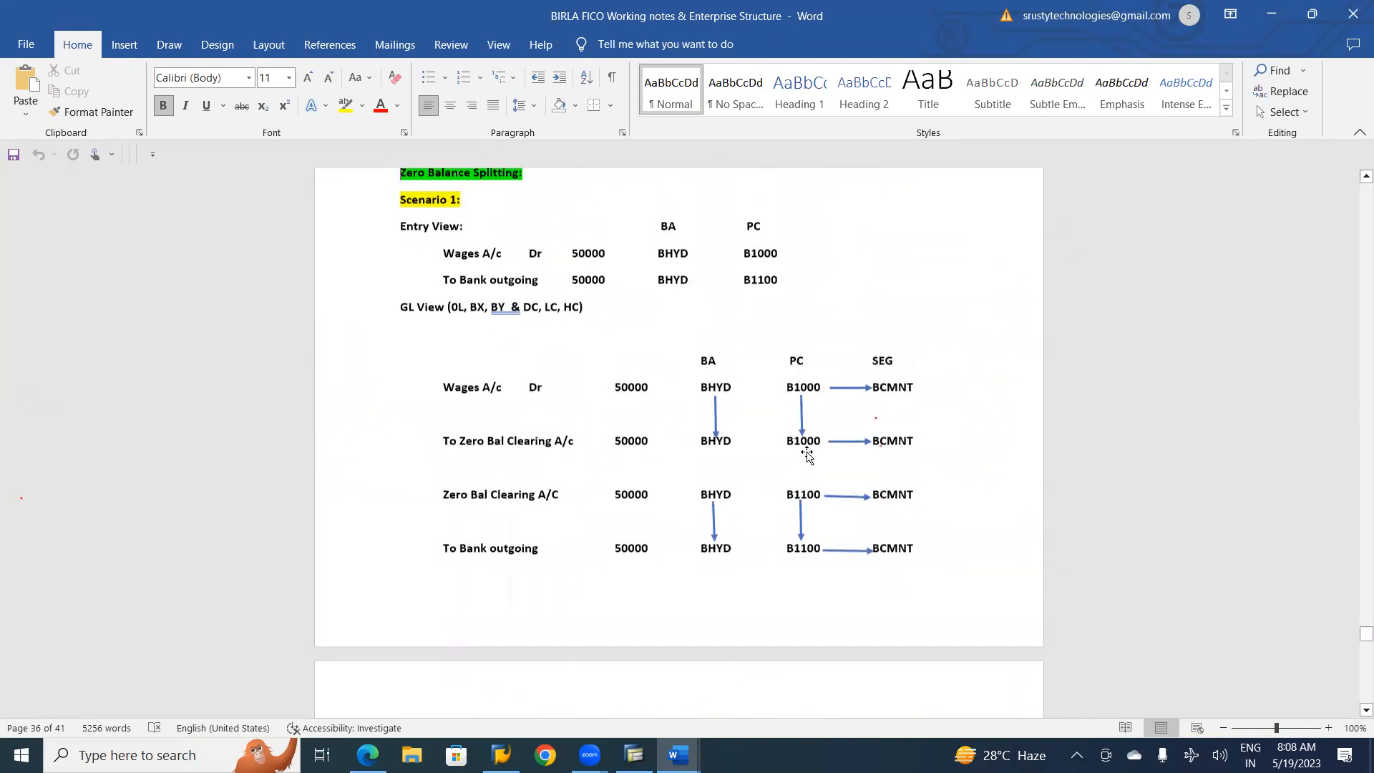
pyautogui.scroll(7, 809, 452)
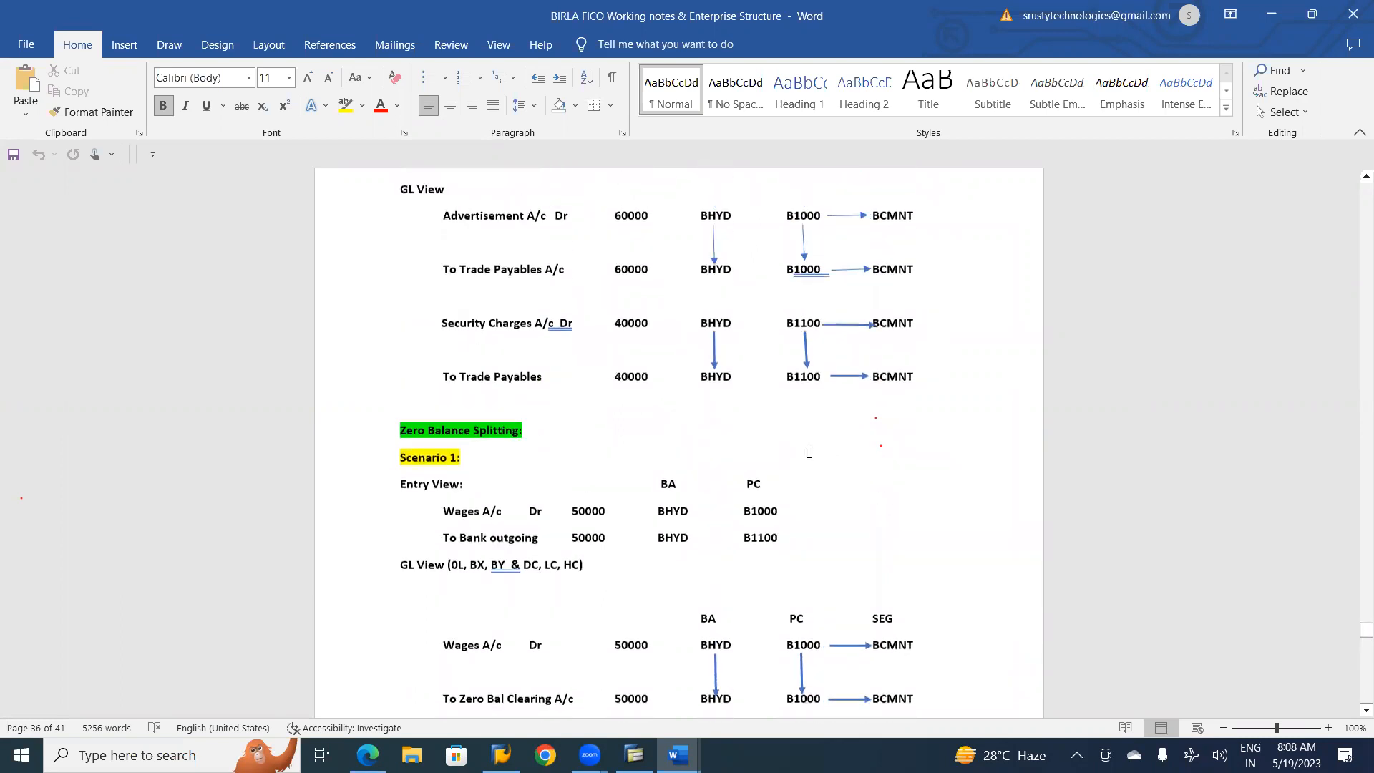
pyautogui.scroll(7, 809, 452)
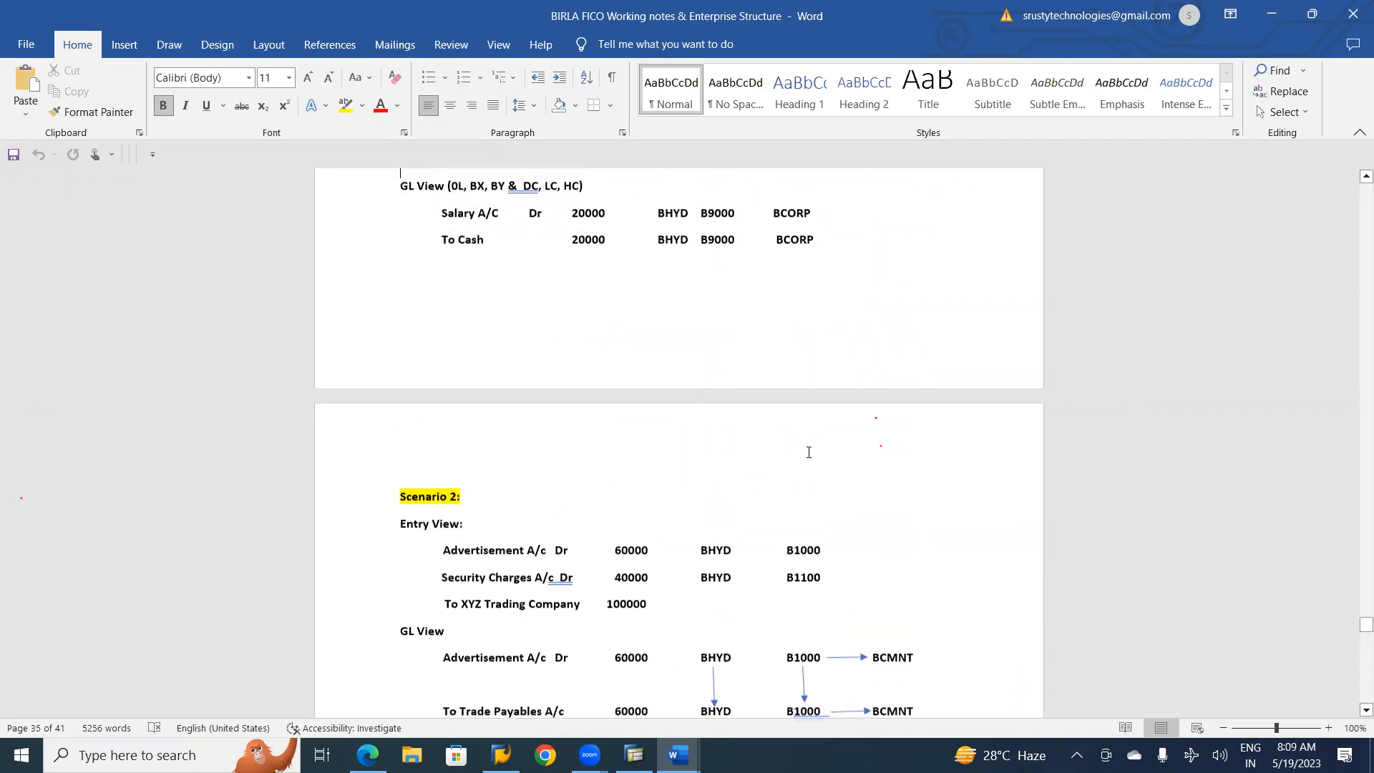
pyautogui.scroll(9, 809, 452)
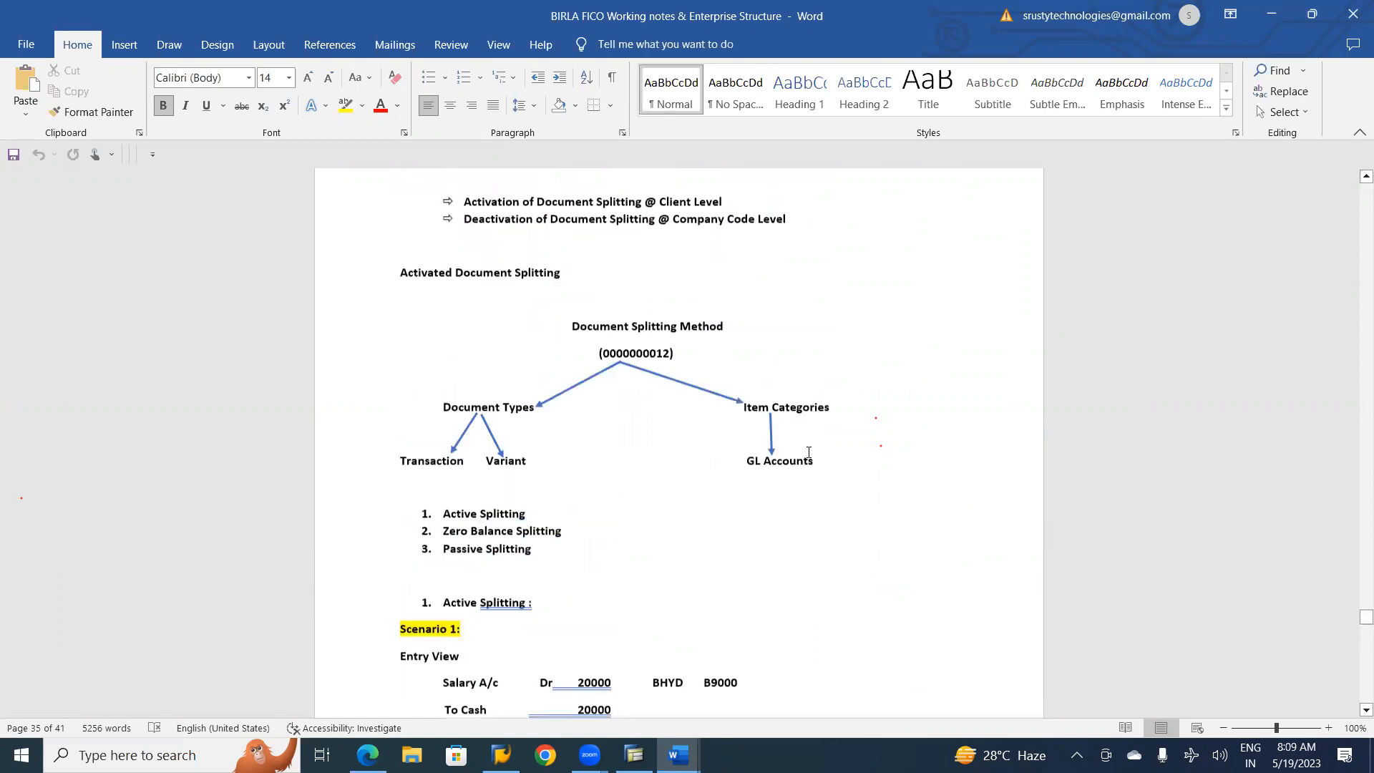
pyautogui.scroll(6, 809, 452)
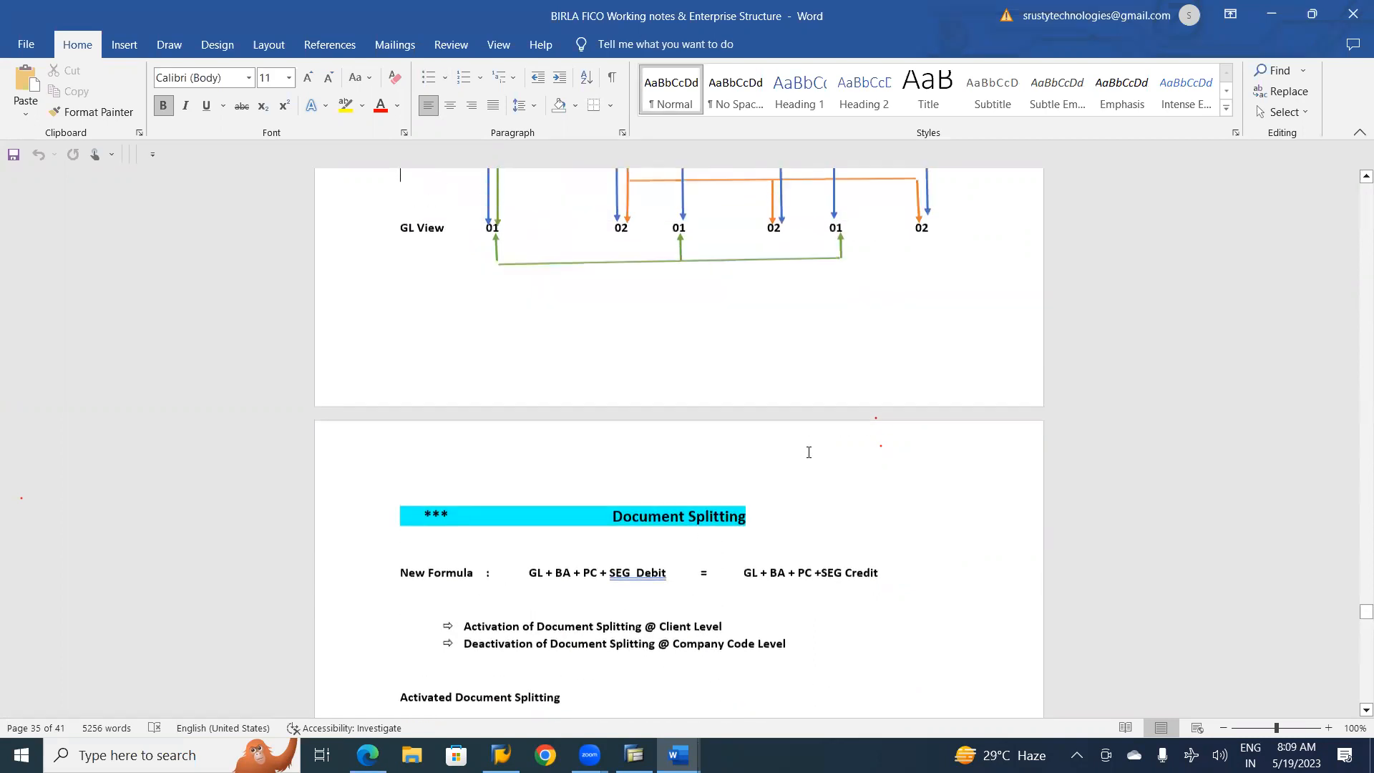
pyautogui.scroll(12, 808, 452)
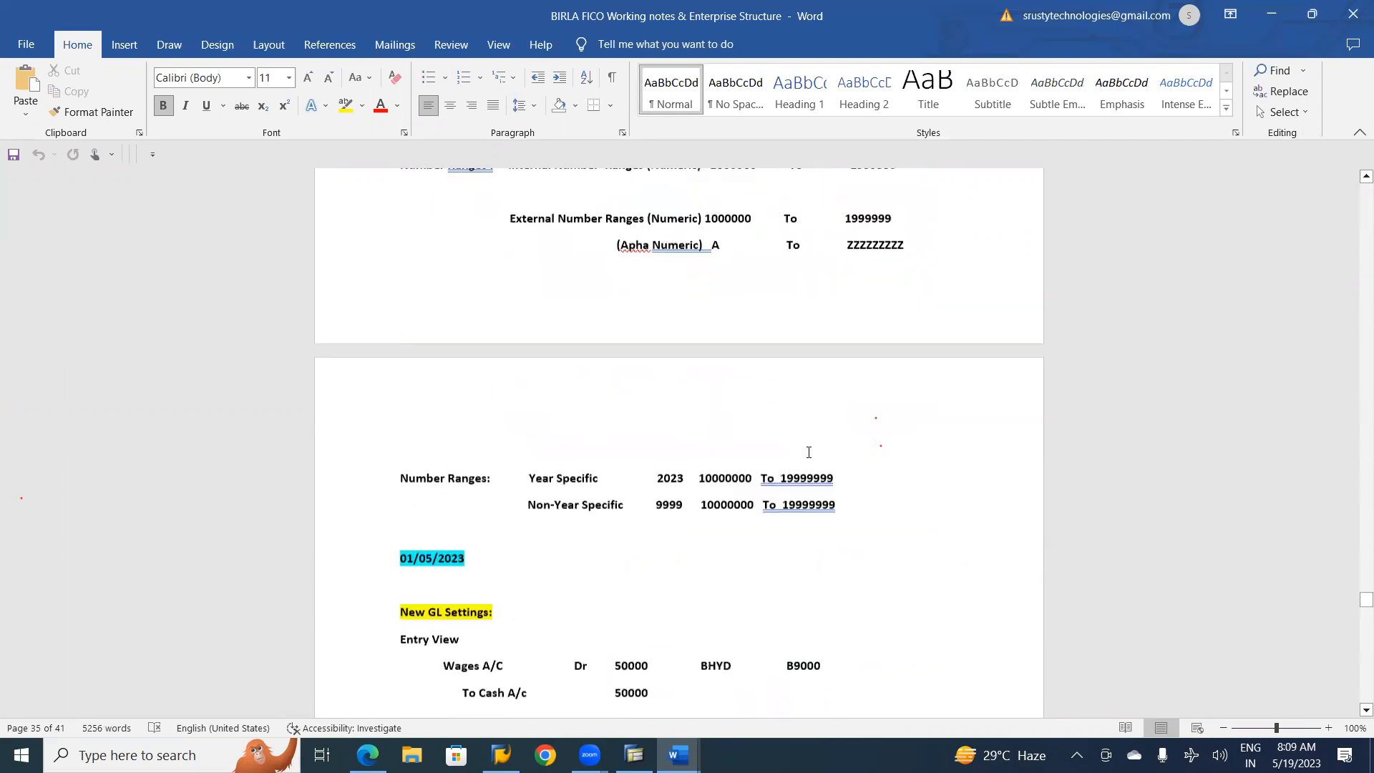
pyautogui.scroll(8, 809, 452)
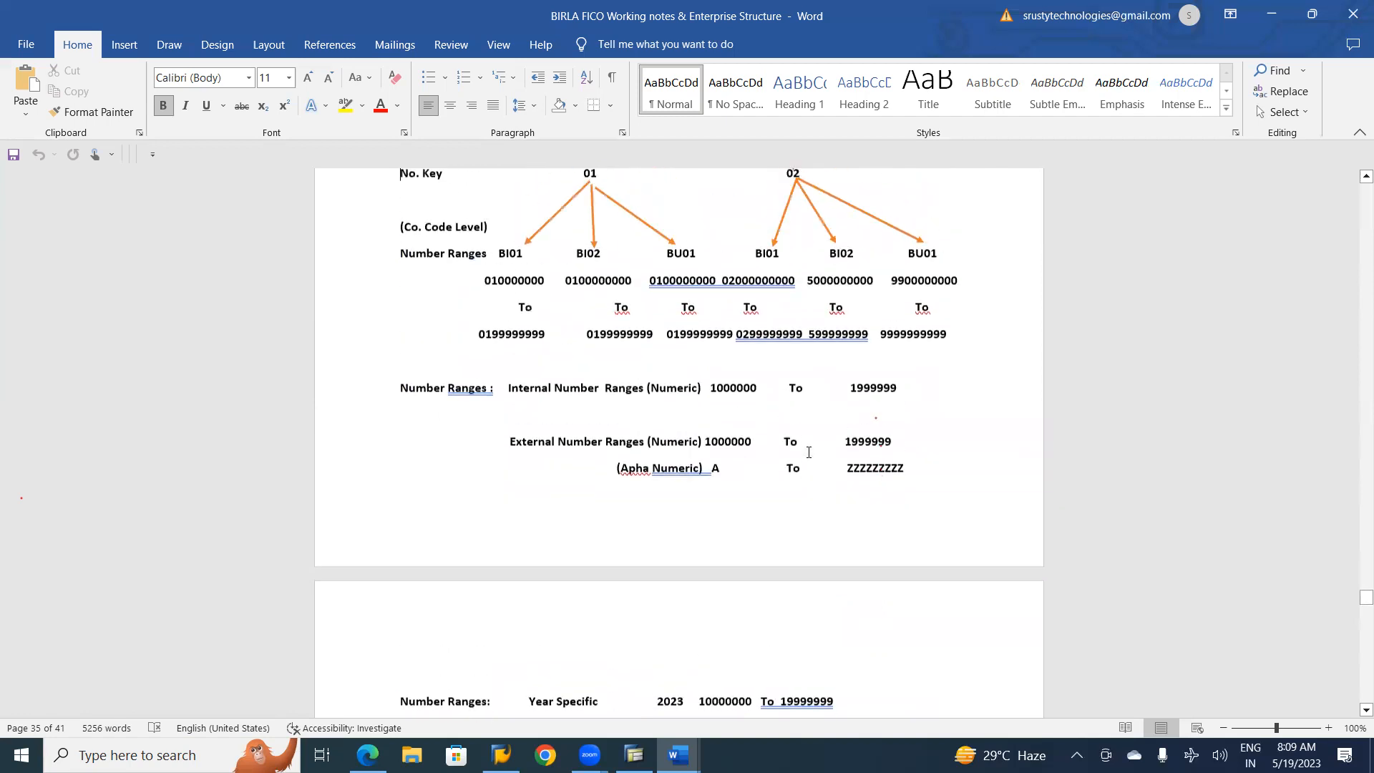
pyautogui.scroll(18, 808, 452)
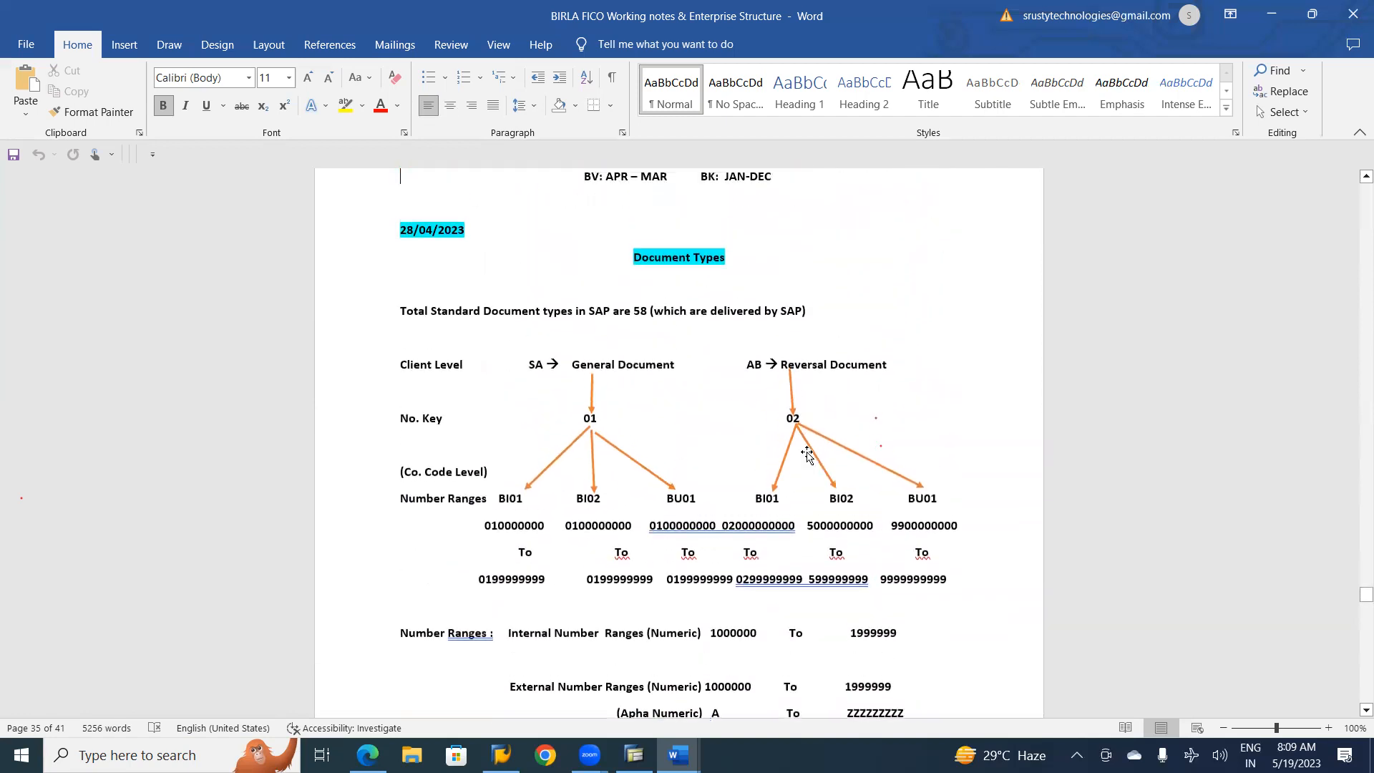
pyautogui.scroll(7, 809, 453)
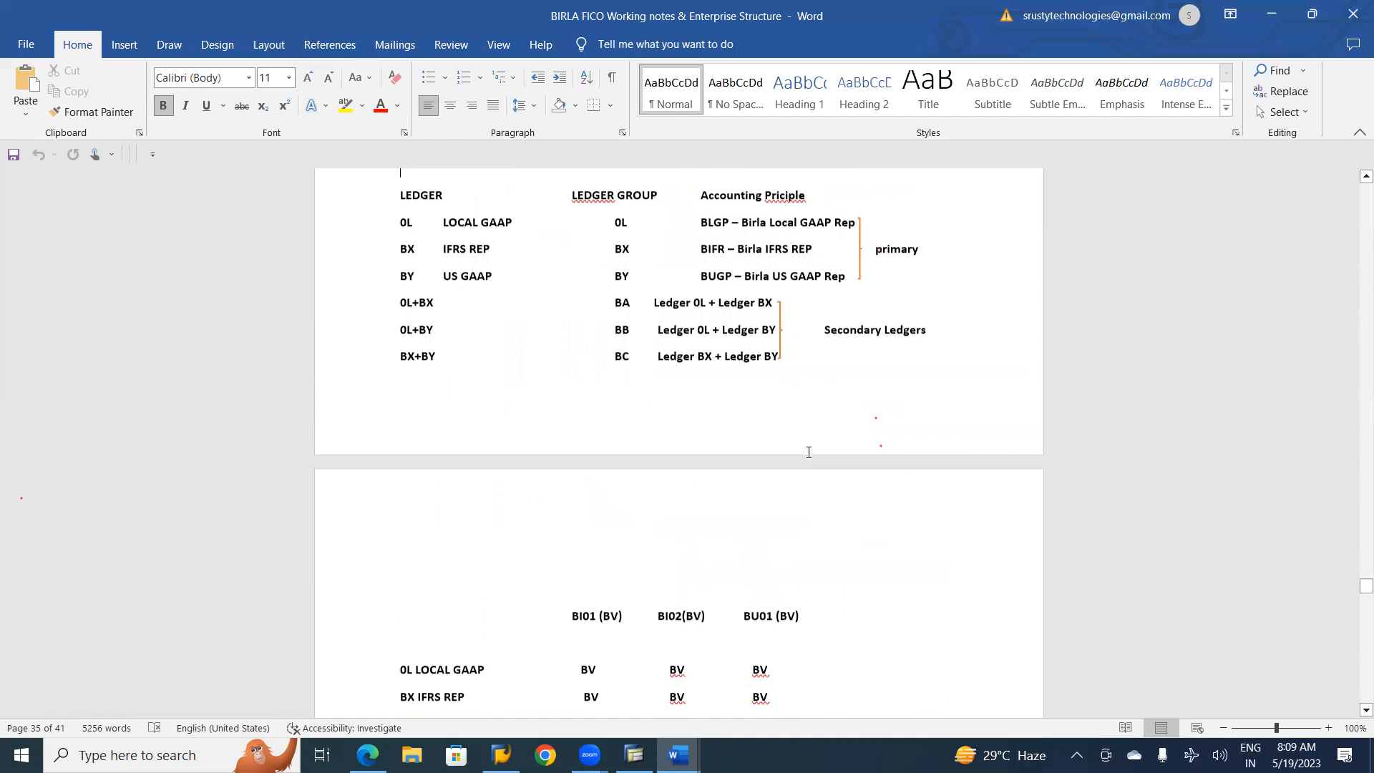
pyautogui.scroll(20, 808, 452)
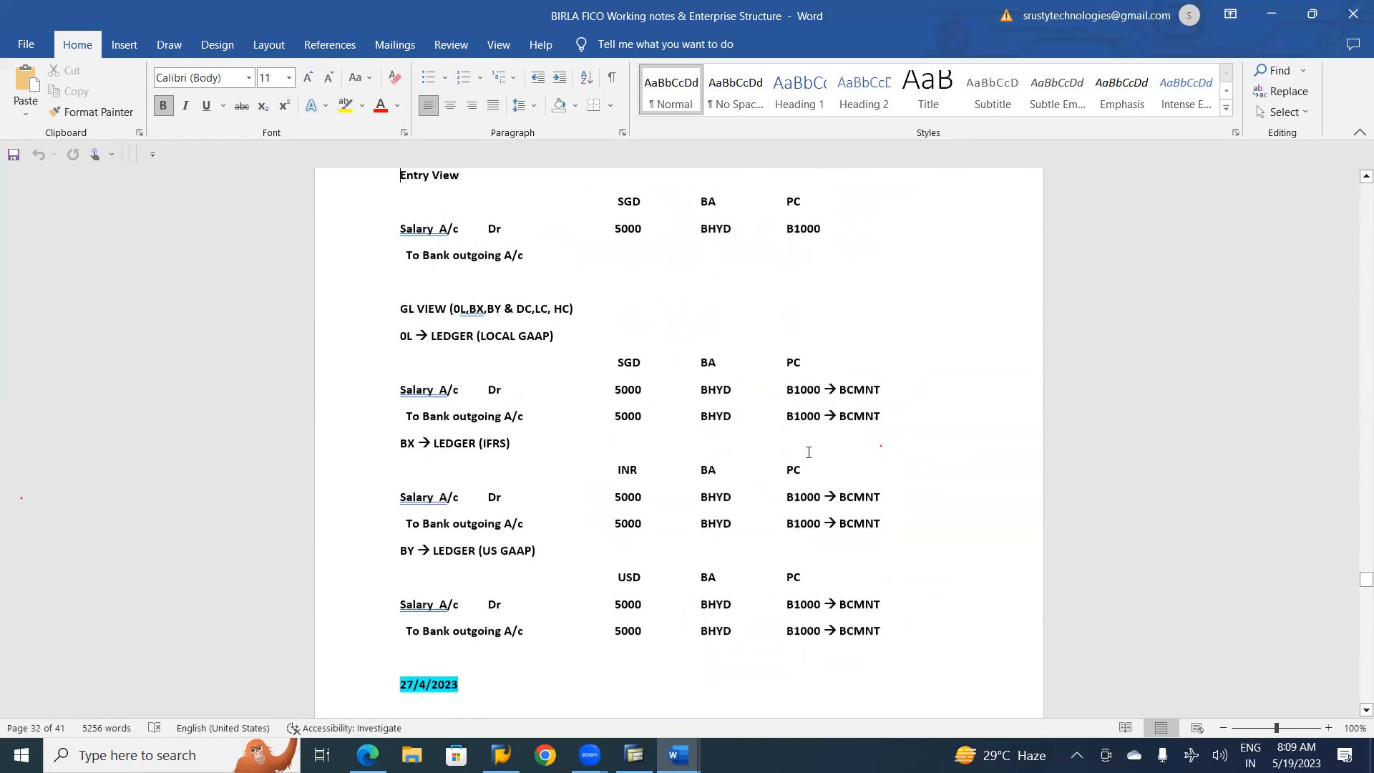
pyautogui.scroll(7, 808, 452)
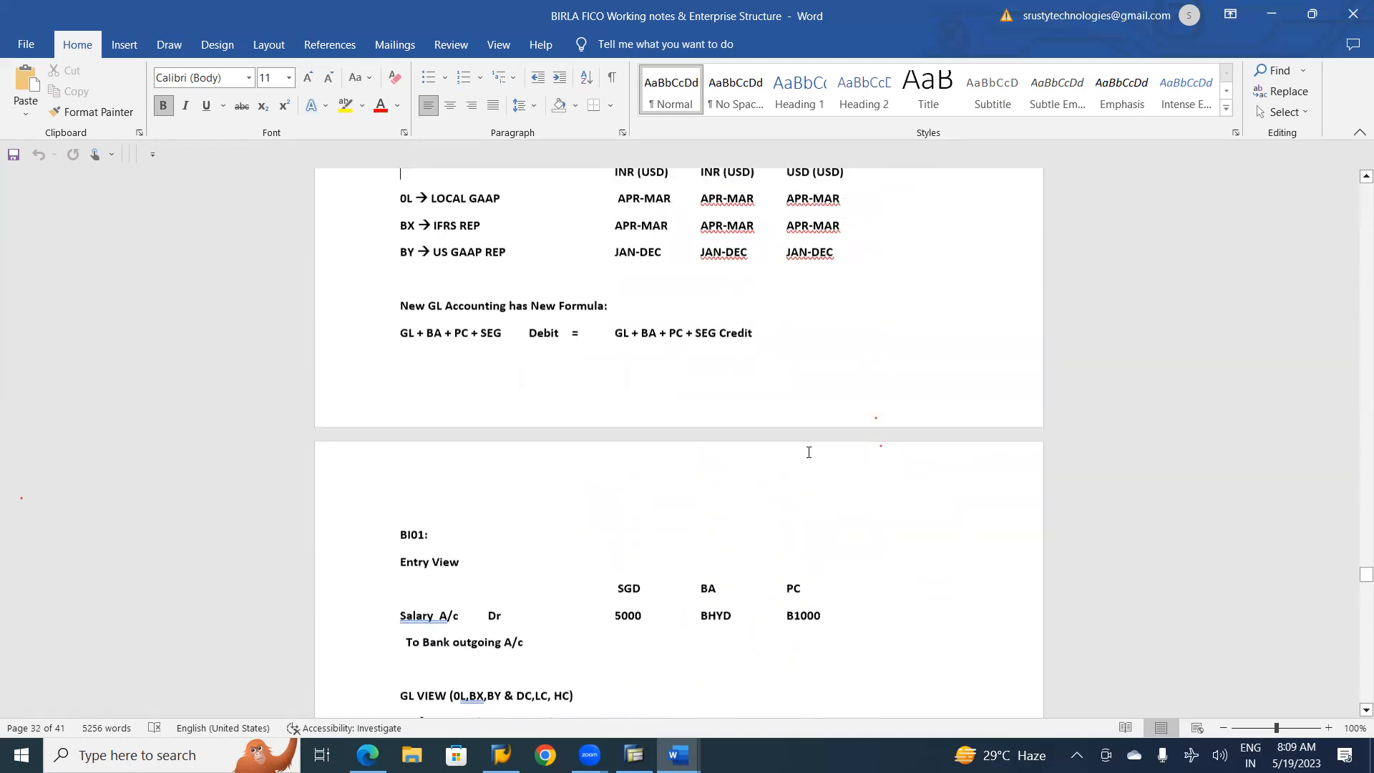
pyautogui.scroll(4, 808, 452)
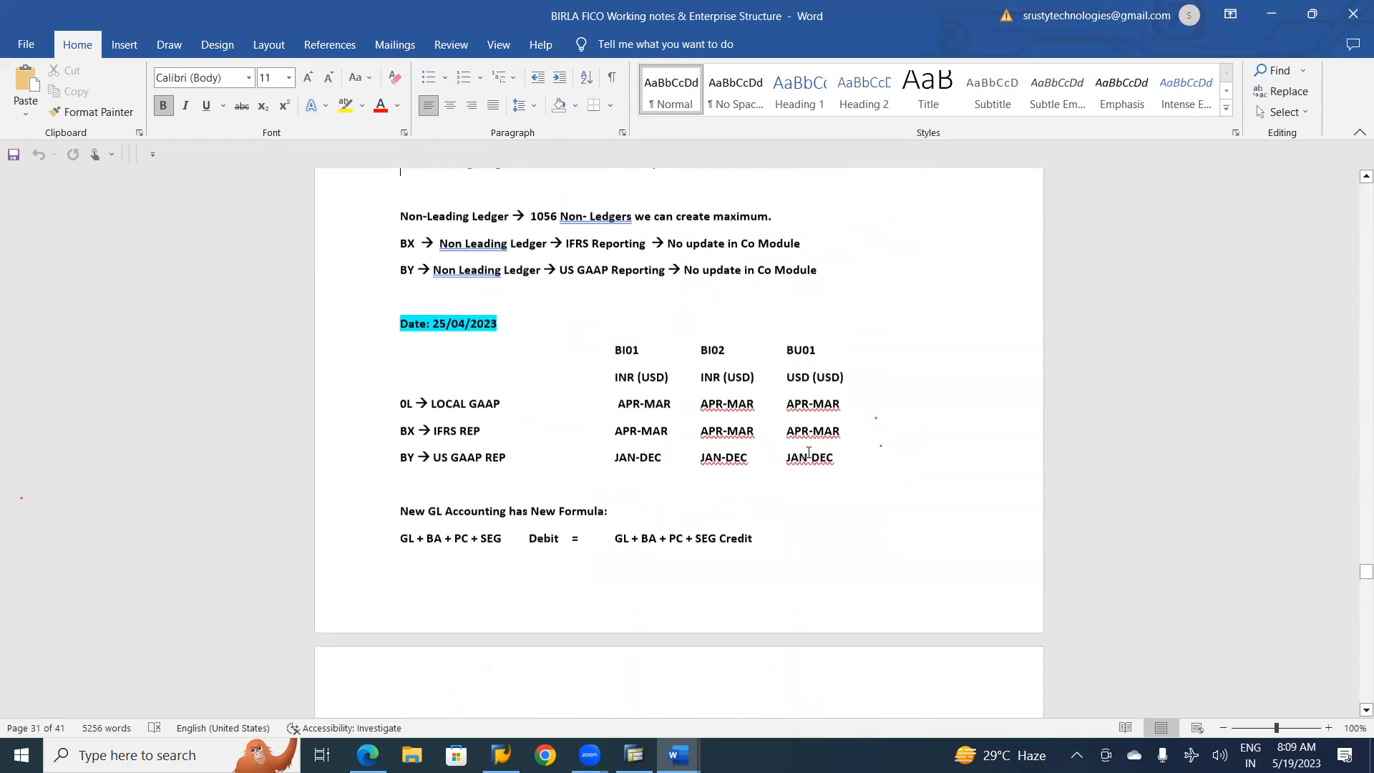
pyautogui.scroll(-20, 809, 452)
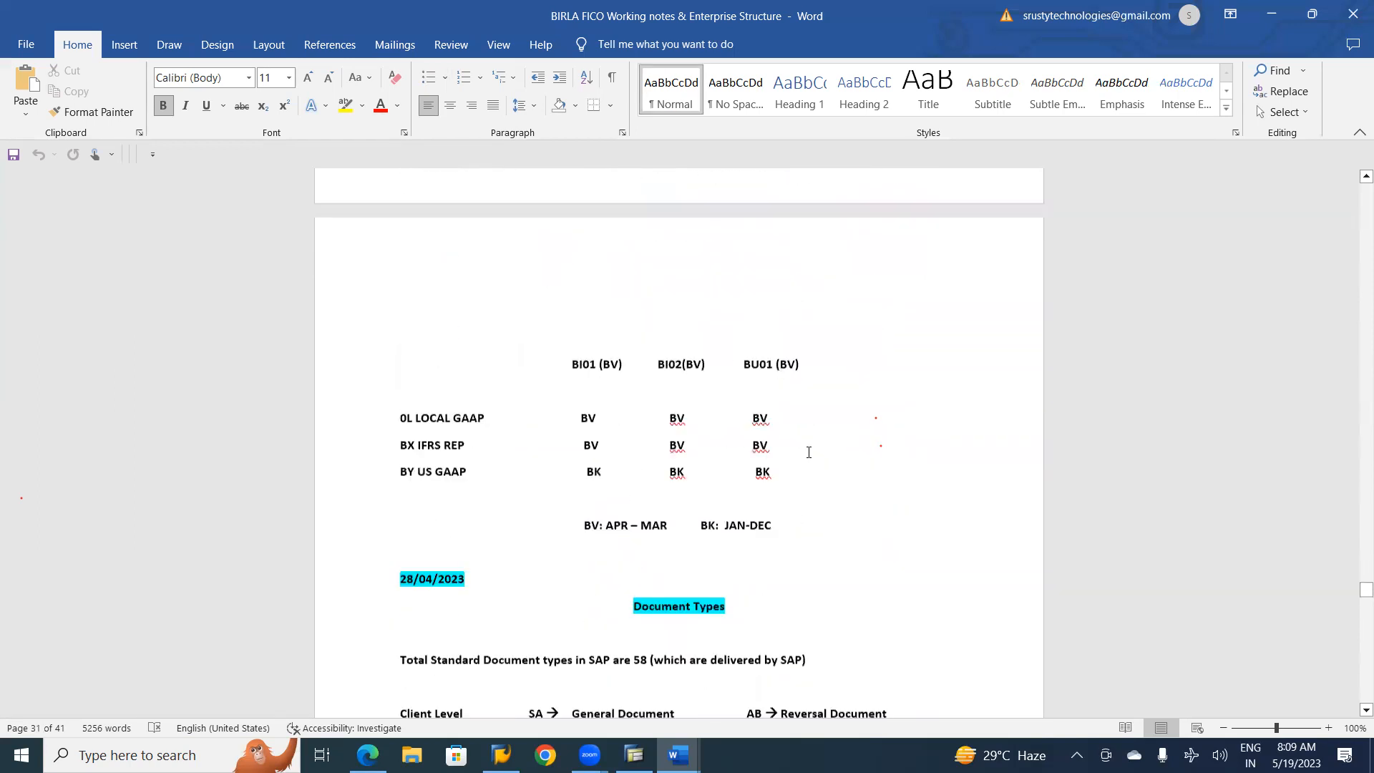
pyautogui.scroll(-20, 808, 453)
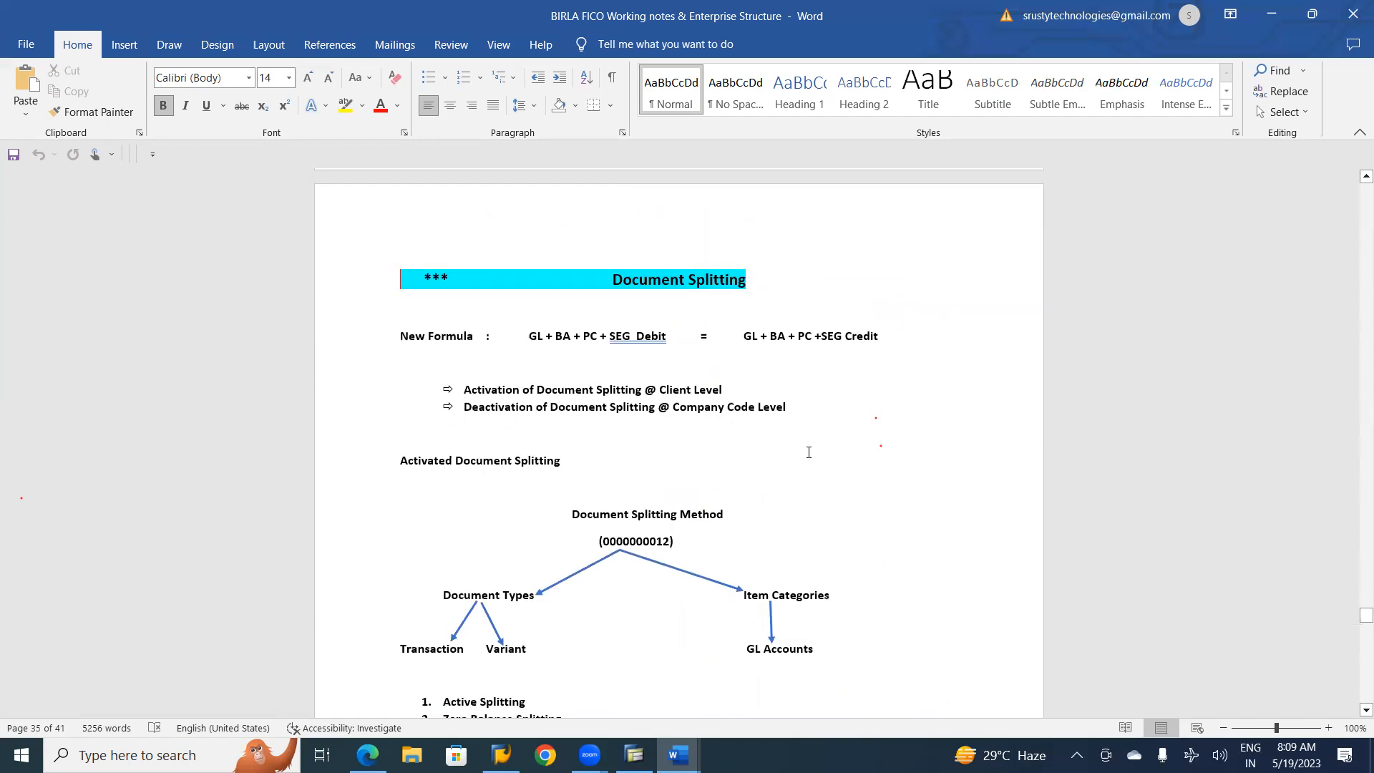
# Read on through the zero balance and passive splitting scenarios in the Birla notes, down to the GL accounts list
pyautogui.scroll(-15, 809, 452)
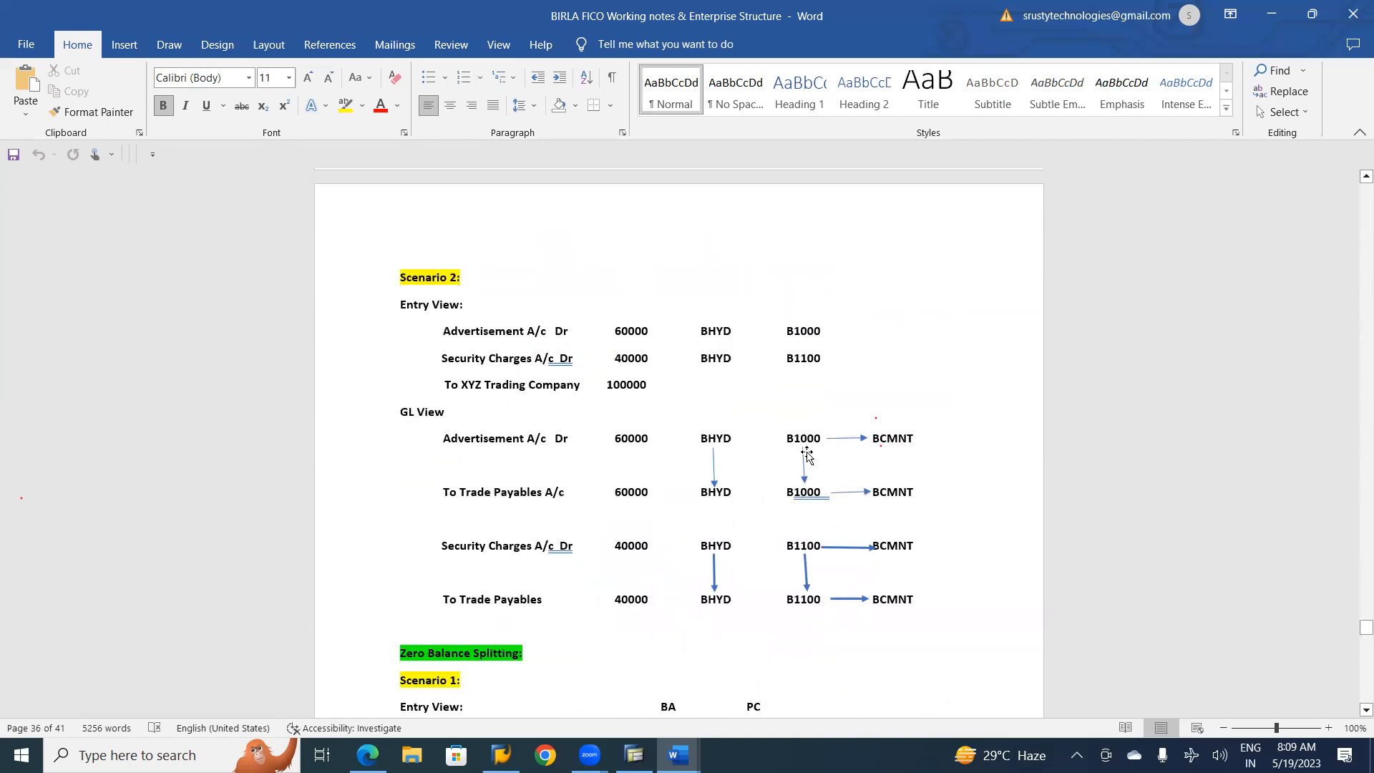
pyautogui.scroll(-12, 807, 454)
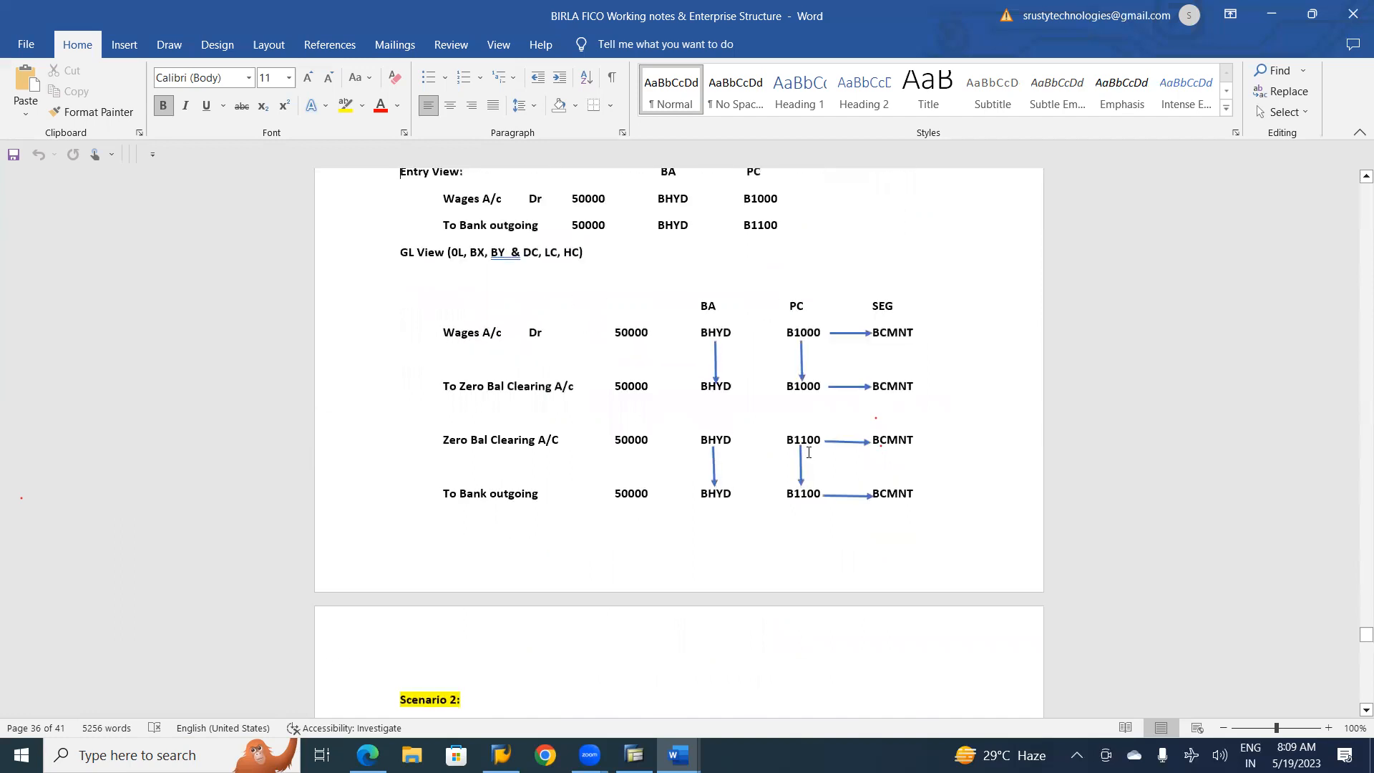
pyautogui.scroll(-10, 809, 452)
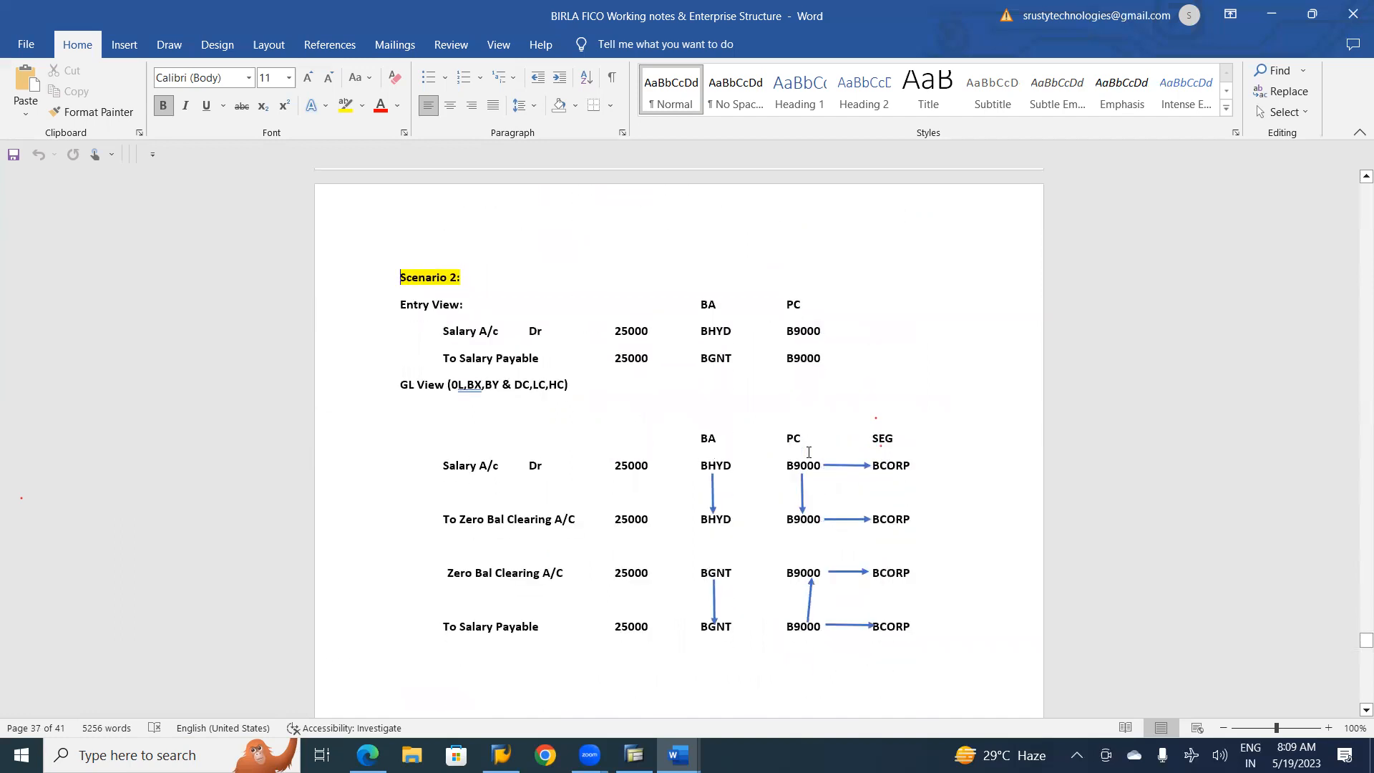
pyautogui.scroll(-10, 809, 452)
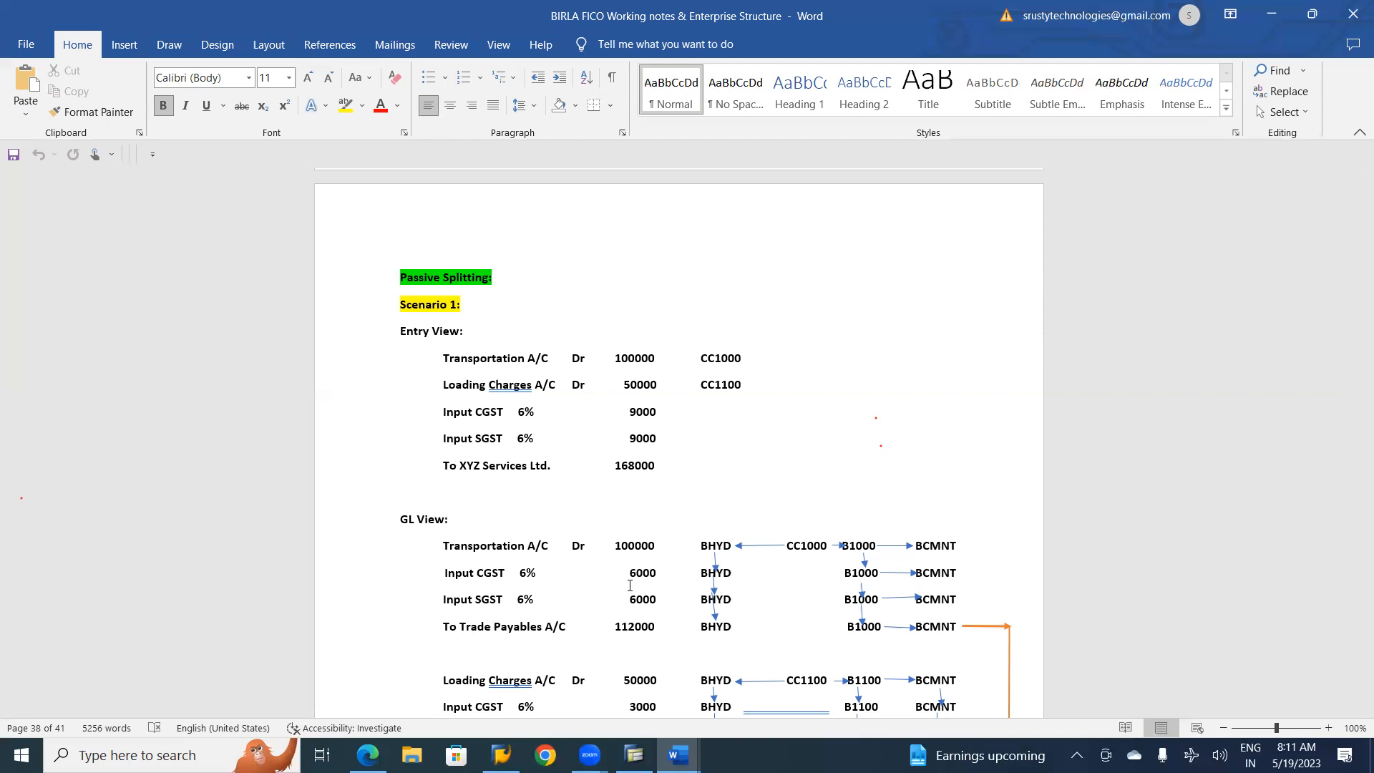
pyautogui.scroll(-20, 630, 585)
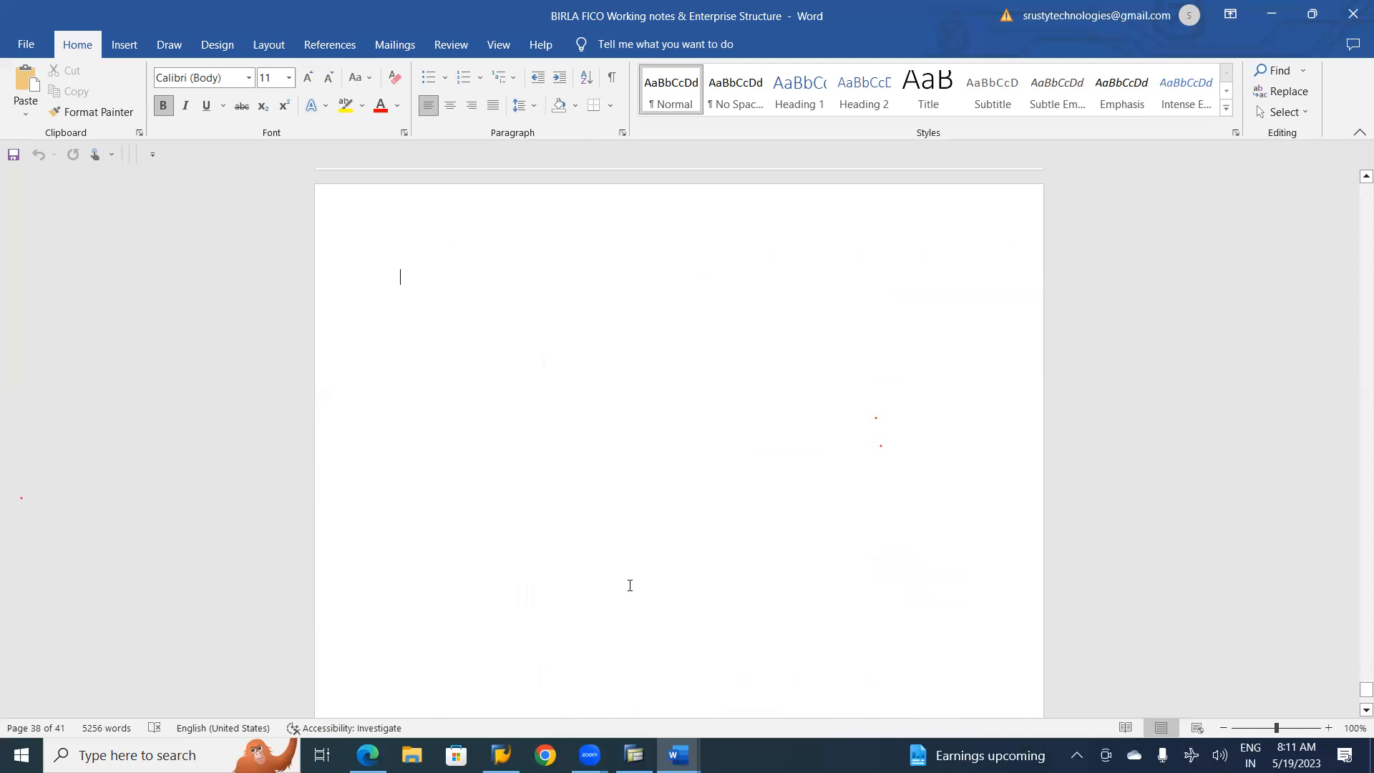
pyautogui.scroll(10, 630, 585)
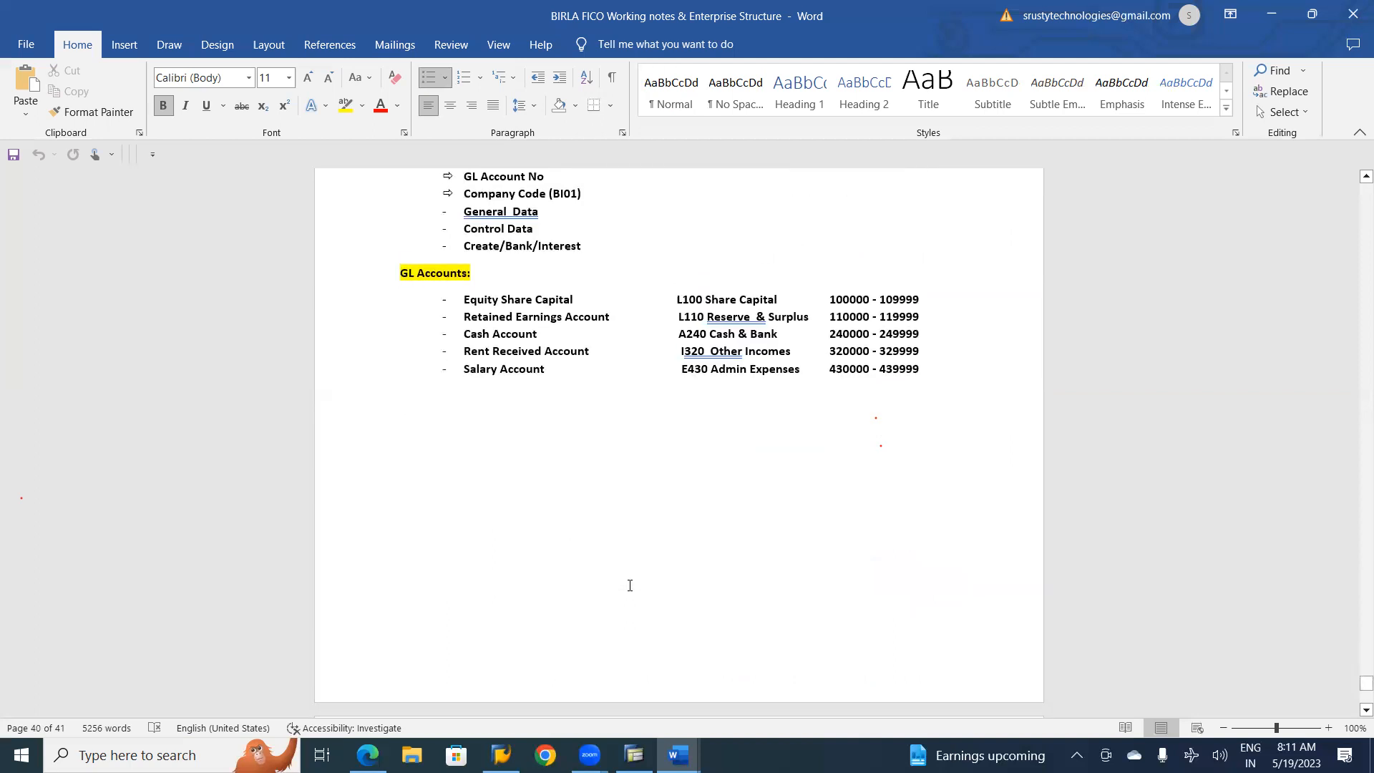
pyautogui.hotkey('alt', 'Tab')
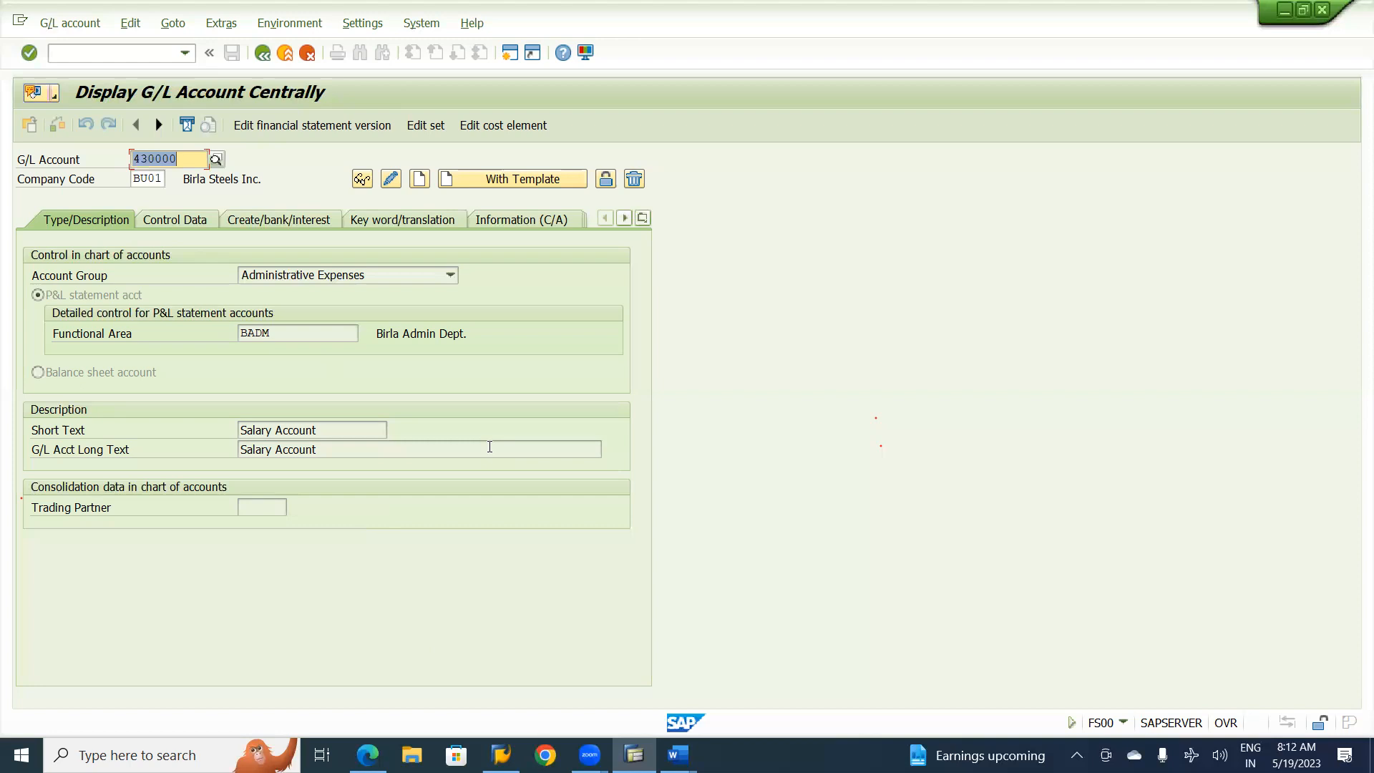
pyautogui.hotkey('alt', 'Tab')
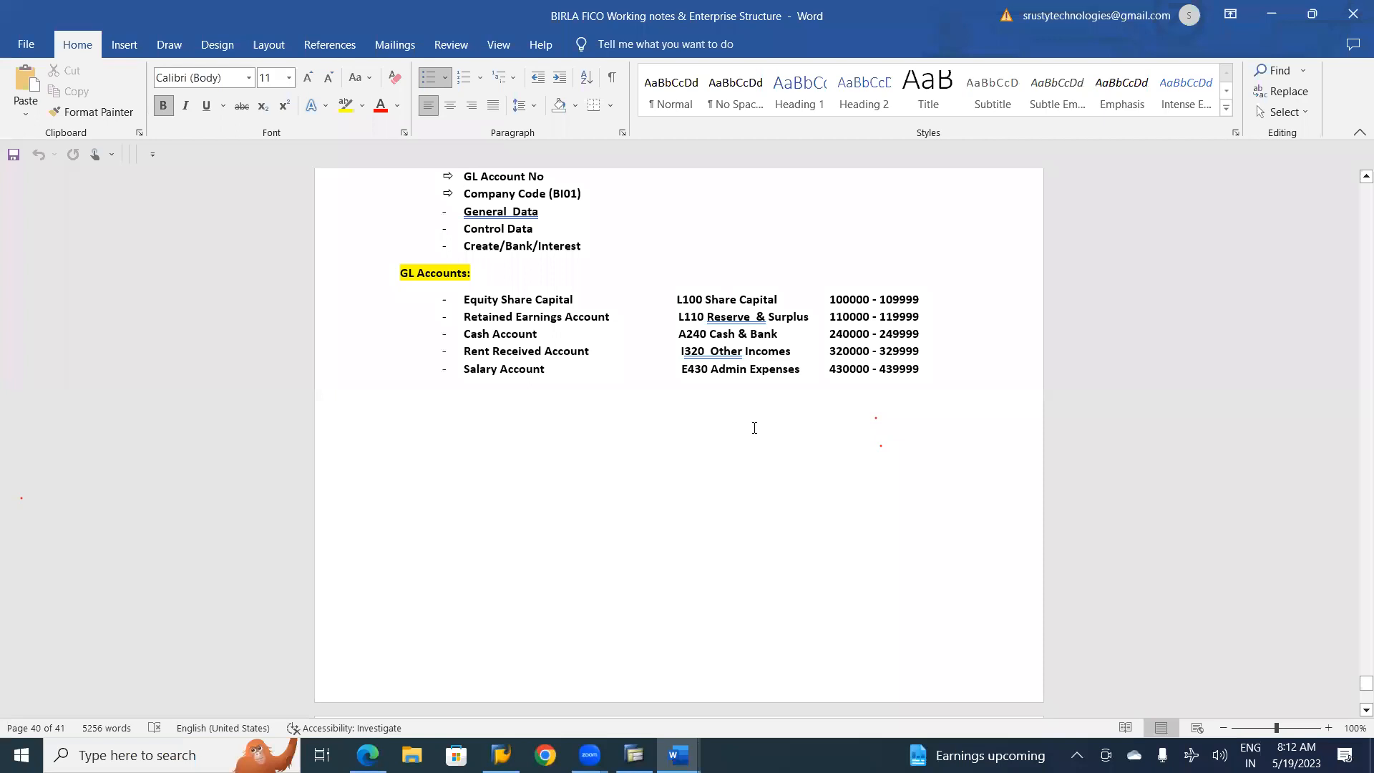
# Add an "Entry :" heading below the GL accounts list in the Birla notes
pyautogui.press('Return')
pyautogui.press('Return')
pyautogui.press('Return')
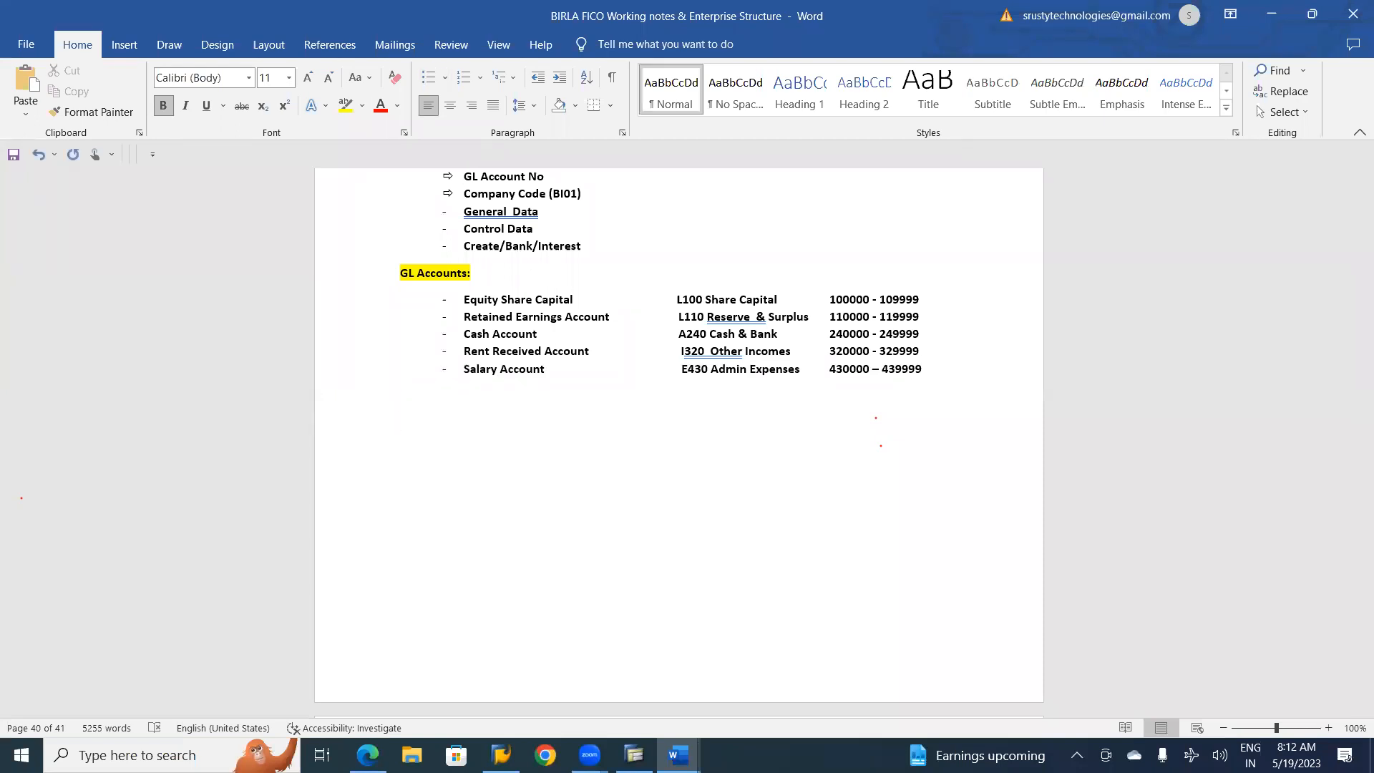
pyautogui.write('eNT')
pyautogui.press('BackSpace')
pyautogui.press('BackSpace')
pyautogui.press('BackSpace')
pyautogui.write('Entry ')
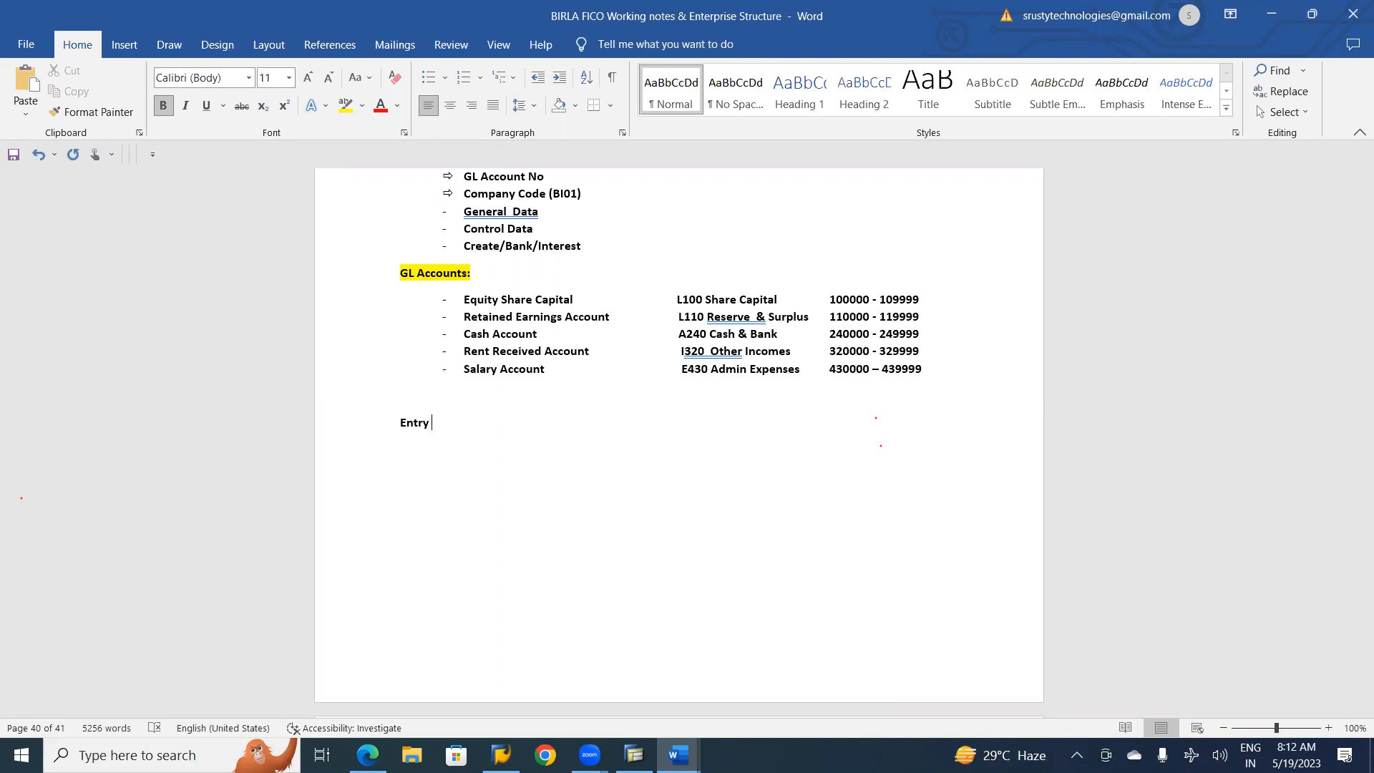
pyautogui.write(':')
pyautogui.press('Return')
# Write the debit line "Cash A/c Dr 10000 EUR" under the entry heading
pyautogui.write('Casj')
pyautogui.press('BackSpace')
pyautogui.press('BackSpace')
pyautogui.write('h A/c  Dr      10000  EUR ')
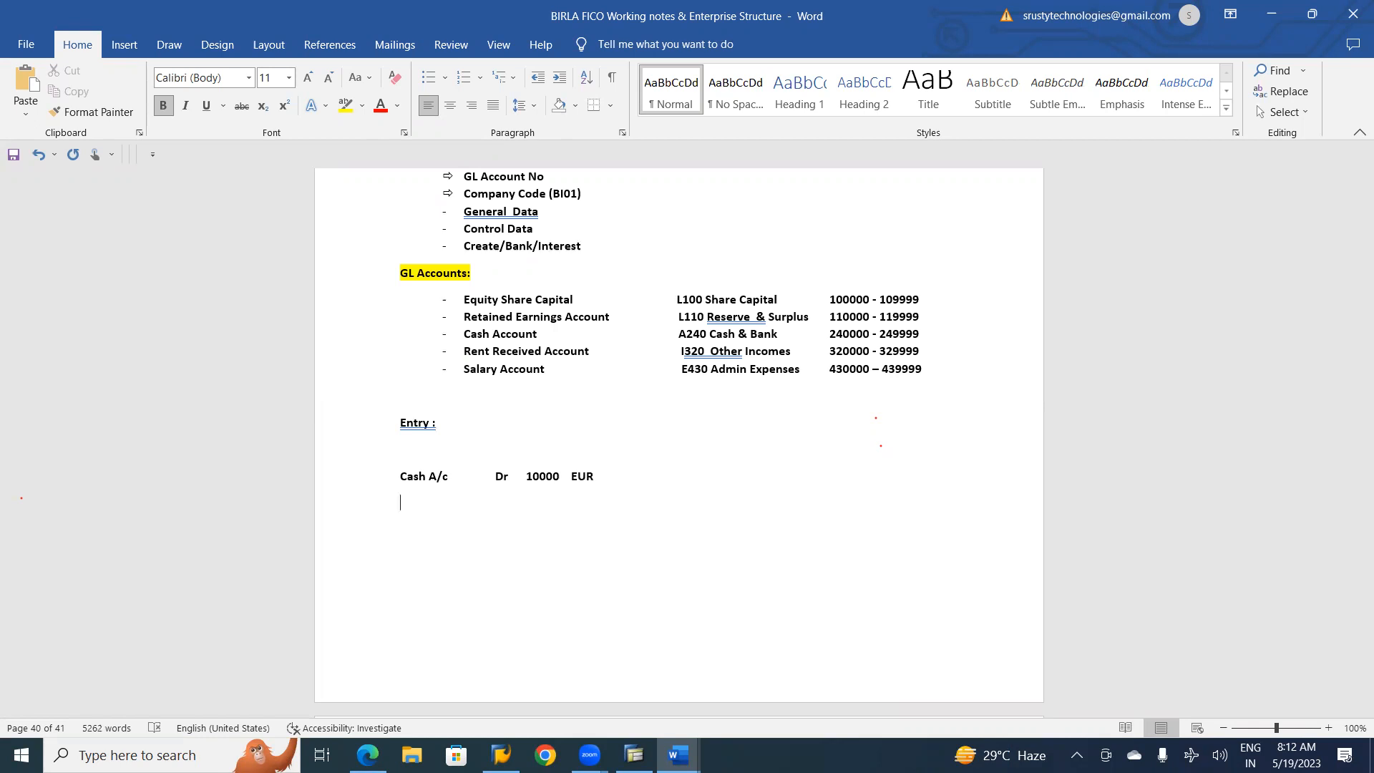
# Write the credit line "To Equity Share Cap 10000" below the cash line
pyautogui.write('t')
pyautogui.press('BackSpace')
pyautogui.write('t')
pyautogui.press('BackSpace')
pyautogui.write('To Equity')
pyautogui.press('BackSpace')
pyautogui.press('BackSpace')
pyautogui.press('BackSpace')
pyautogui.press('BackSpace')
pyautogui.write('uity Share Capi')
pyautogui.press('Tab')
pyautogui.write('10000')
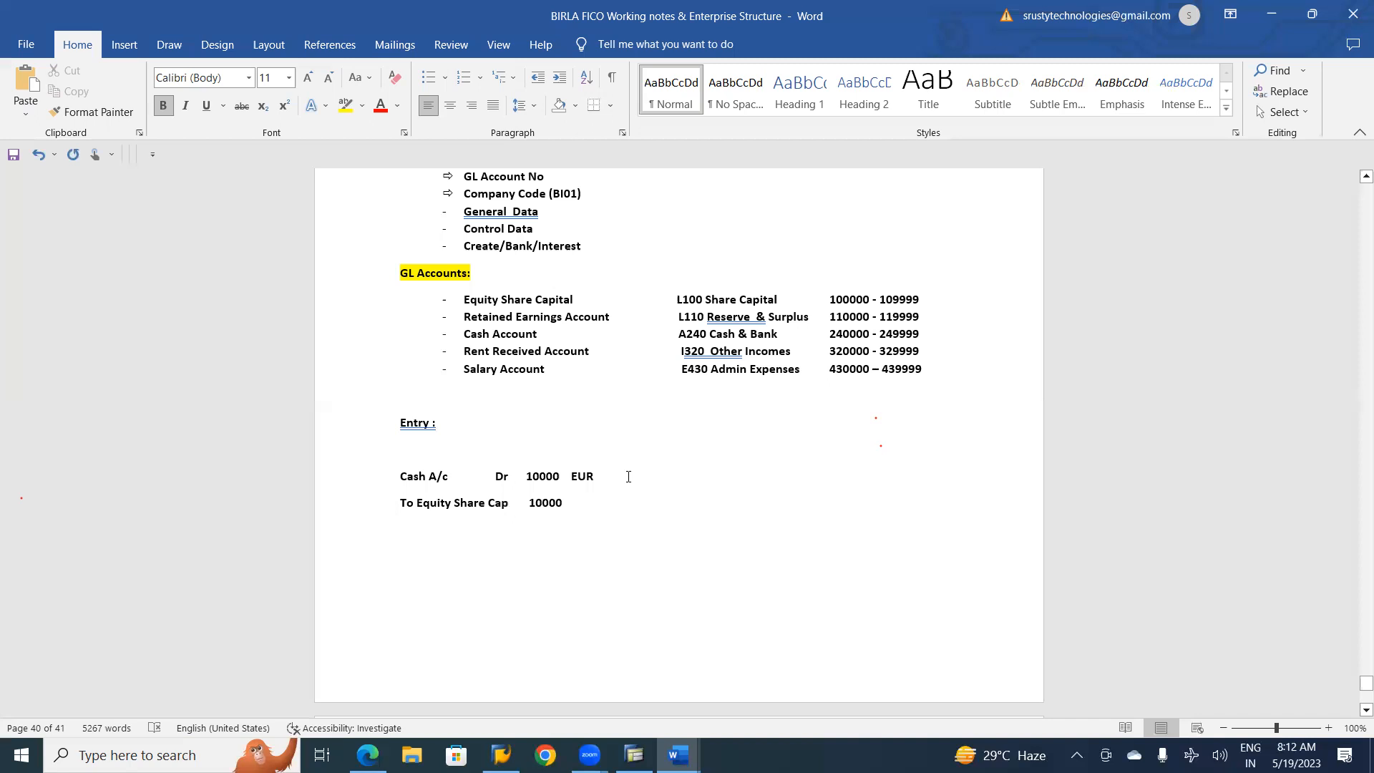
# Change the cash line's currency to SGD, add SGD to the equity share capital line, and save the notes
pyautogui.press('BackSpace')
pyautogui.press('BackSpace')
pyautogui.press('BackSpace')
pyautogui.write('SGD')
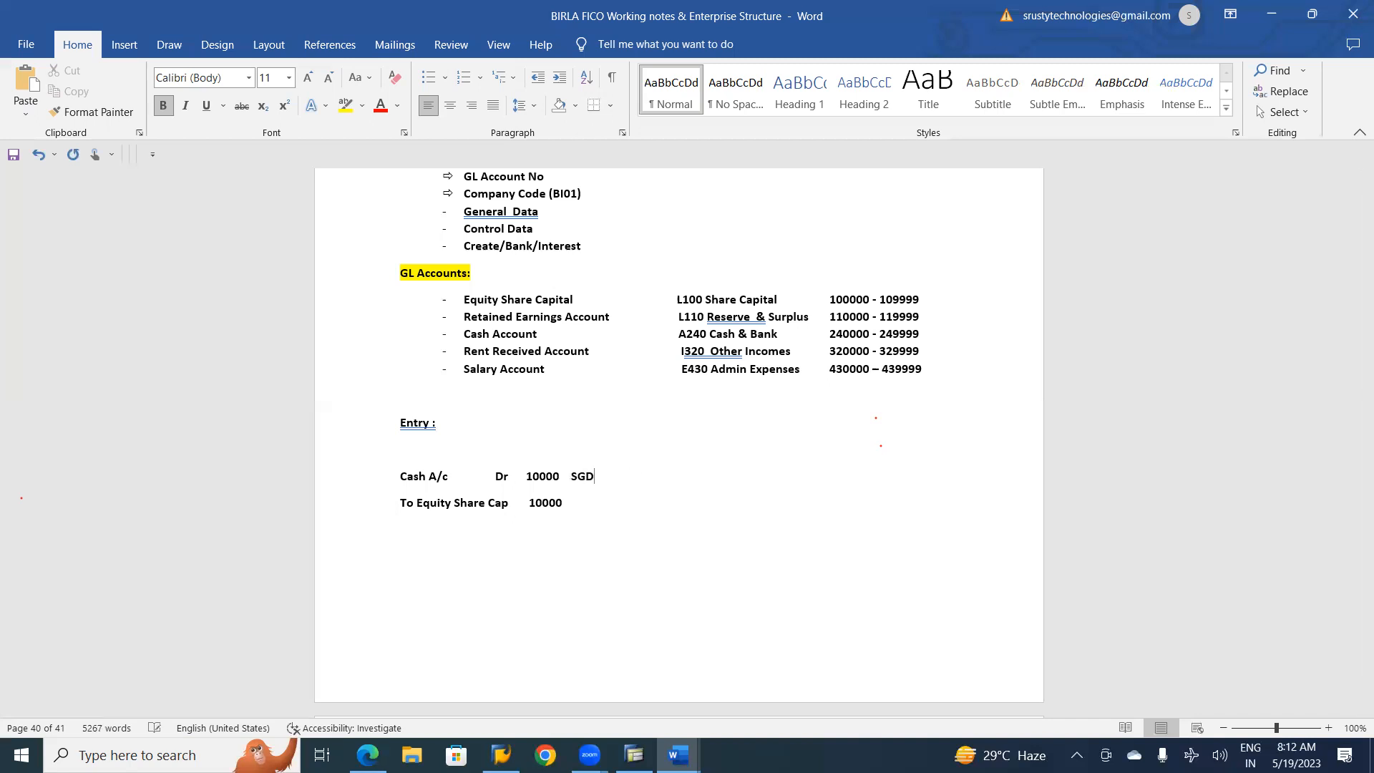
pyautogui.write('SGD')
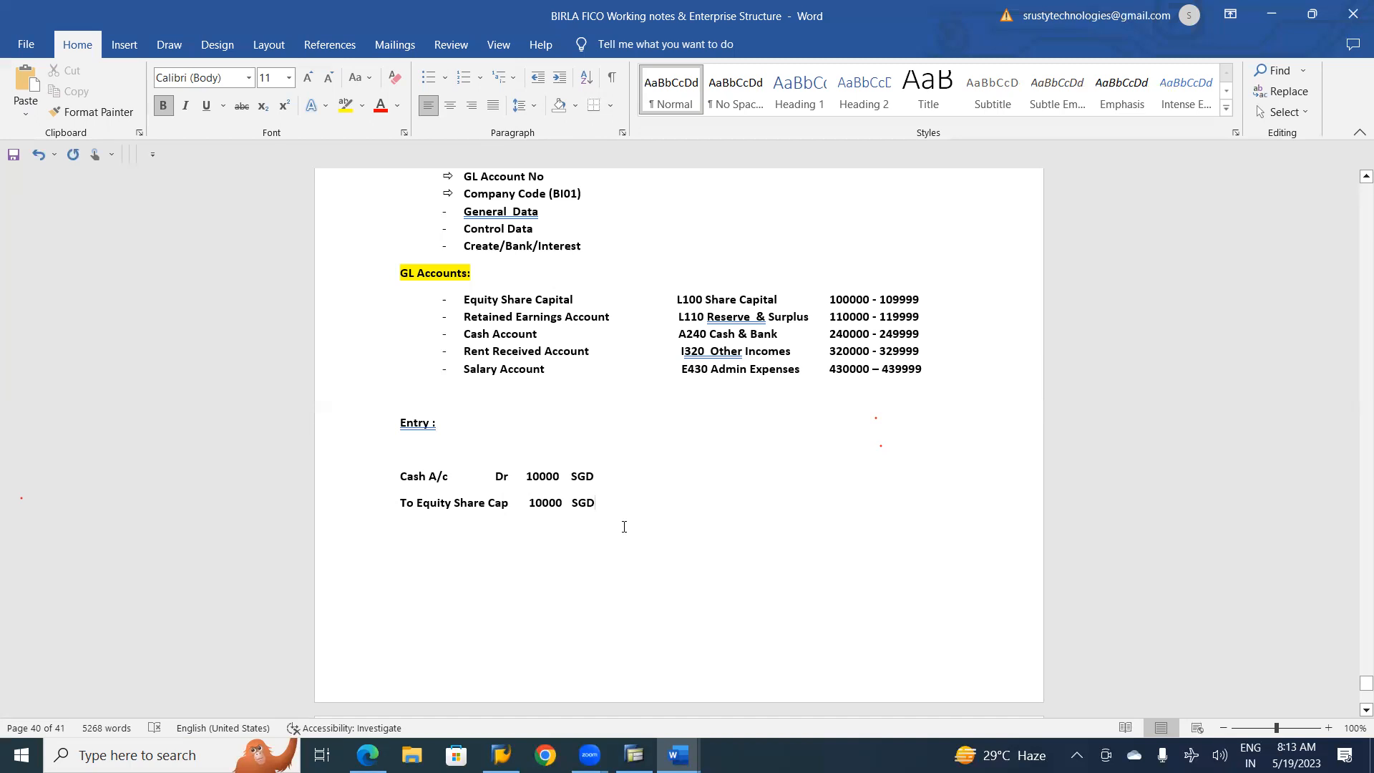
pyautogui.hotkey('ctrl', 's')
# Highlight the "Entry :" heading in yellow
pyautogui.moveTo(438, 422); pyautogui.dragTo(384, 422)
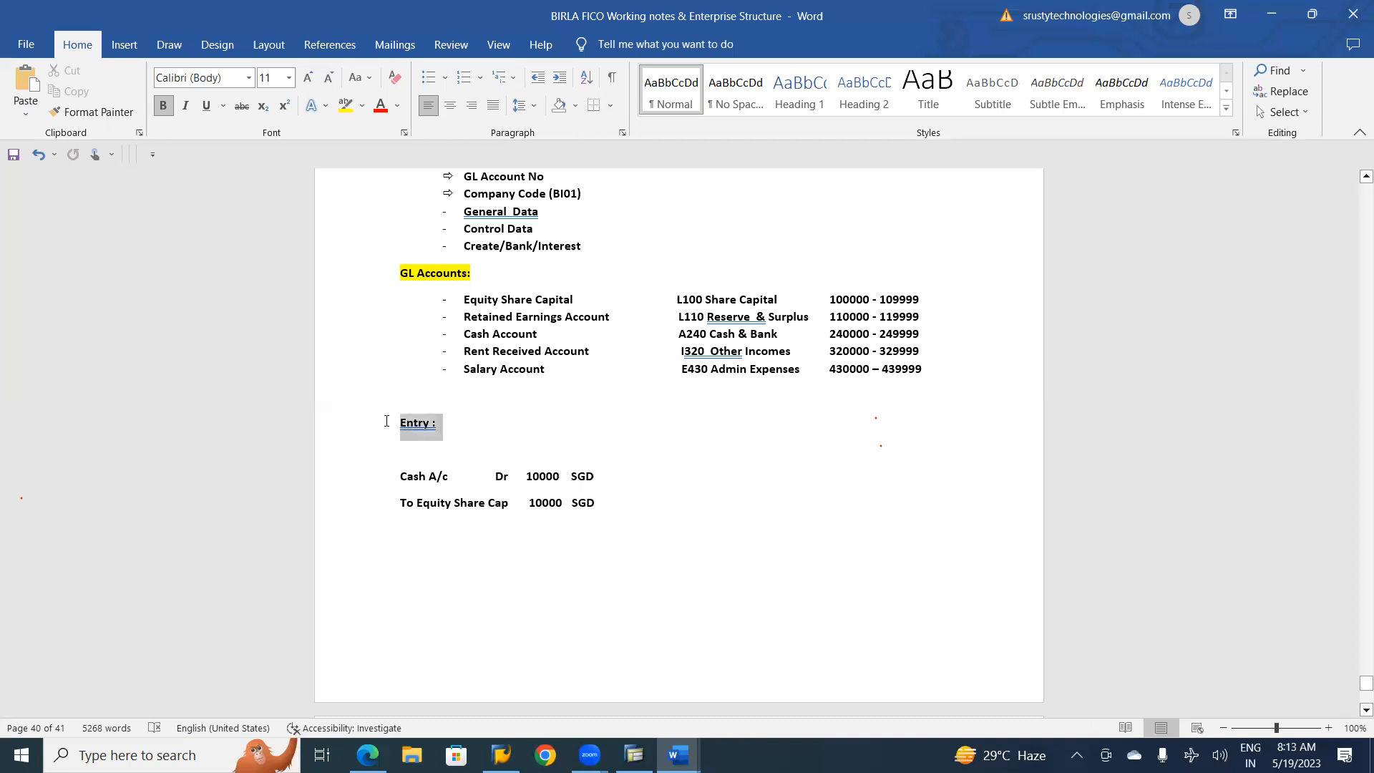
pyautogui.click(343, 105)
pyautogui.click(630, 438)
pyautogui.press('Return')
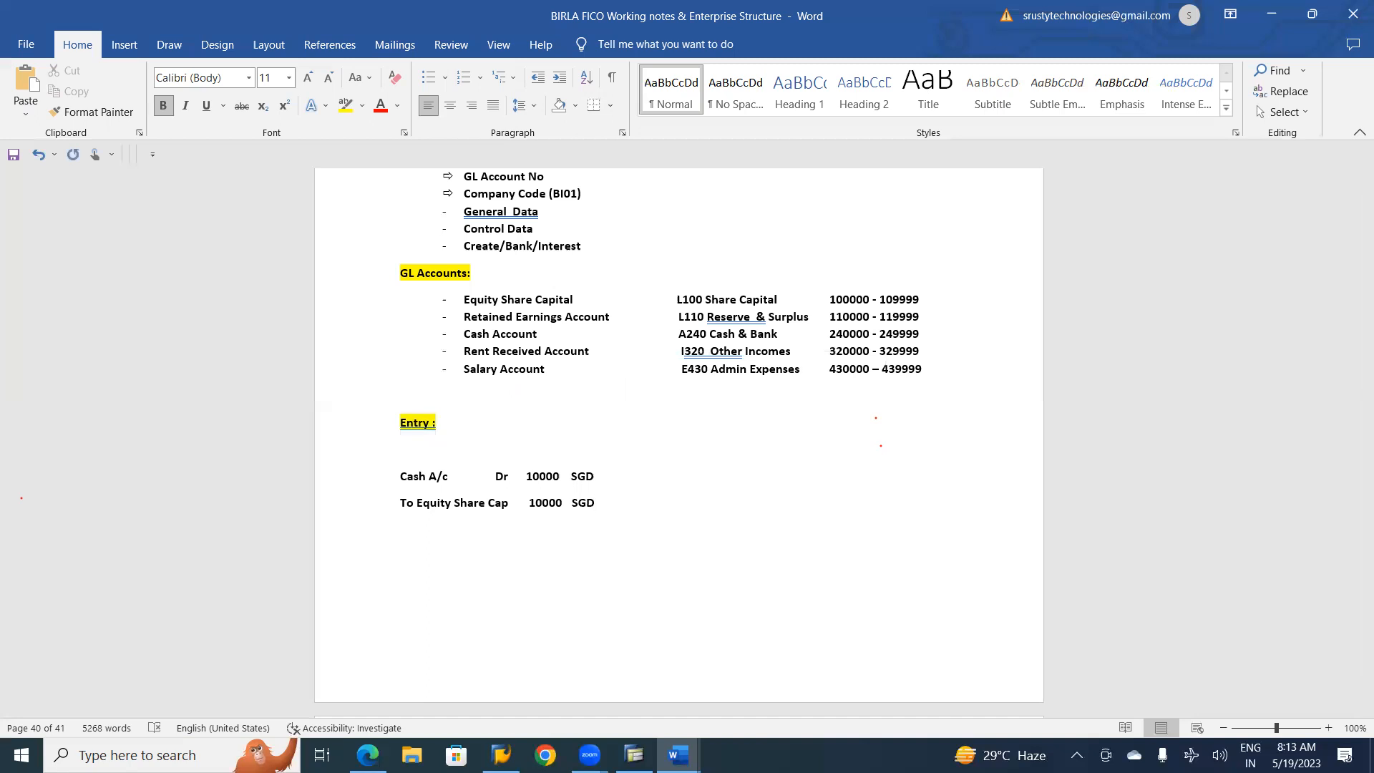
# Switch to the SAP FI CO material document in Word and look up the path for single-screen general document posting
pyautogui.hotkey('alt', 'Tab')
pyautogui.hotkey('alt', 'Tab')
pyautogui.hotkey('alt', 'Tab')
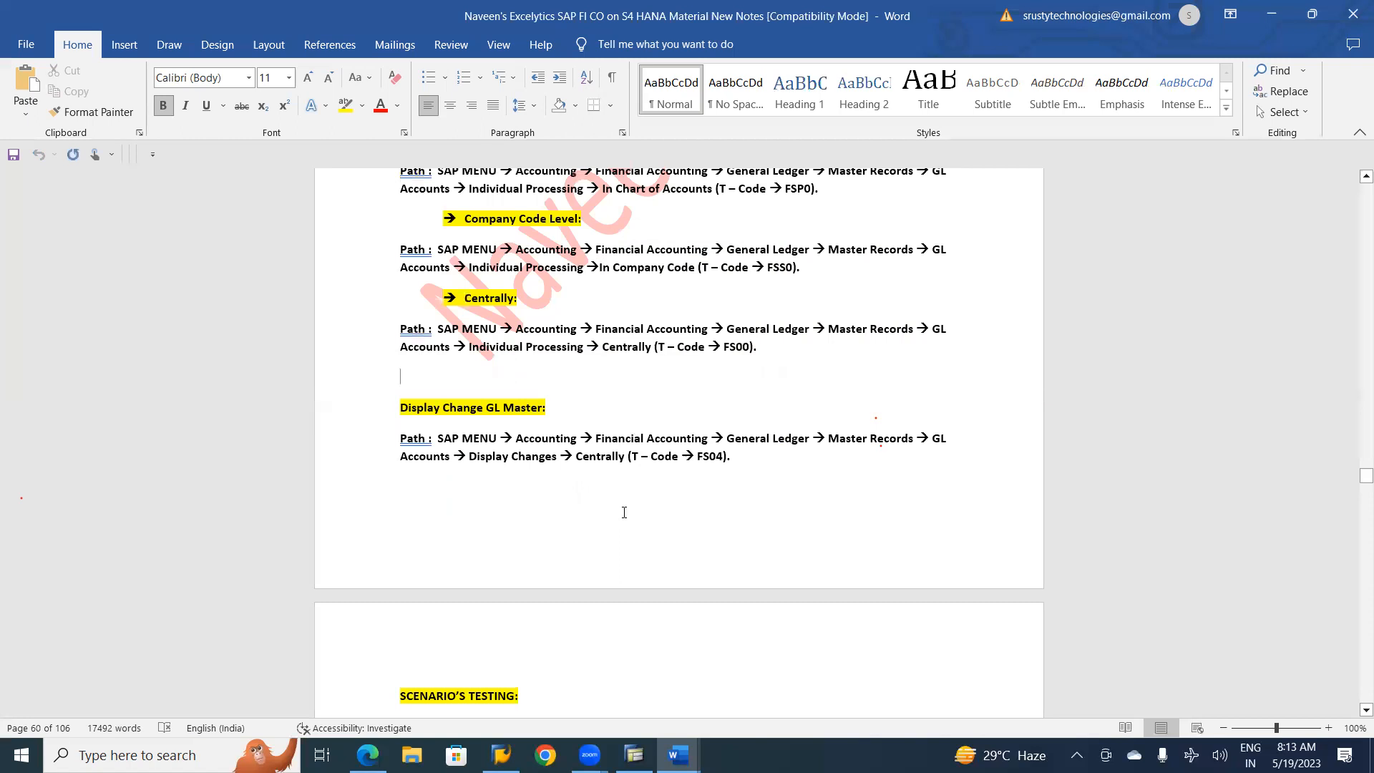
pyautogui.scroll(-3, 624, 513)
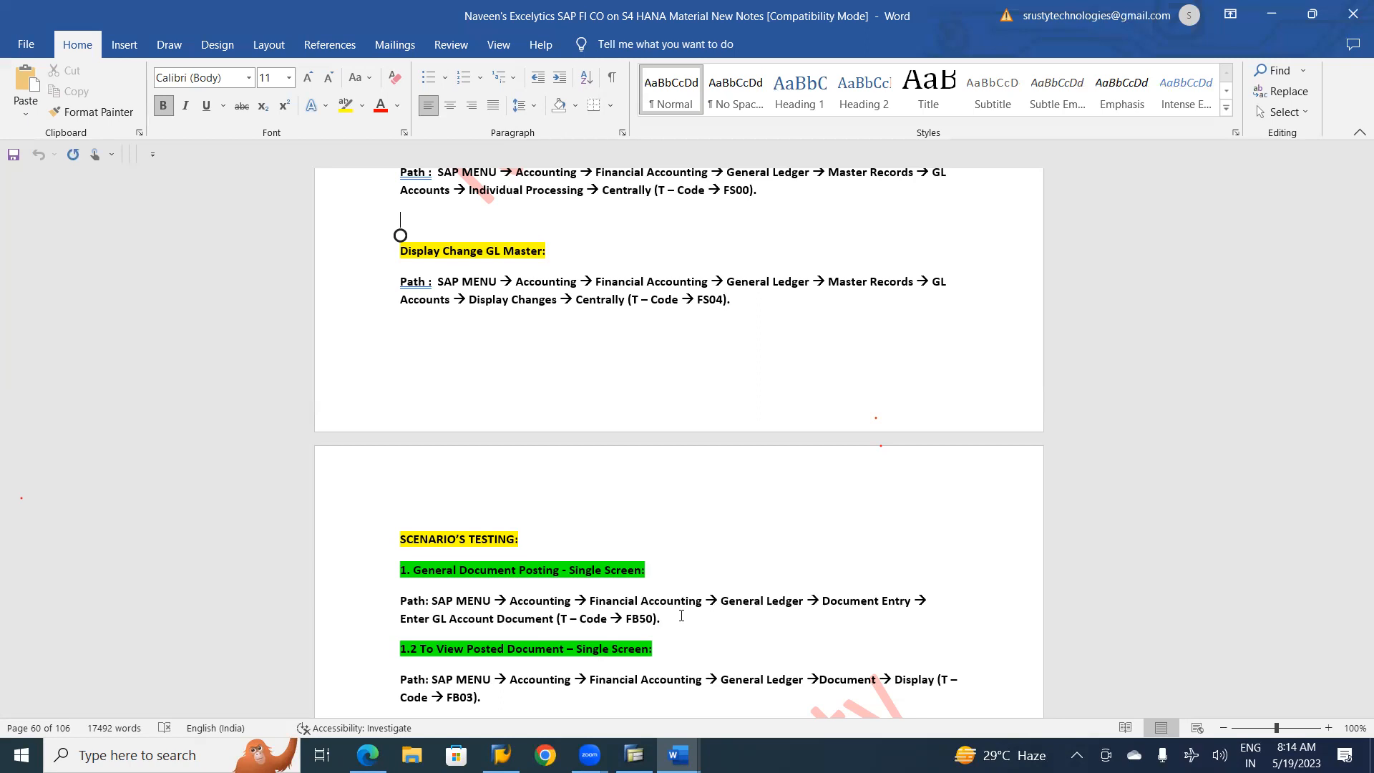
# Switch to SAP, leave the G/L account display, and open FB50 Enter G/L Account Document from the General Ledger document entry transactions
pyautogui.hotkey('alt', 'Tab')
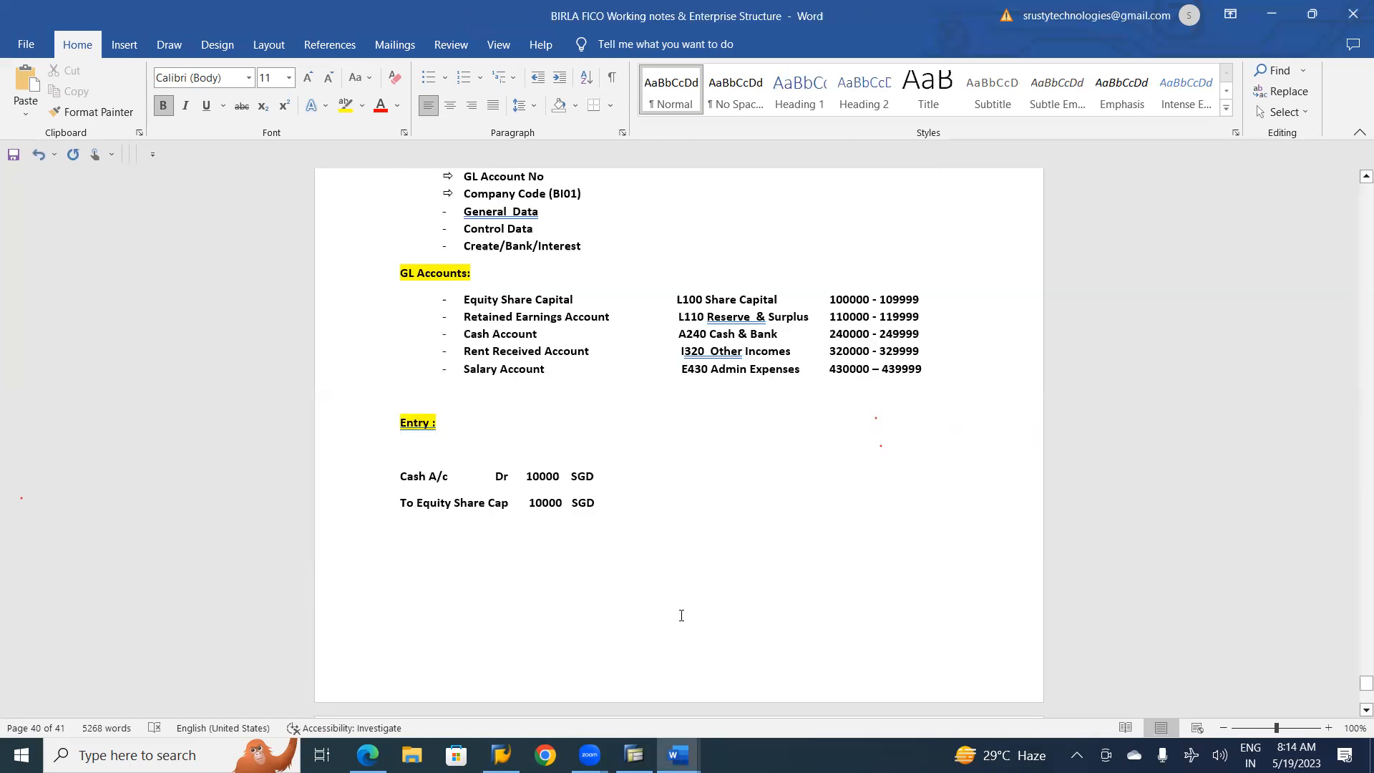
pyautogui.hotkey('alt', 'Tab')
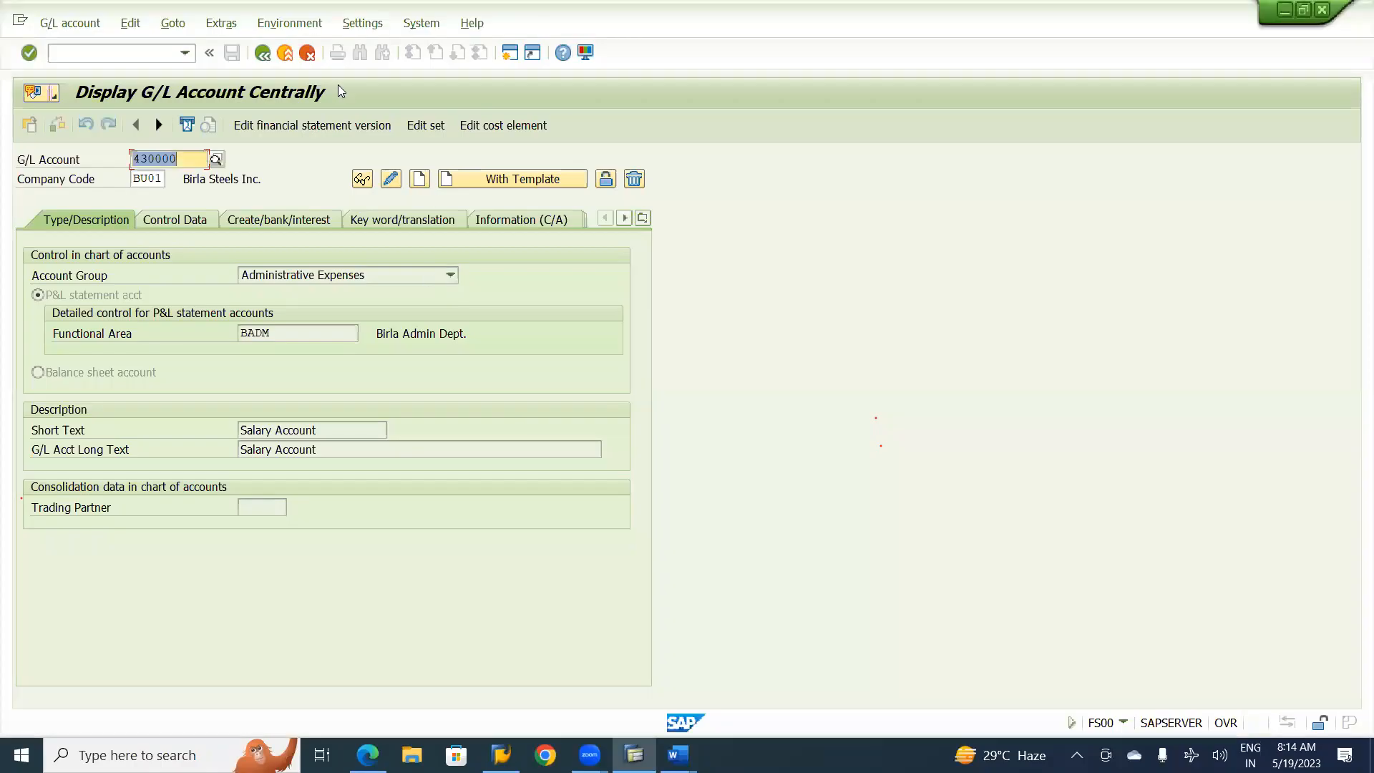
pyautogui.click(285, 54)
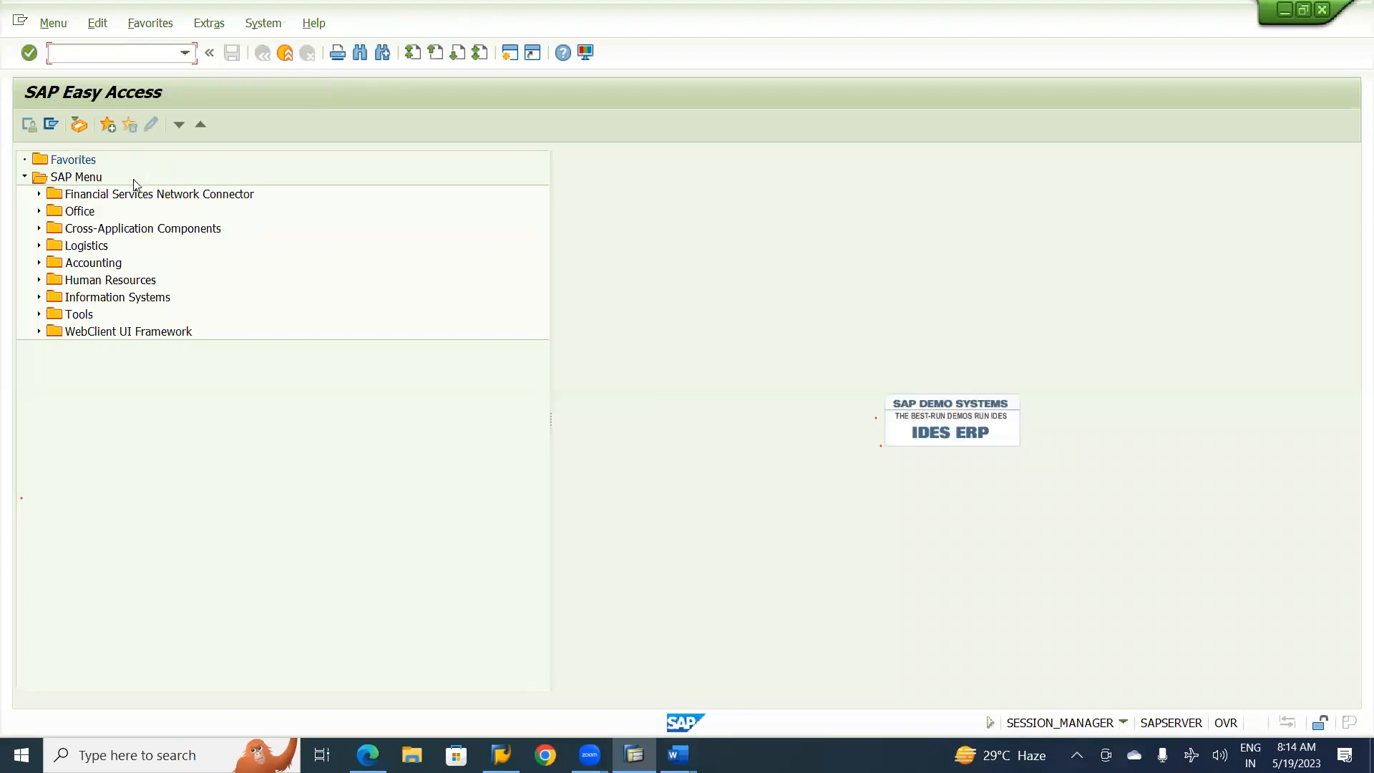
pyautogui.click(39, 263)
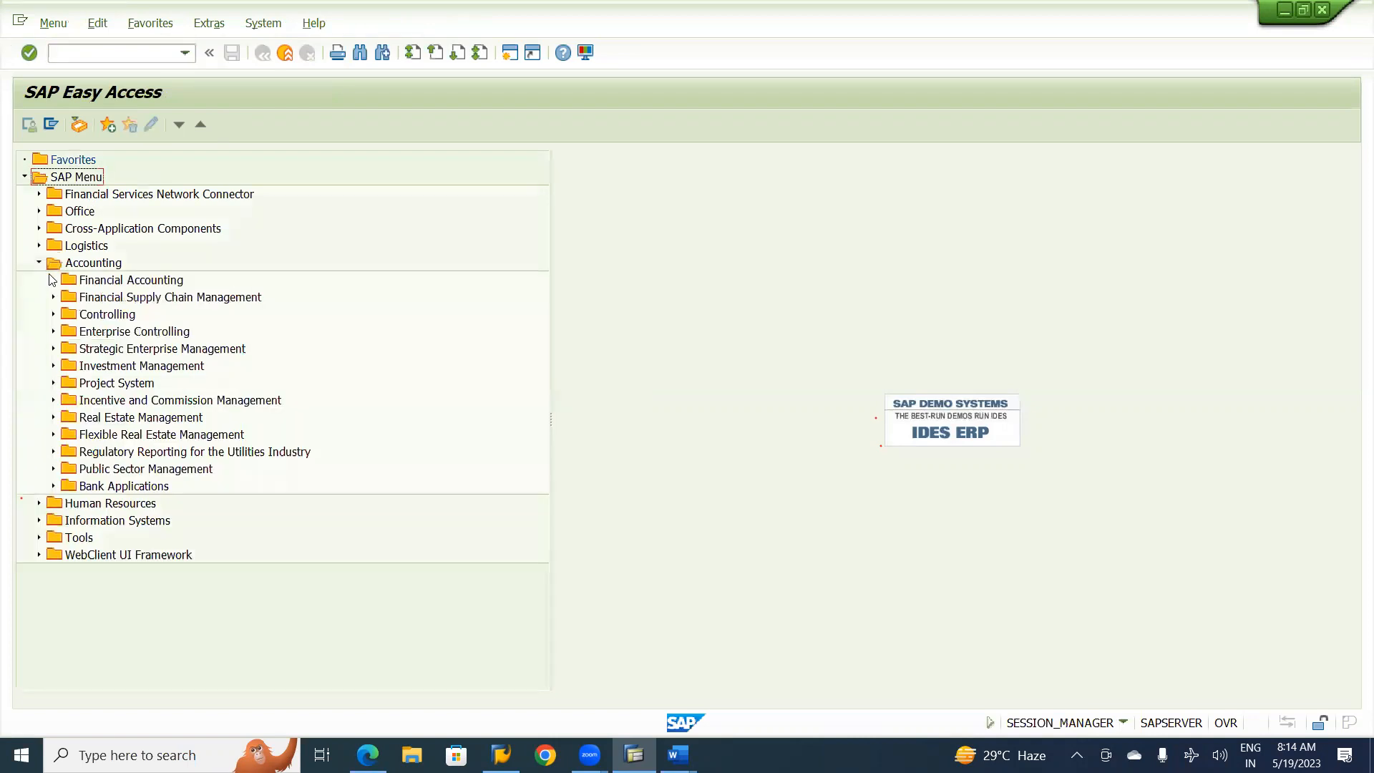
pyautogui.click(55, 282)
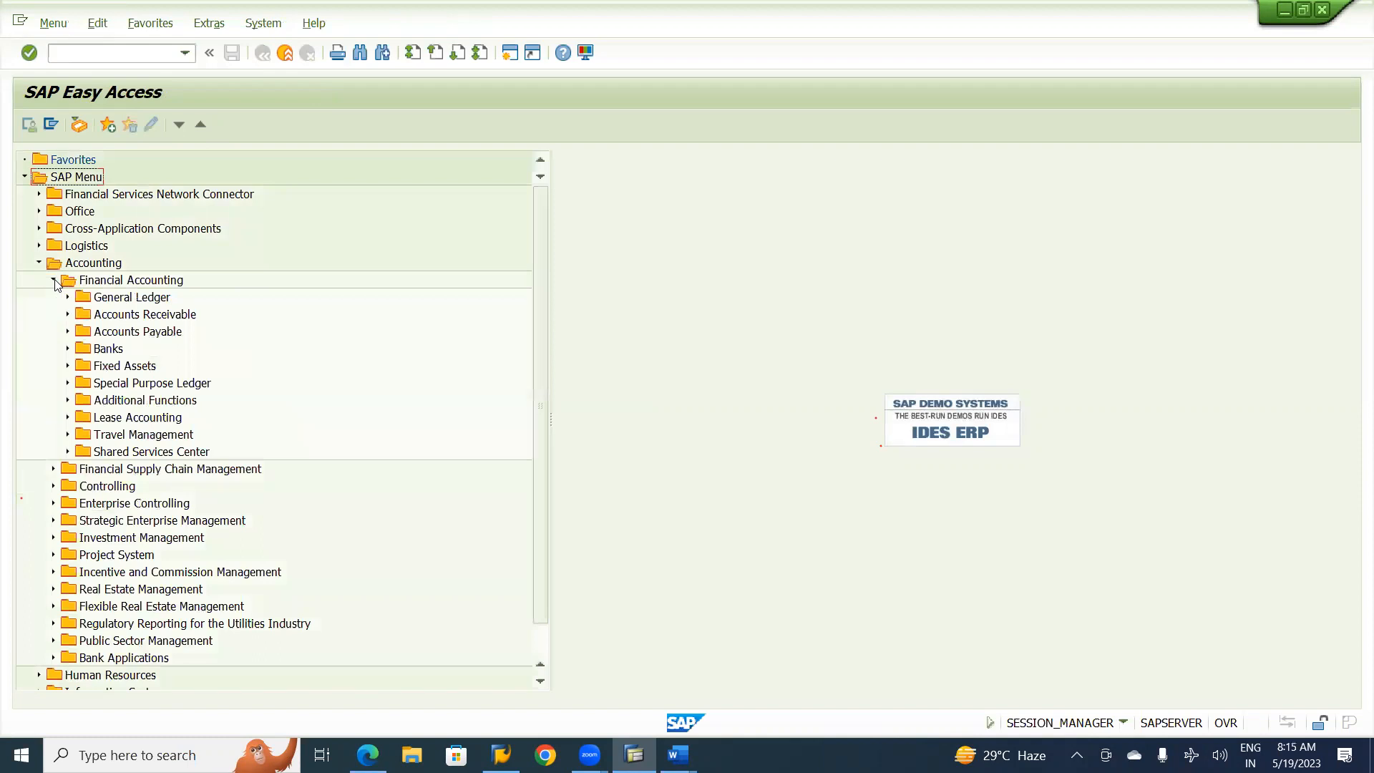
pyautogui.click(68, 298)
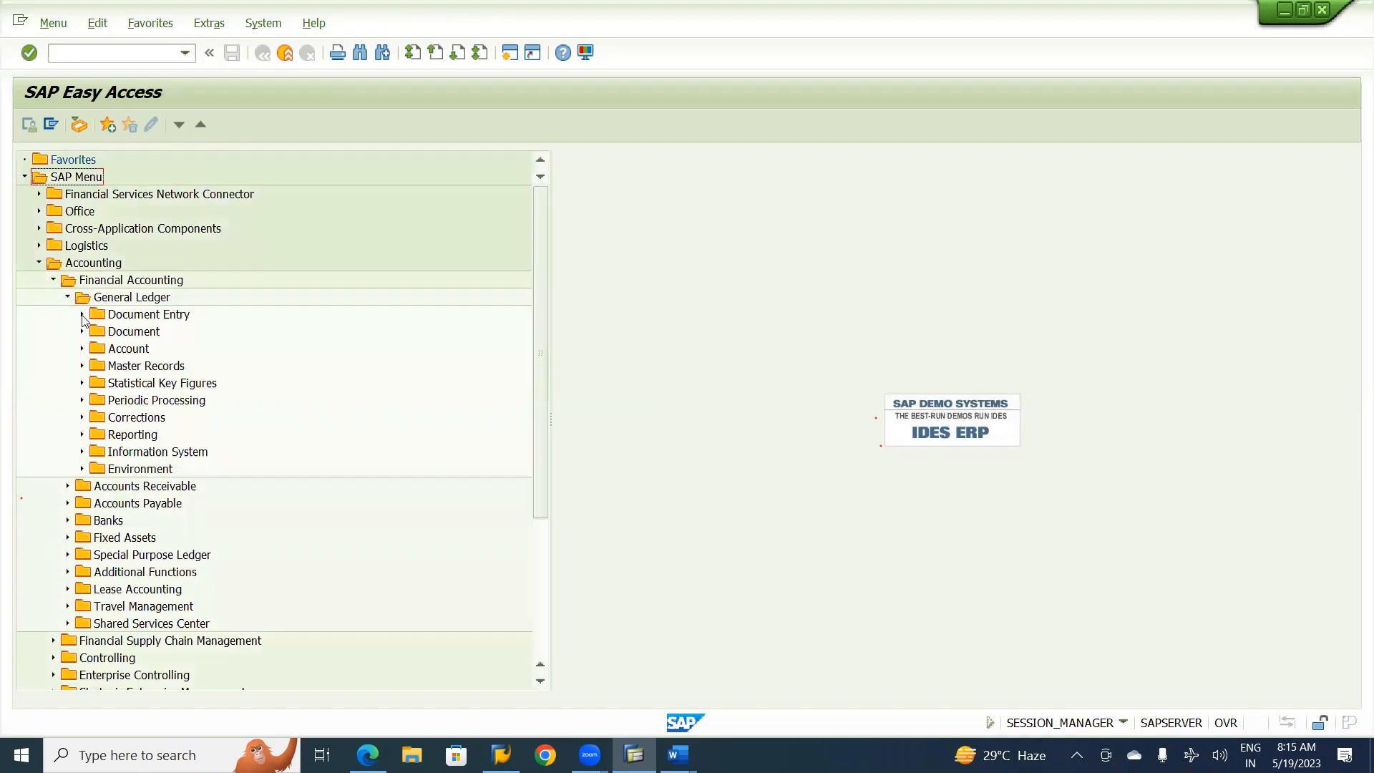
pyautogui.click(82, 315)
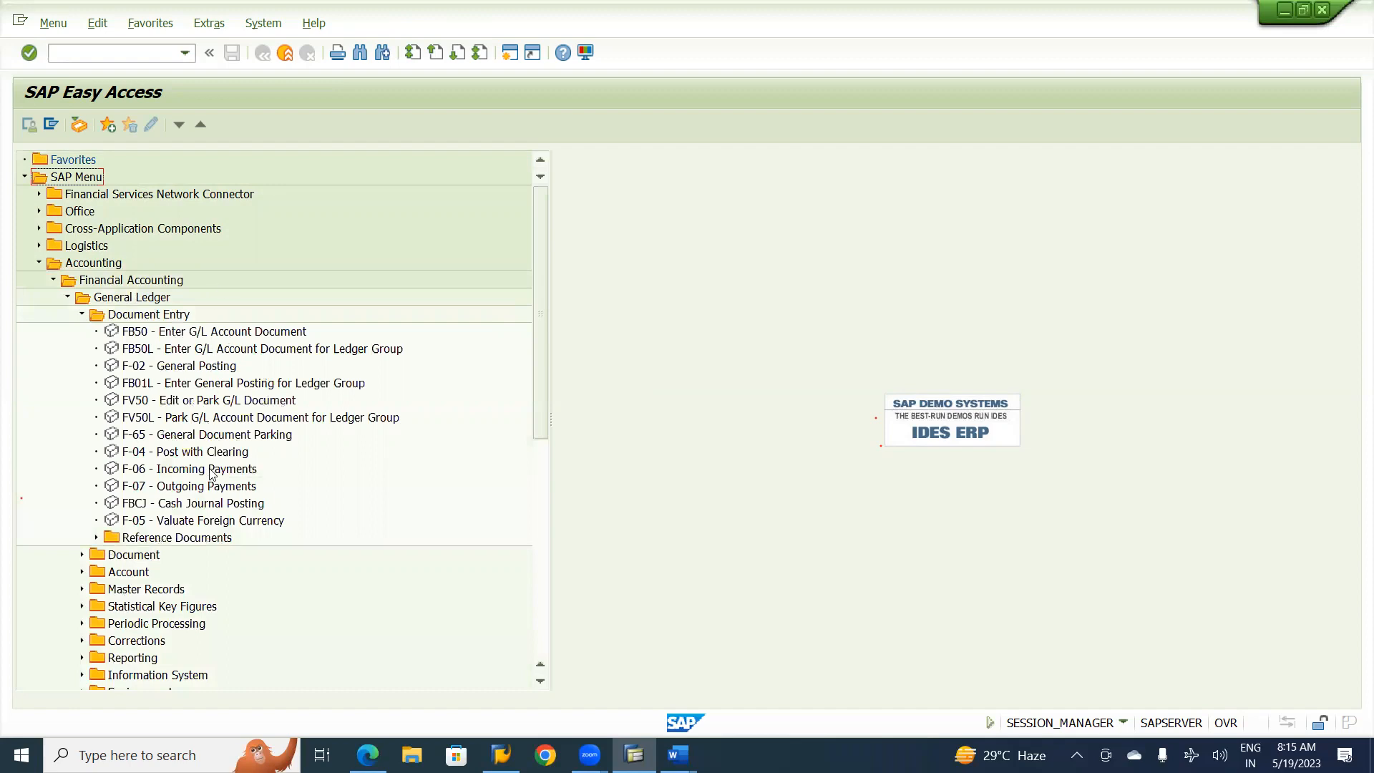
pyautogui.click(142, 317)
pyautogui.click(187, 334)
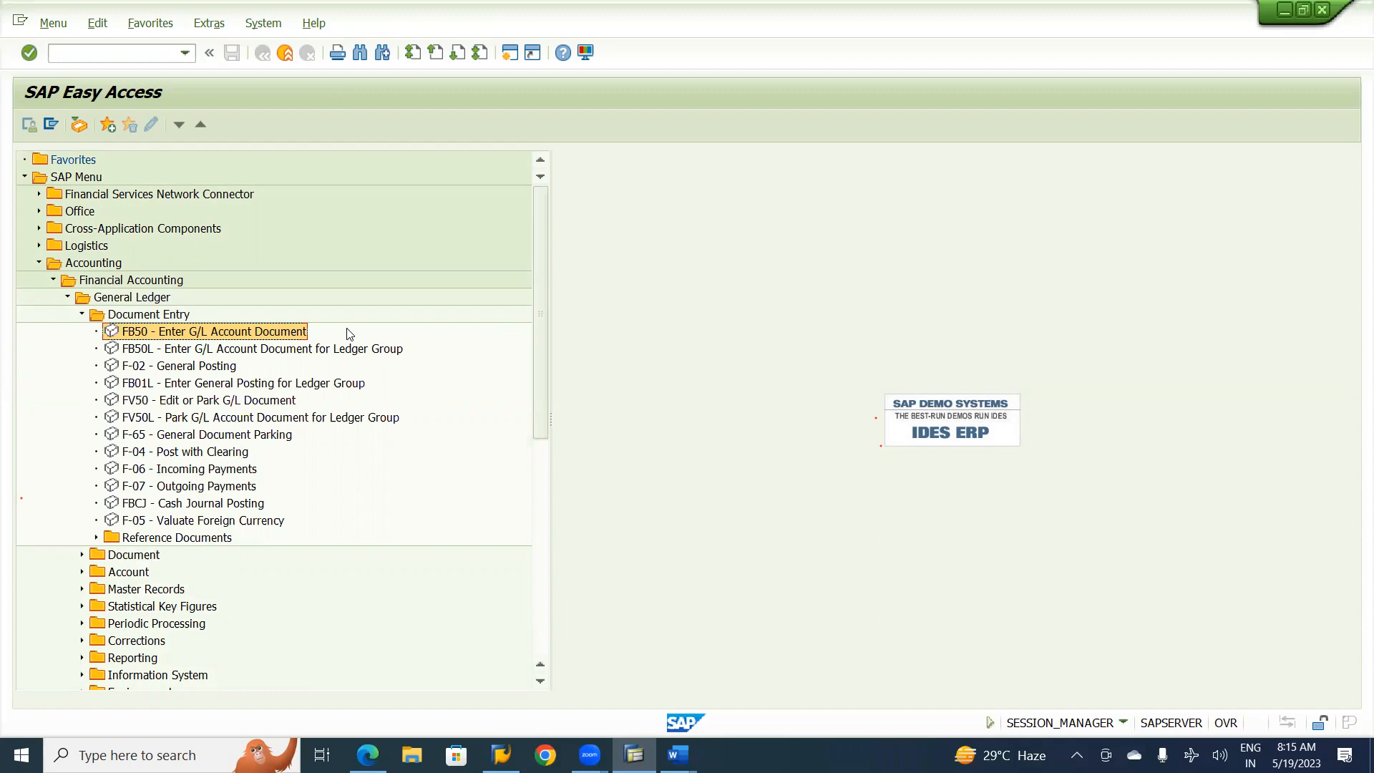
pyautogui.doubleClick(277, 331)
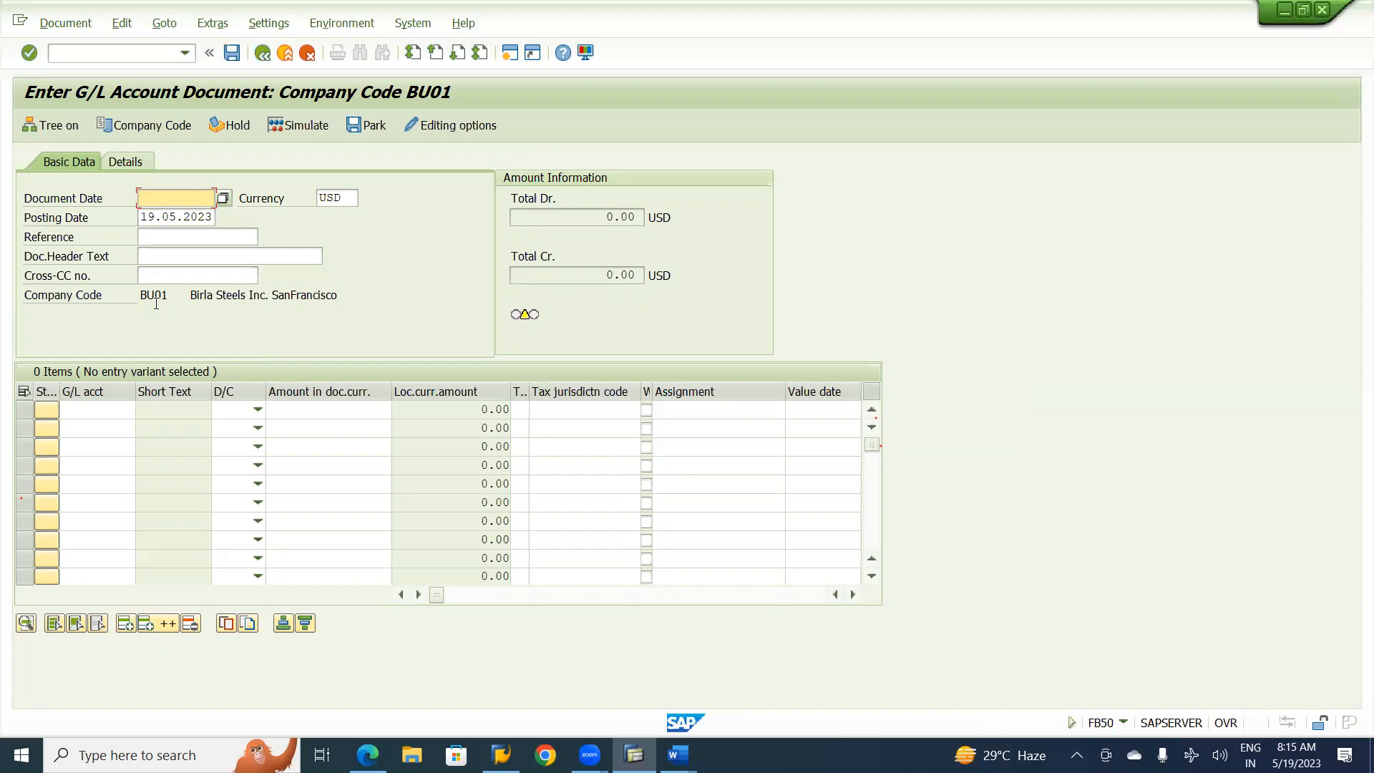
# Set the company code for the G/L account document to BI01
pyautogui.click(166, 127)
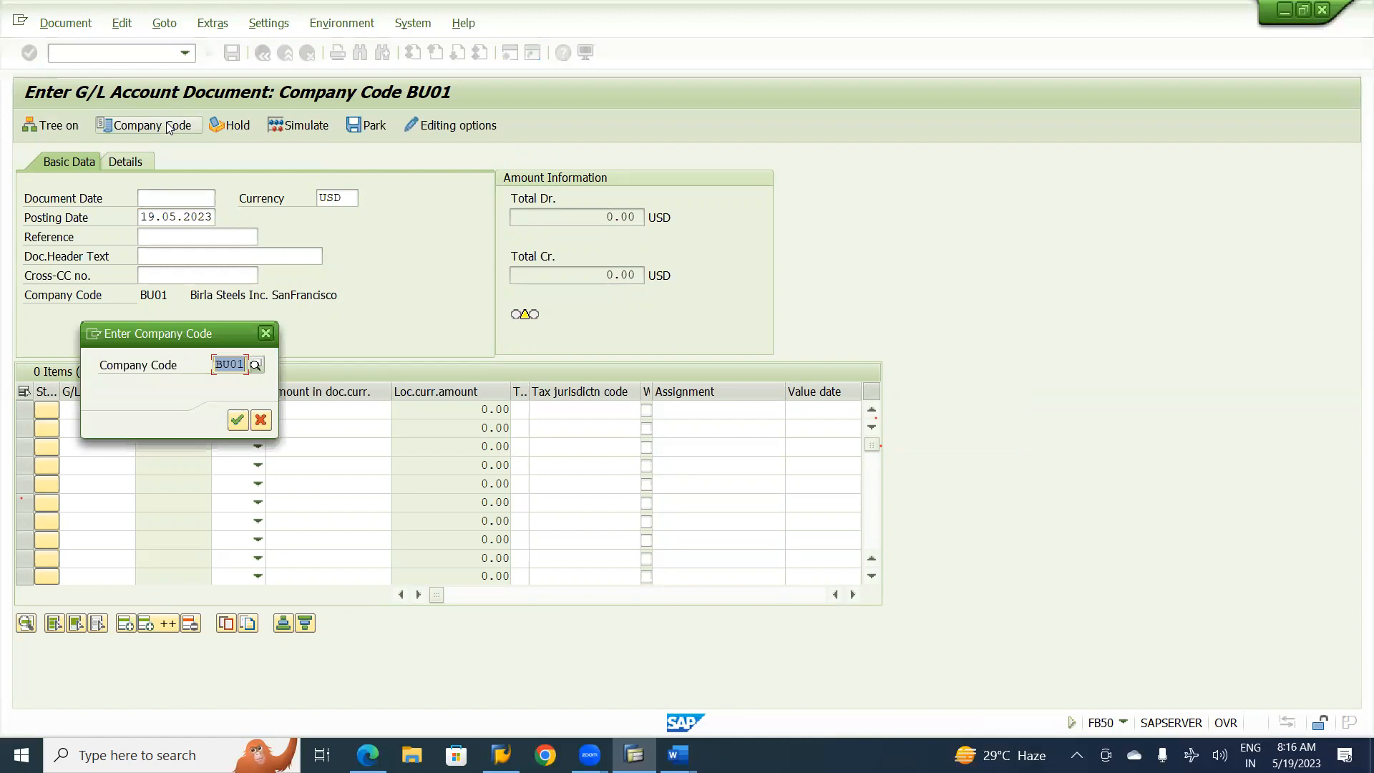
pyautogui.write('BI')
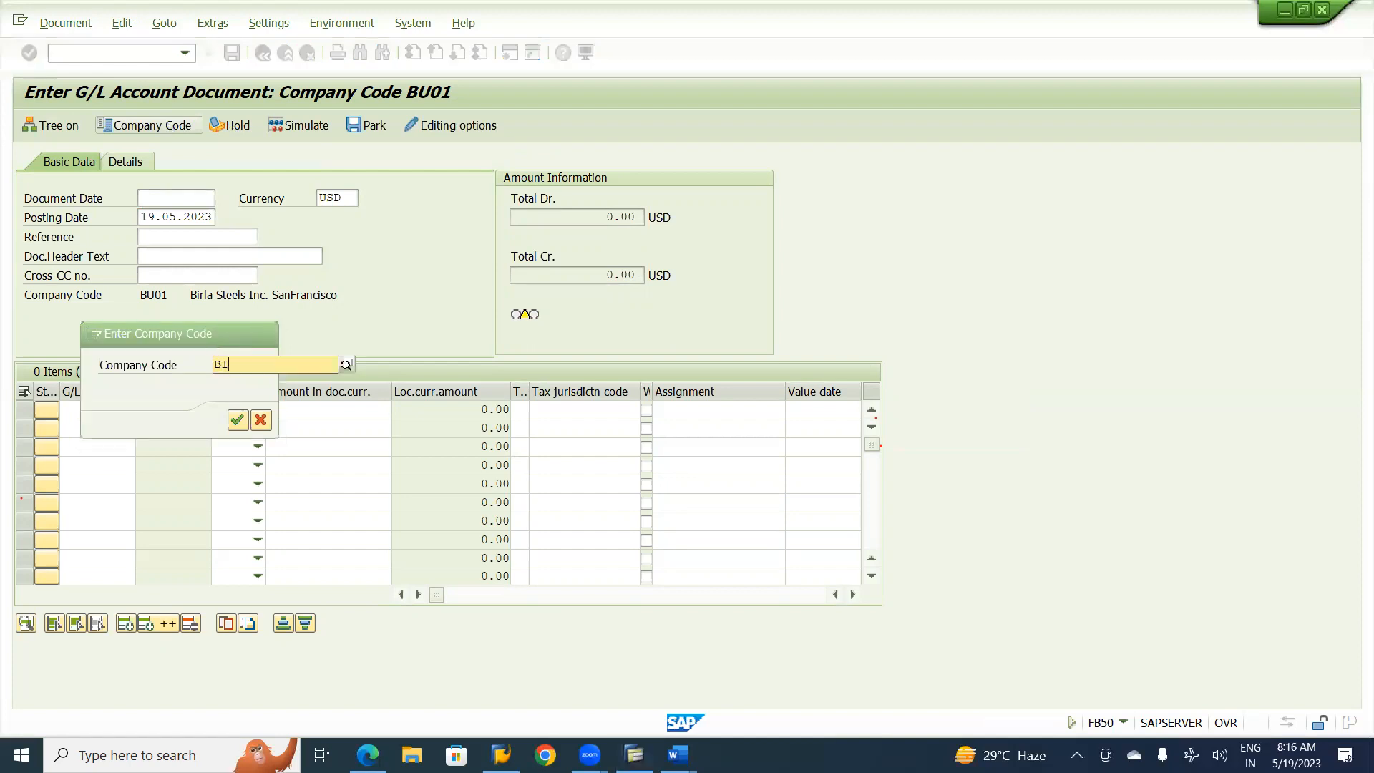
pyautogui.write('01')
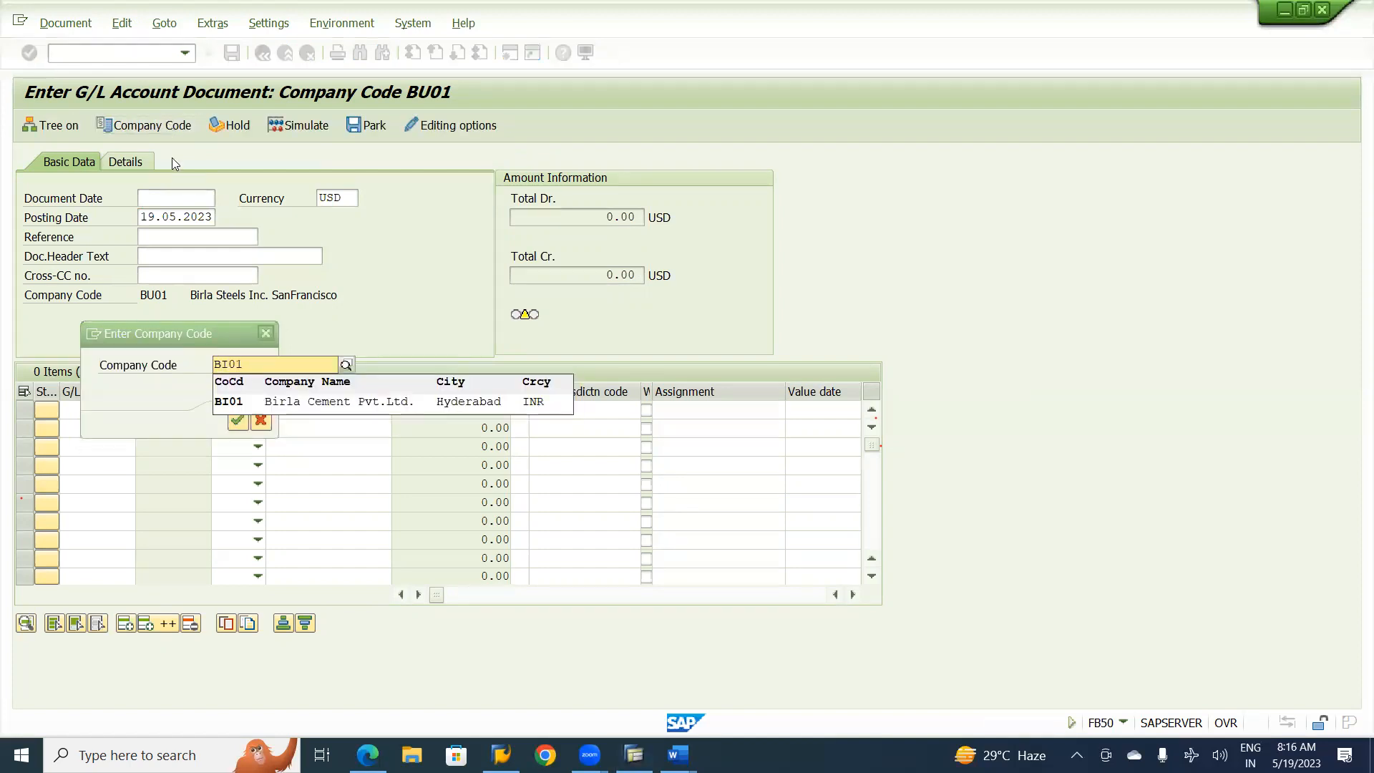
pyautogui.click(282, 406)
pyautogui.click(236, 422)
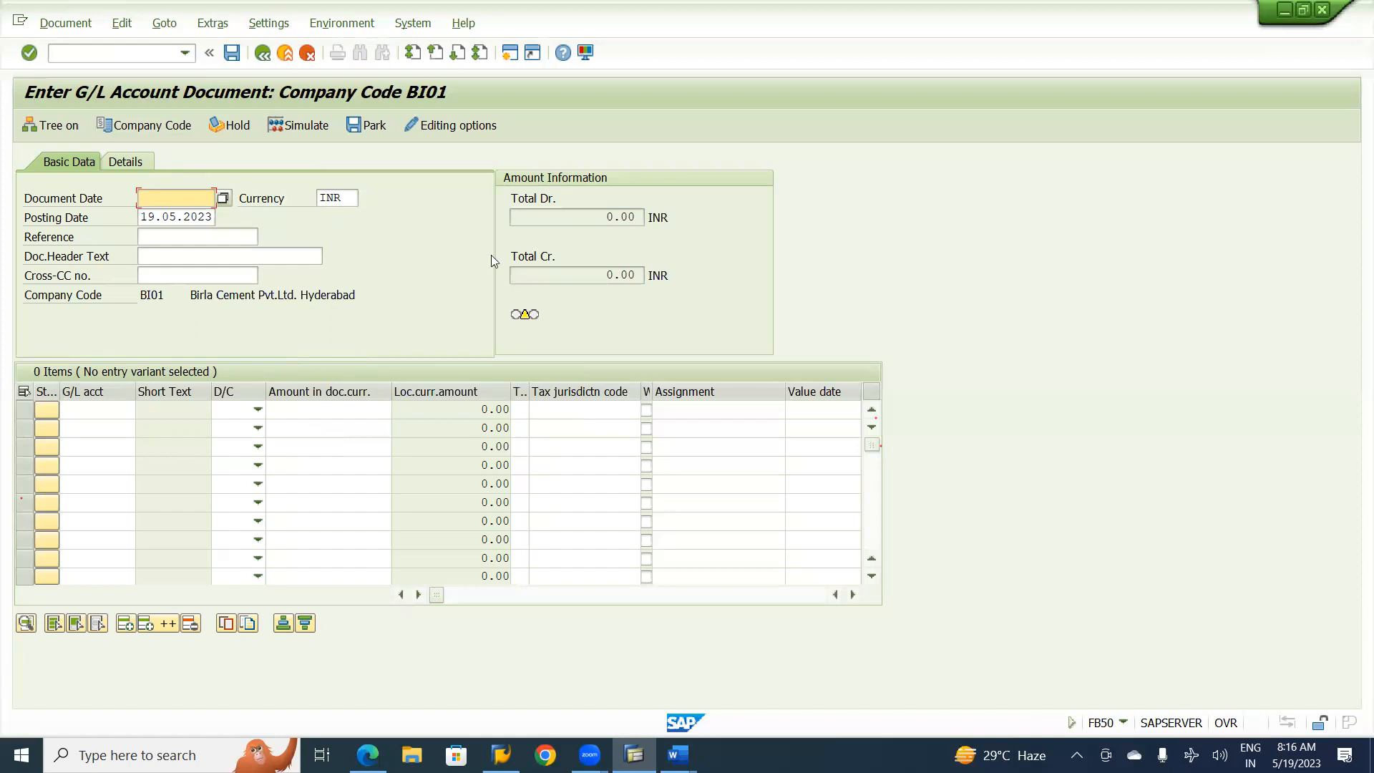
# Enable Display periods in the accounting editing options, save, and return to the document entry
pyautogui.click(473, 127)
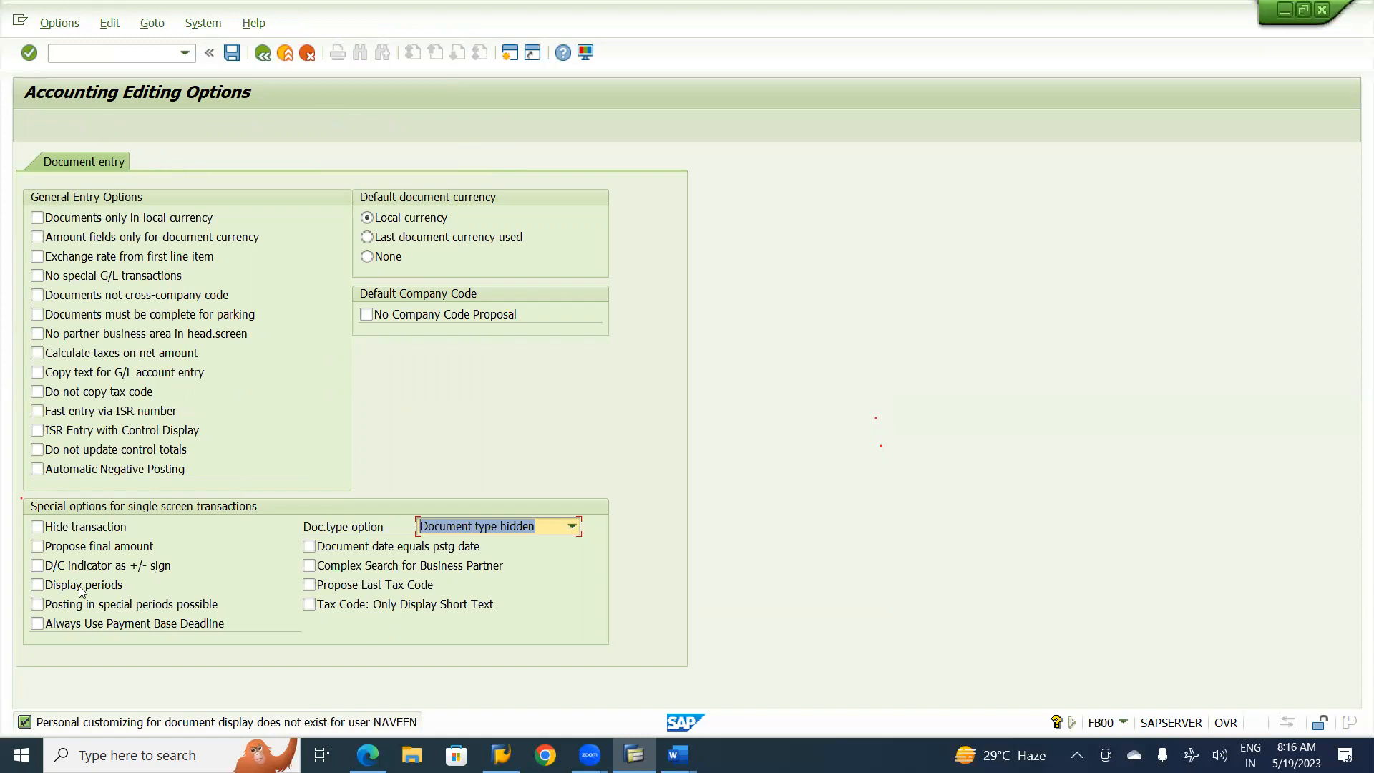
pyautogui.click(37, 586)
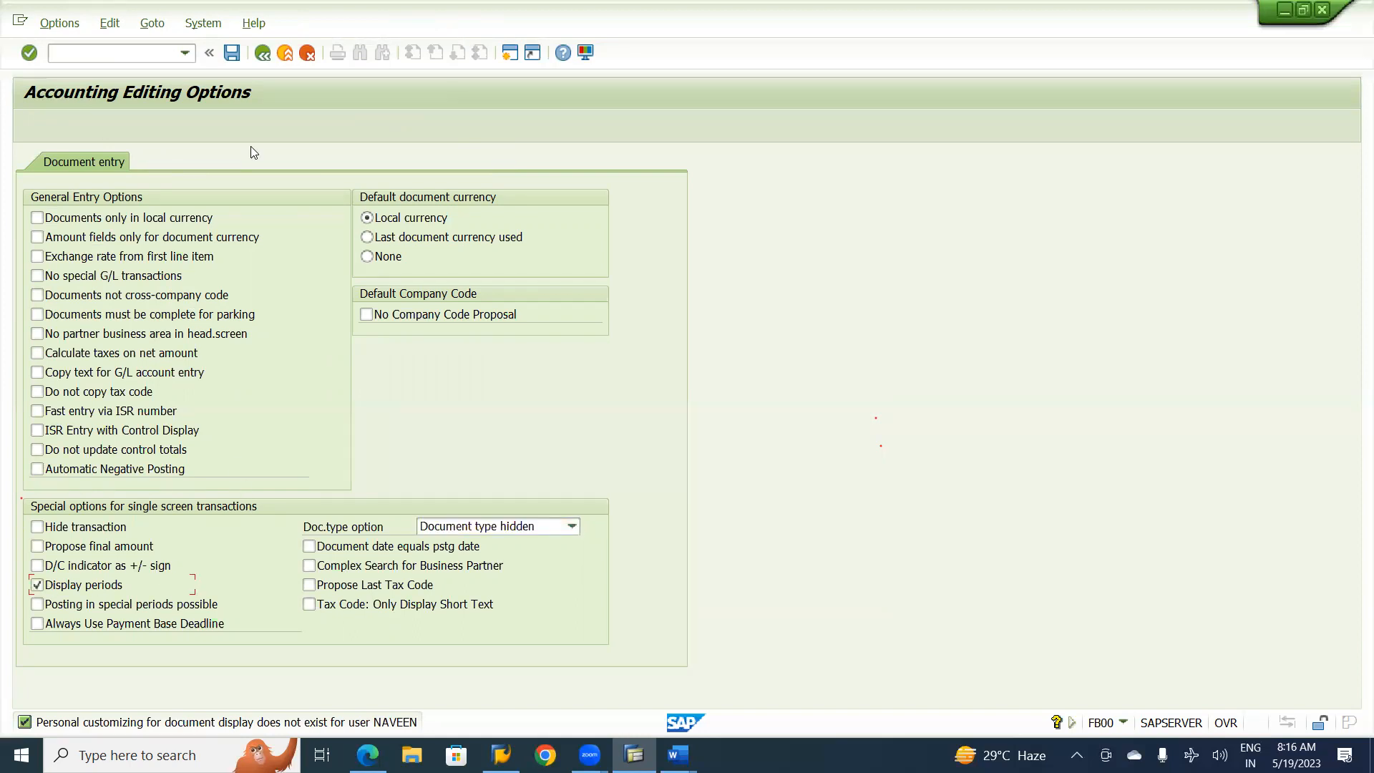
pyautogui.click(232, 53)
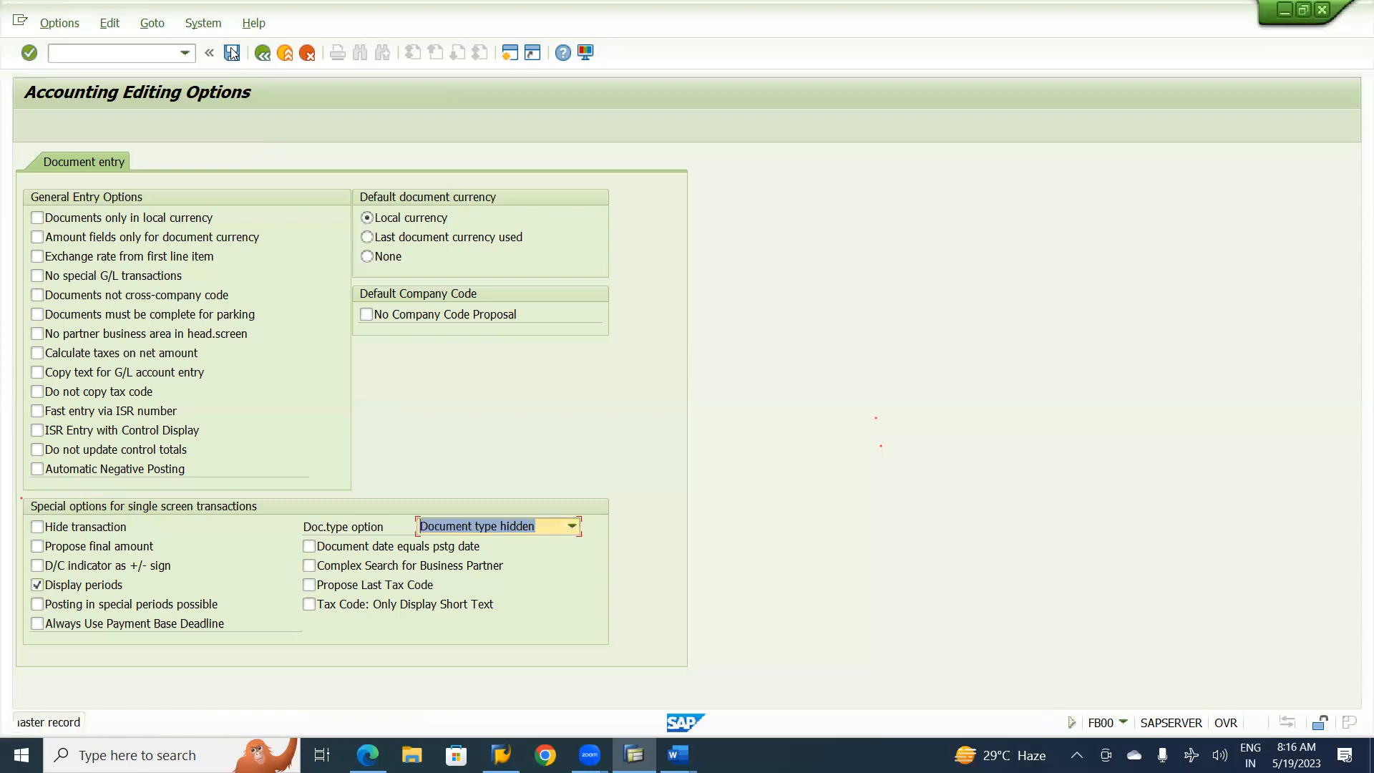
pyautogui.click(263, 53)
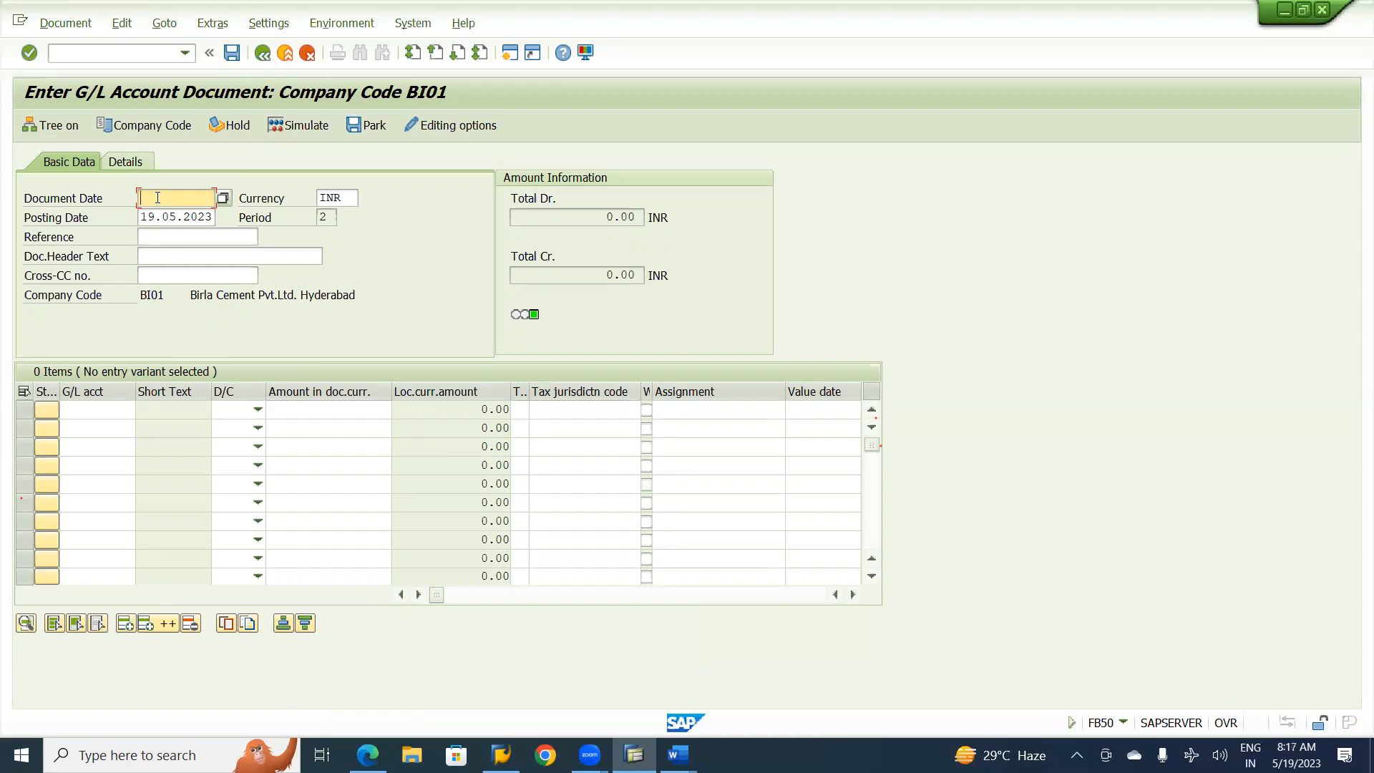
# Set the document date to 18.05.2023 and, after checking the noted entry in Word, set the document currency to SGD
pyautogui.write('18.05.2023')
pyautogui.press('Tab')
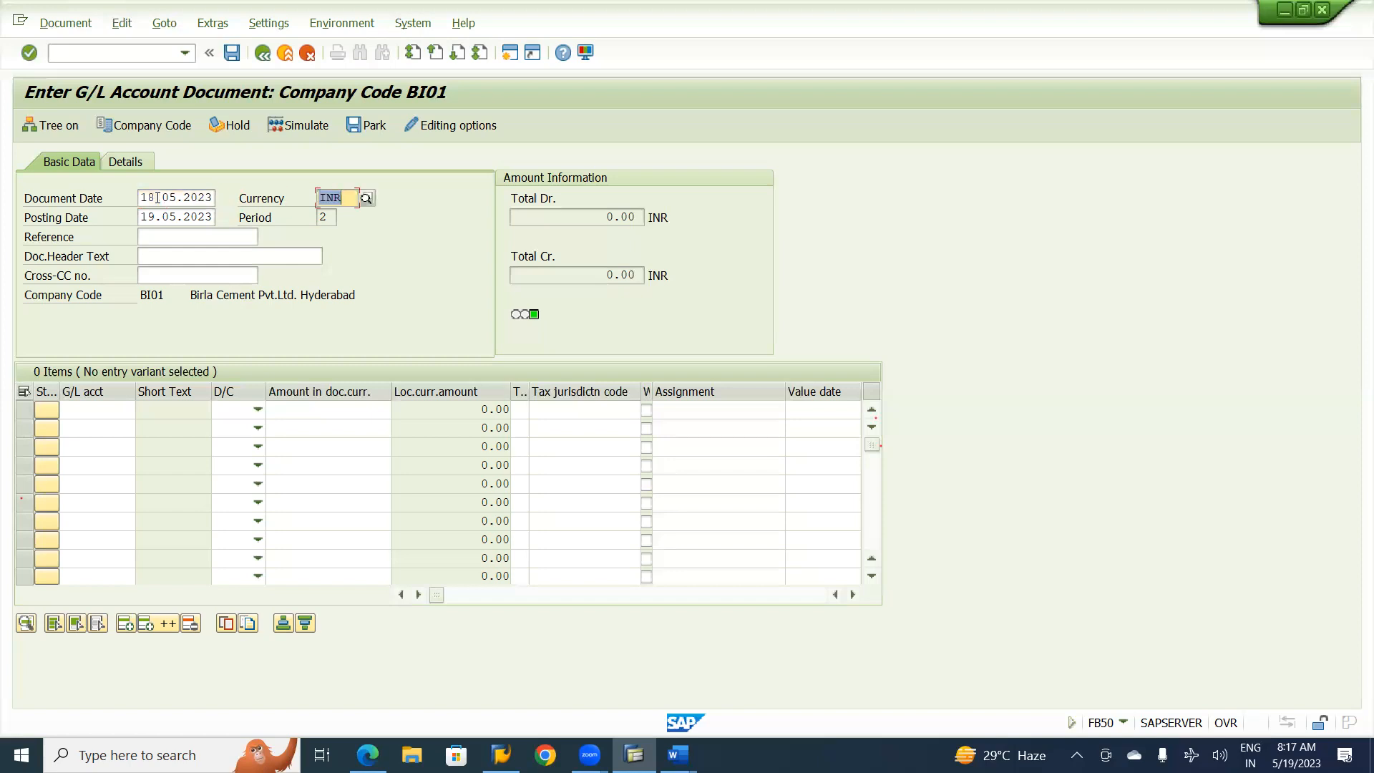
pyautogui.hotkey('alt', 'Tab')
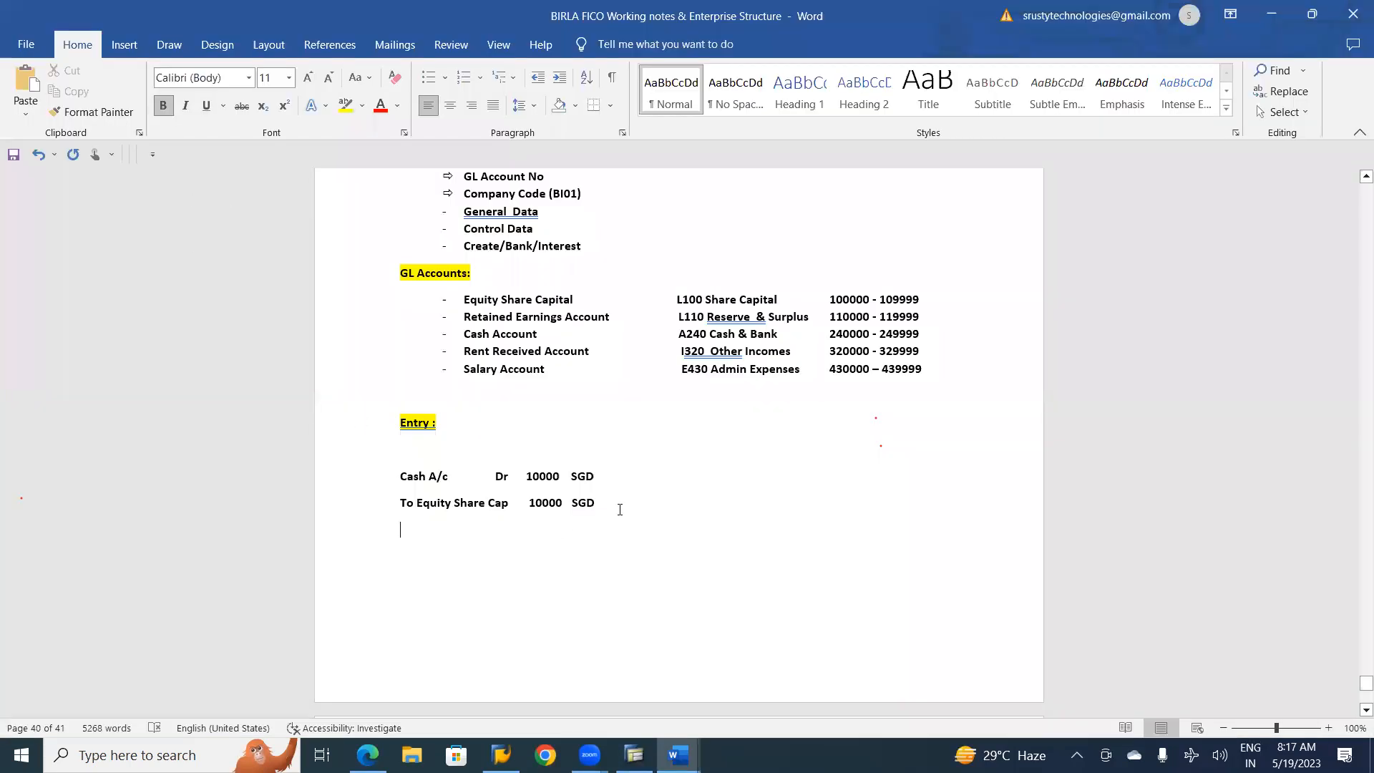
pyautogui.hotkey('alt', 'Tab')
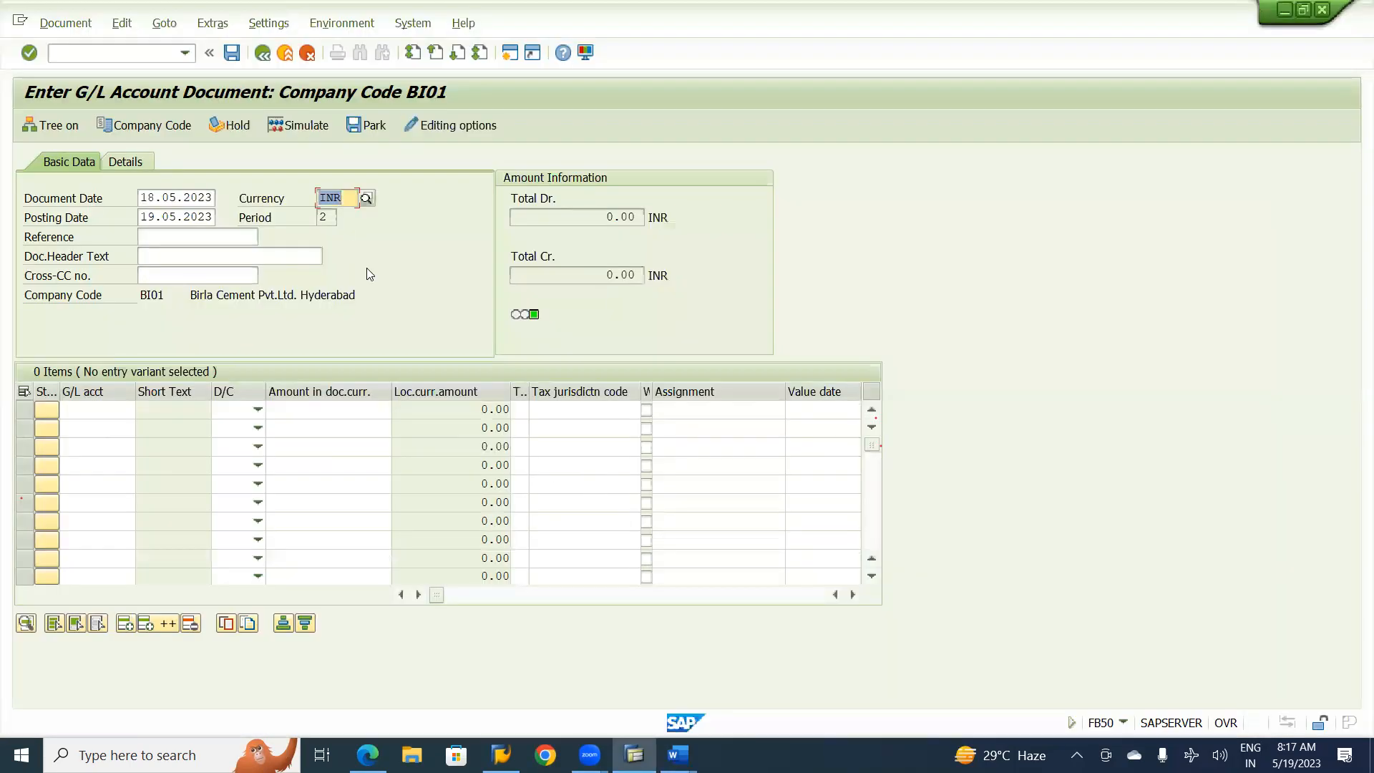
pyautogui.write('SGD')
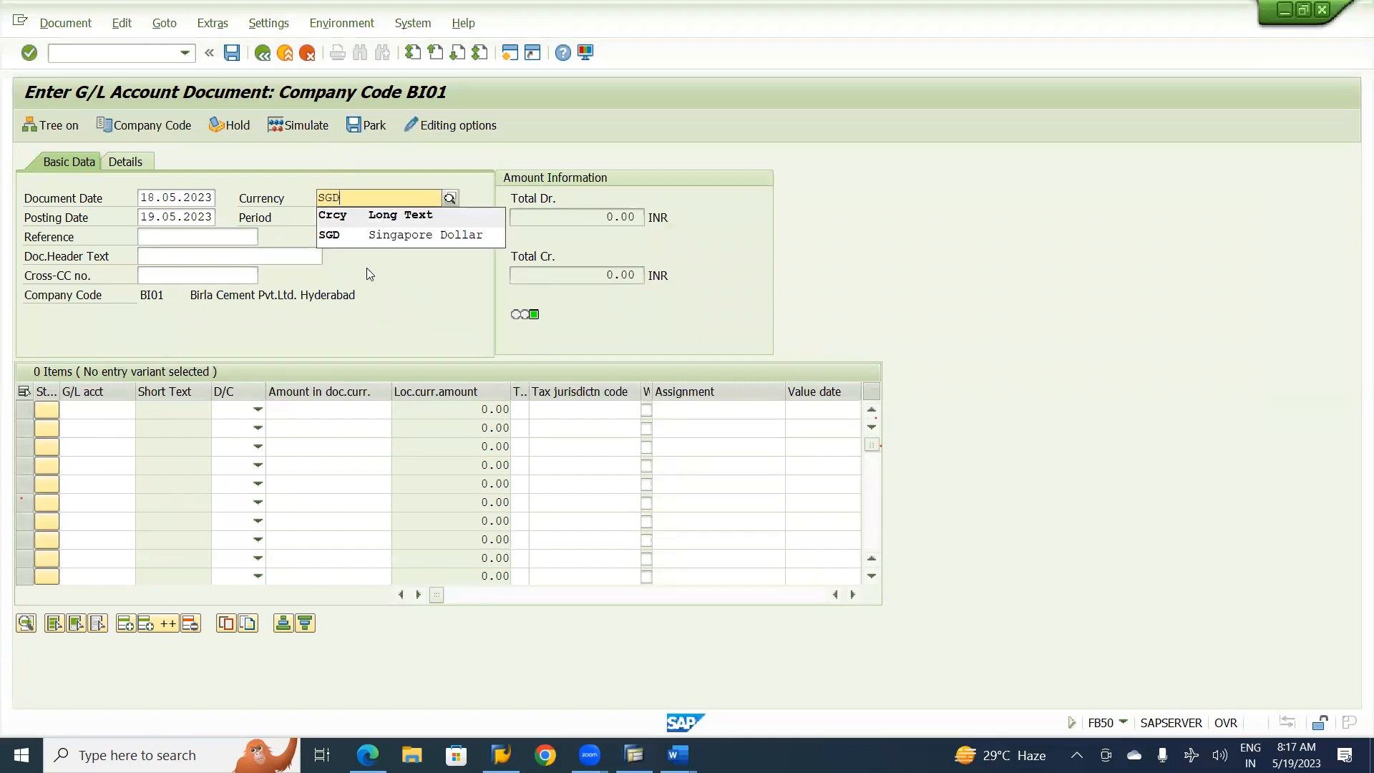
pyautogui.click(388, 237)
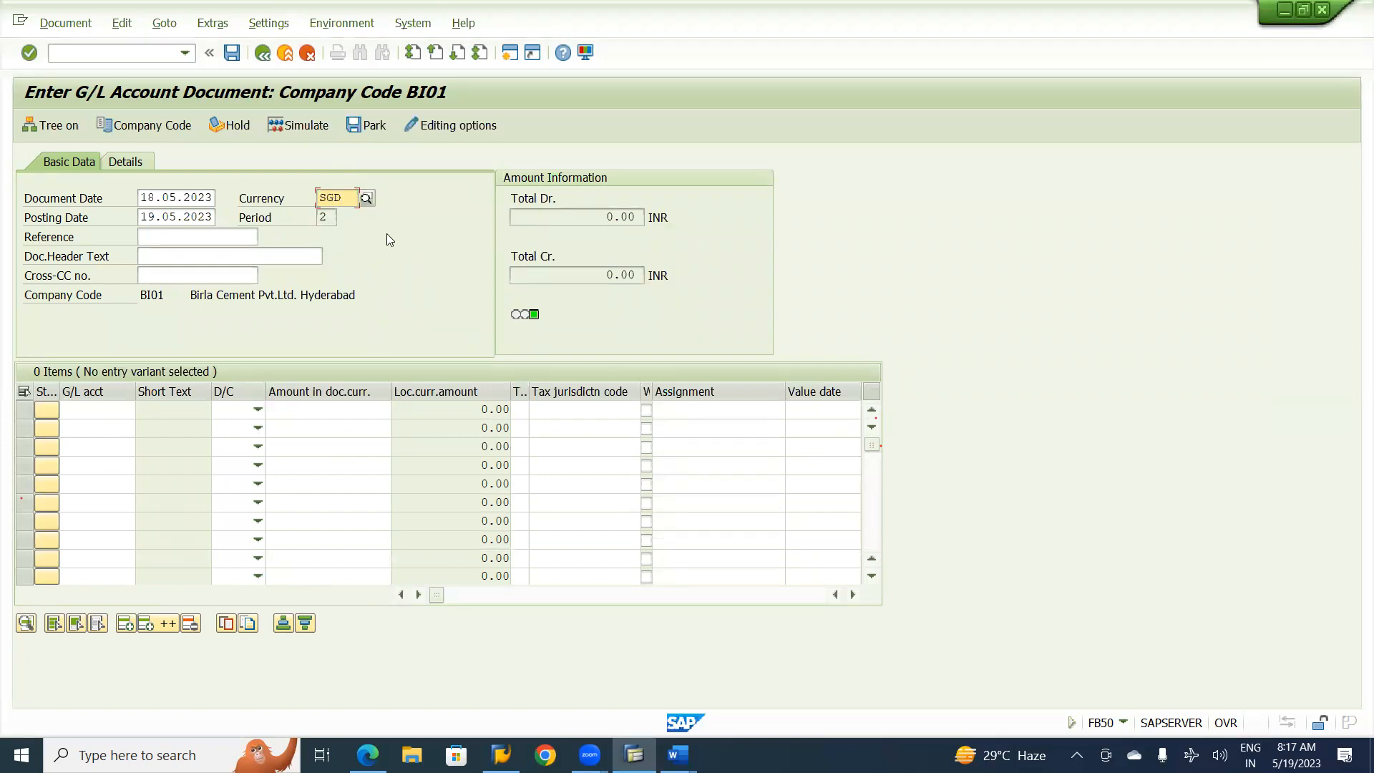
pyautogui.click(218, 236)
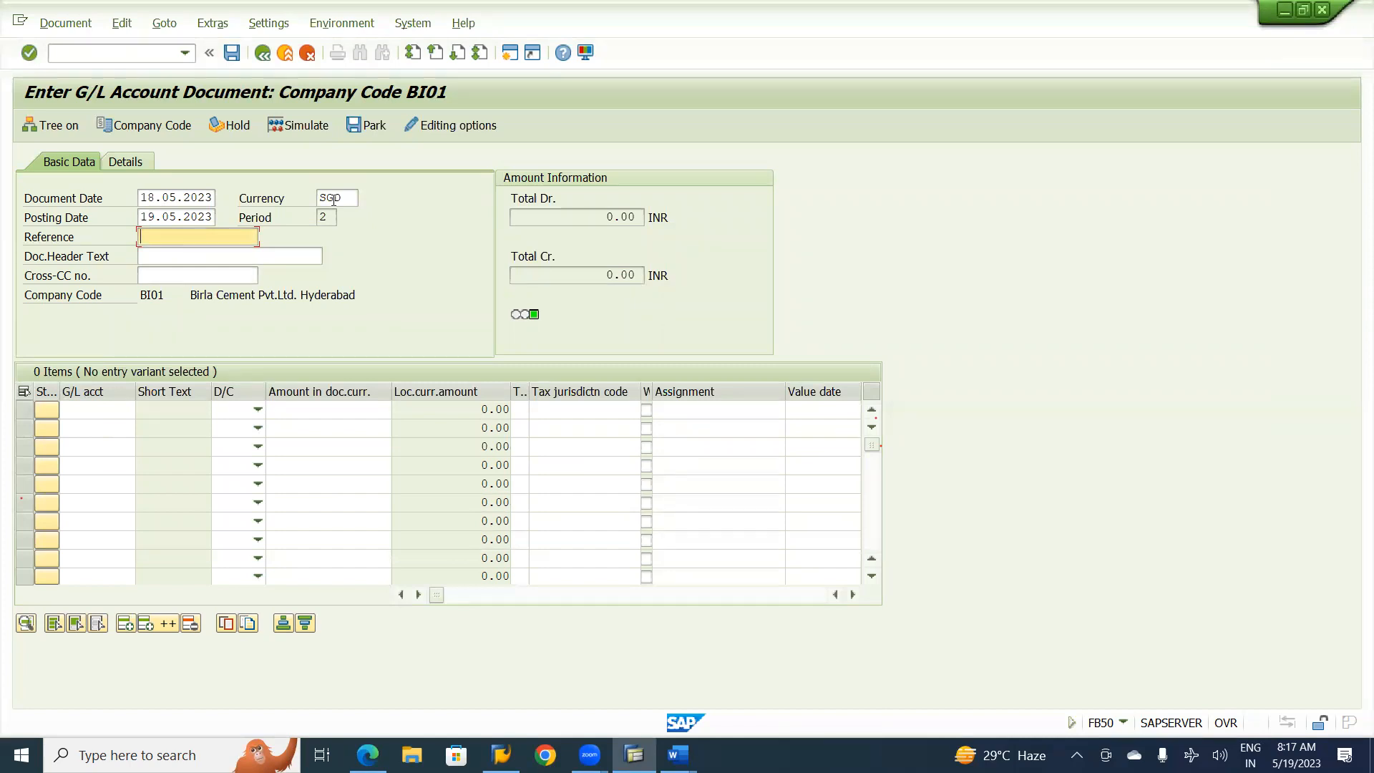
# Change the document date to 17.05.2023 and the posting date to 18.05.2023
pyautogui.click(155, 200)
pyautogui.press('BackSpace')
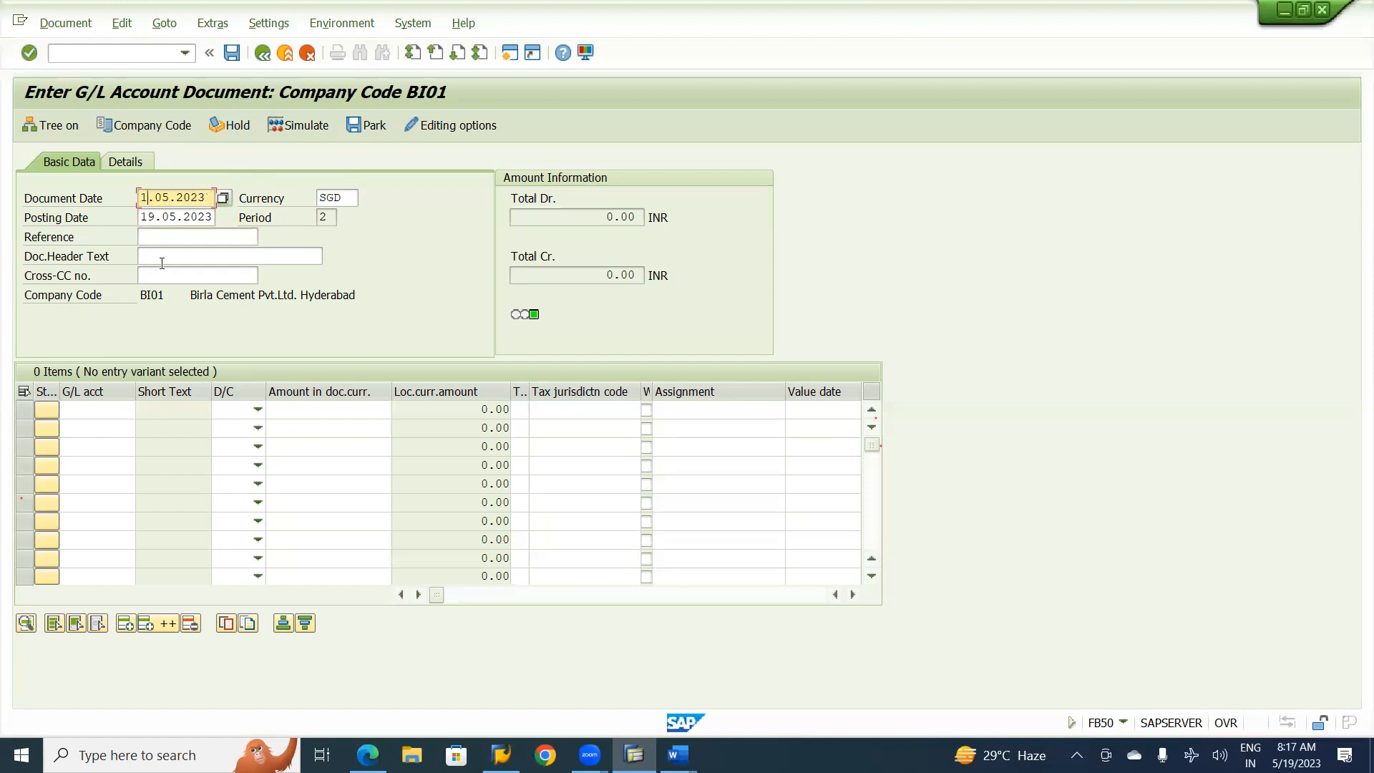
pyautogui.write('7')
pyautogui.click(156, 217)
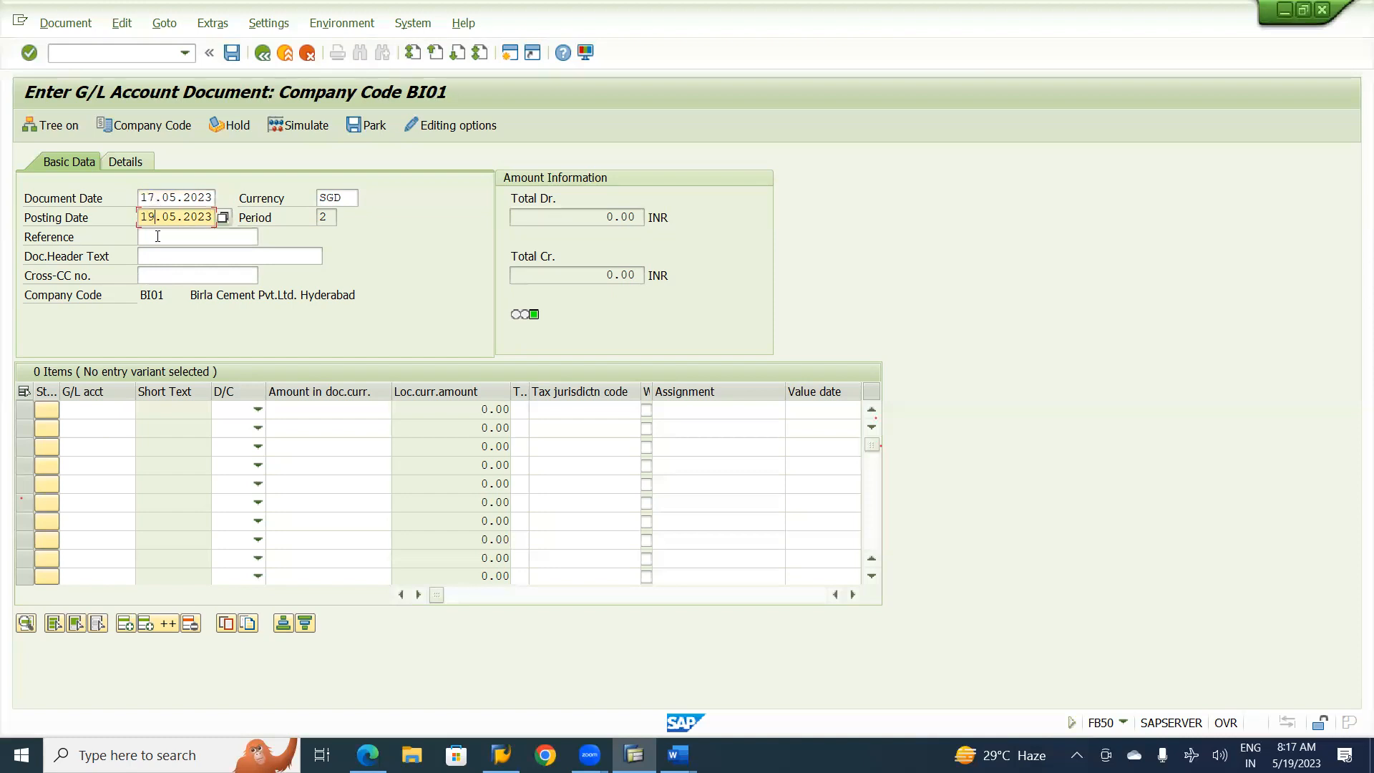
pyautogui.press('BackSpace')
pyautogui.write('8')
# Enter GL-01 as the reference and General Document Posting as the document header text
pyautogui.click(205, 237)
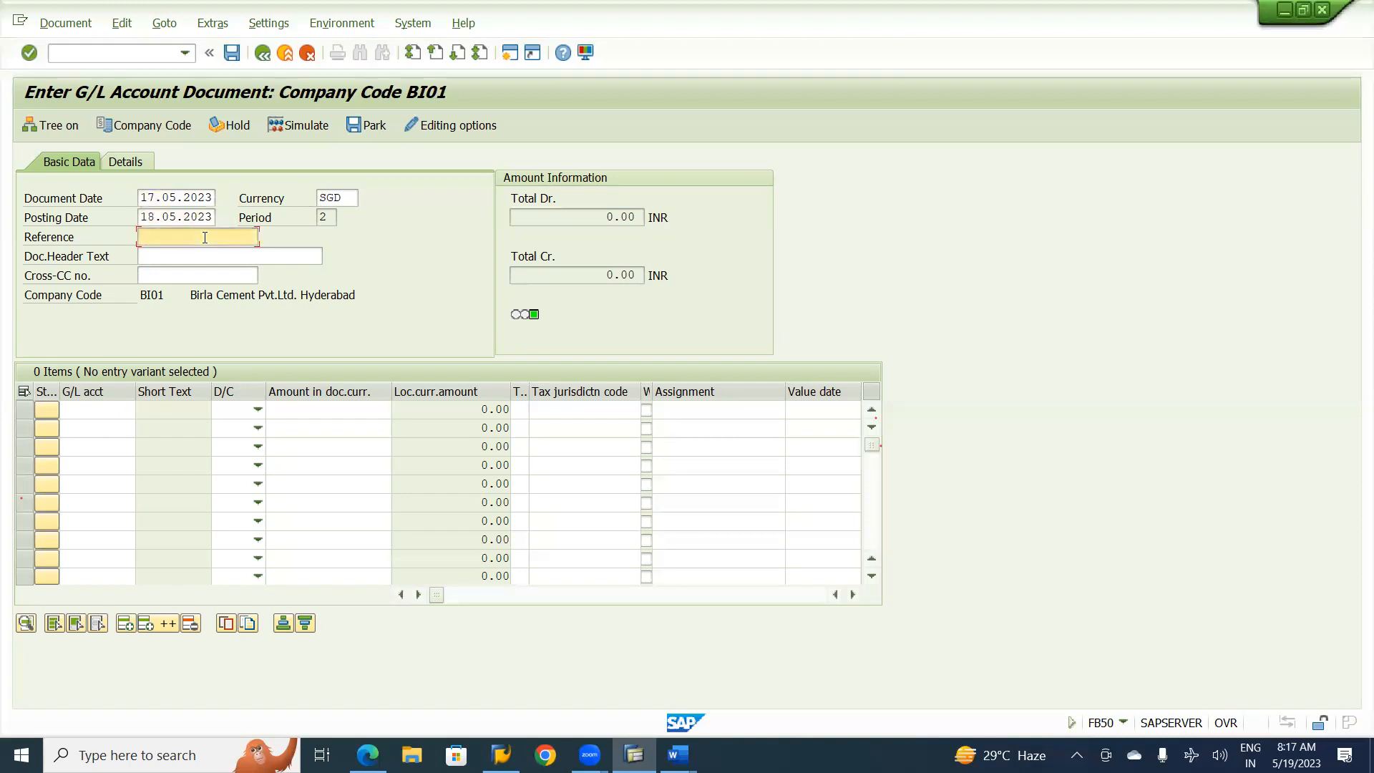
pyautogui.write('GL-01')
pyautogui.press('Tab')
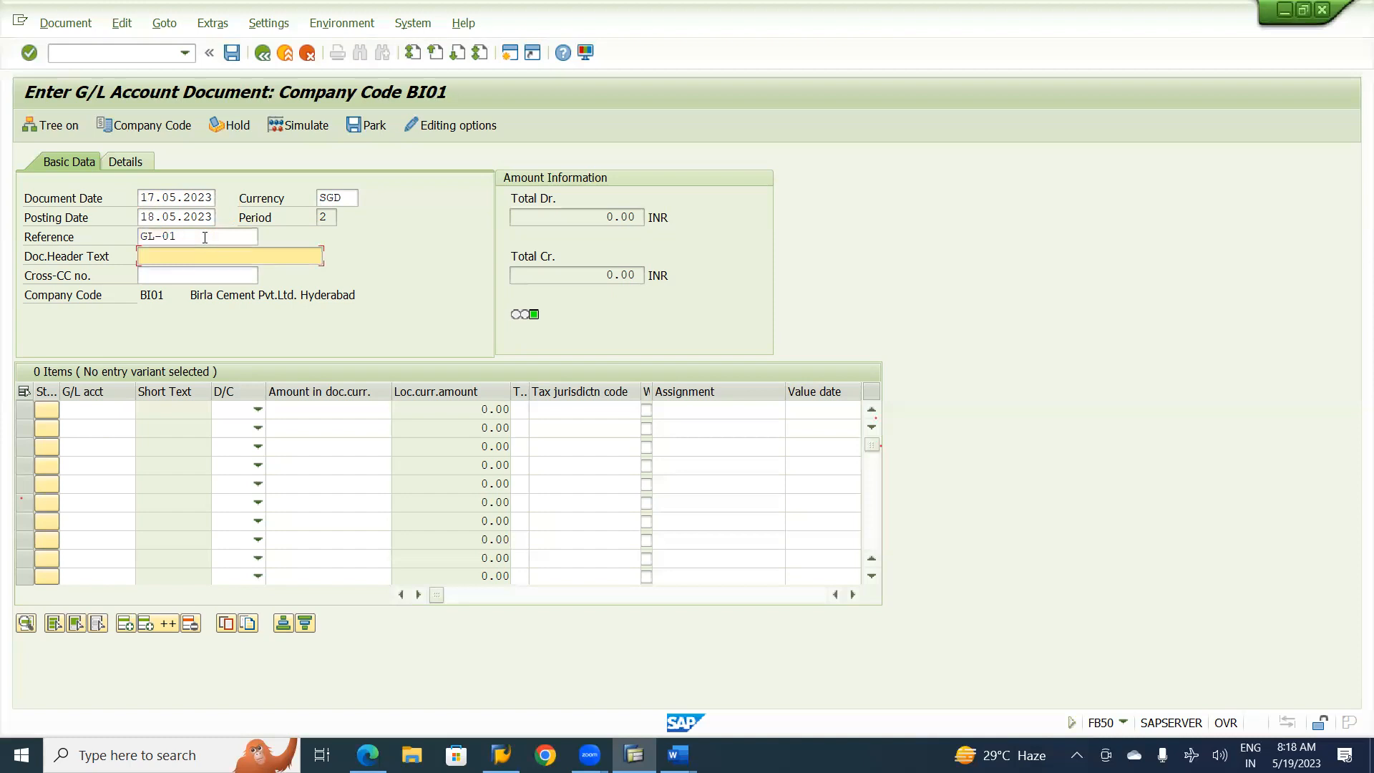
pyautogui.write('General Document Posting')
# Look up the Cash Account's starting number in the Birla working notes in Word and return to the SAP document entry
pyautogui.hotkey('alt', 'Tab')
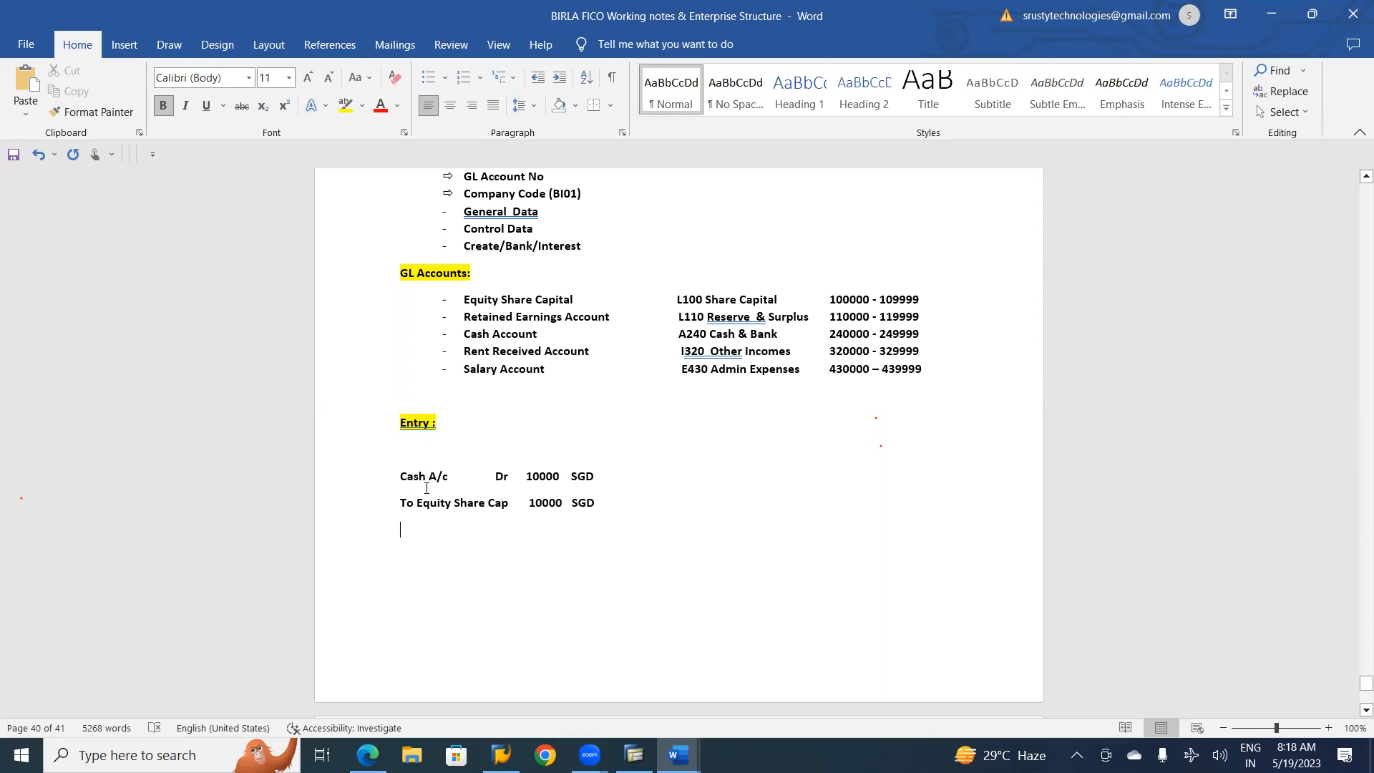
pyautogui.hotkey('alt', 'Tab')
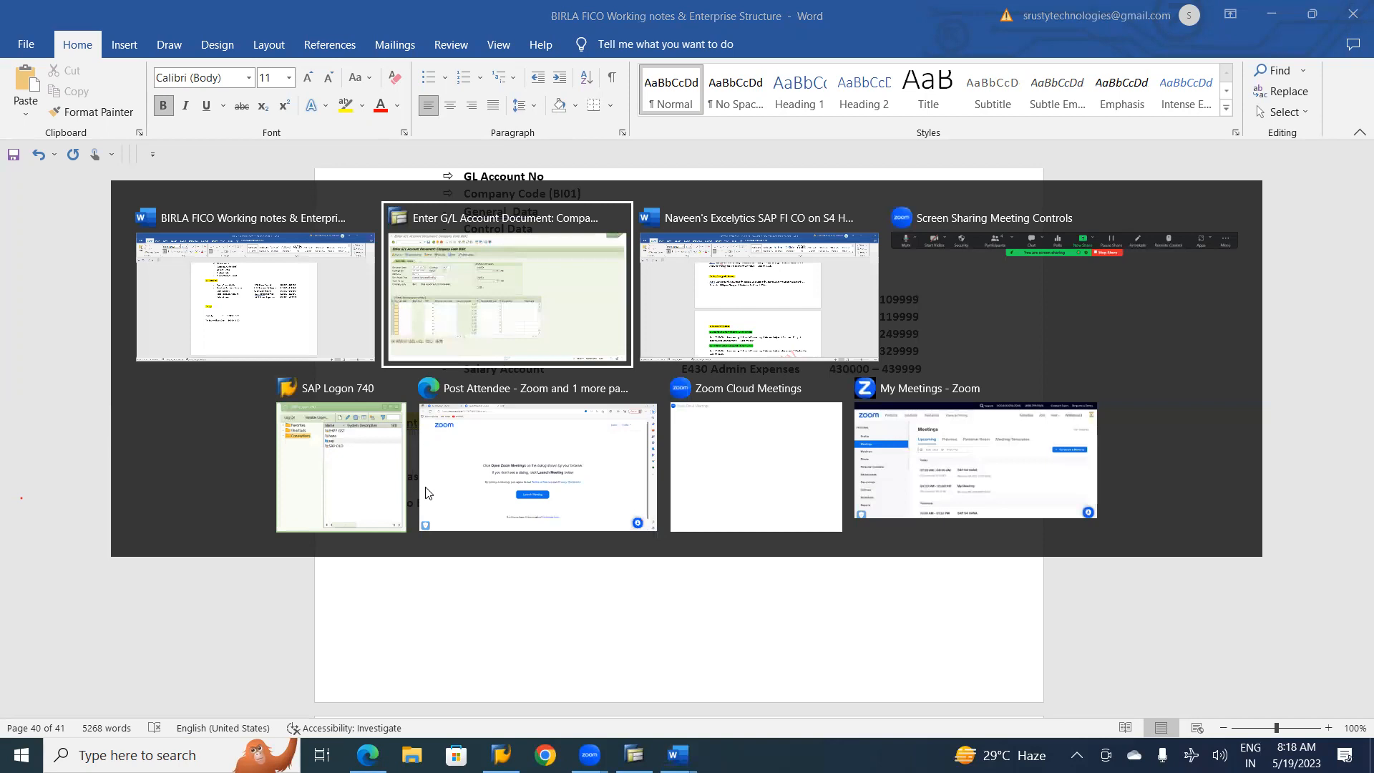
pyautogui.hotkey('alt', 'shift', 'Tab')
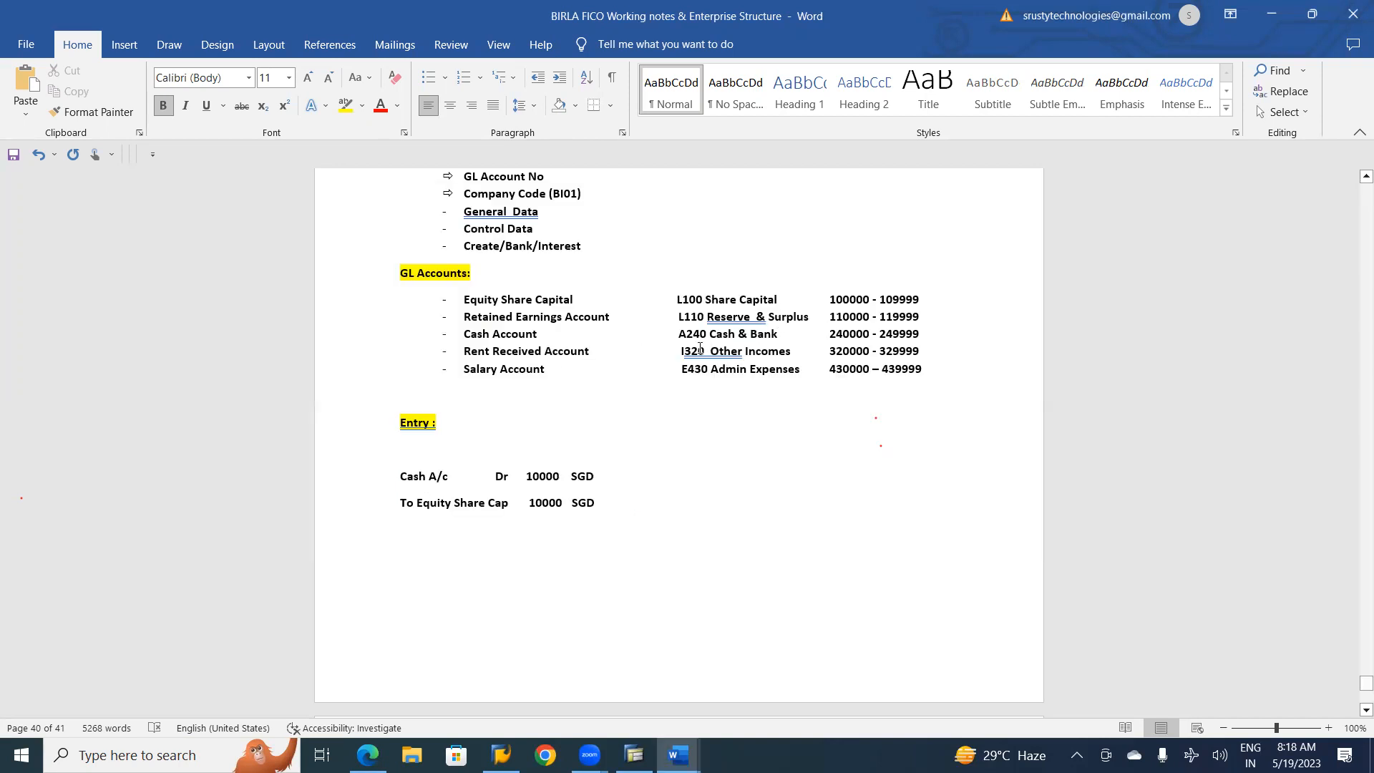
pyautogui.moveTo(828, 335); pyautogui.dragTo(870, 335)
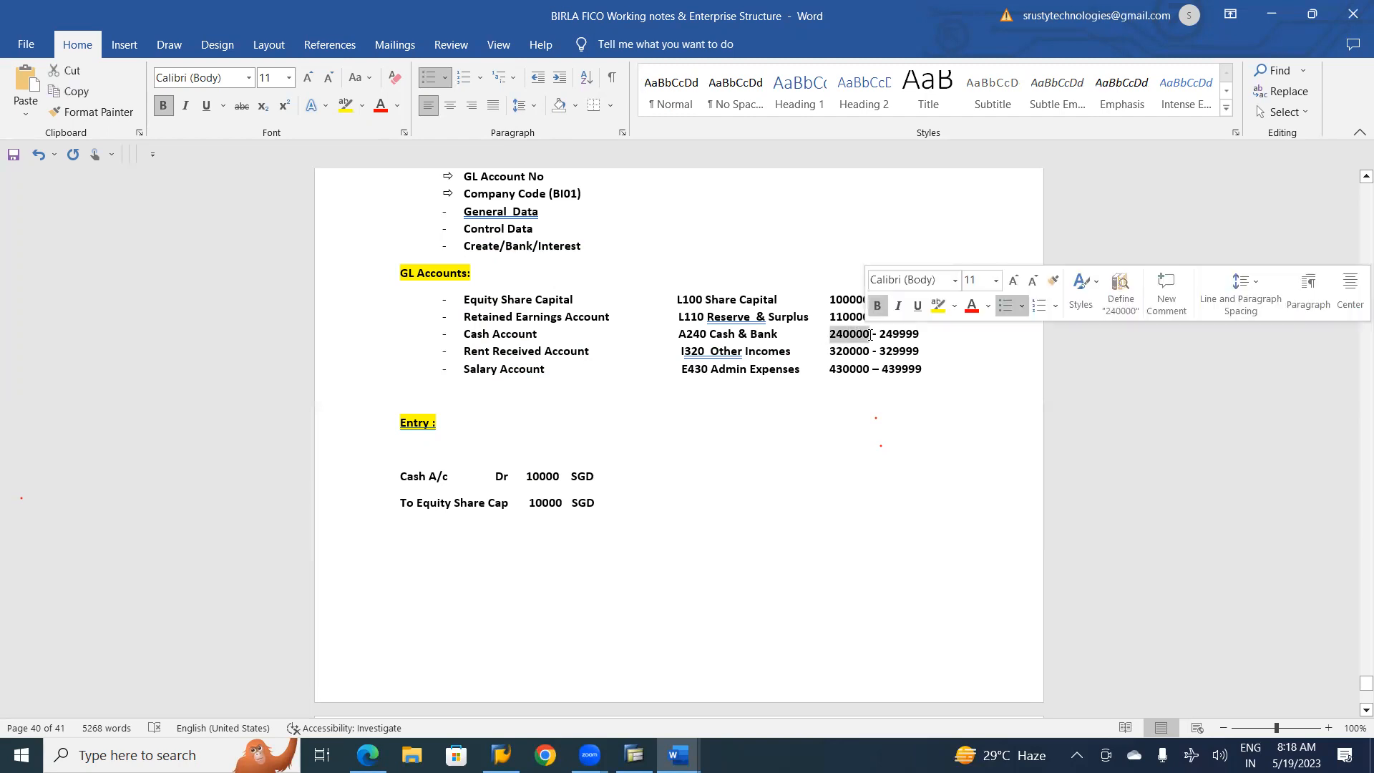
pyautogui.hotkey('alt', 'Tab')
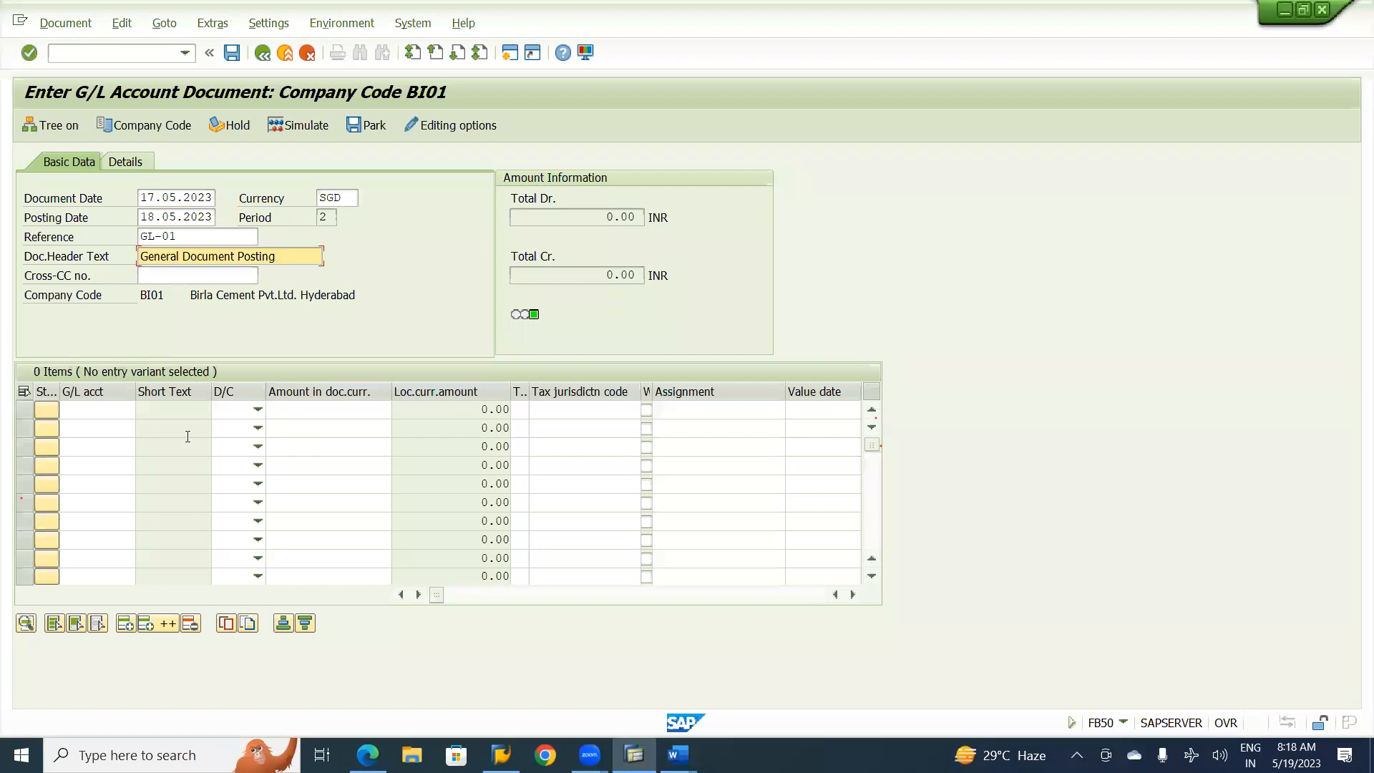
# Fill the first line item with G/L account 240000 as a debit of 10000, checking the amount in the Word notes
pyautogui.click(102, 409)
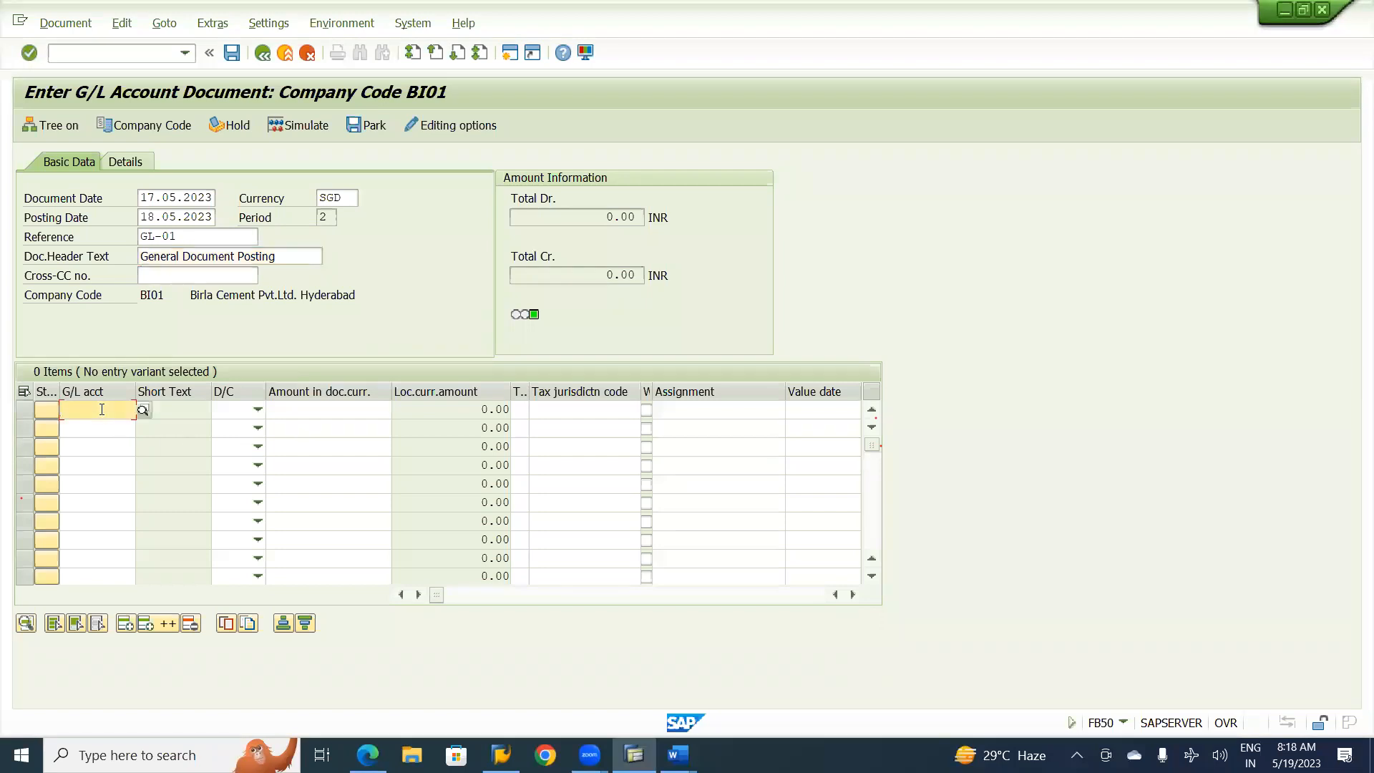
pyautogui.write('24000')
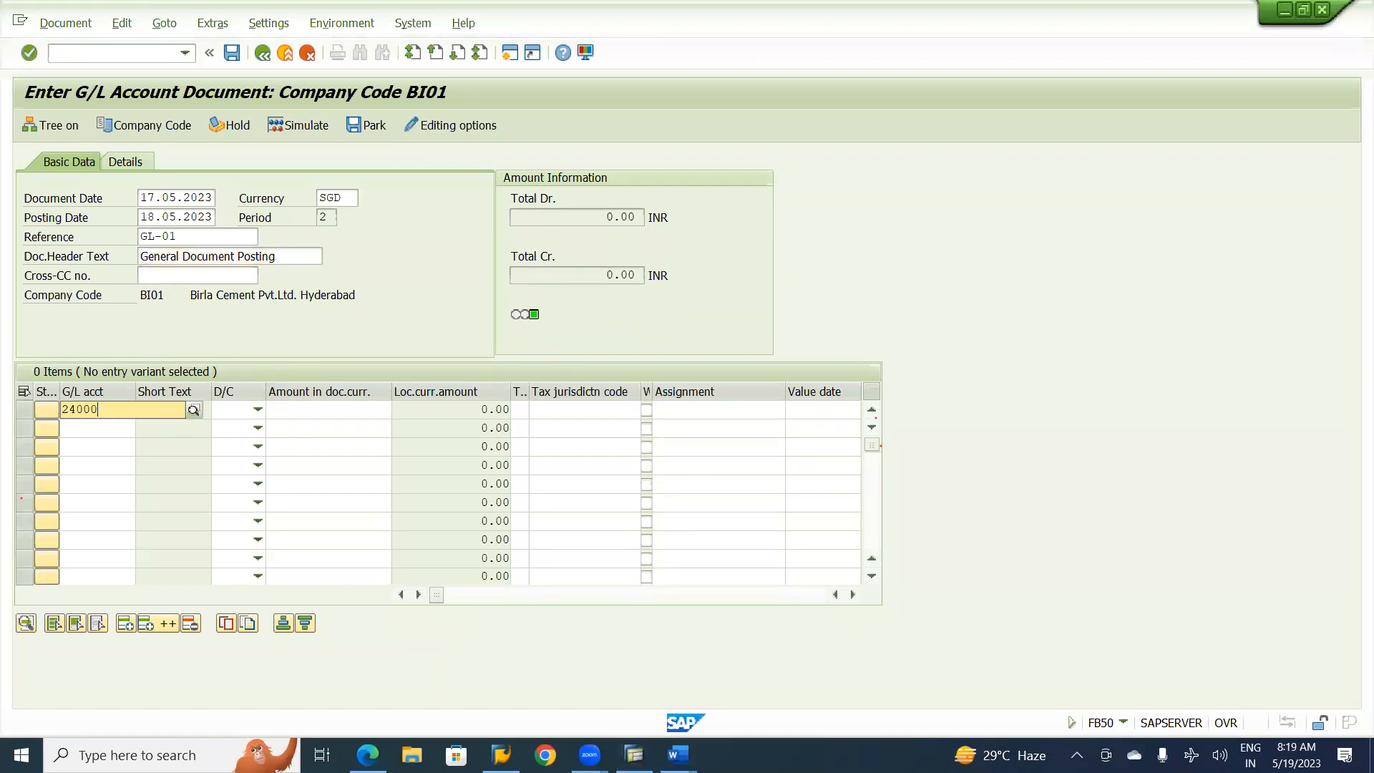
pyautogui.write('0')
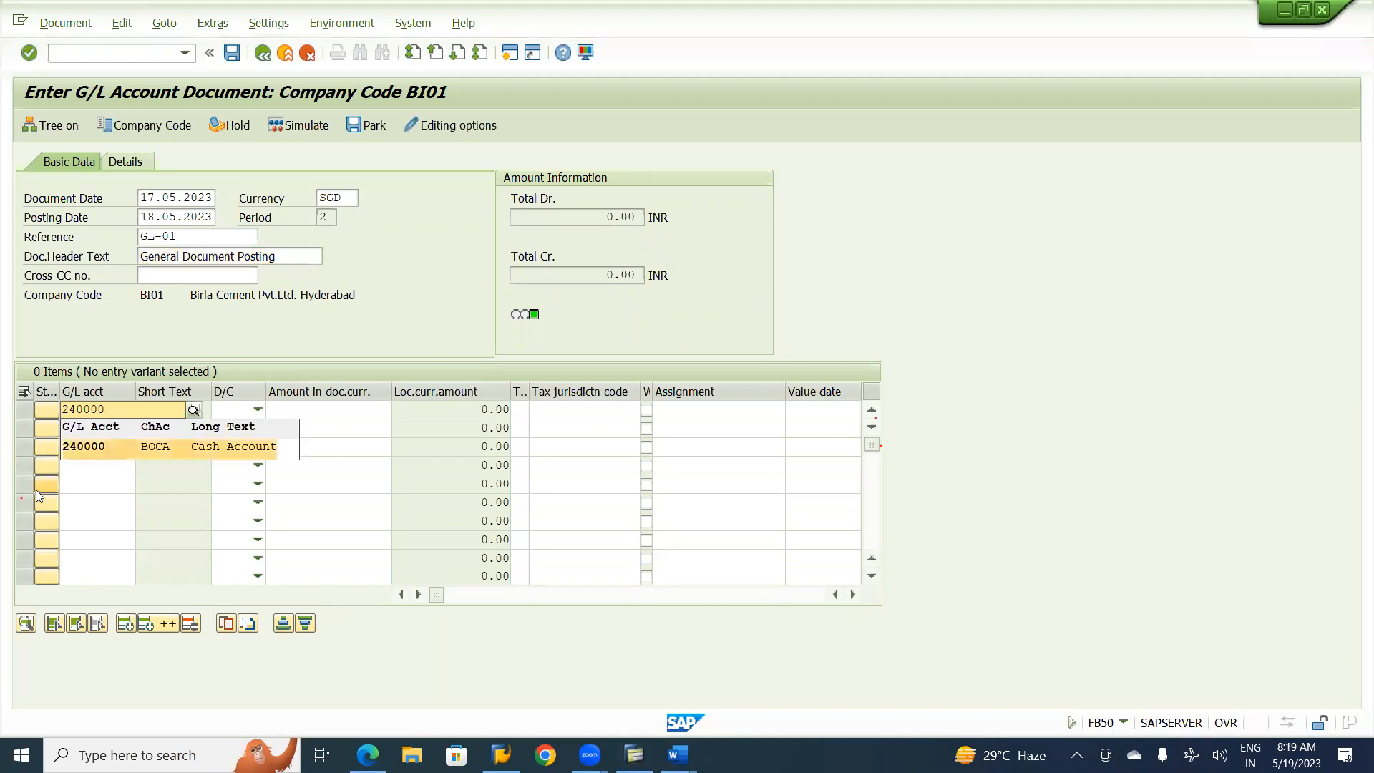
pyautogui.click(89, 454)
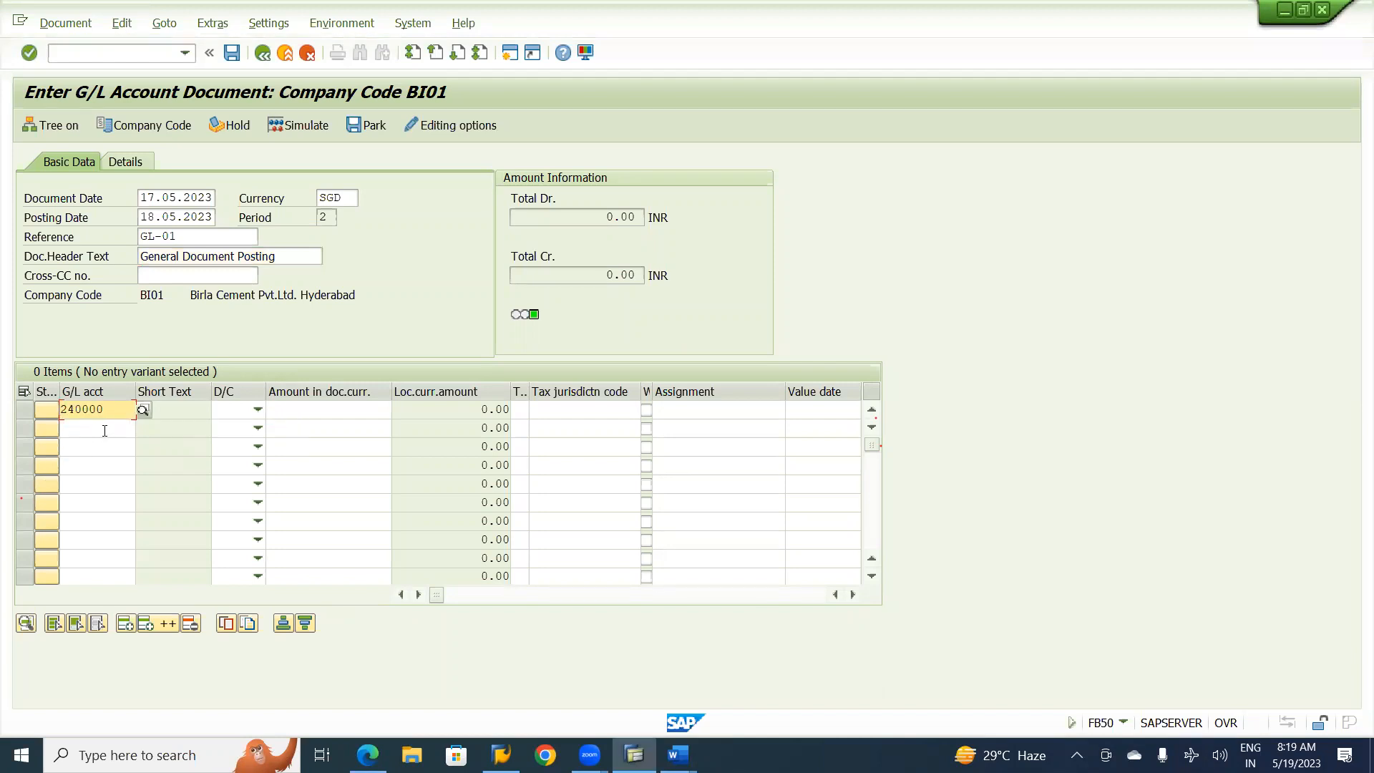
pyautogui.click(257, 412)
pyautogui.click(229, 448)
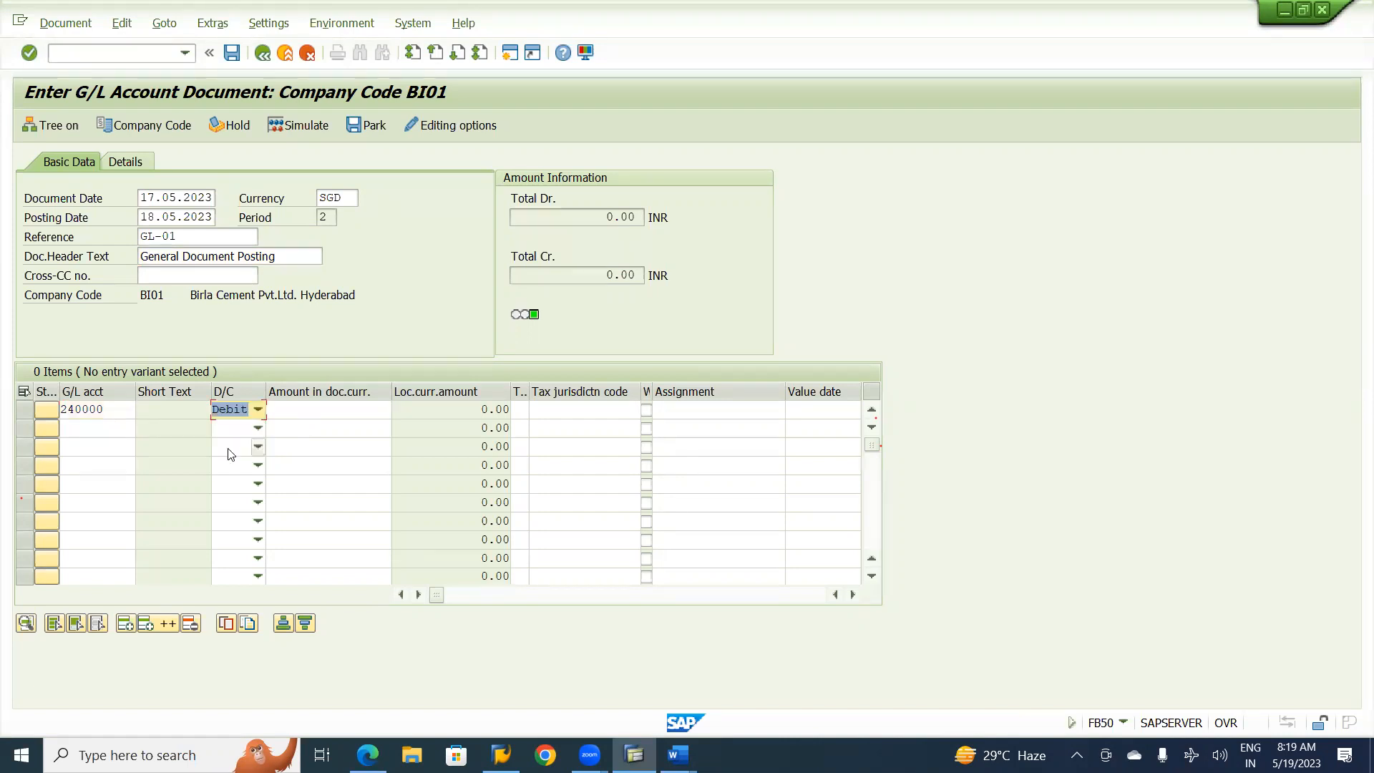
pyautogui.click(326, 413)
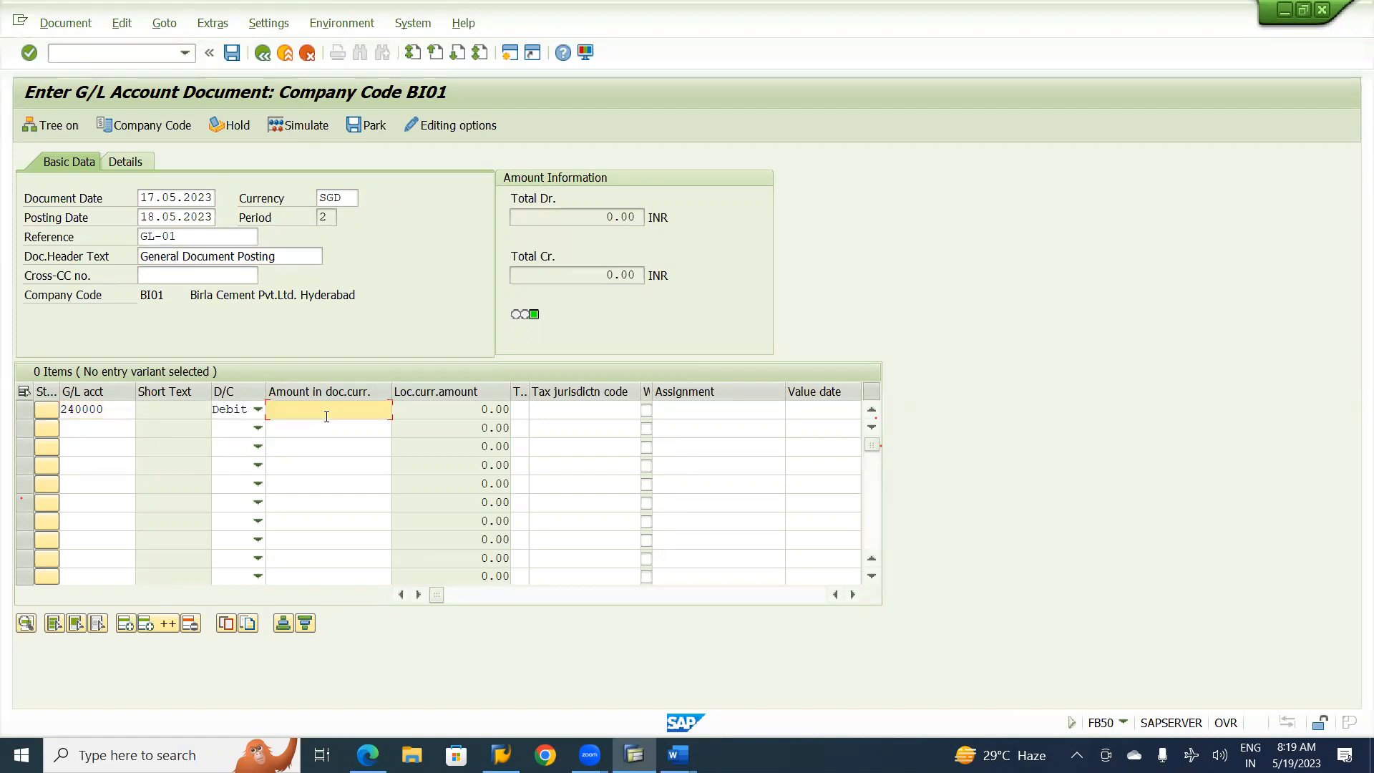
pyautogui.hotkey('alt', 'Tab')
pyautogui.hotkey('alt', 'Tab')
pyautogui.write('10000')
# Fill the second line item as a credit of 10000 to Equity Share Capital account 100000, picked from the BI01 account search
pyautogui.click(122, 428)
pyautogui.hotkey('alt', 'Tab')
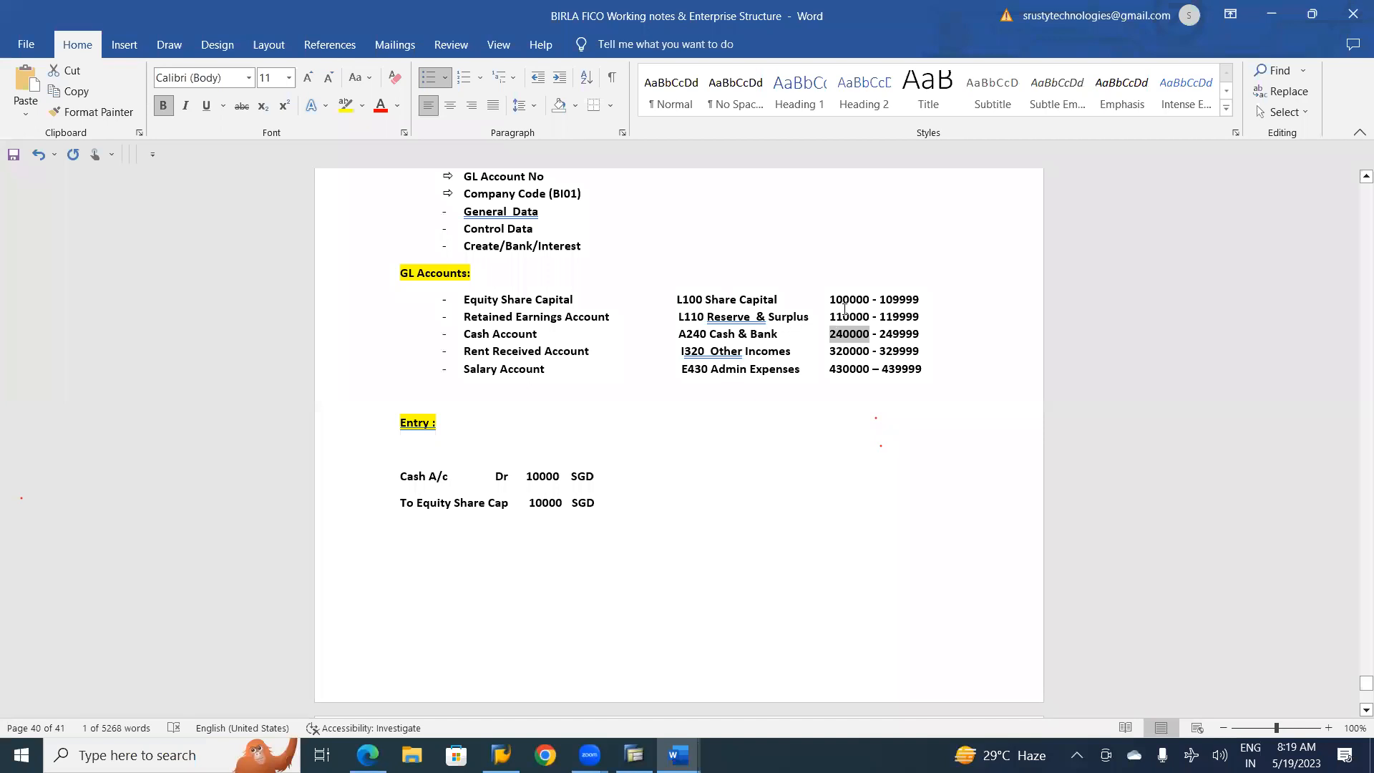
pyautogui.hotkey('alt', 'Tab')
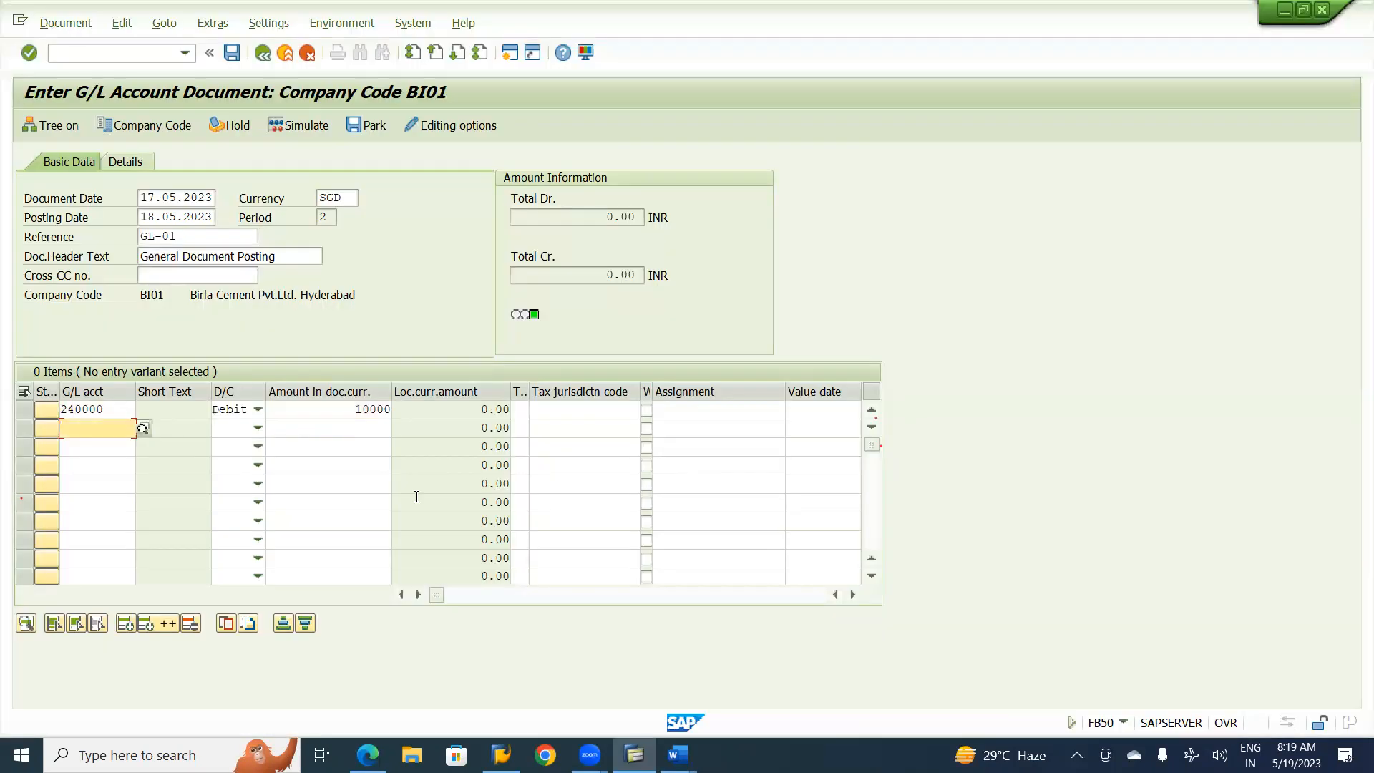
pyautogui.press('F4')
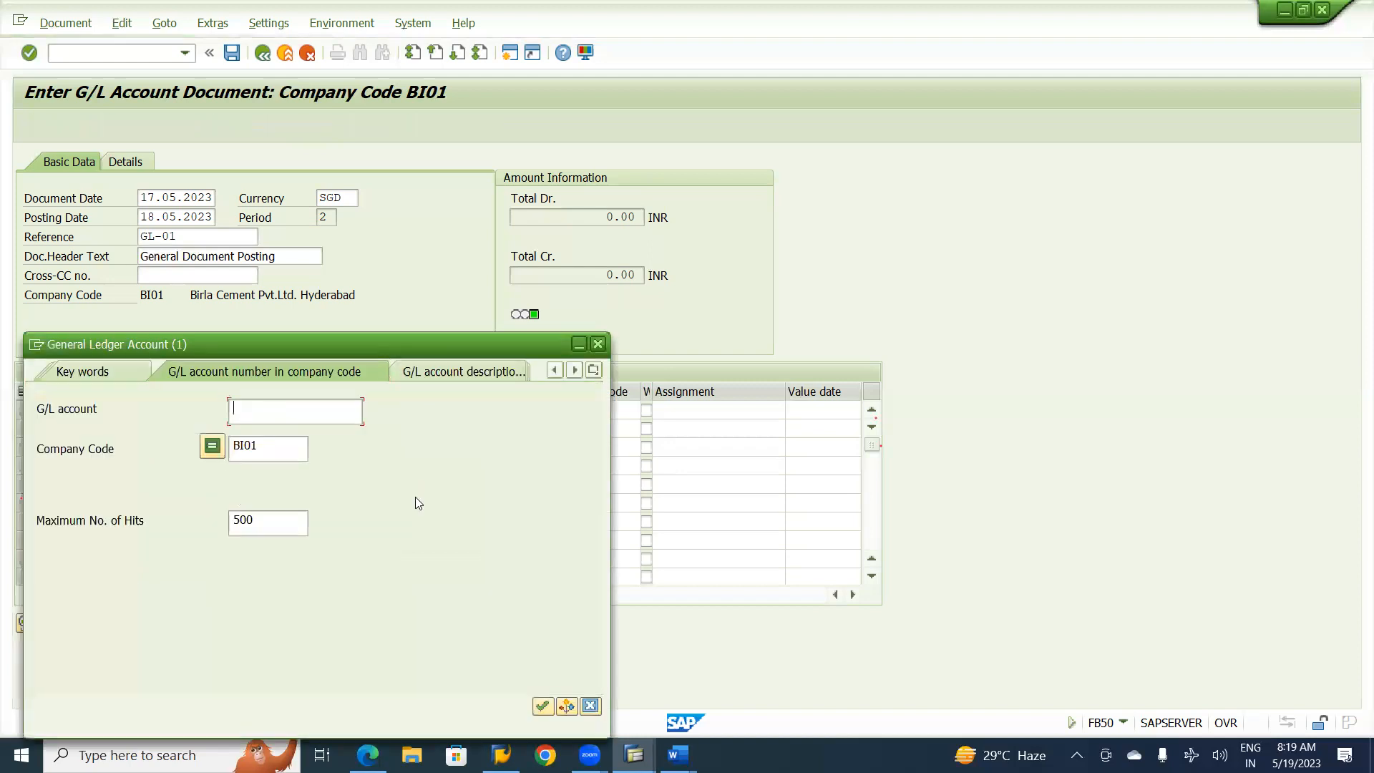
pyautogui.press('Return')
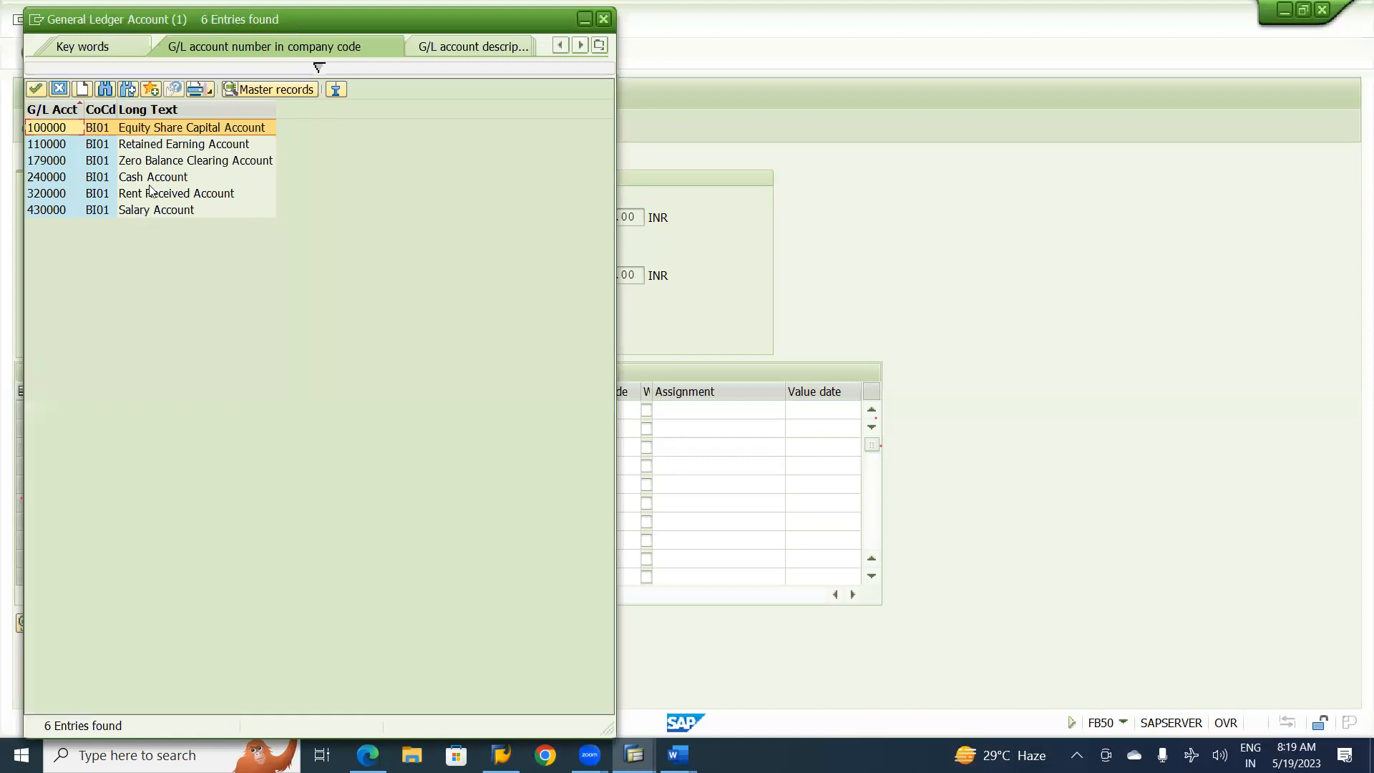
pyautogui.doubleClick(176, 128)
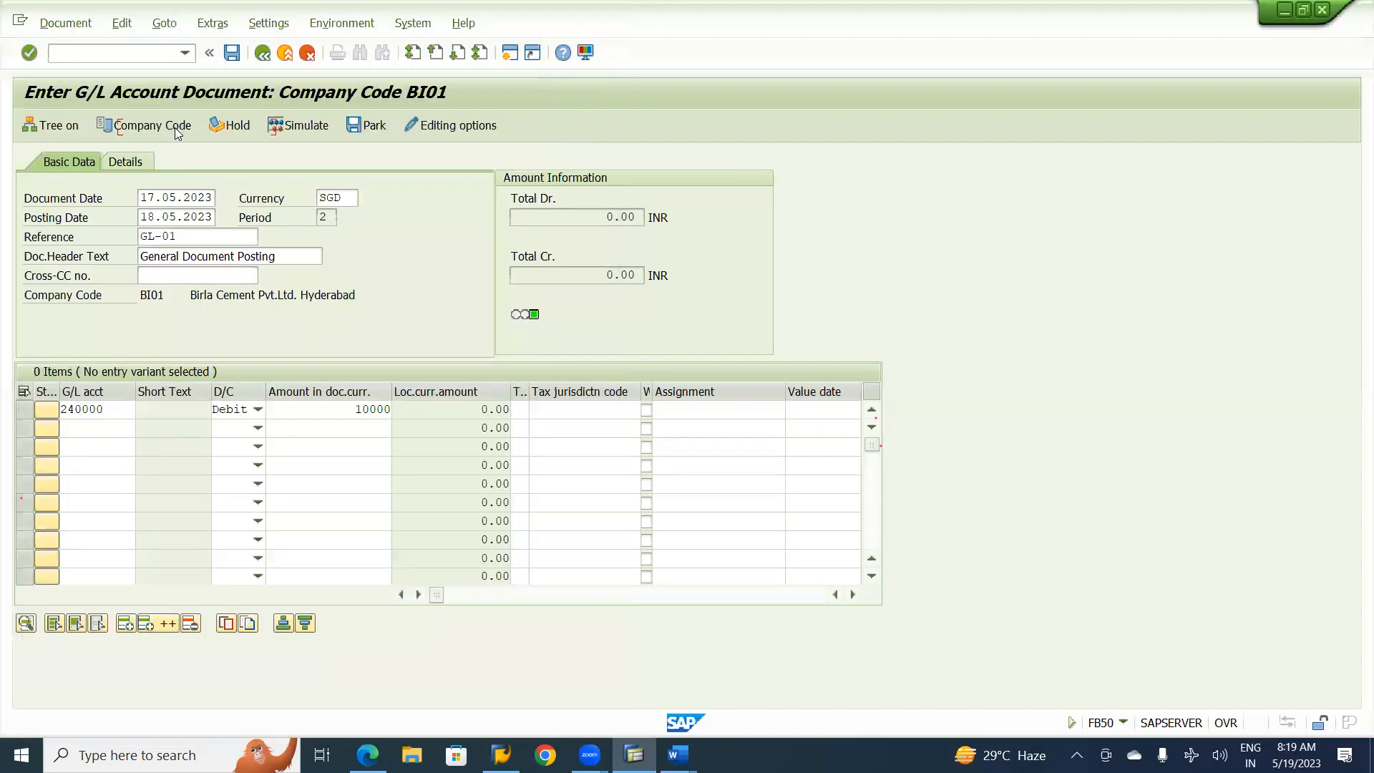
pyautogui.press('Tab')
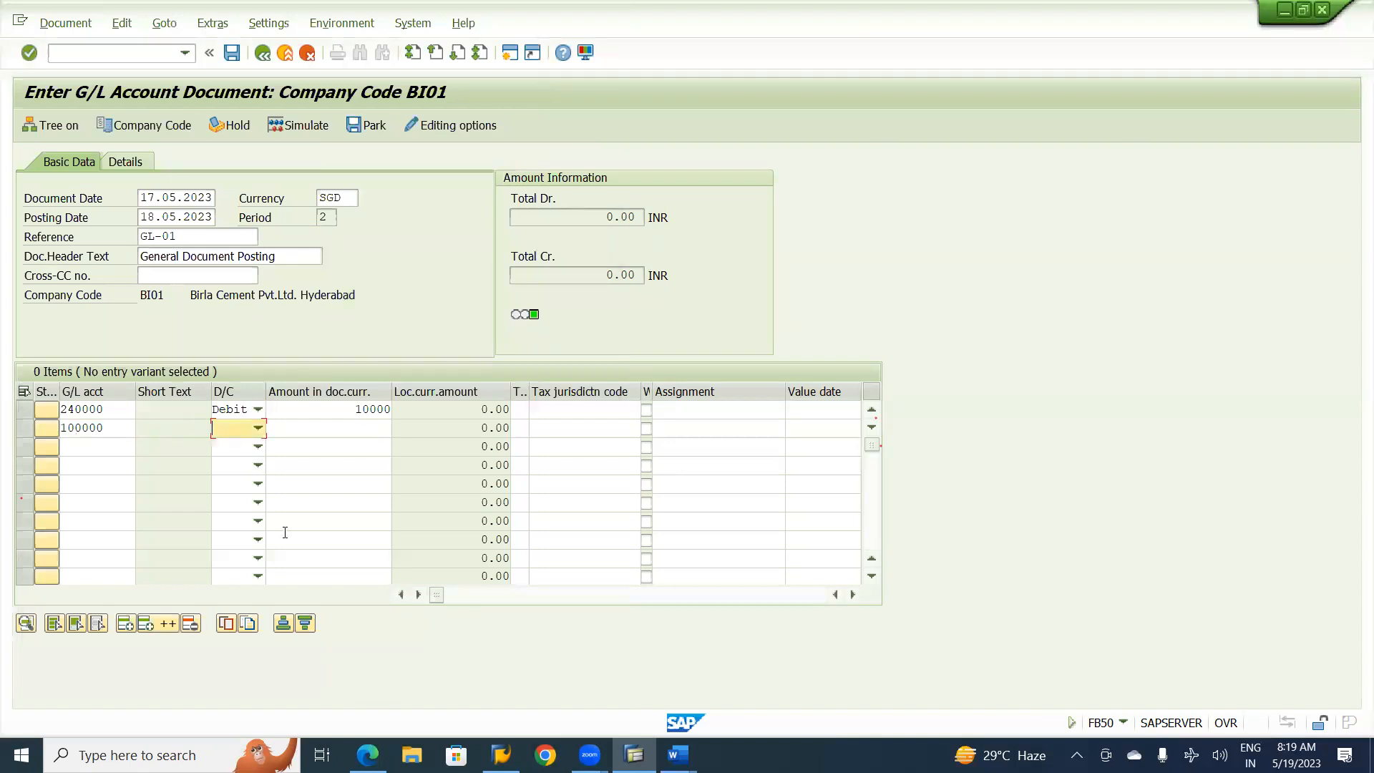
pyautogui.press('c')
pyautogui.press('Tab')
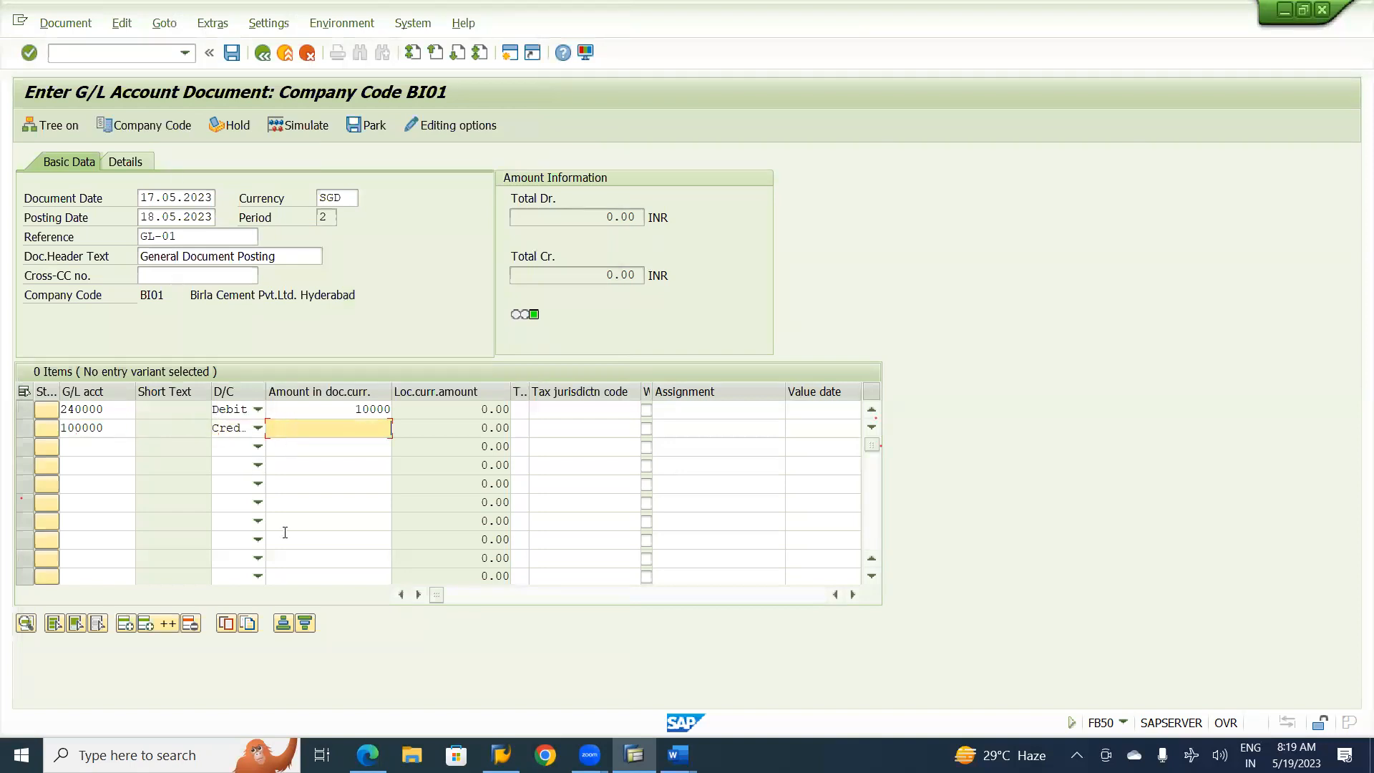
pyautogui.write('10000')
# Validate the line items, acknowledge the translation date information, and post the document
pyautogui.press('Return')
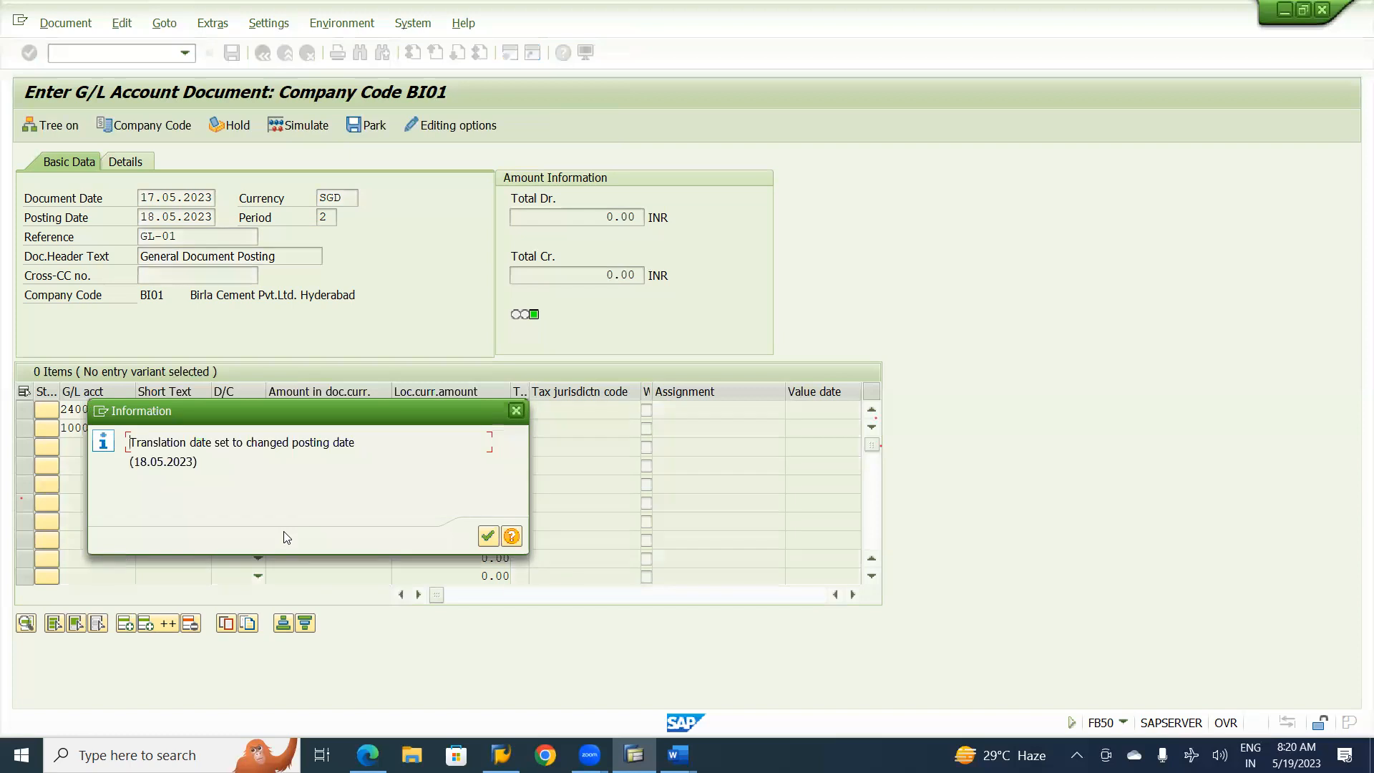
pyautogui.click(486, 538)
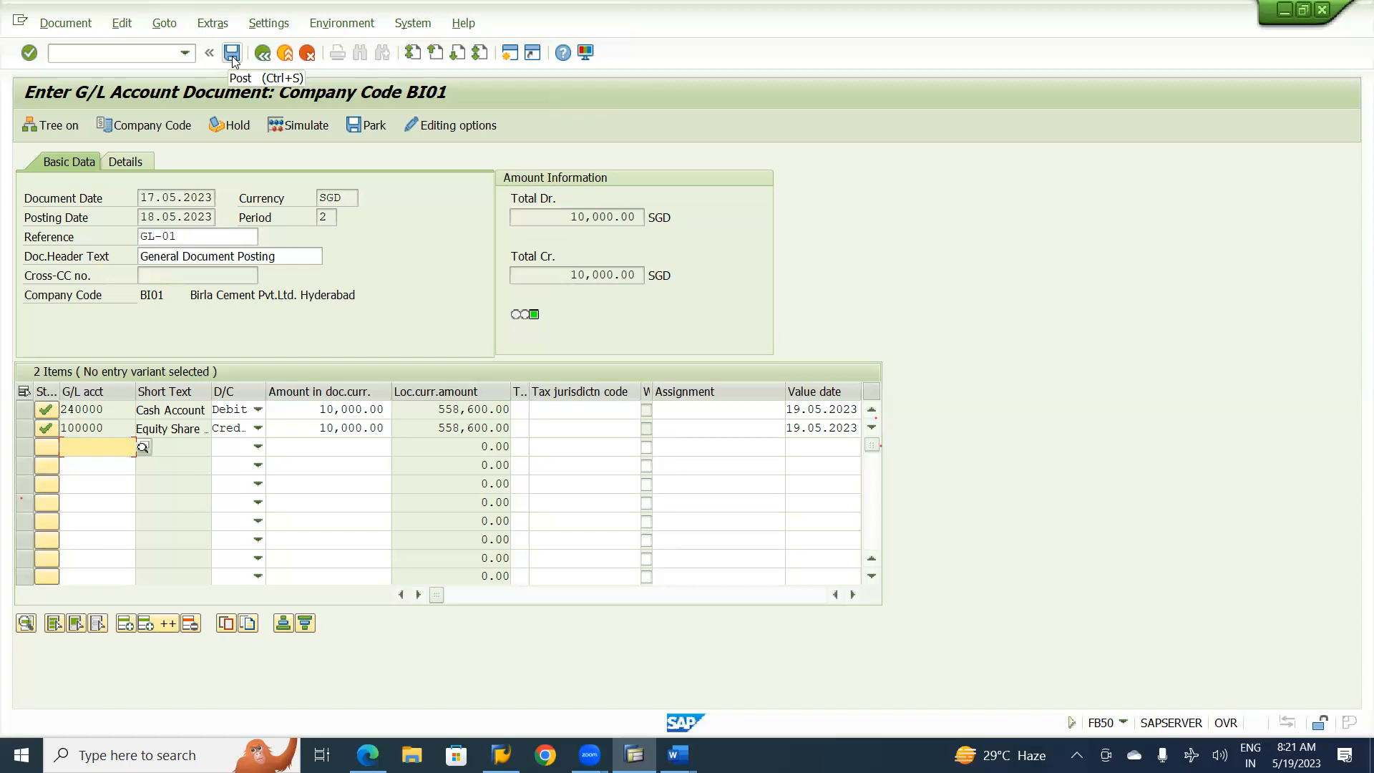
pyautogui.click(232, 59)
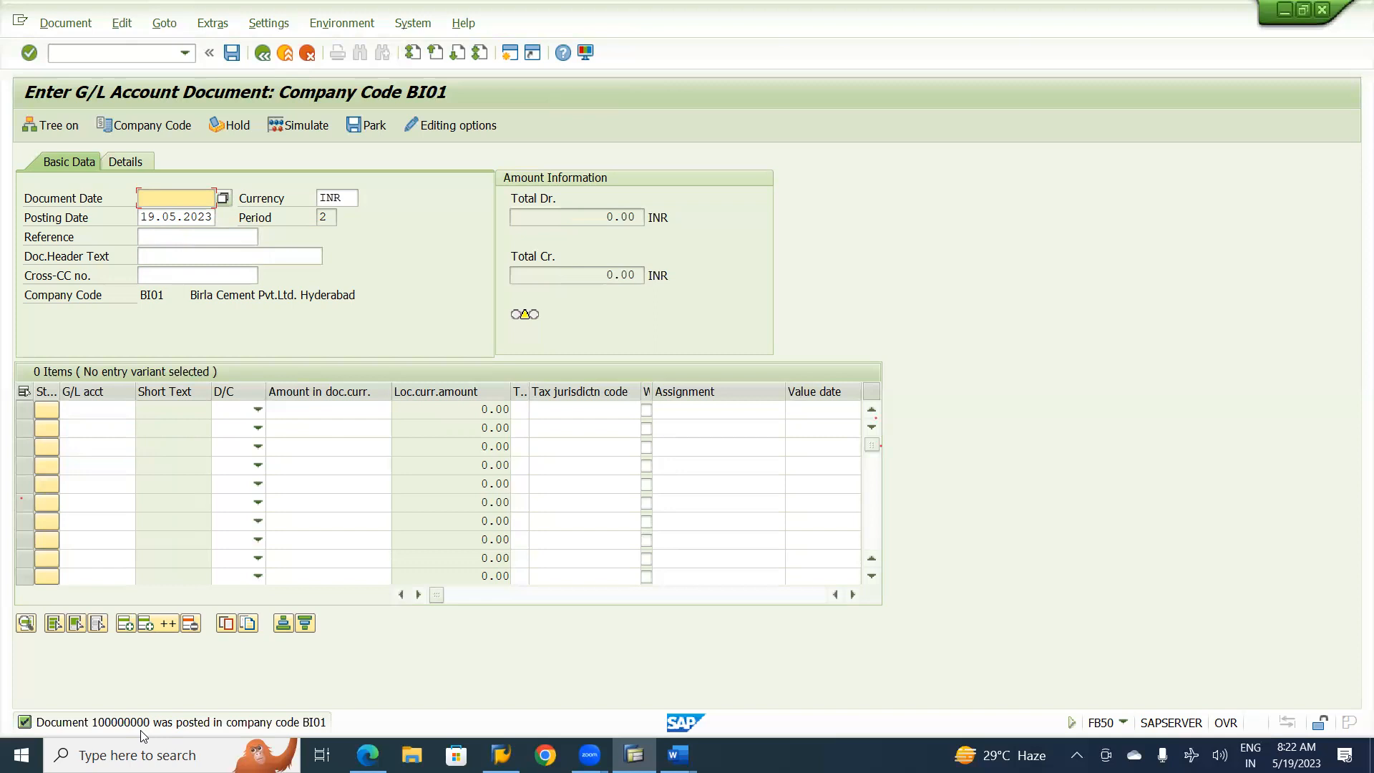
# Switch to the SAP FI CO material notes in Word and review the configuration topics from GL master data back to New General Ledger
pyautogui.hotkey('alt', 'Tab')
pyautogui.hotkey('alt', 'Tab')
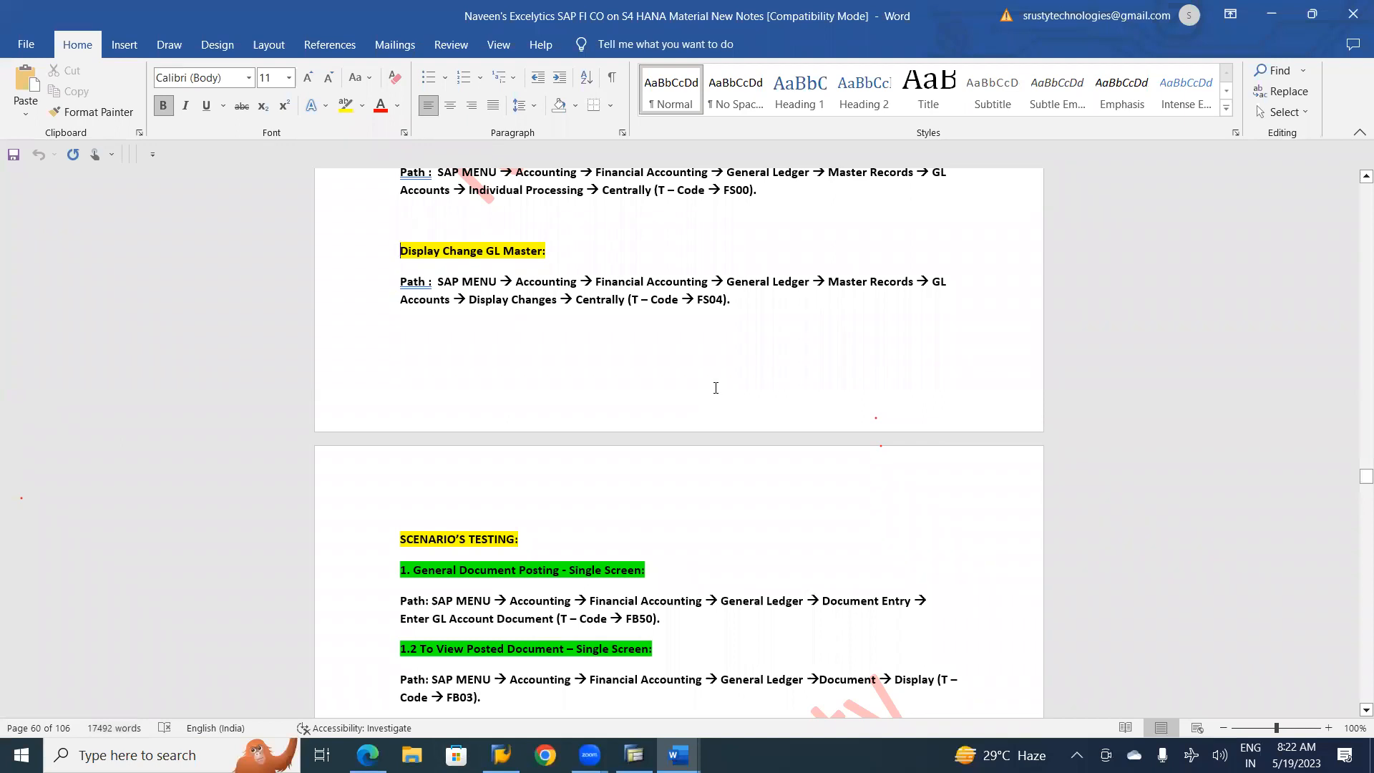
pyautogui.scroll(5, 715, 388)
pyautogui.scroll(12, 716, 388)
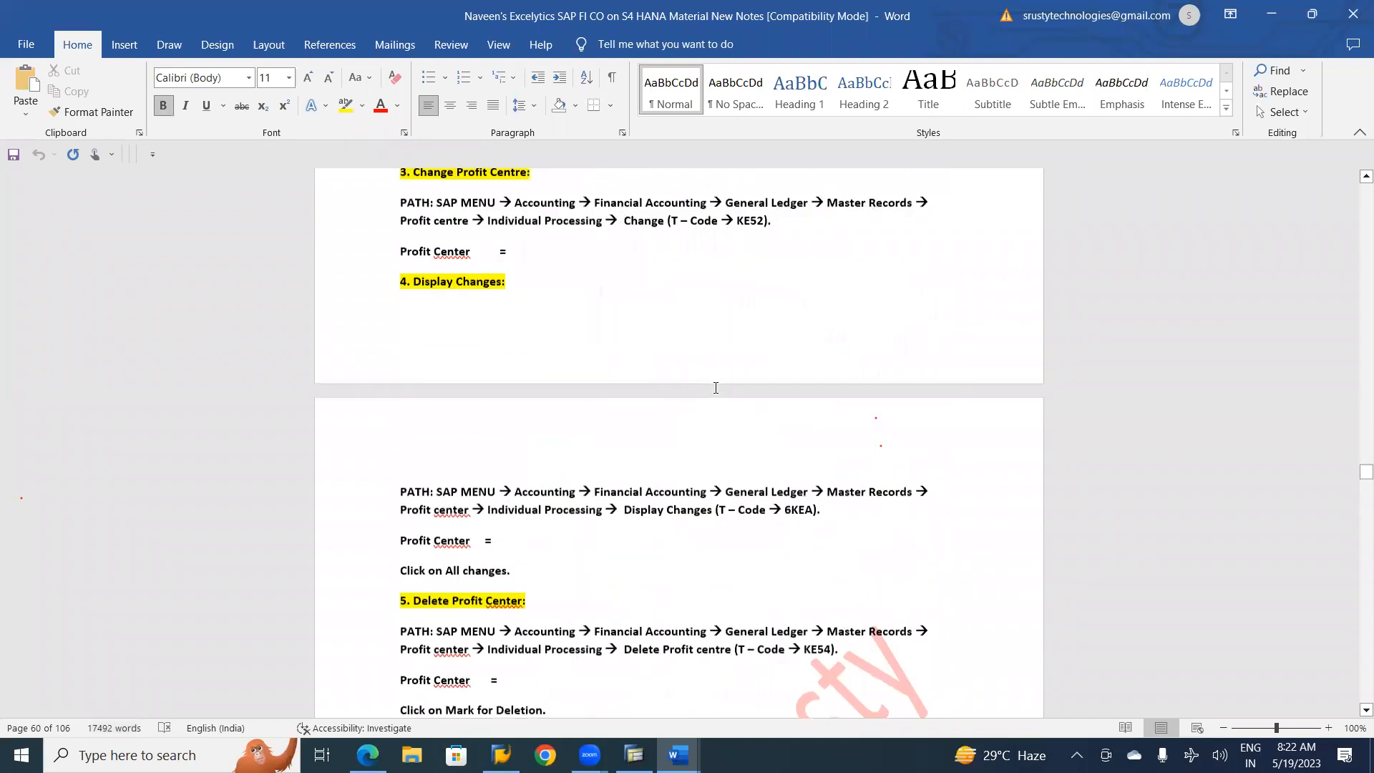
pyautogui.scroll(2, 716, 388)
pyautogui.scroll(6, 715, 388)
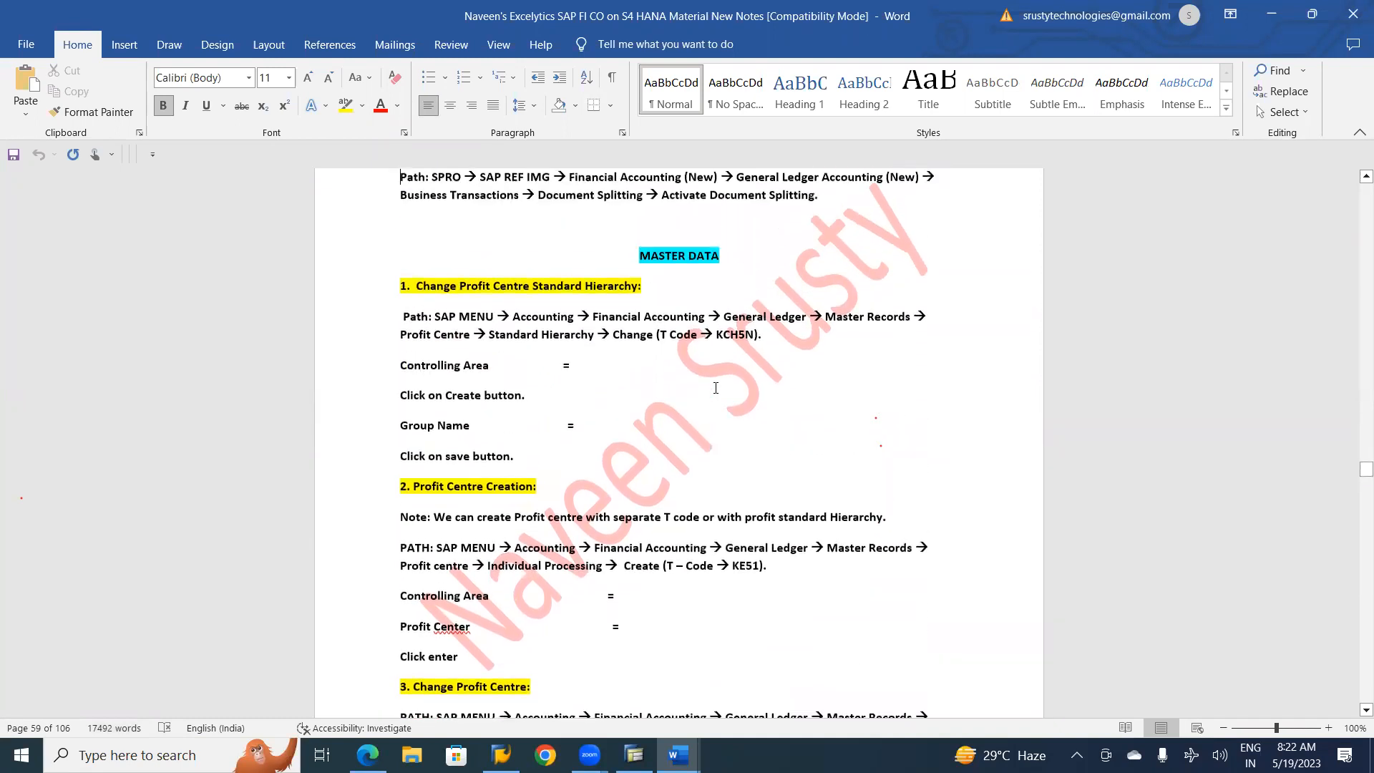
pyautogui.scroll(1, 716, 390)
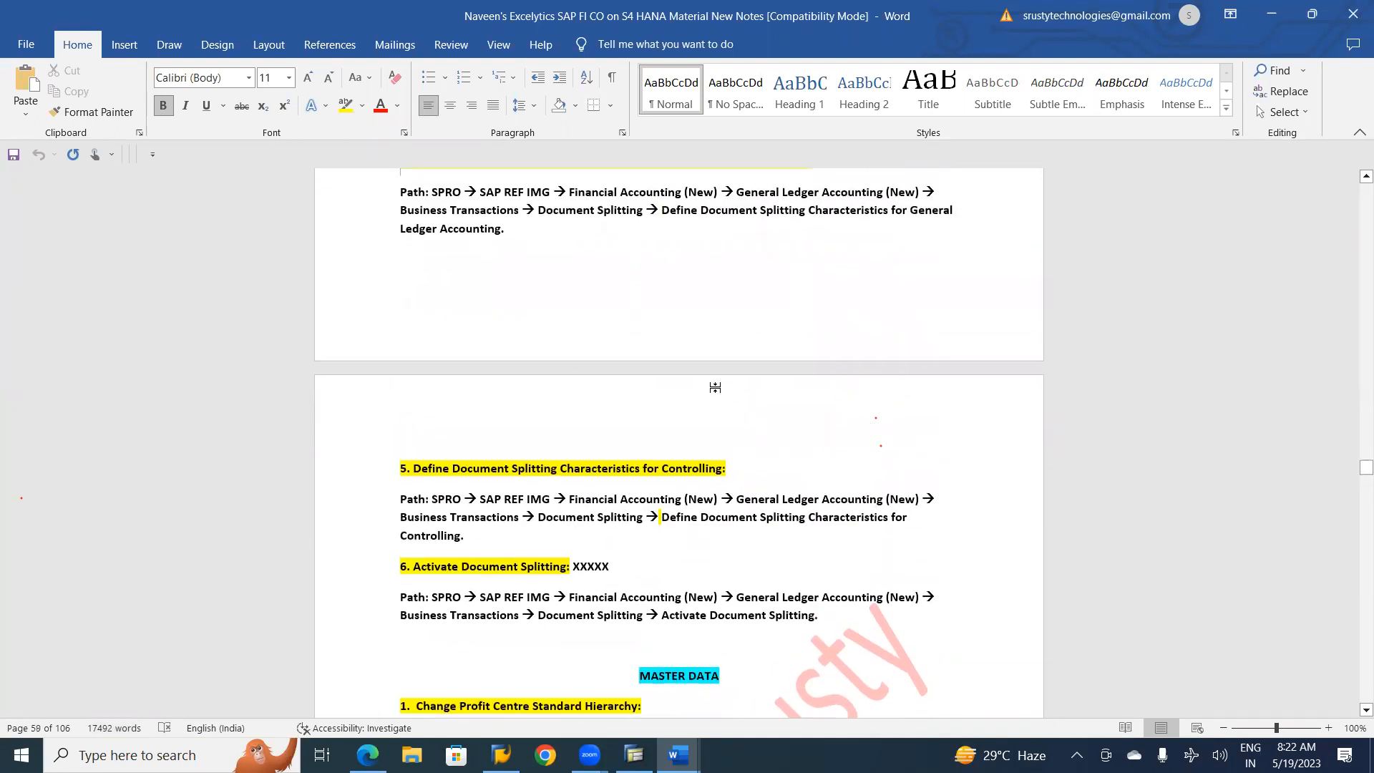
pyautogui.scroll(2, 716, 387)
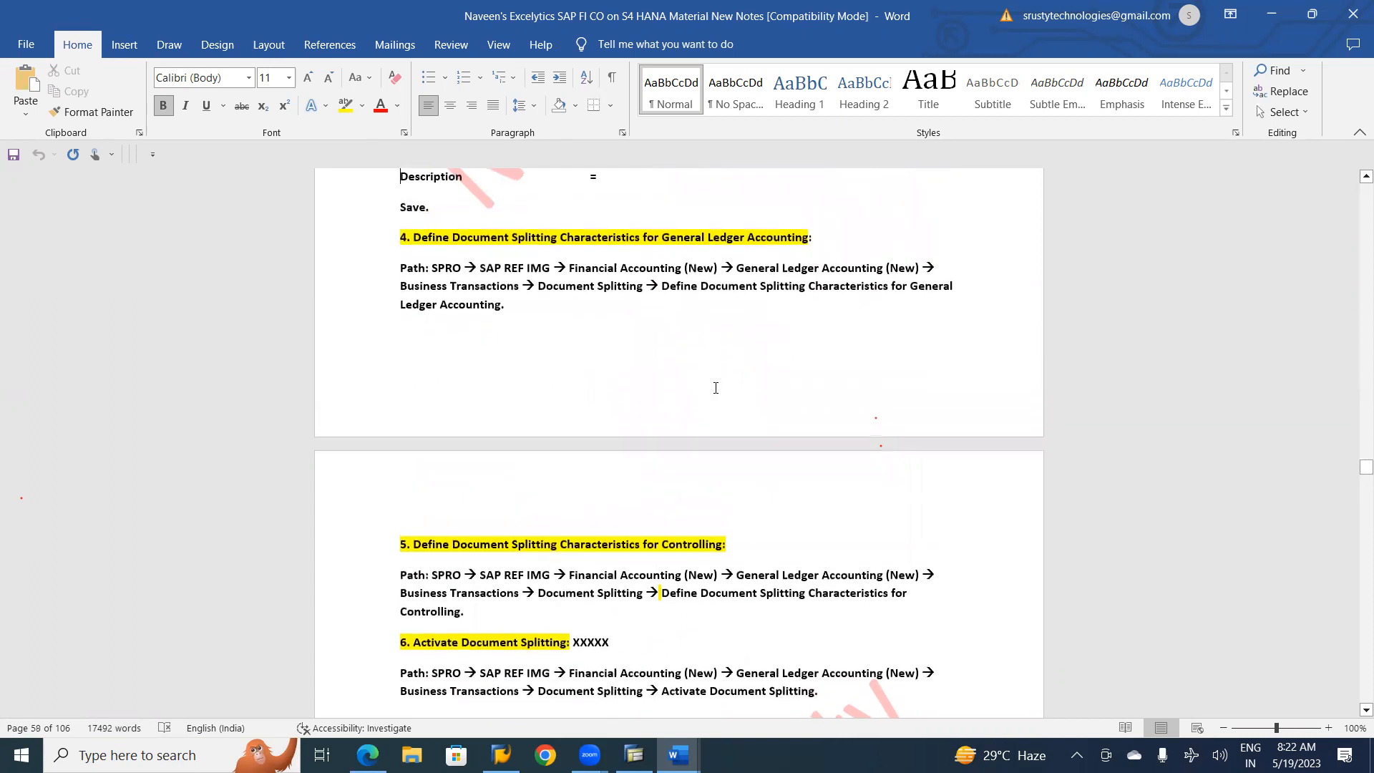
pyautogui.scroll(4, 716, 388)
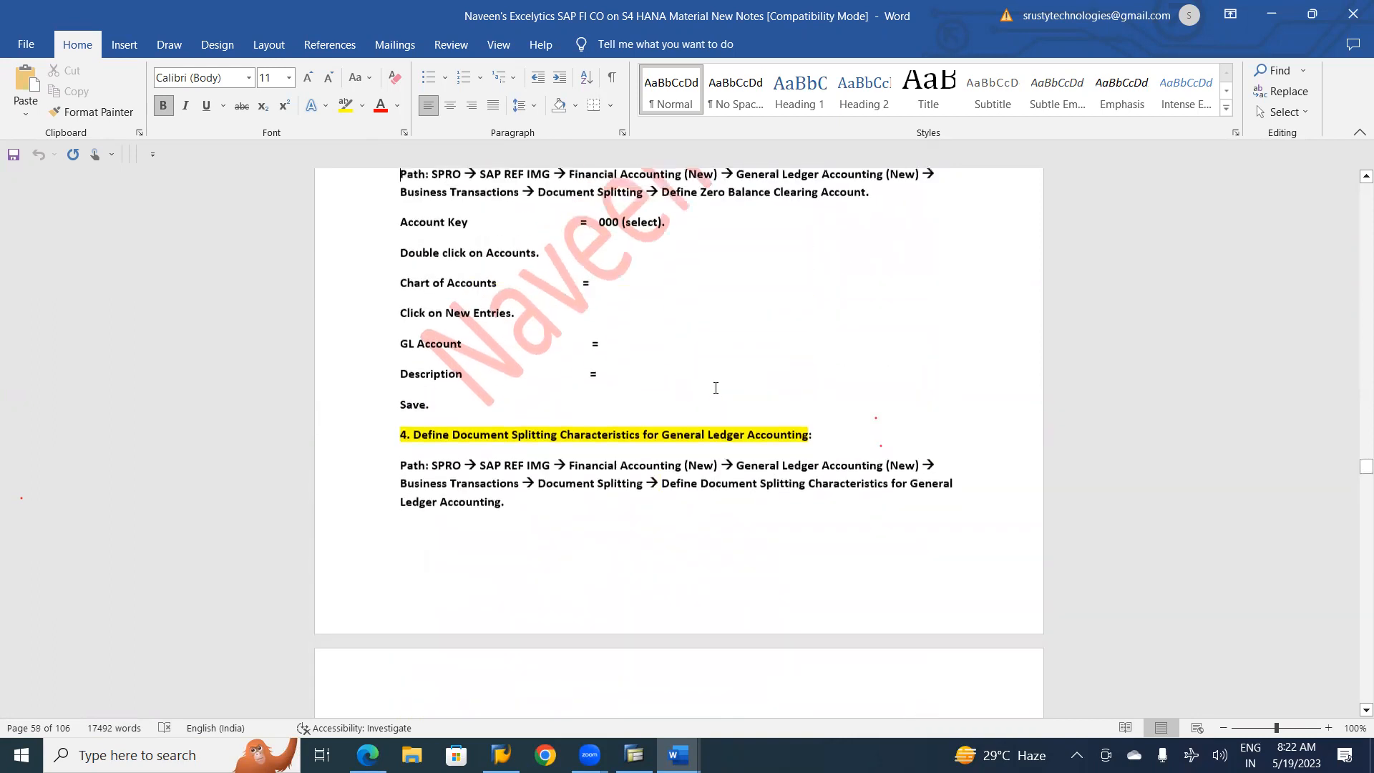
pyautogui.scroll(10, 716, 387)
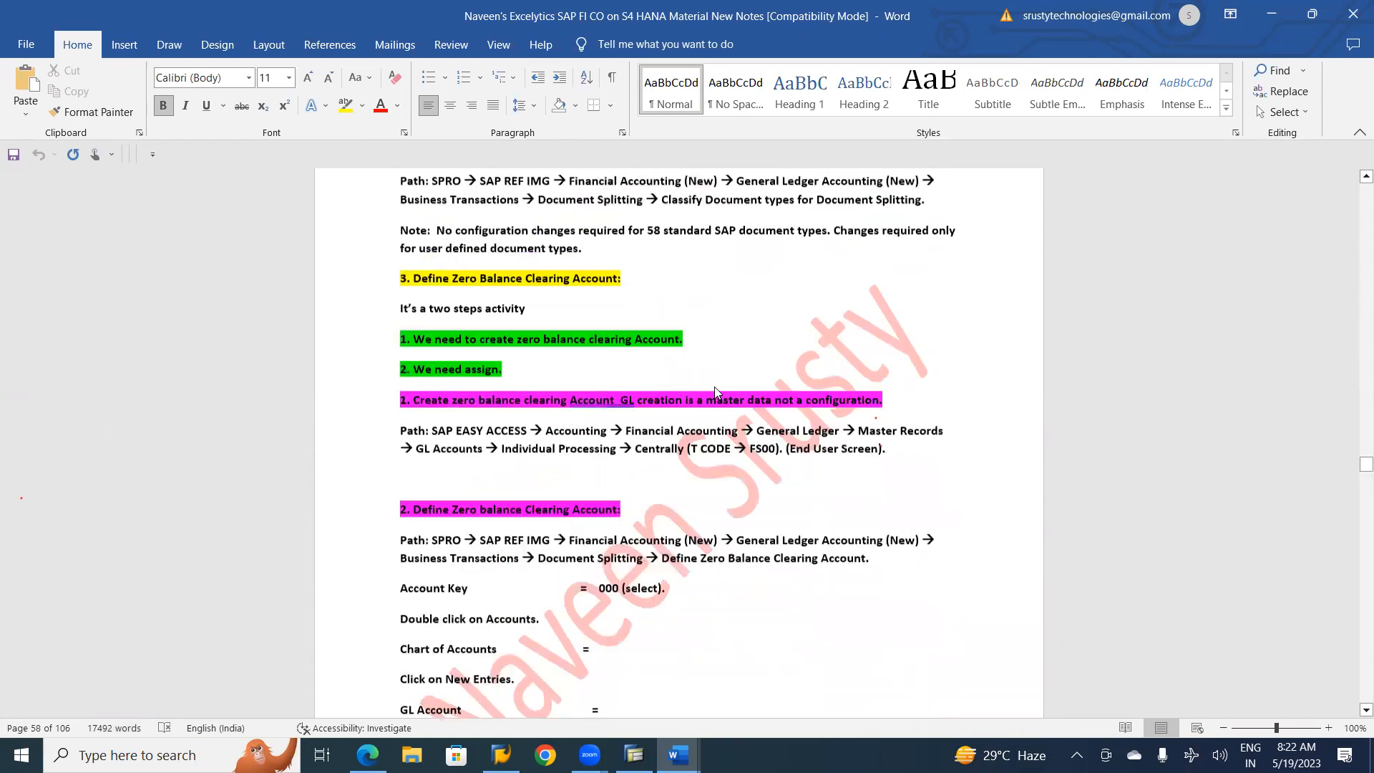
pyautogui.scroll(3, 716, 388)
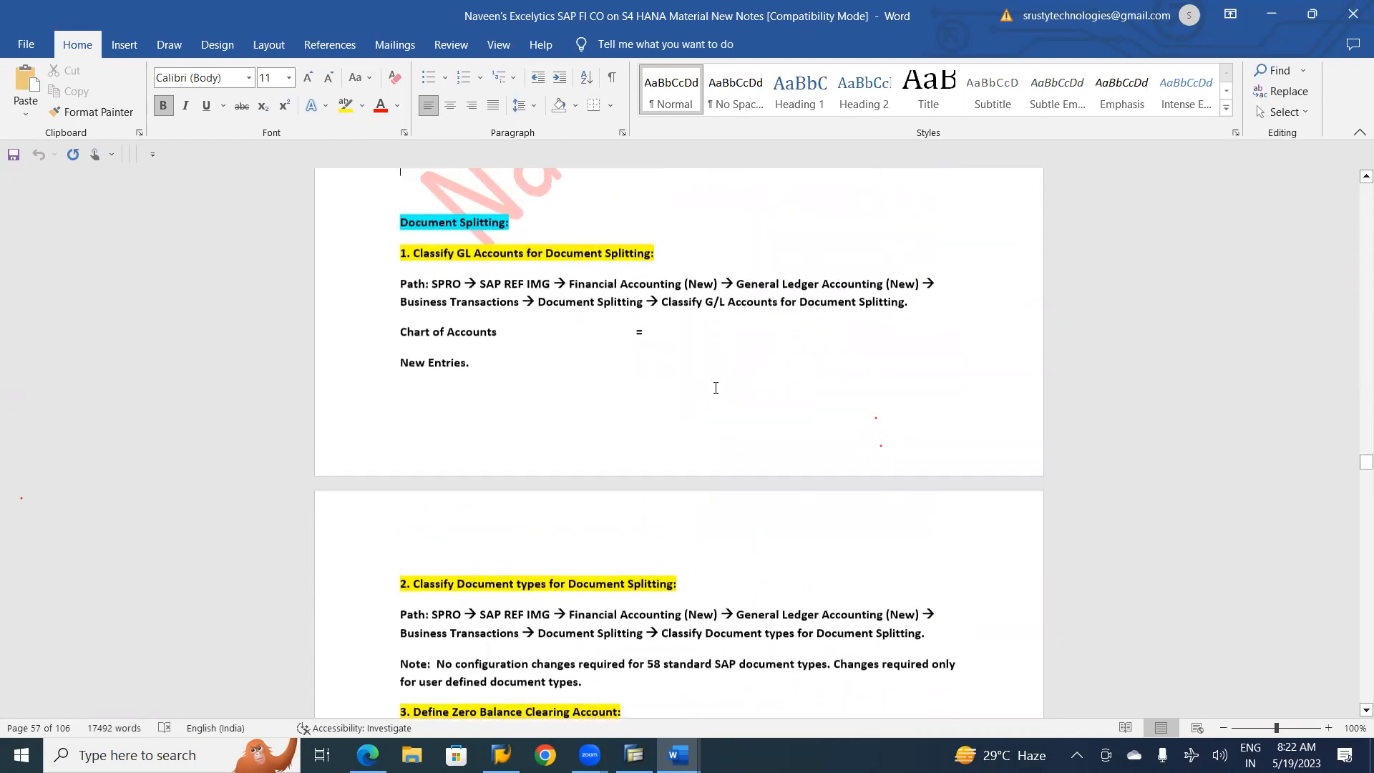
pyautogui.scroll(8, 715, 388)
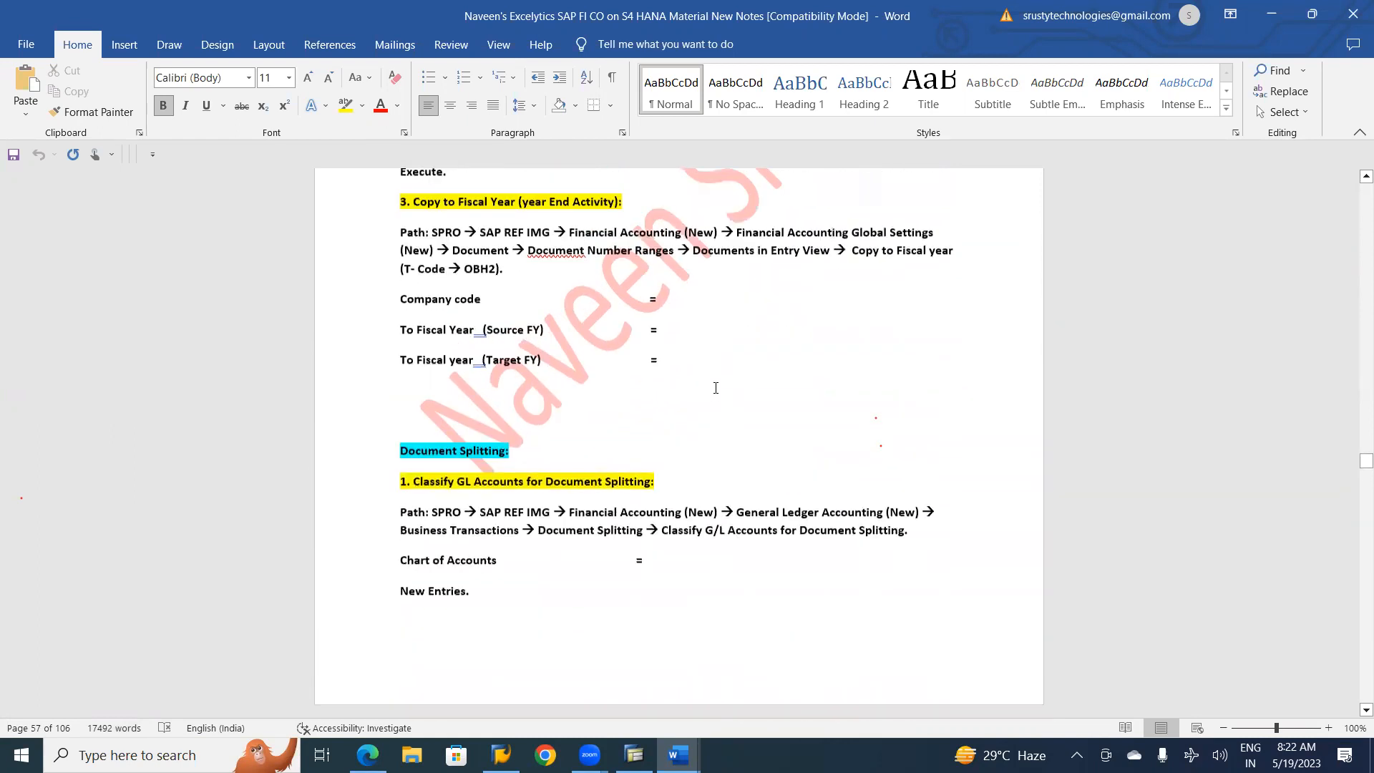
pyautogui.scroll(3, 716, 392)
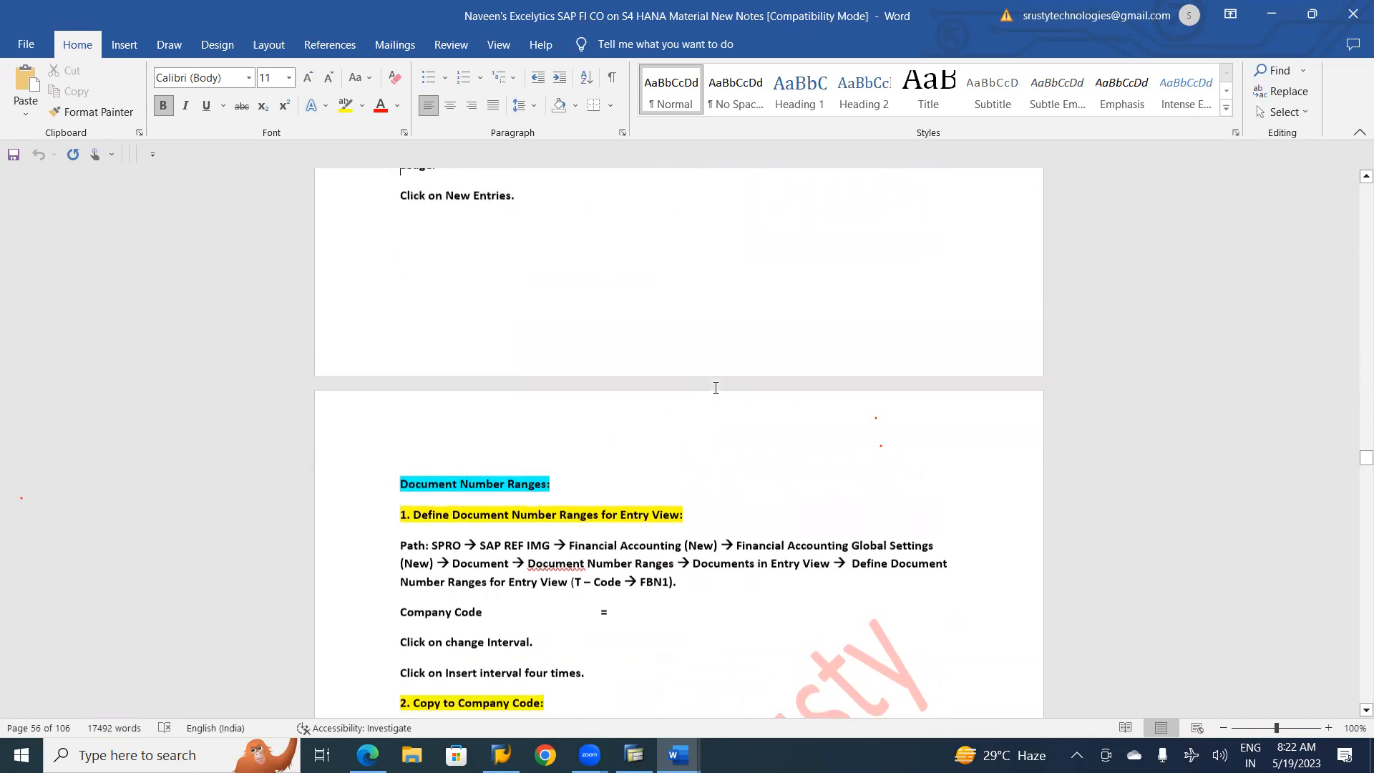
pyautogui.scroll(3, 715, 388)
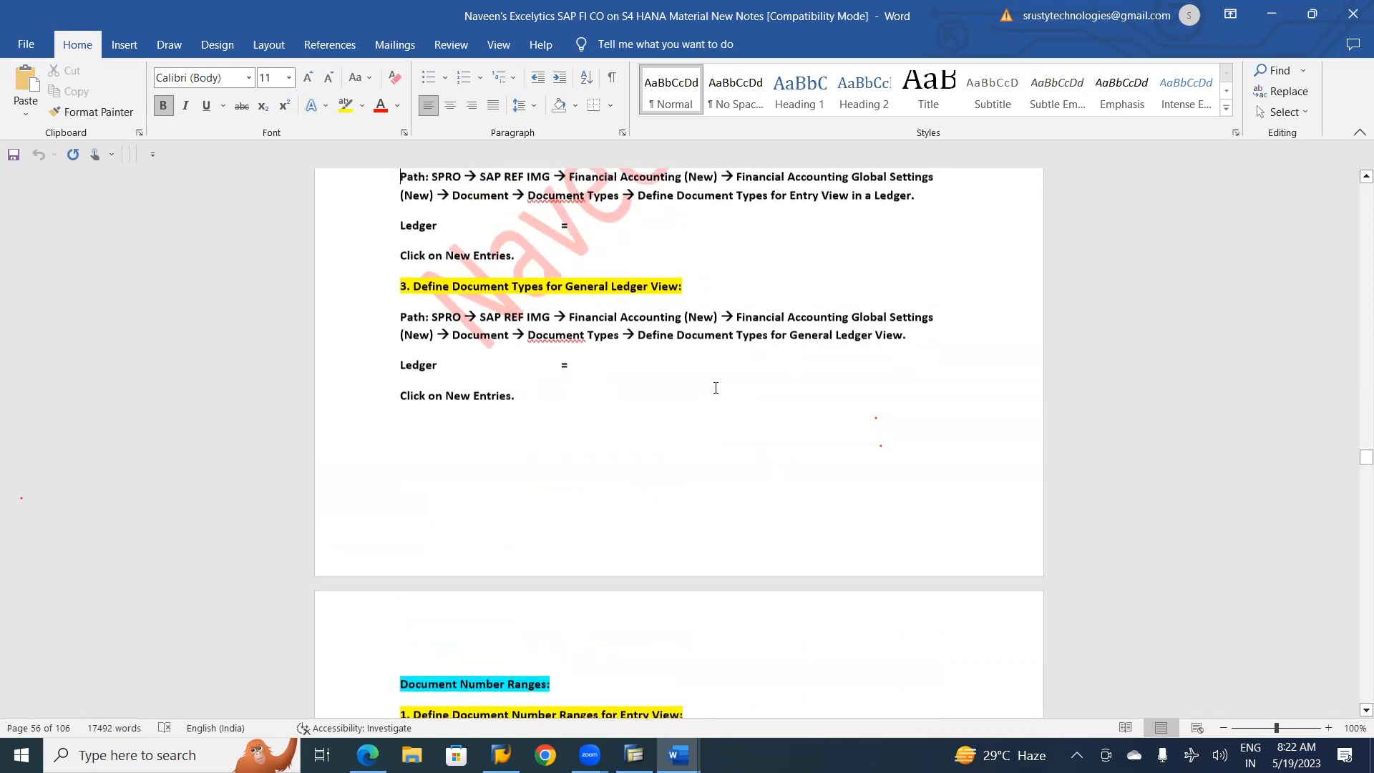
pyautogui.scroll(6, 715, 388)
pyautogui.scroll(4, 715, 390)
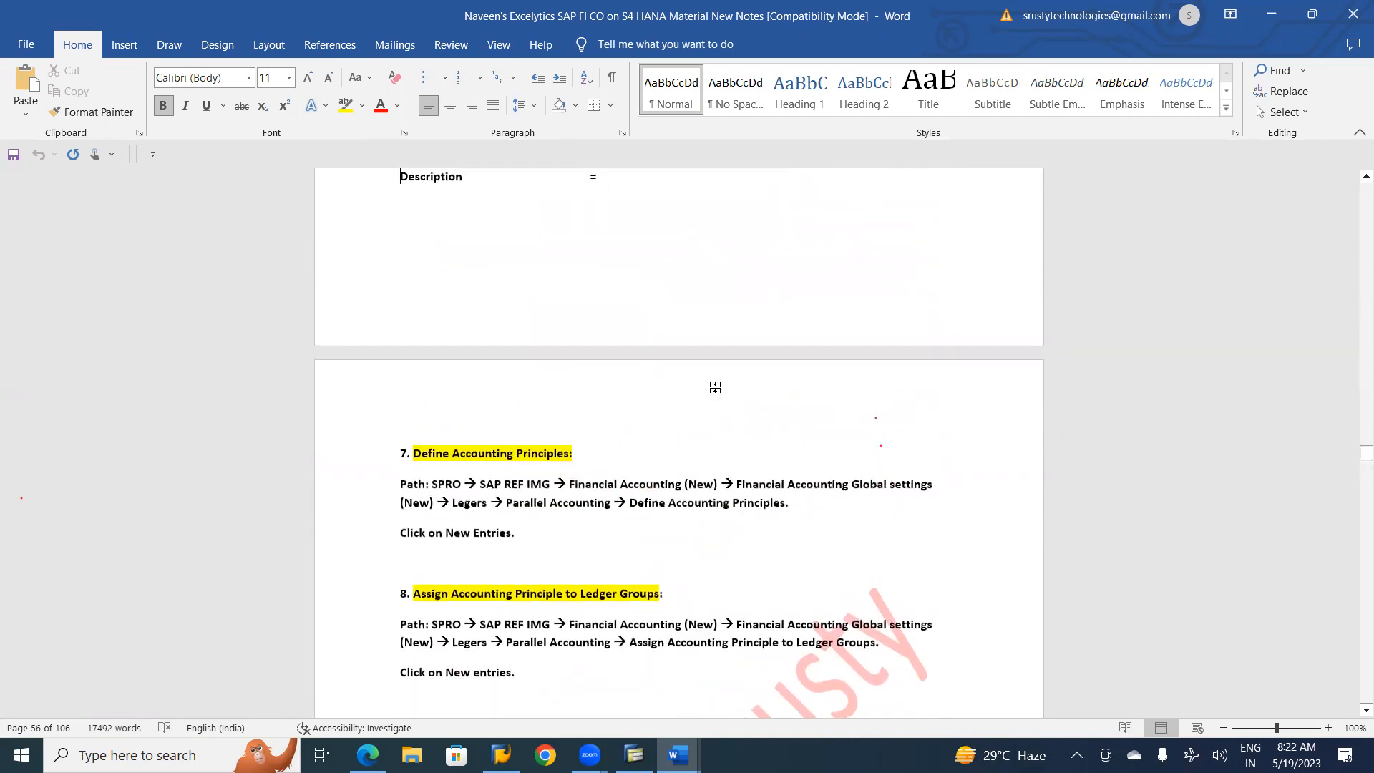
pyautogui.scroll(3, 715, 388)
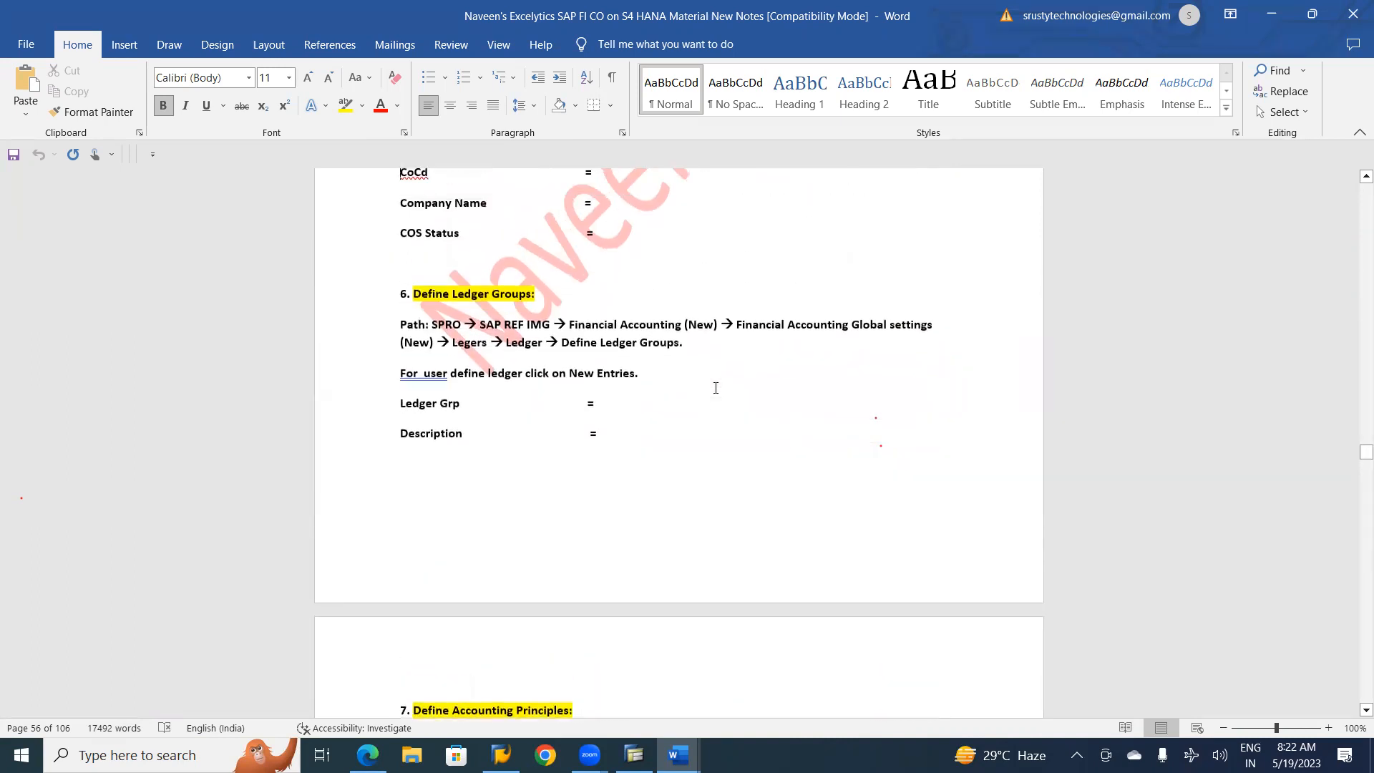
pyautogui.scroll(2, 716, 388)
pyautogui.scroll(4, 715, 388)
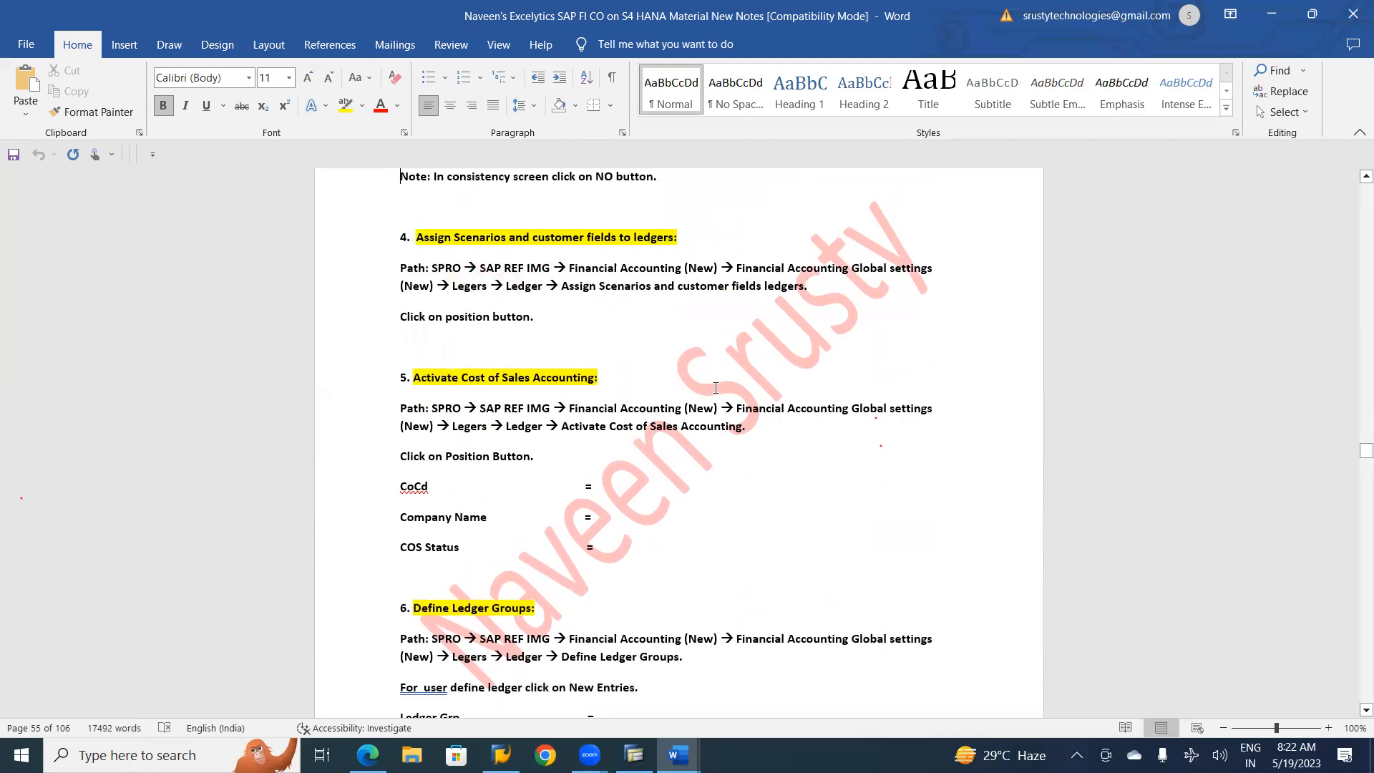
pyautogui.scroll(3, 717, 393)
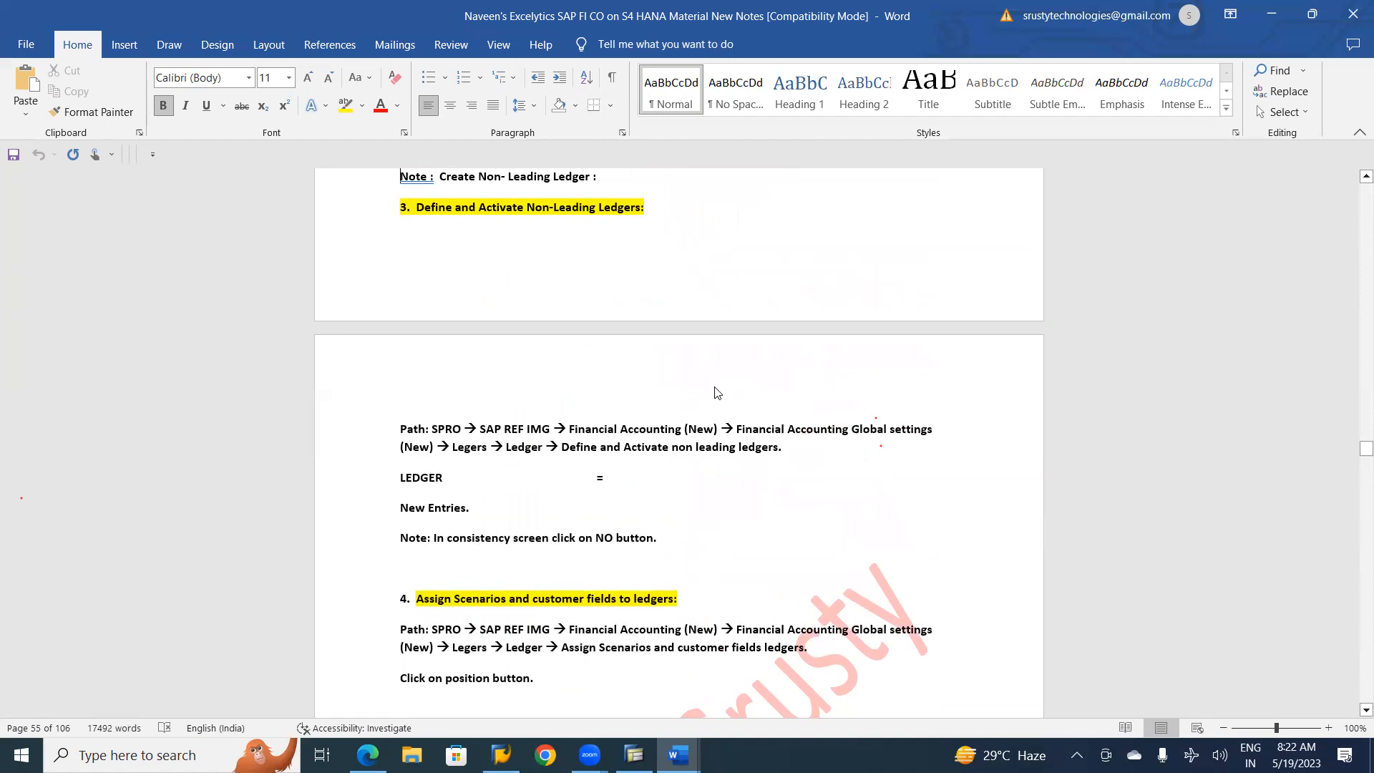
pyautogui.scroll(3, 715, 388)
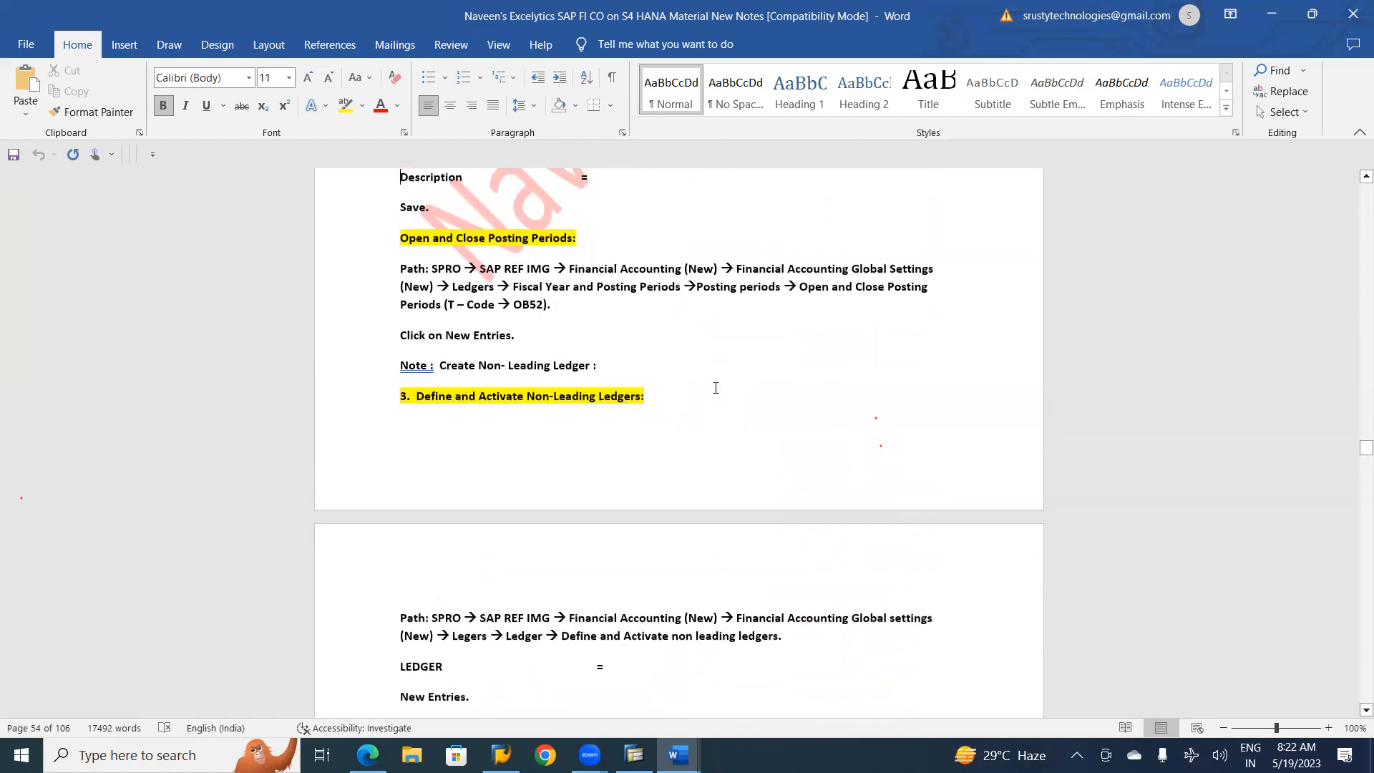
pyautogui.scroll(10, 716, 388)
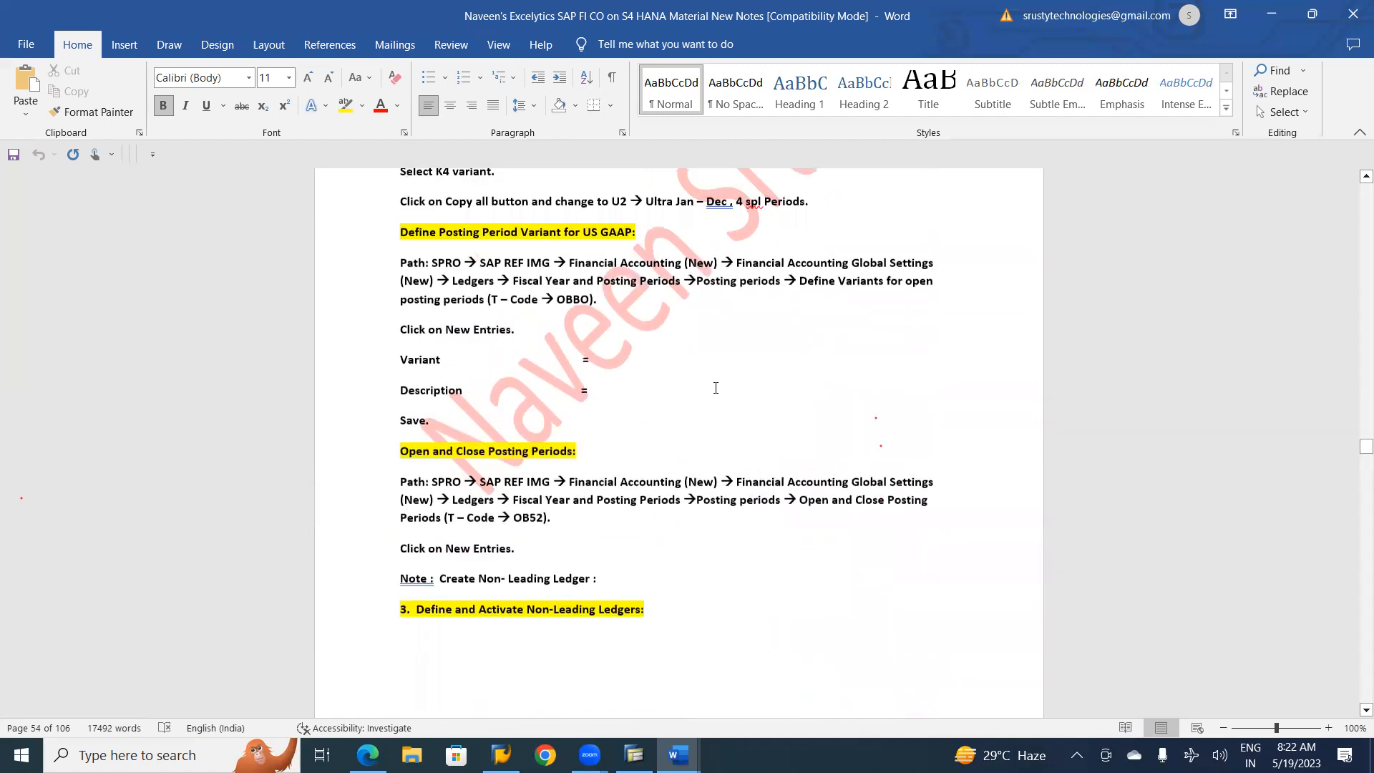
pyautogui.scroll(4, 718, 393)
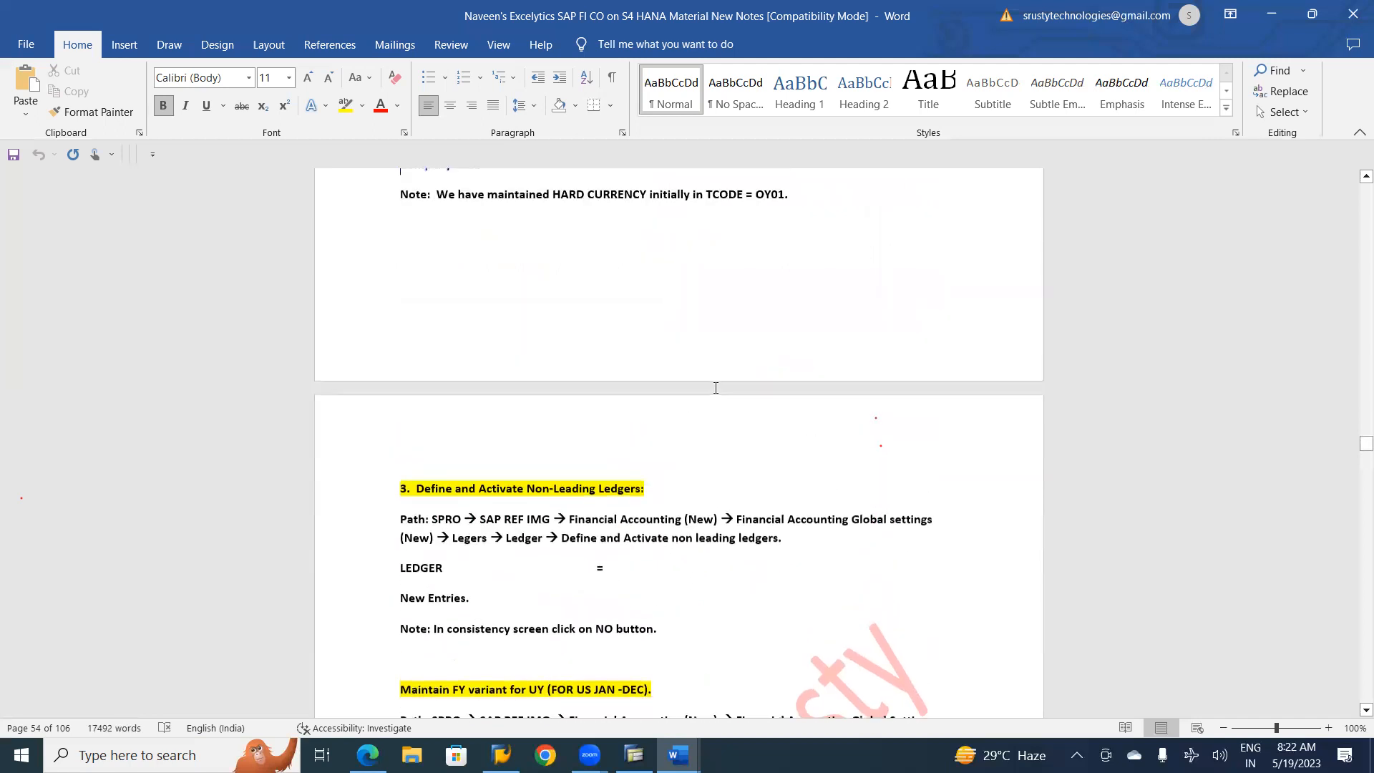
pyautogui.scroll(2, 716, 388)
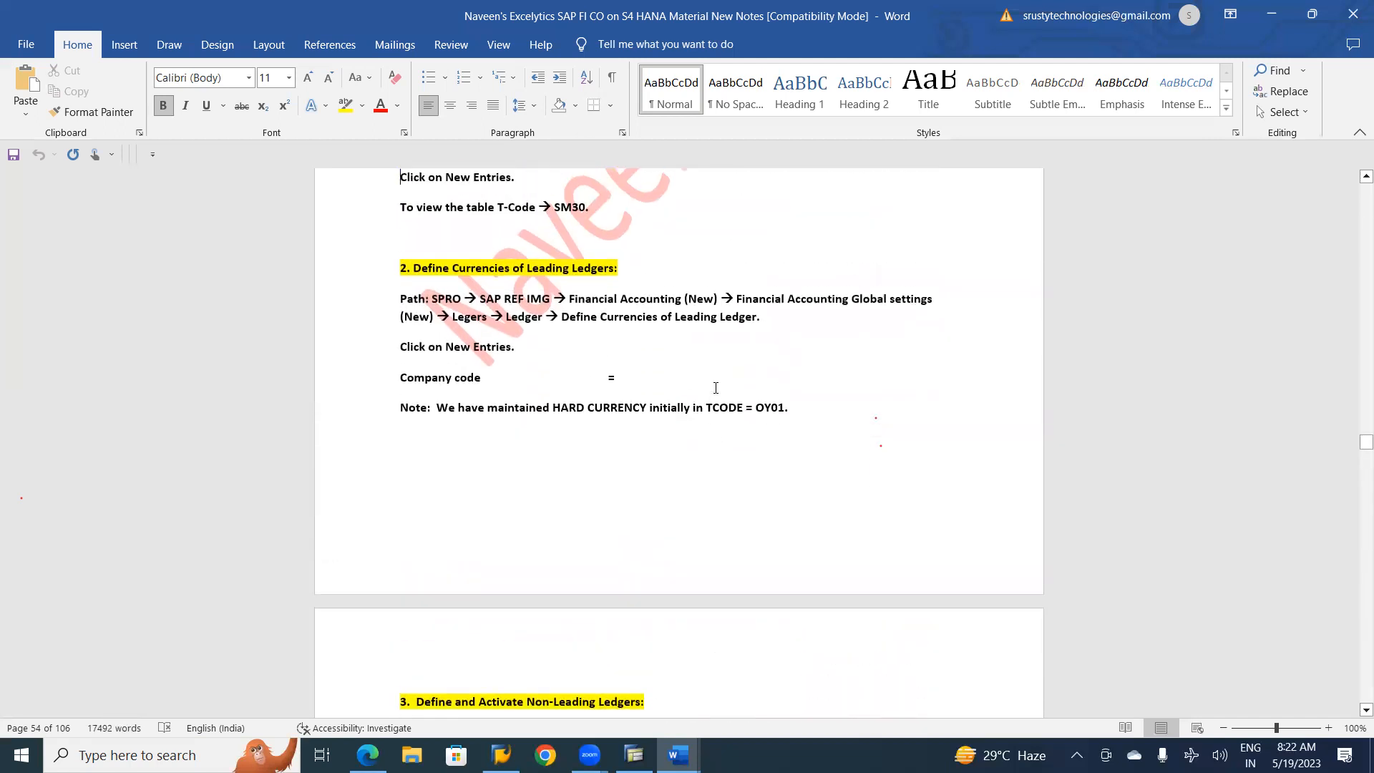
pyautogui.press('Up')
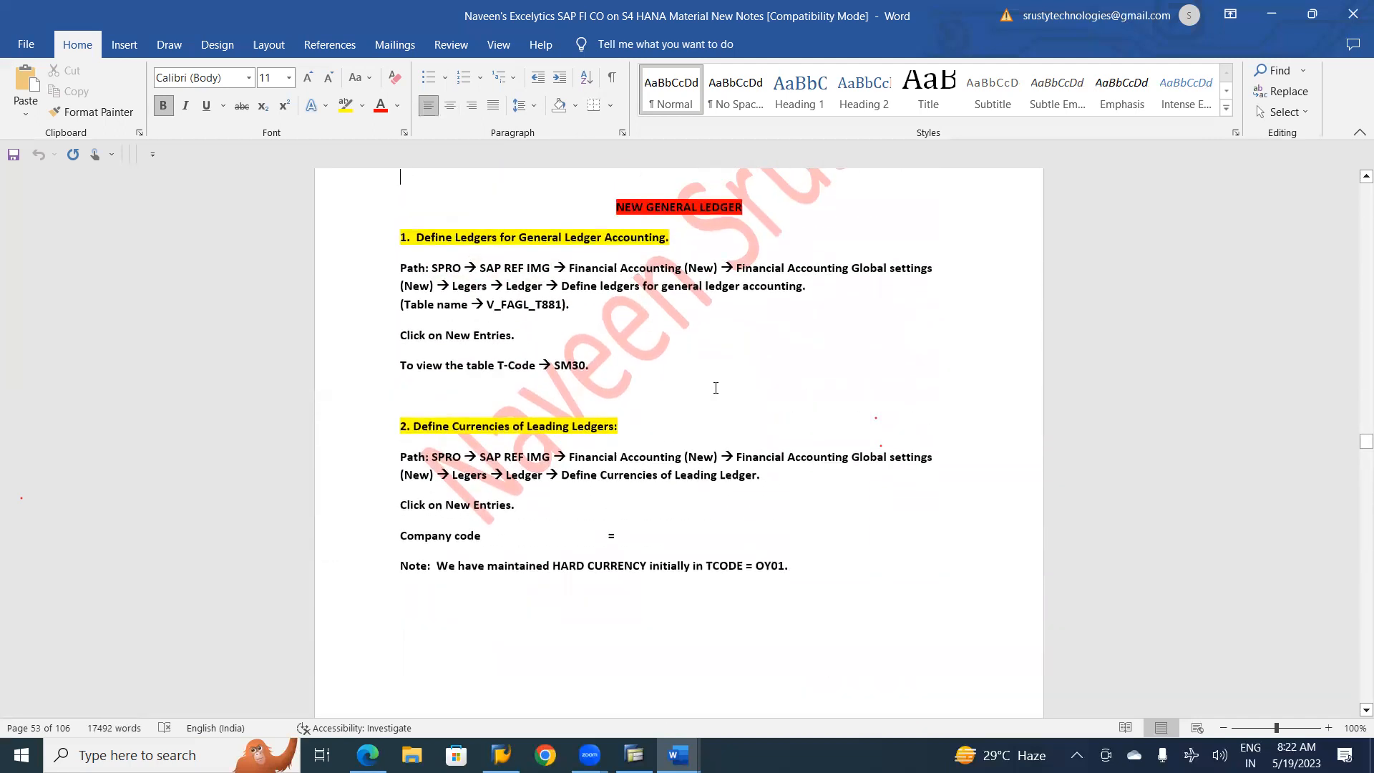
# Examine the notes on defining and activating non-leading ledgers and assigning scenarios to ledgers
pyautogui.press('pagedown')
pyautogui.press('pagedown')
pyautogui.press('pagedown')
pyautogui.press('pagedown')
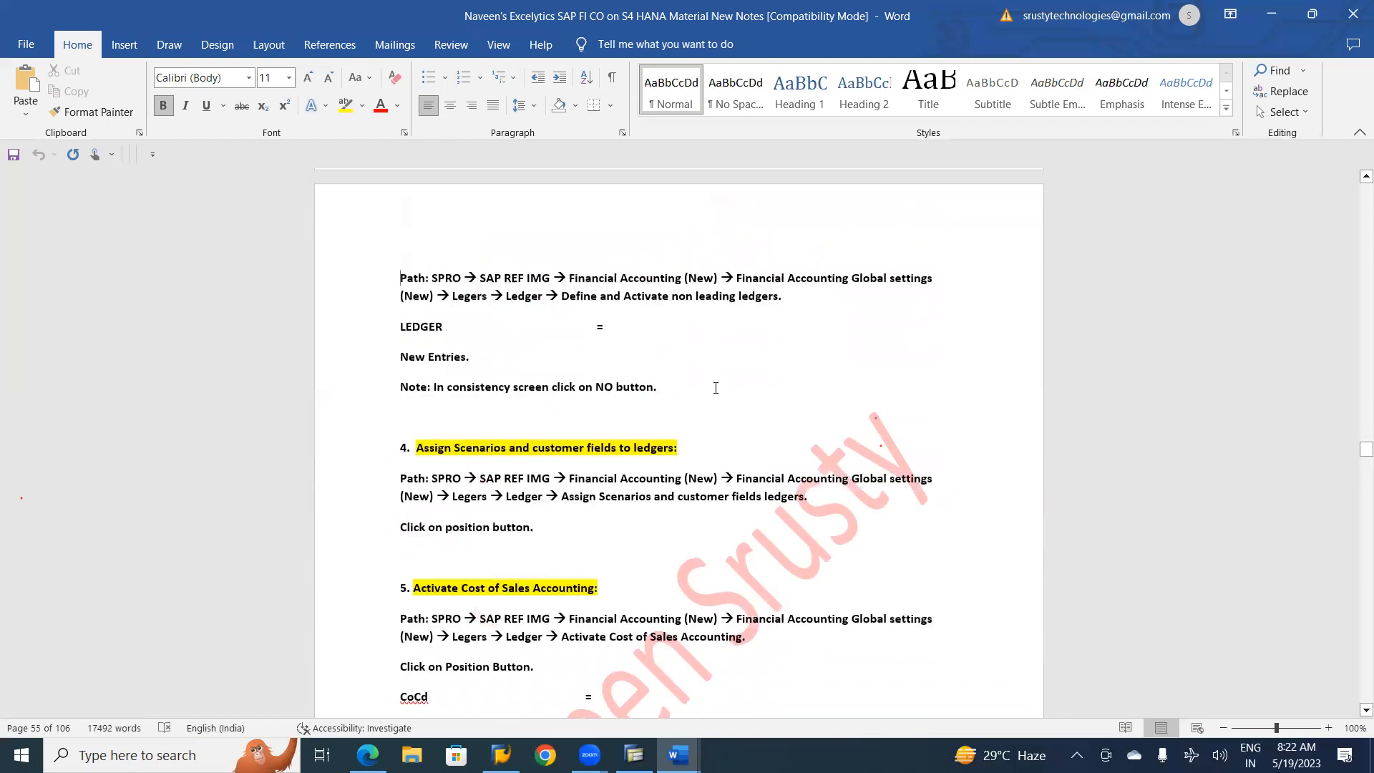
pyautogui.press('pageup')
pyautogui.press('Down')
pyautogui.press('Down')
pyautogui.press('Down')
pyautogui.press('Up')
pyautogui.press('Up')
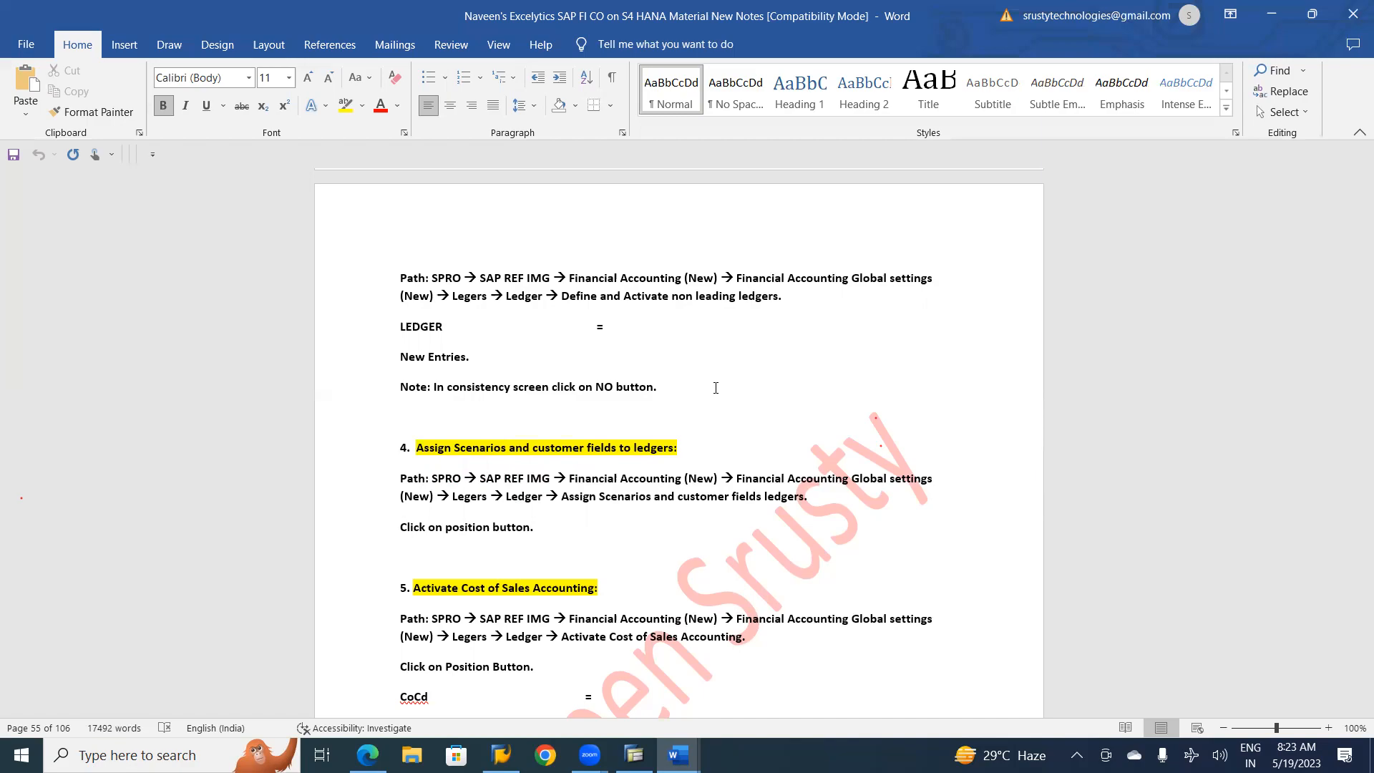
# Return to SAP, display the document just posted in company code BI01, and switch it to the General Ledger View
pyautogui.hotkey('alt', 'Tab')
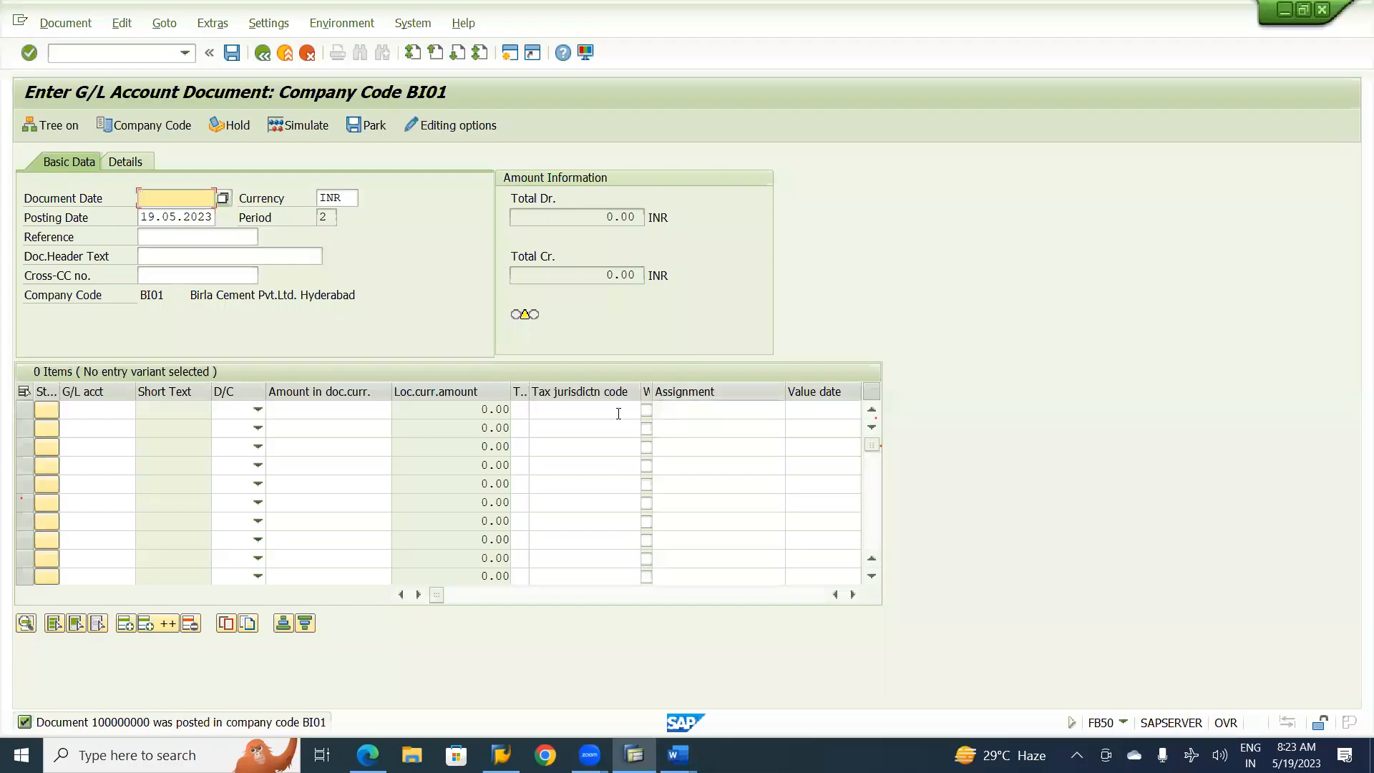
pyautogui.click(71, 24)
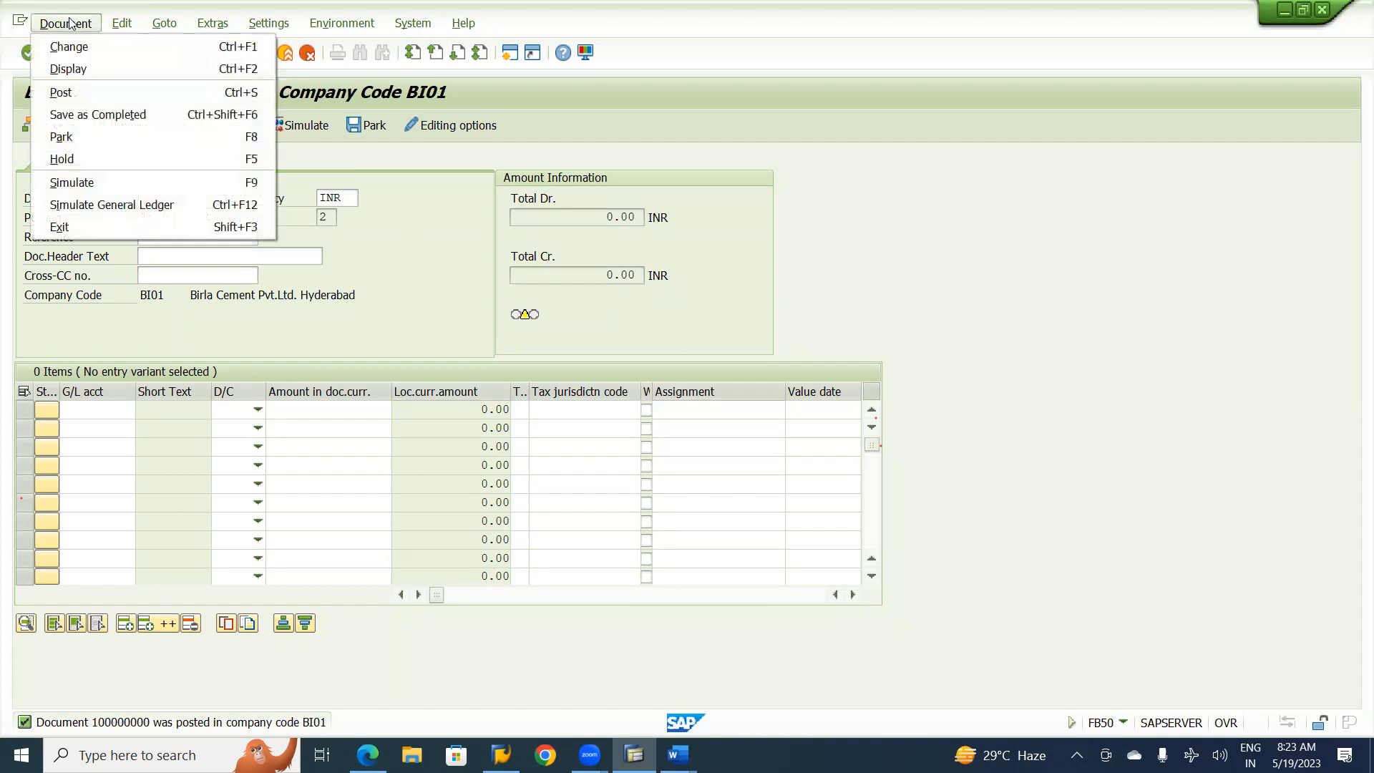
pyautogui.click(94, 69)
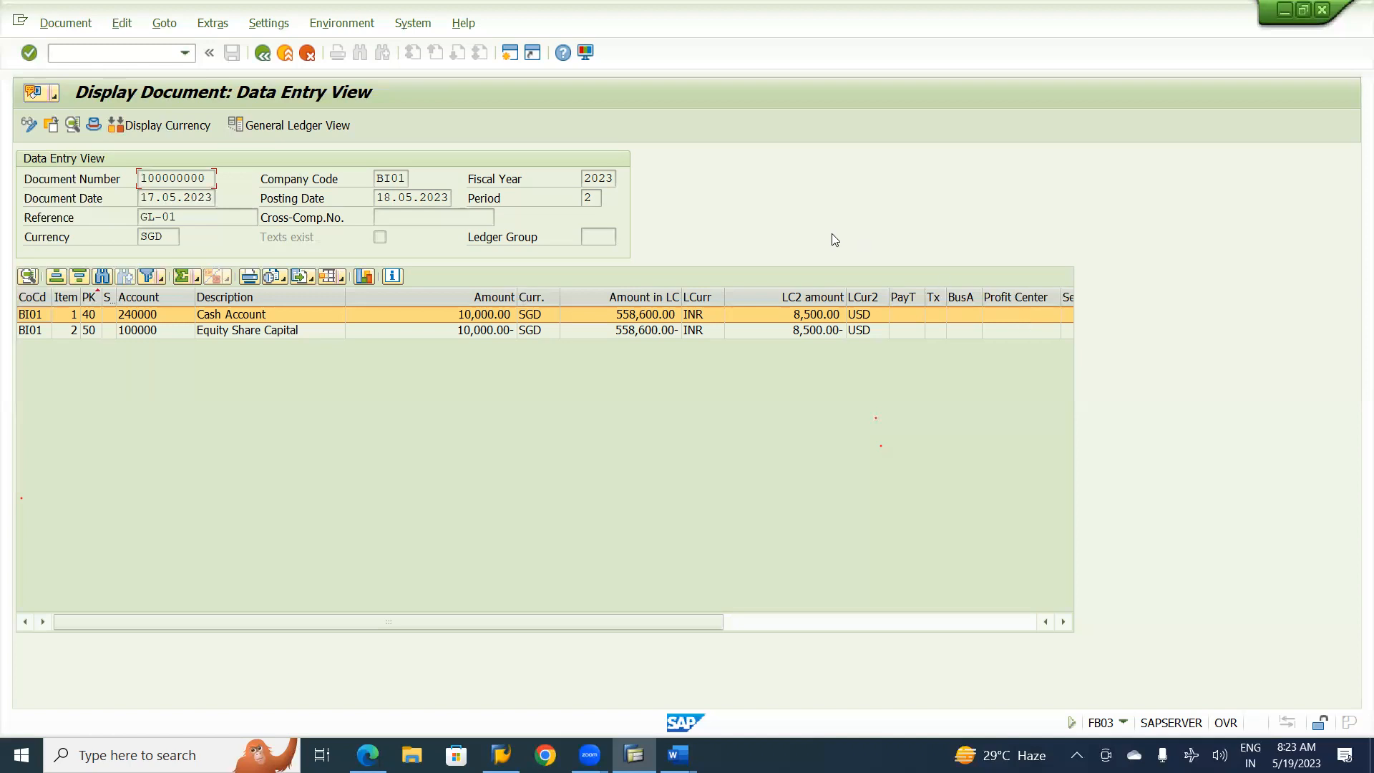
pyautogui.click(335, 129)
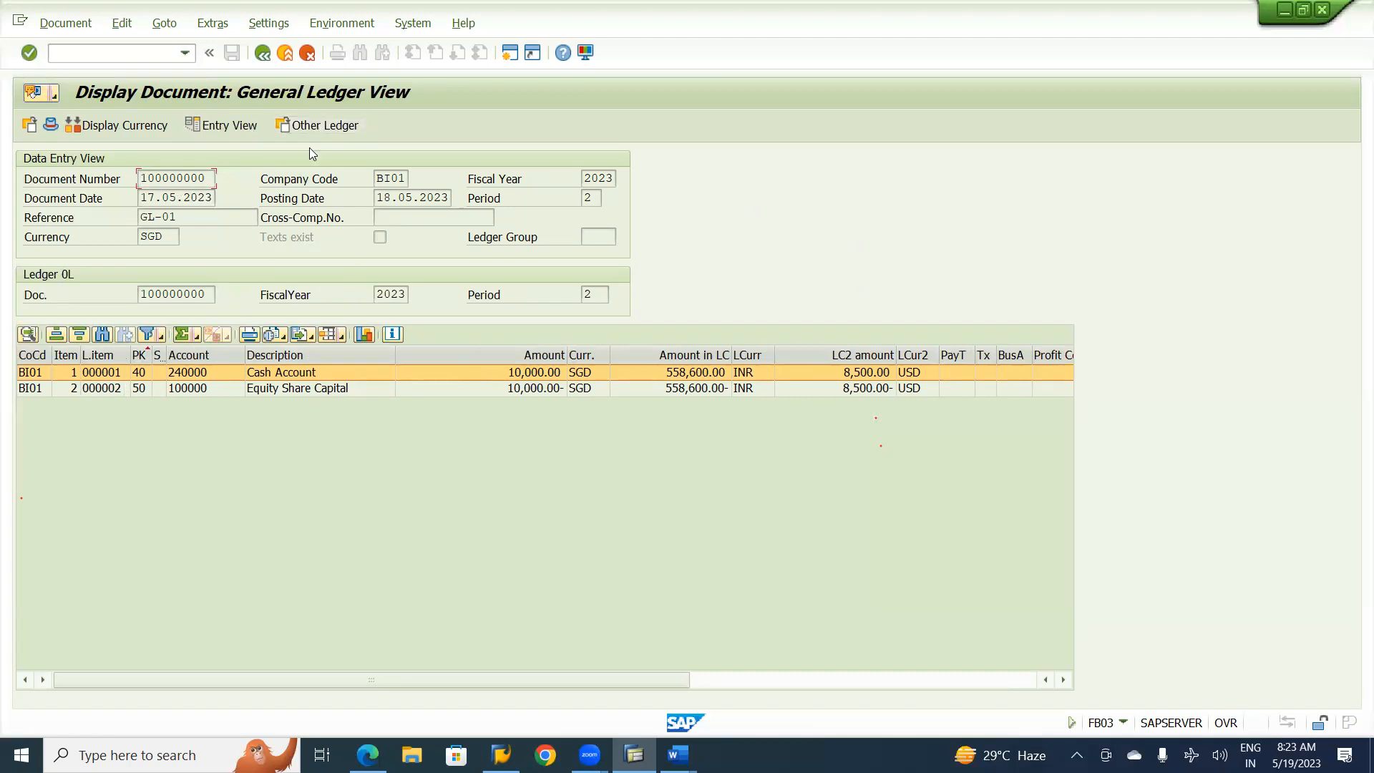
# View the document in non-leading ledger BX (IFRS) and in BY (US GAAP), checking the BY ledger's posting period
pyautogui.click(320, 131)
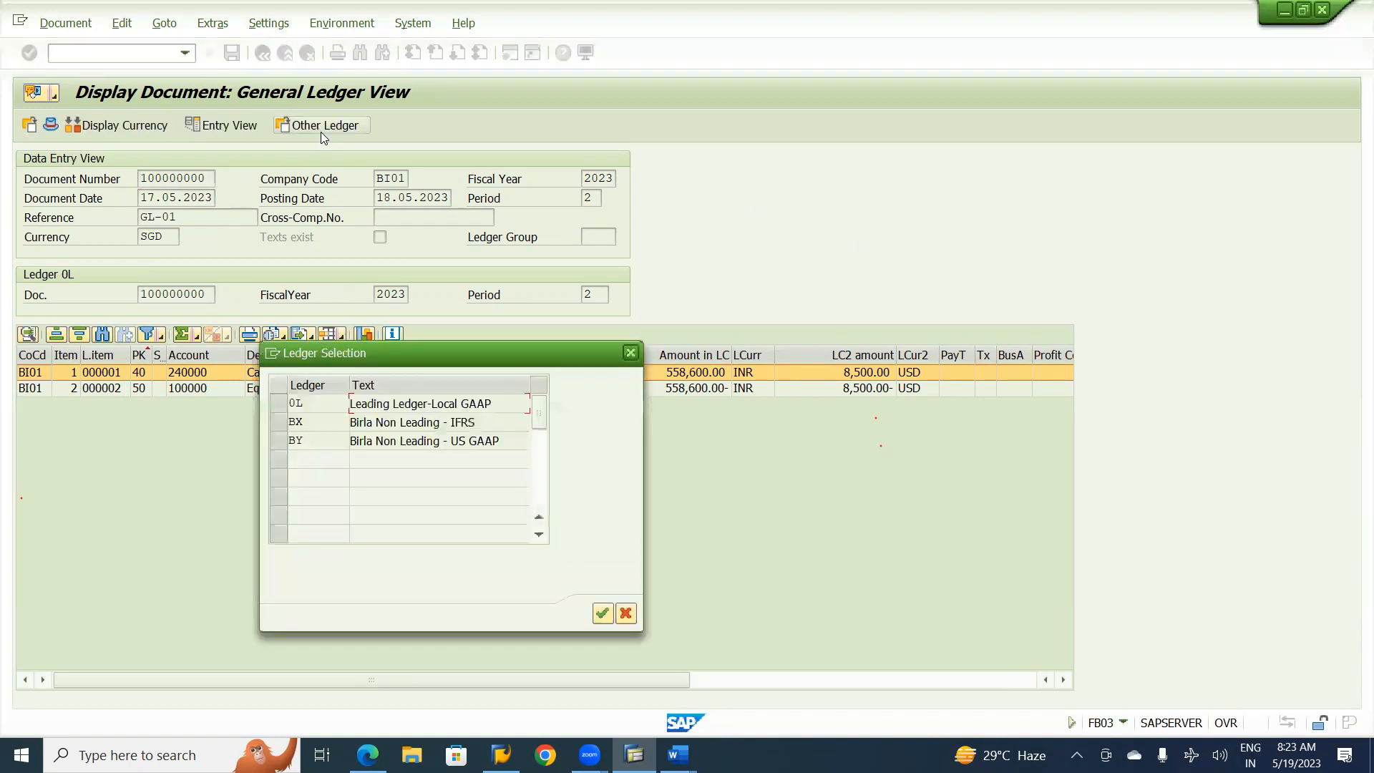
pyautogui.doubleClick(415, 423)
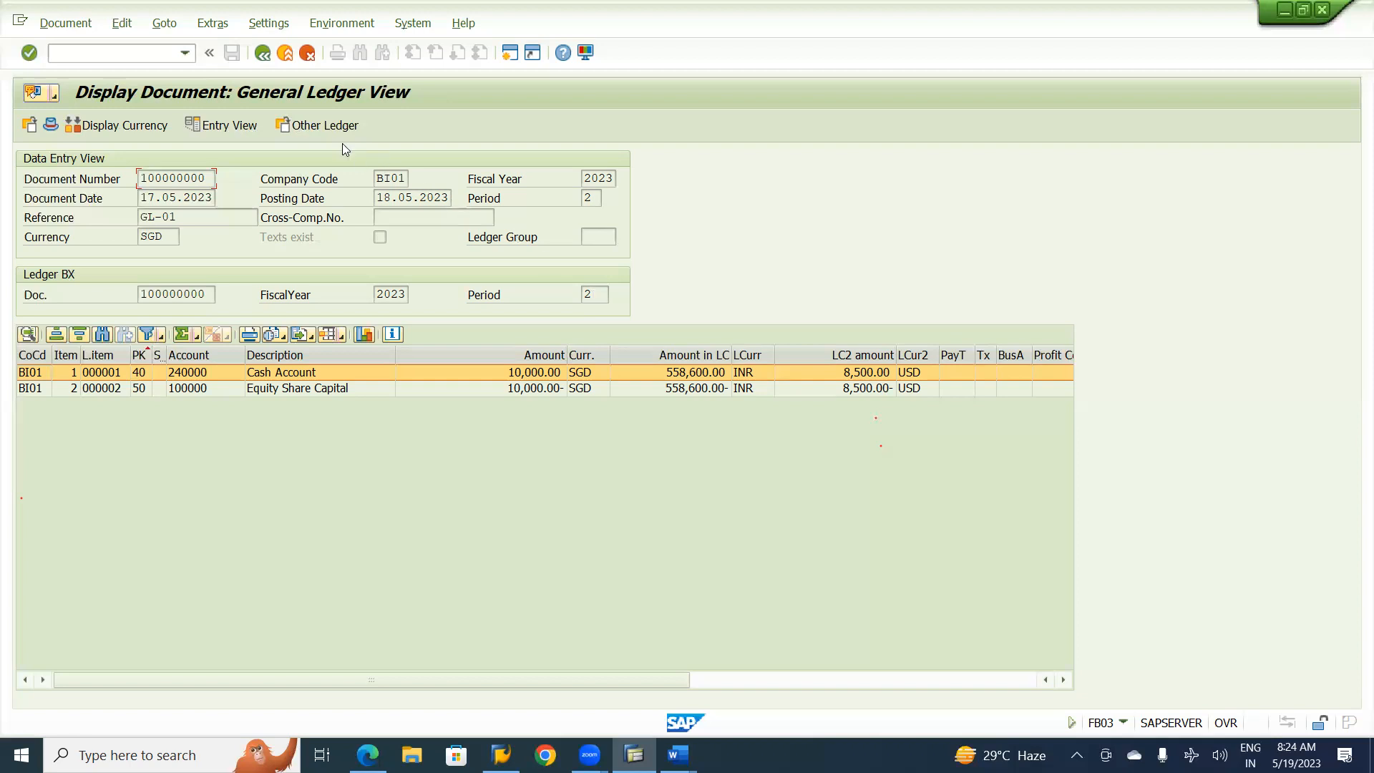
pyautogui.click(333, 127)
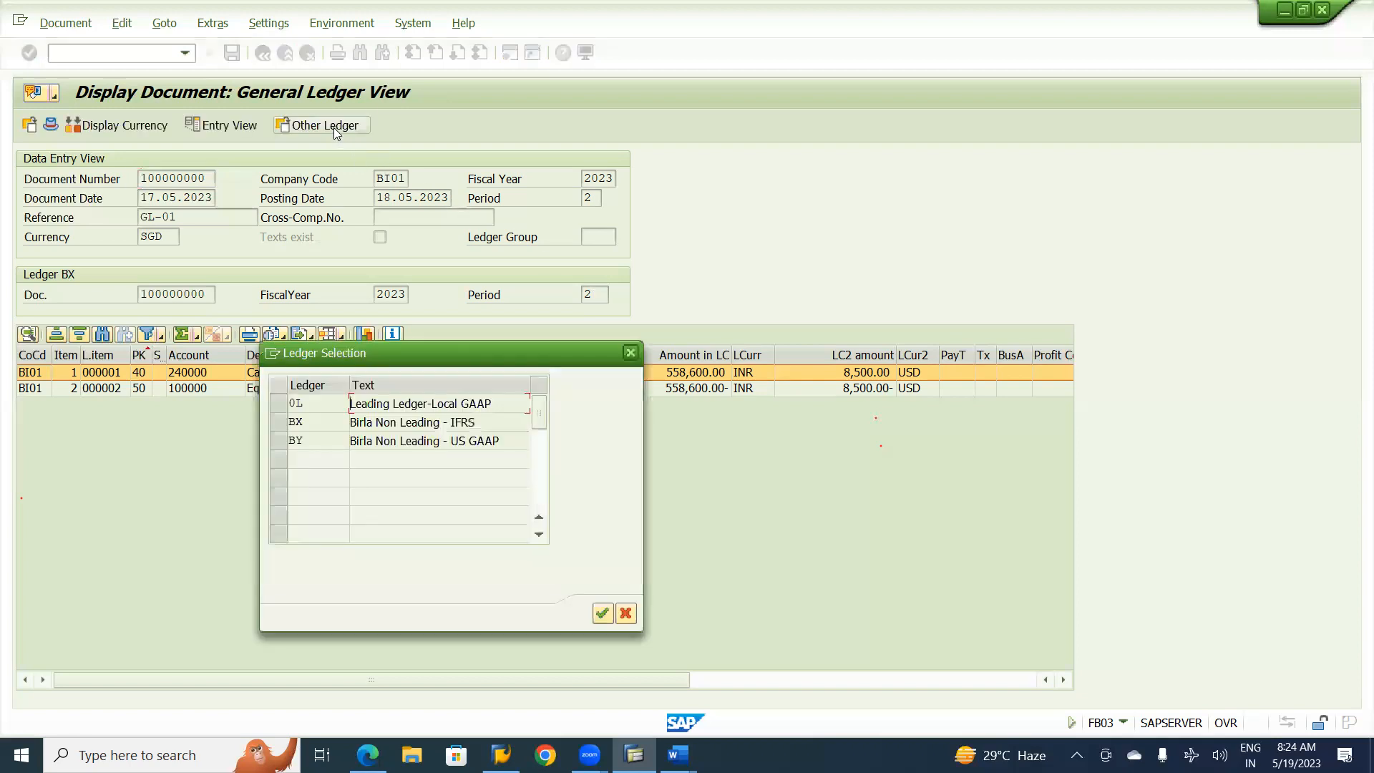
pyautogui.doubleClick(405, 441)
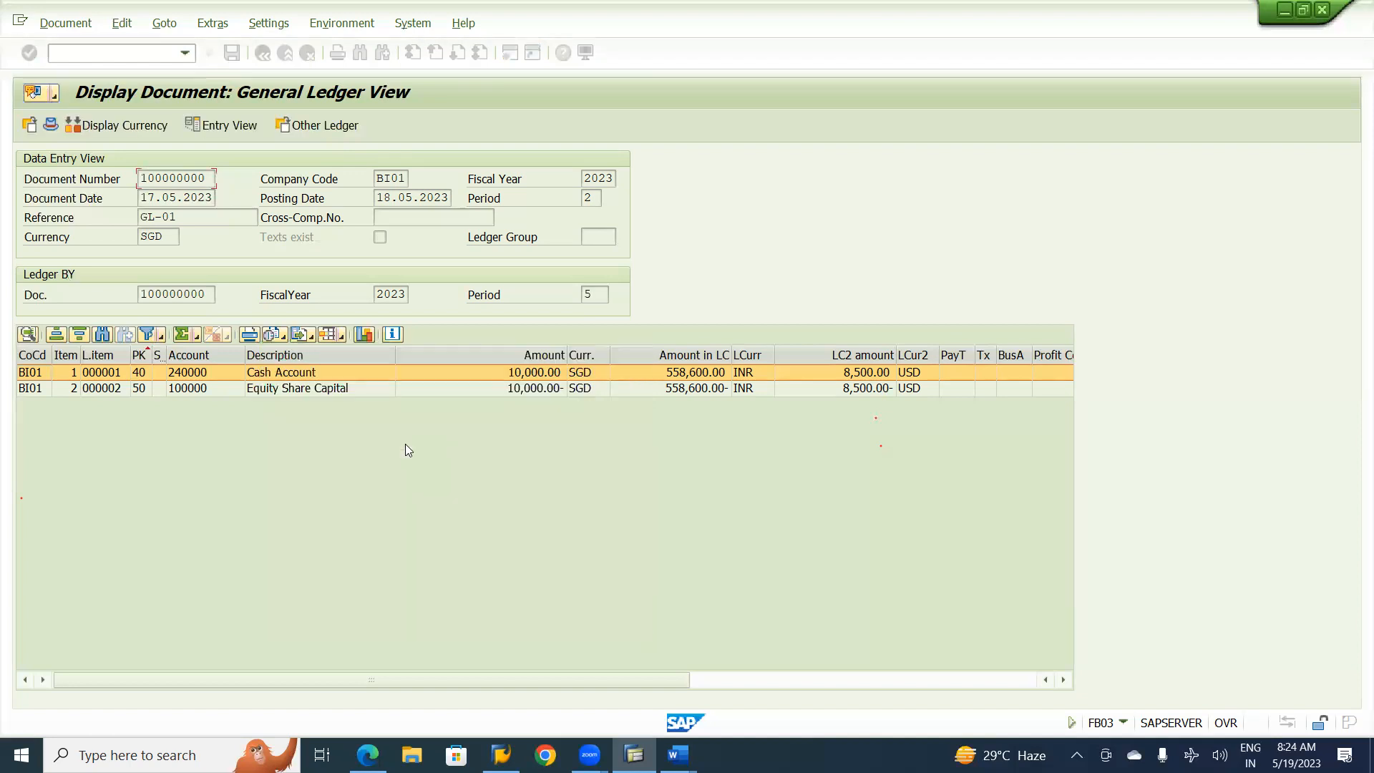
pyautogui.click(606, 297)
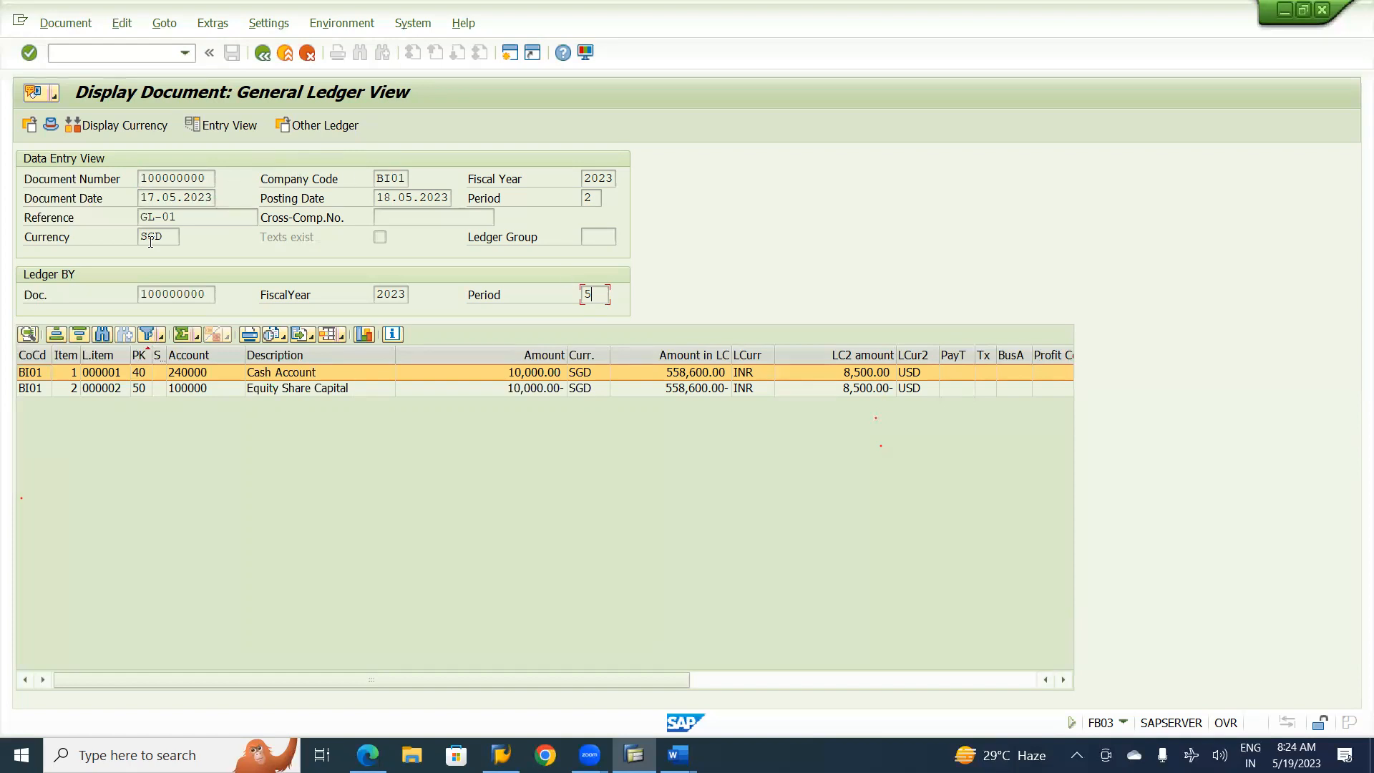
# Show the document in leading ledger 0L and highlight the document currency amounts and the local currency amounts in turn
pyautogui.click(318, 124)
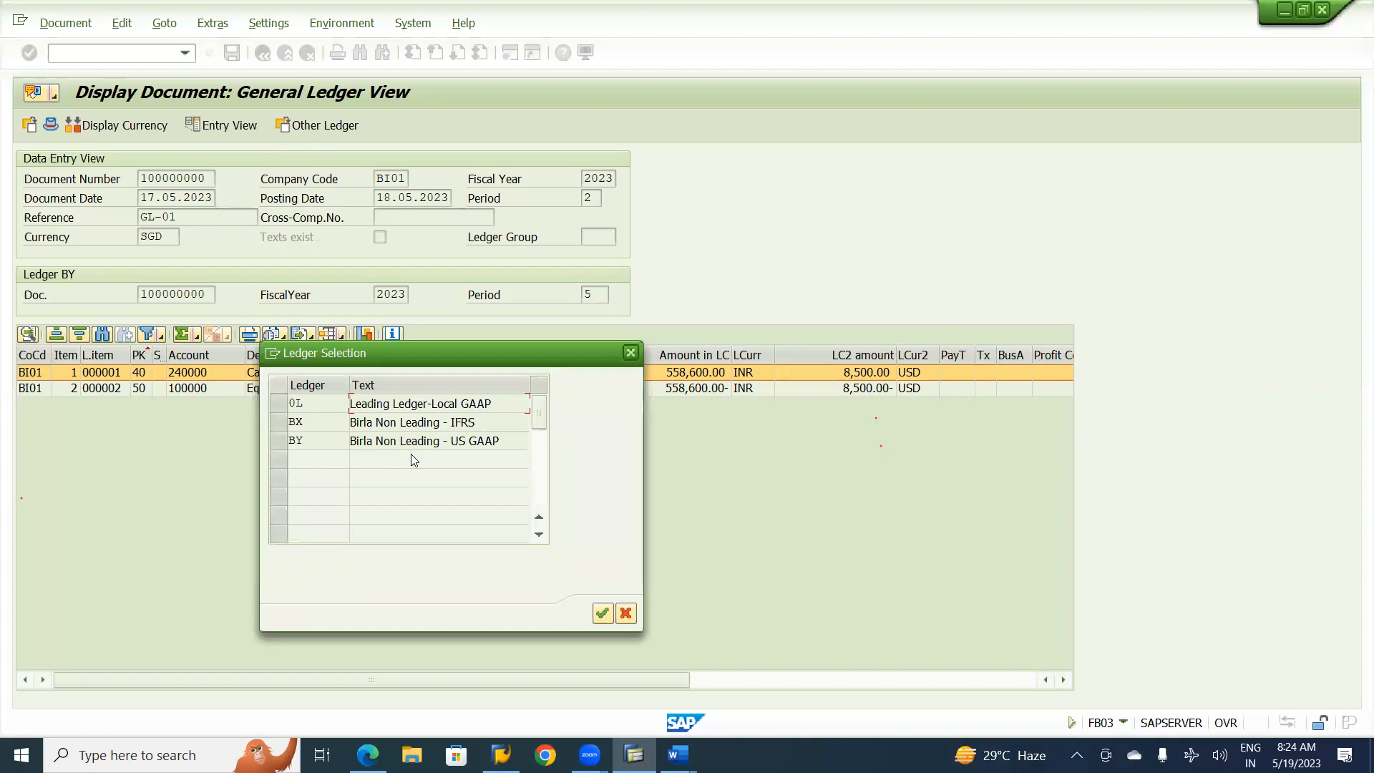
pyautogui.doubleClick(436, 403)
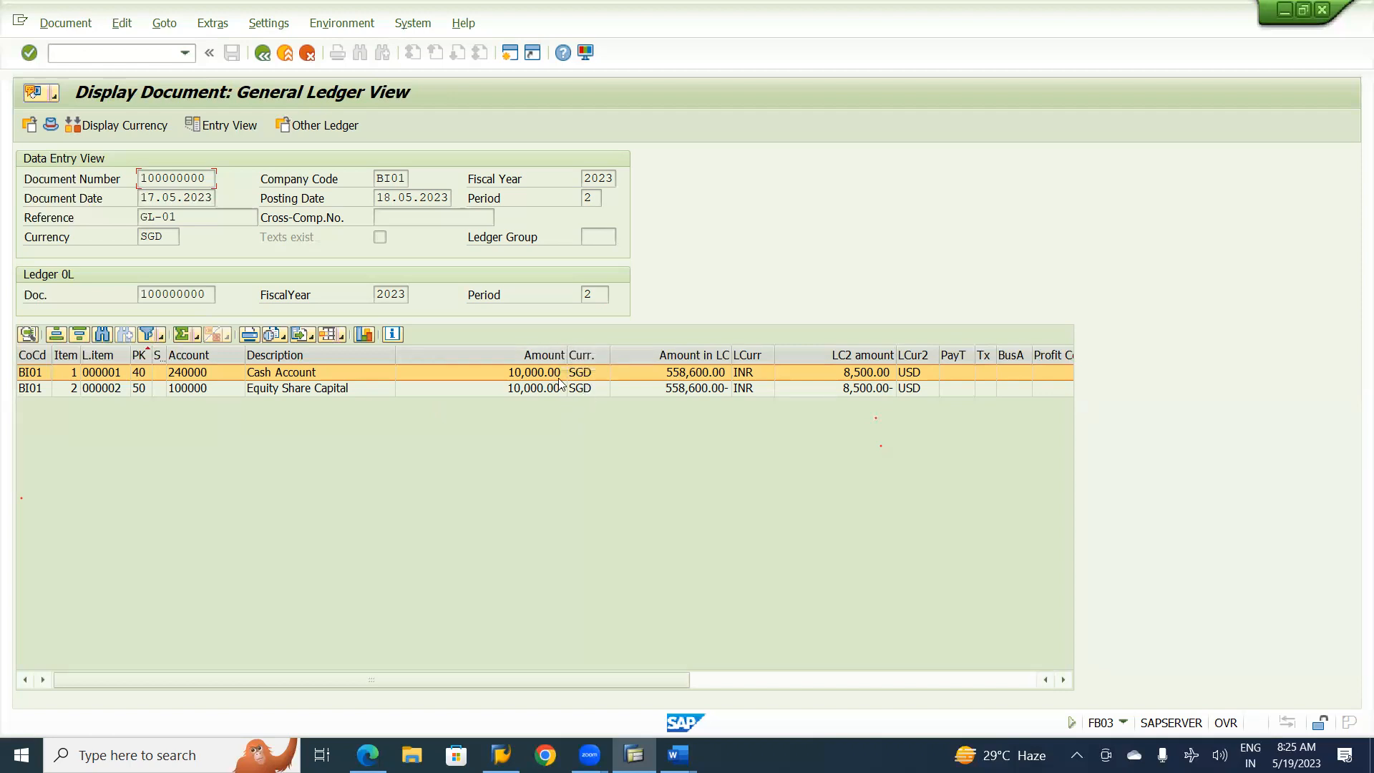
pyautogui.click(549, 354)
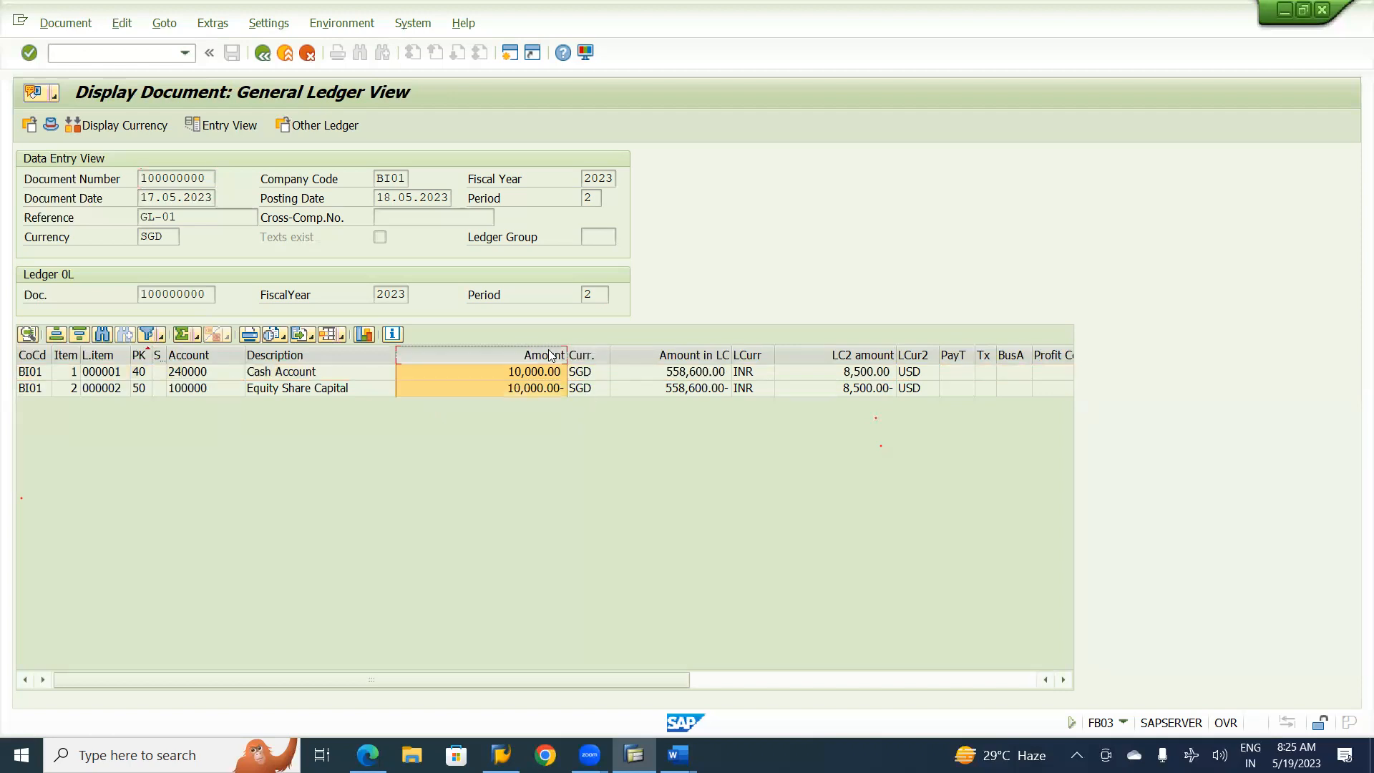
pyautogui.click(693, 356)
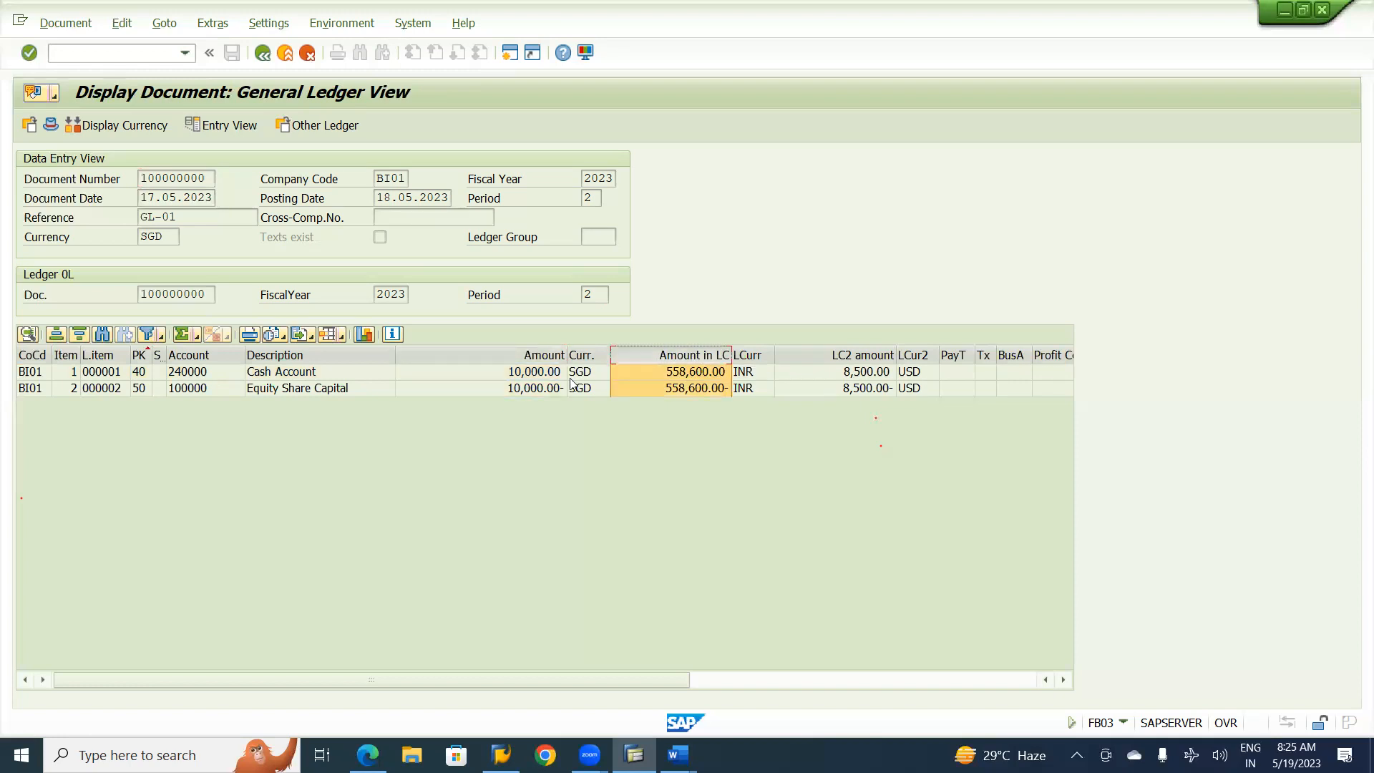
# Compare the LC2, document currency and local currency amounts by highlighting each amount column in turn, ending on the LC2 amounts
pyautogui.click(849, 353)
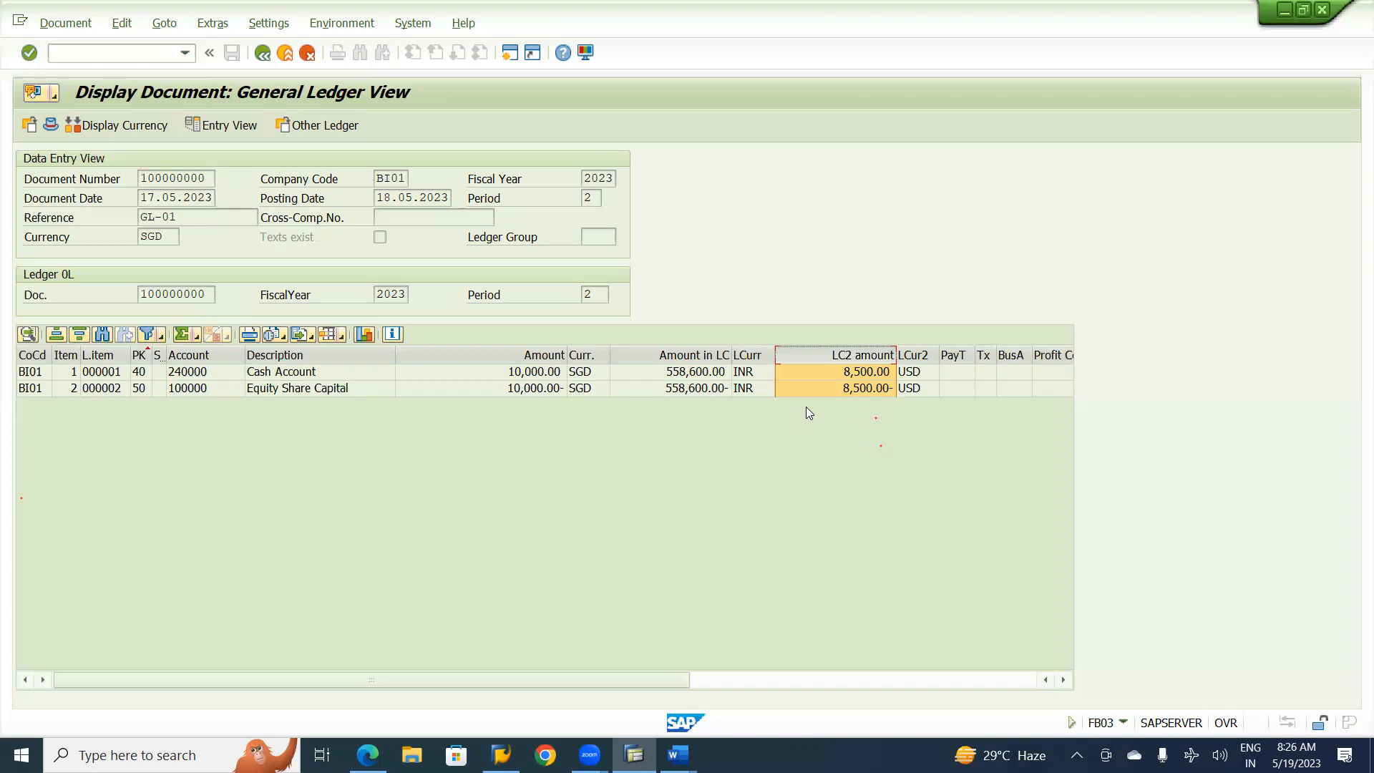
pyautogui.click(559, 356)
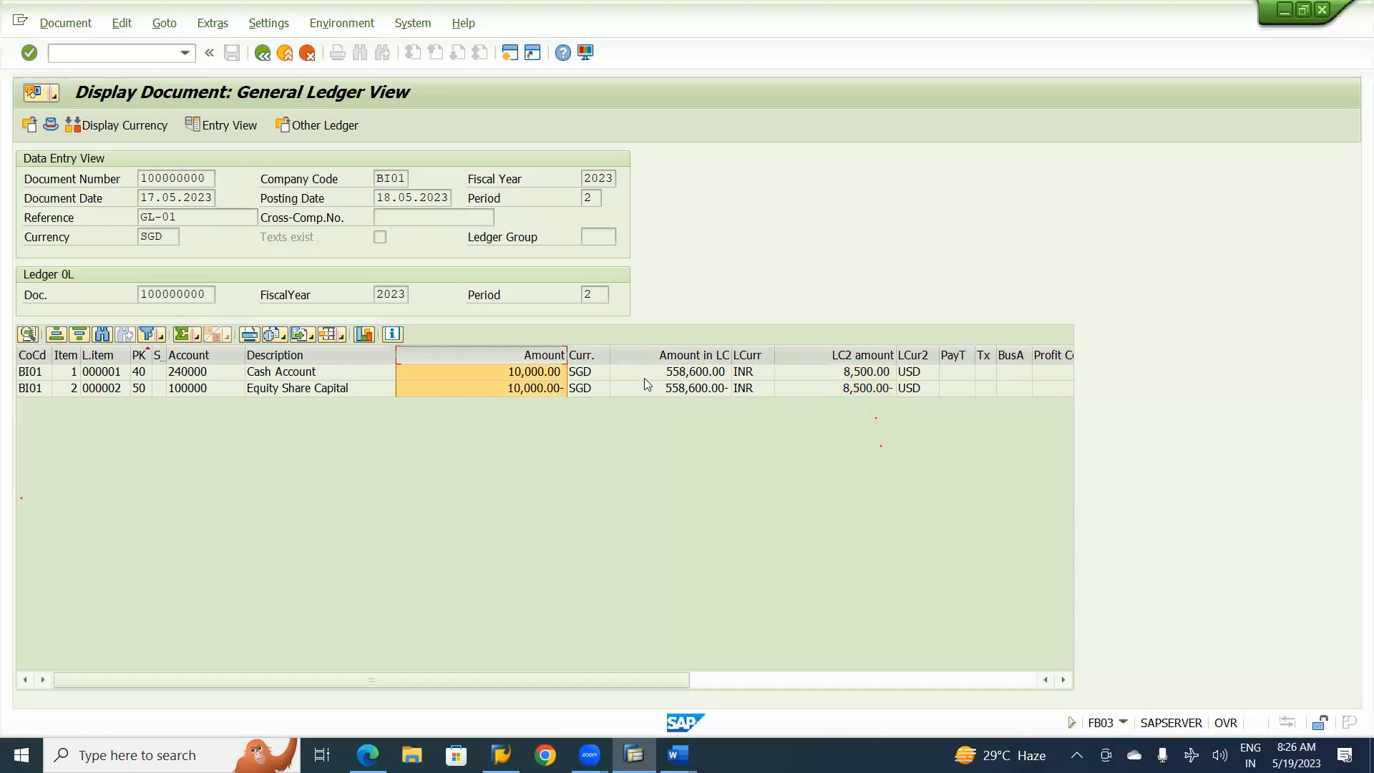
pyautogui.click(711, 355)
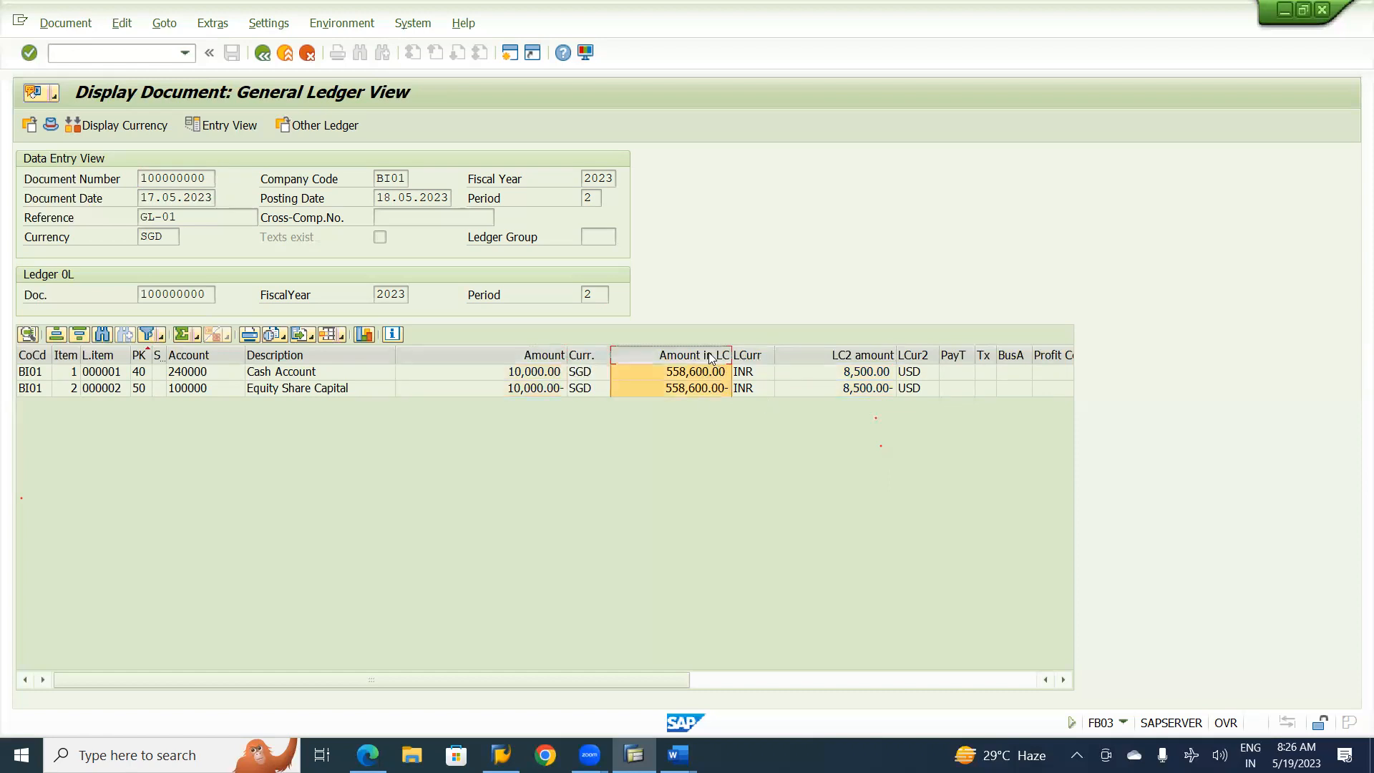
pyautogui.click(871, 356)
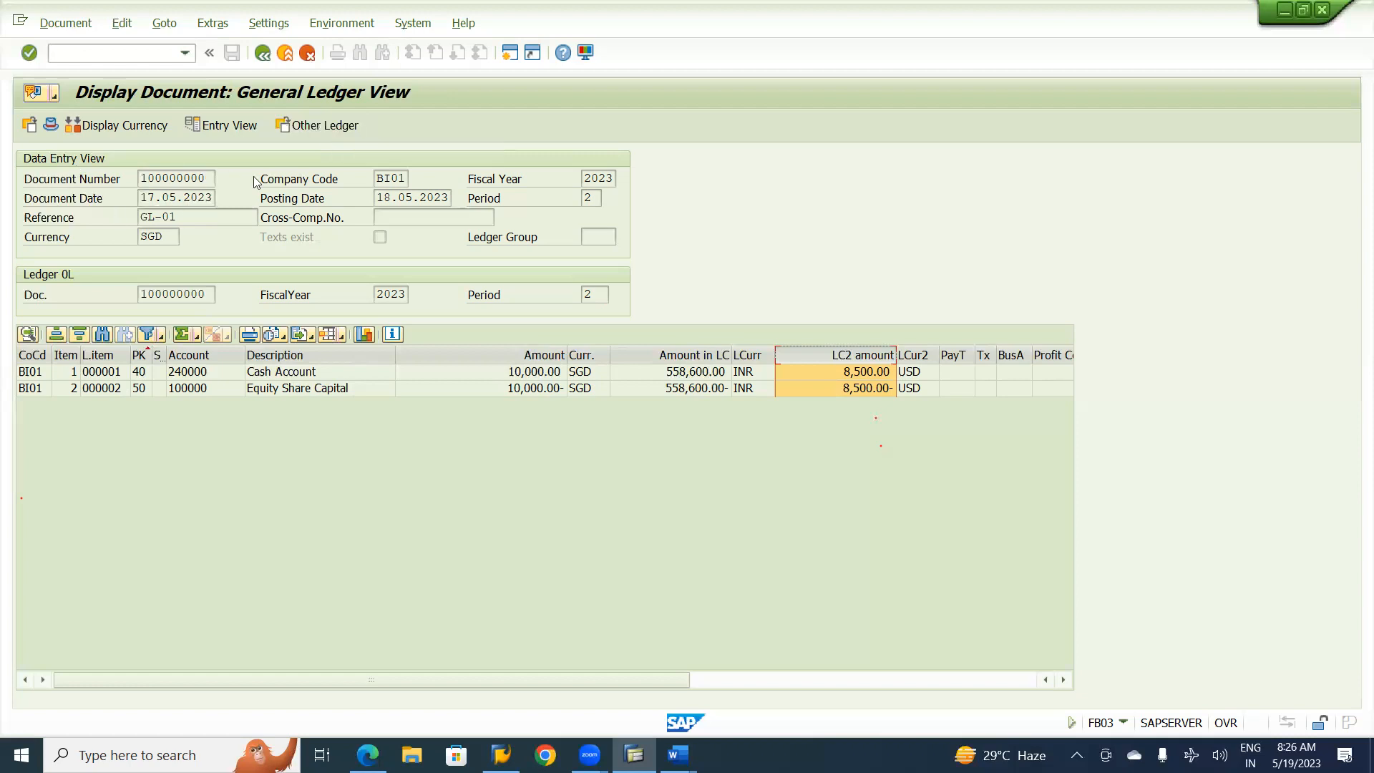
# Display the document's entry view, return to its General Ledger View, and check the available ledgers without switching ledger
pyautogui.click(214, 129)
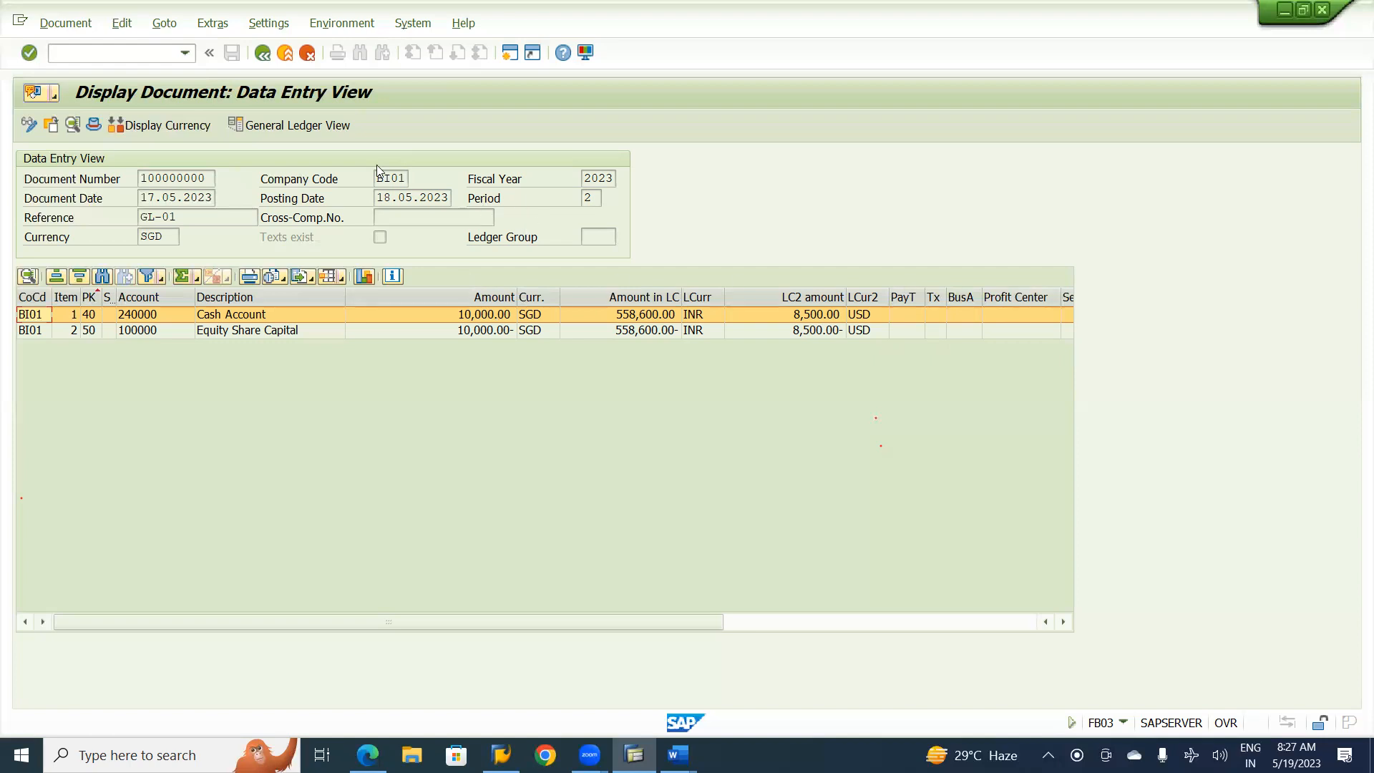
pyautogui.click(330, 126)
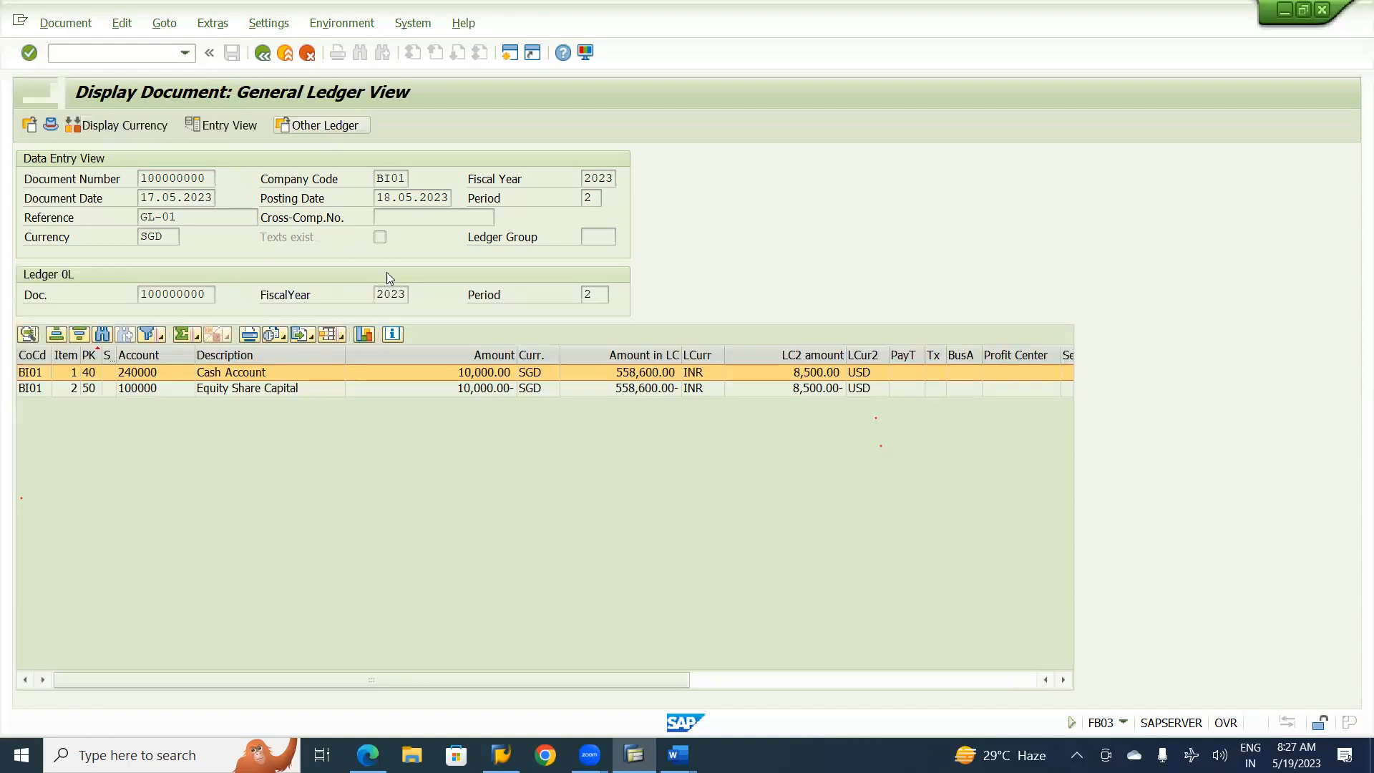
pyautogui.click(343, 129)
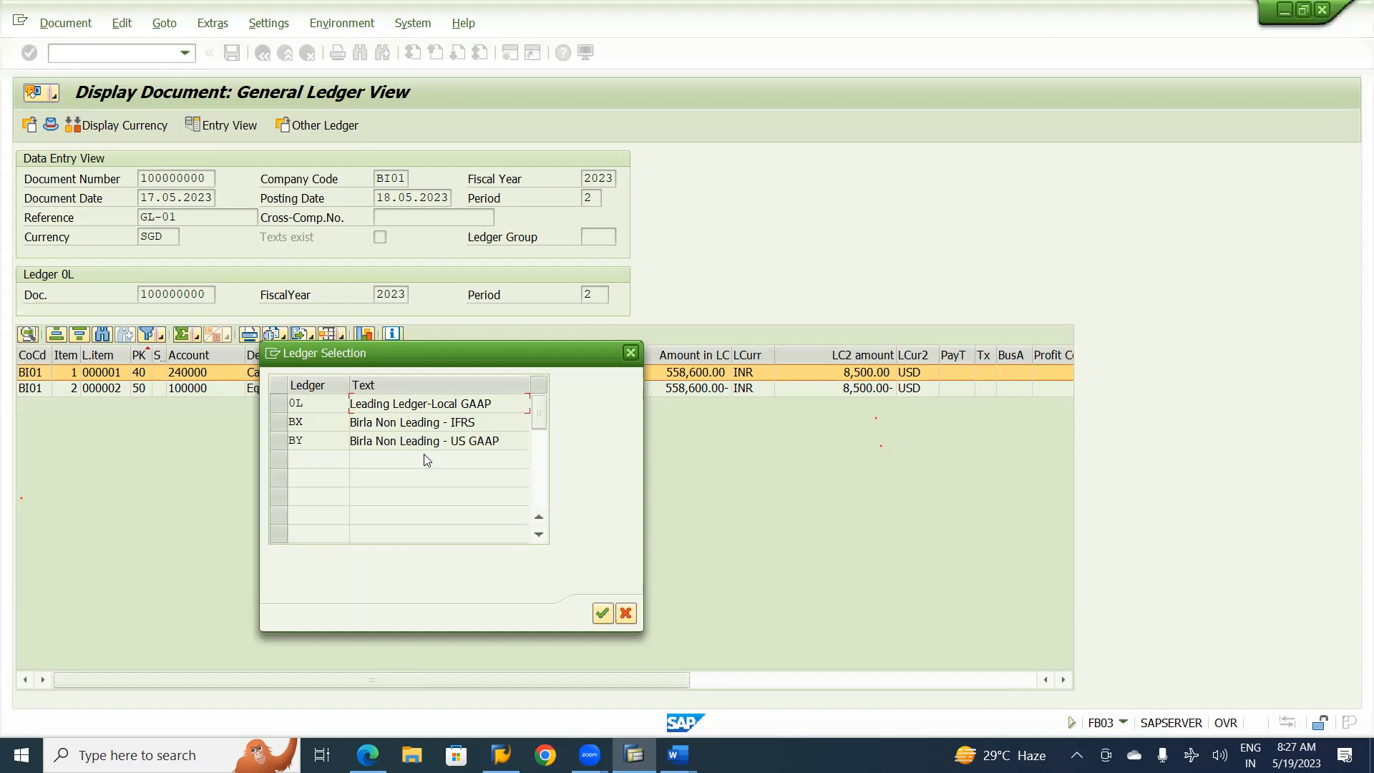
pyautogui.click(630, 353)
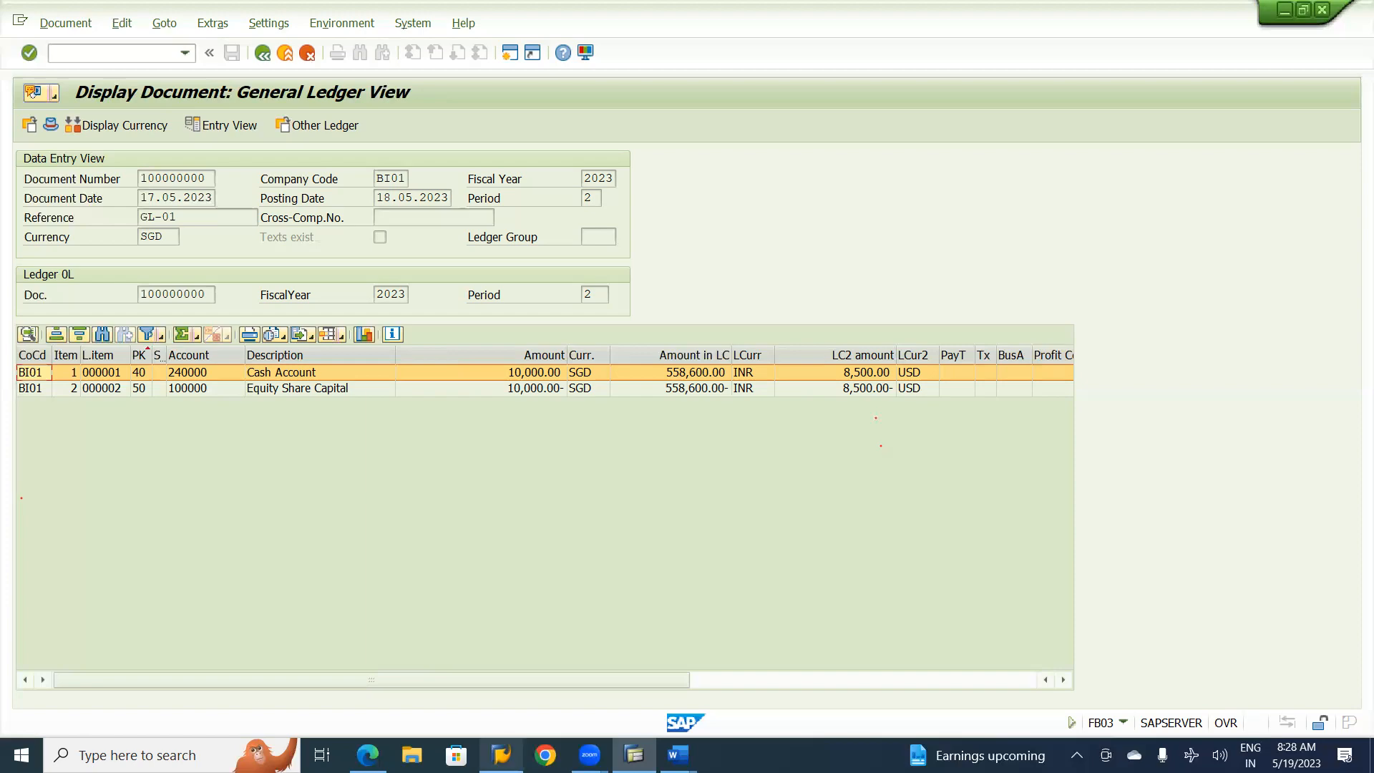
# Show the desktop and open the 021srusty Batch Details folder
pyautogui.press('super+d')
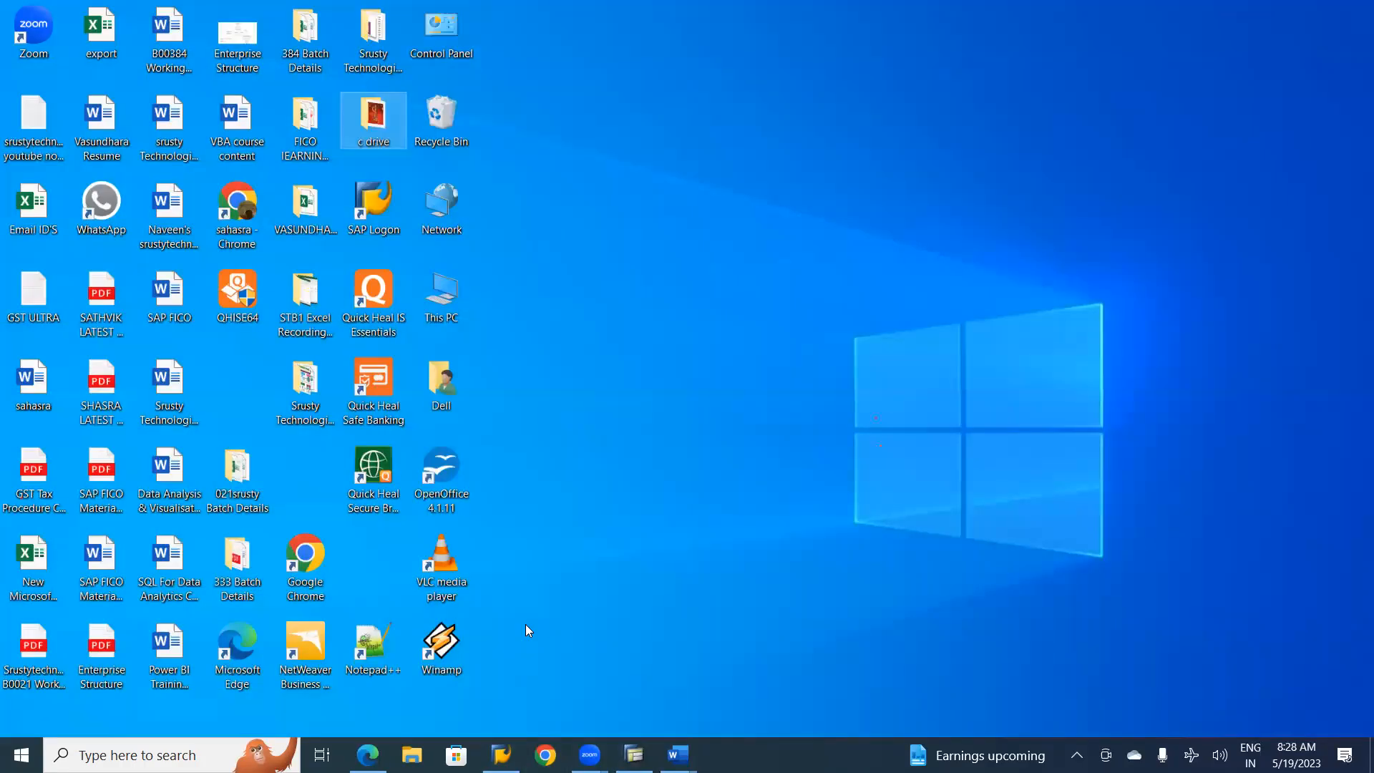
pyautogui.doubleClick(238, 471)
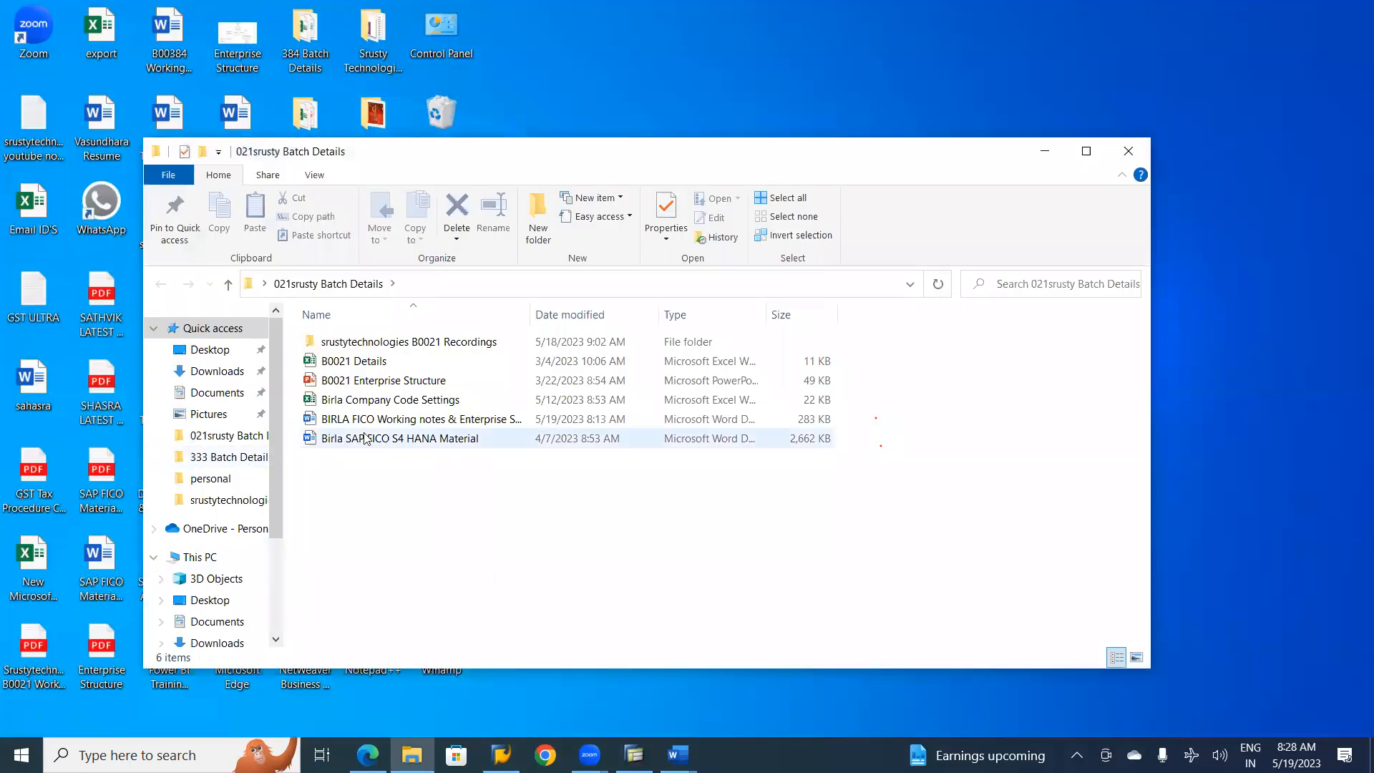
pyautogui.doubleClick(356, 362)
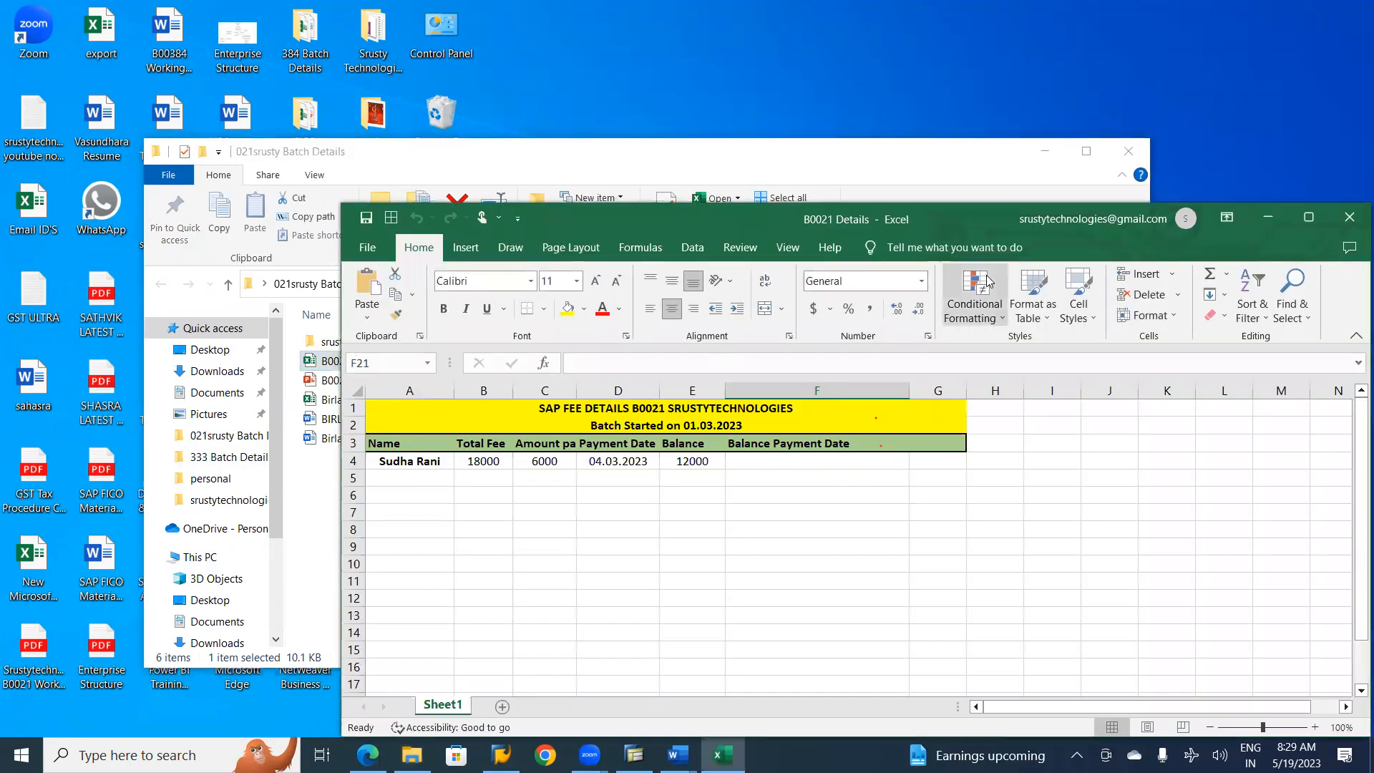
pyautogui.click(1312, 217)
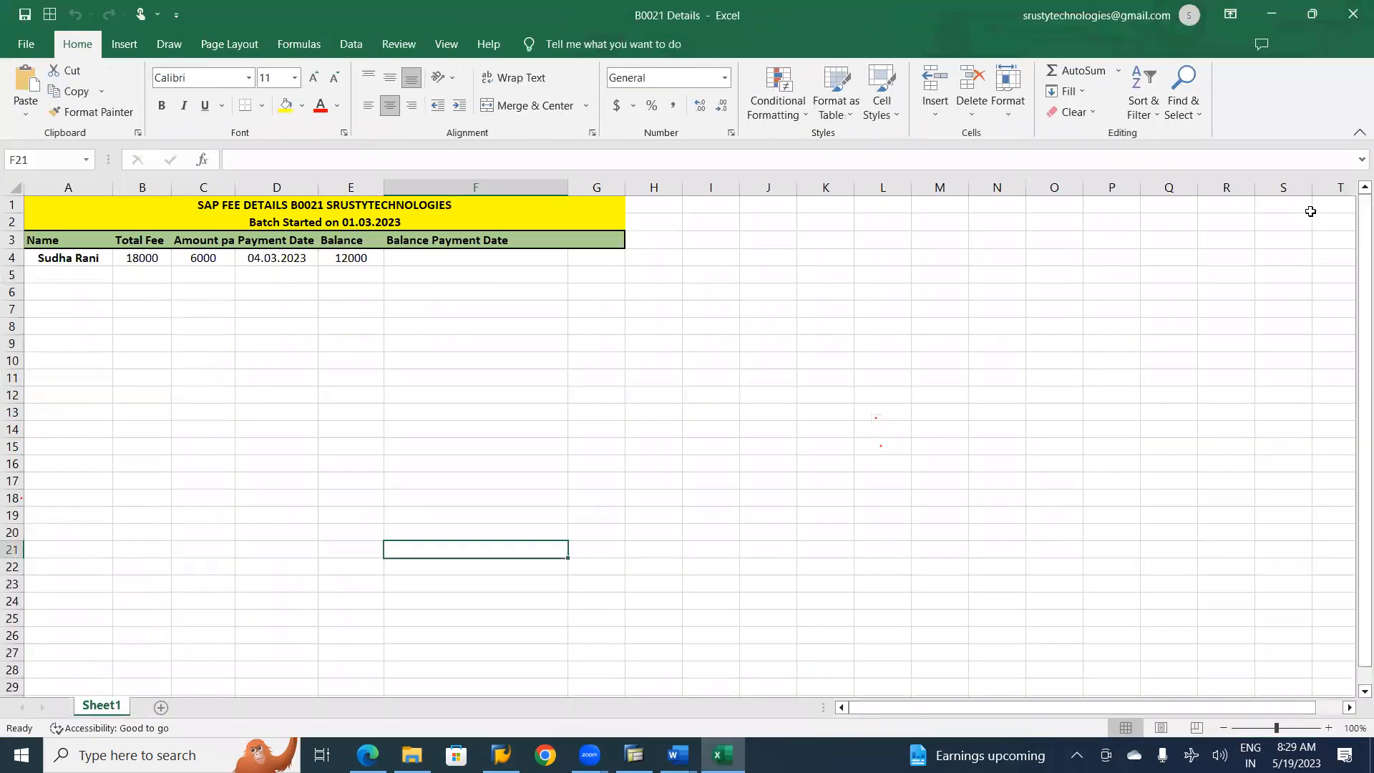
pyautogui.click(1353, 15)
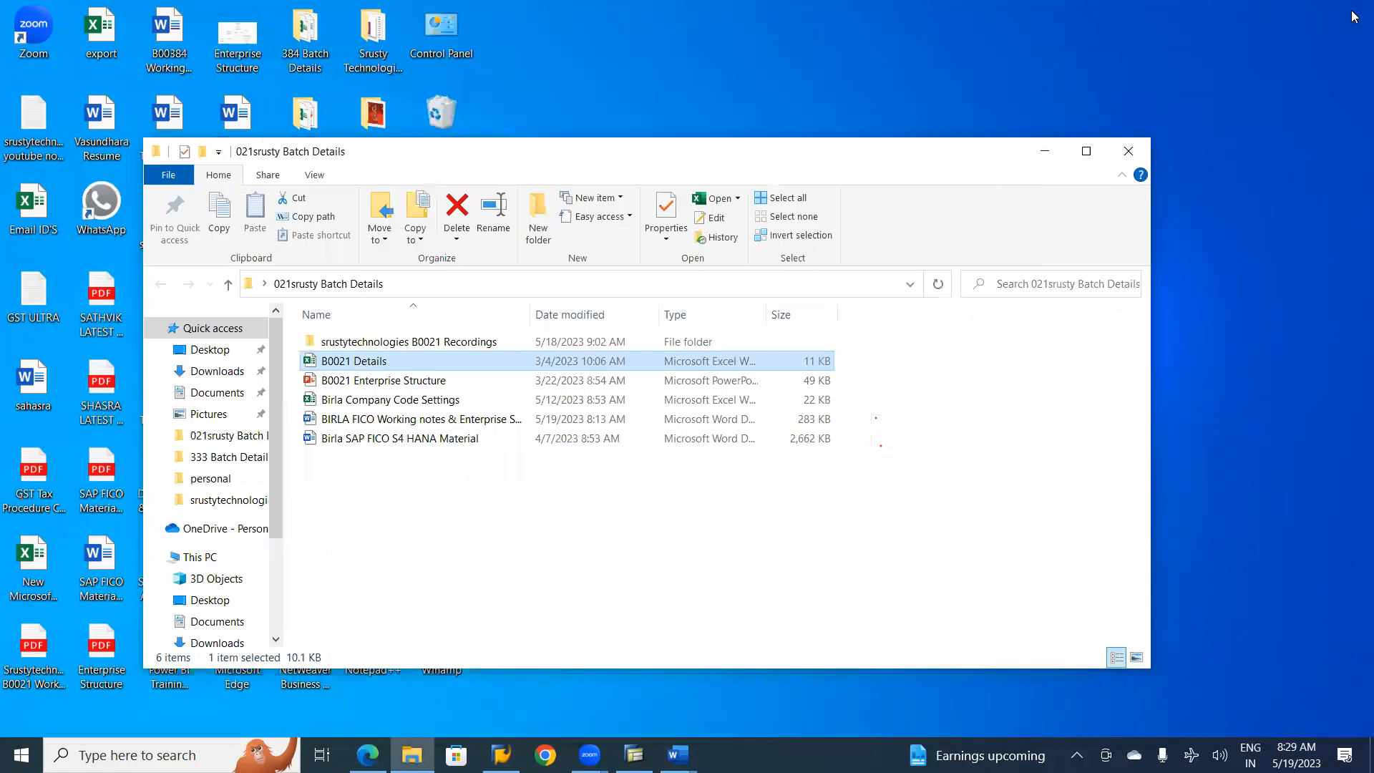
# Open the Birla Company Code Settings workbook in Excel and show its Testing_Scenarios sheet
pyautogui.doubleClick(370, 402)
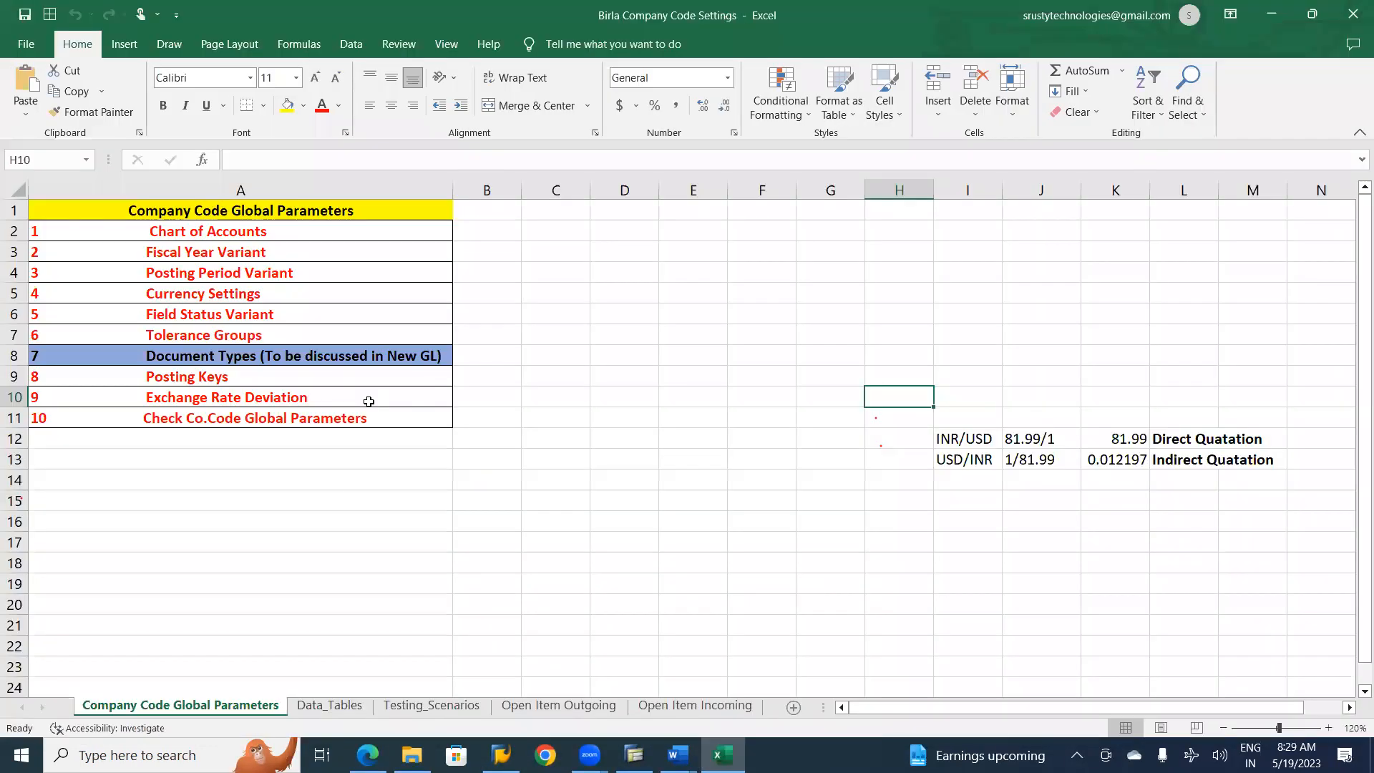
pyautogui.click(433, 705)
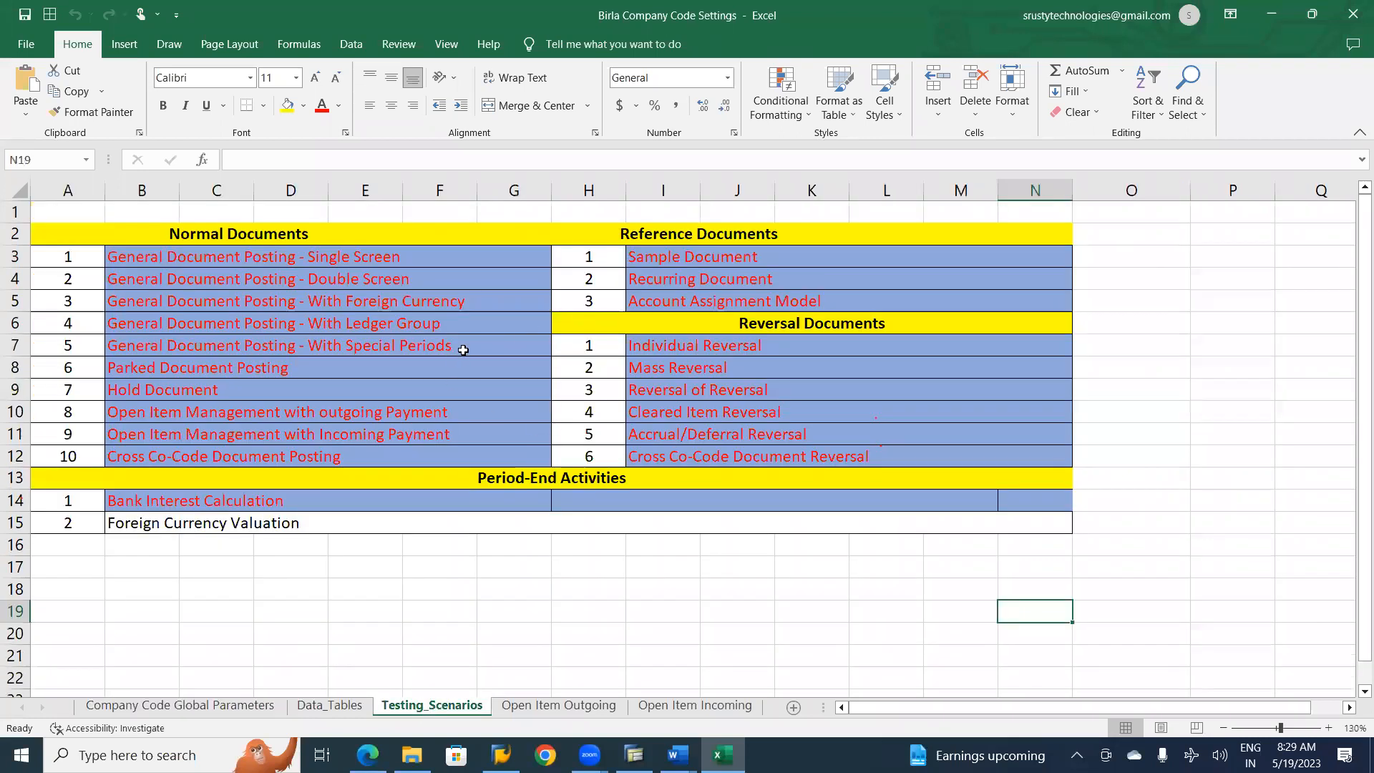
# Go through the Normal Documents scenarios one by one, from General Document Posting - Single Screen to Cross Co-Code Document Posting
pyautogui.click(231, 256)
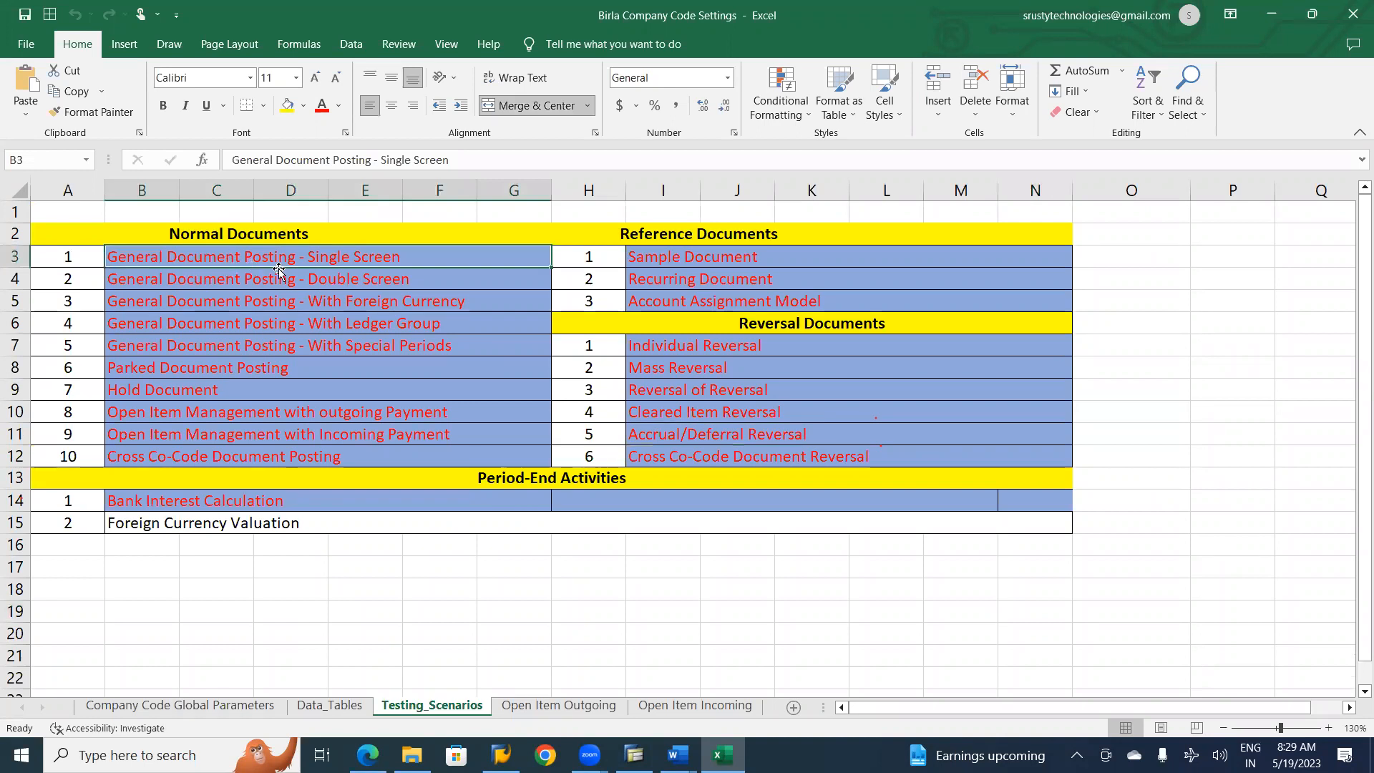
pyautogui.click(365, 279)
pyautogui.click(354, 304)
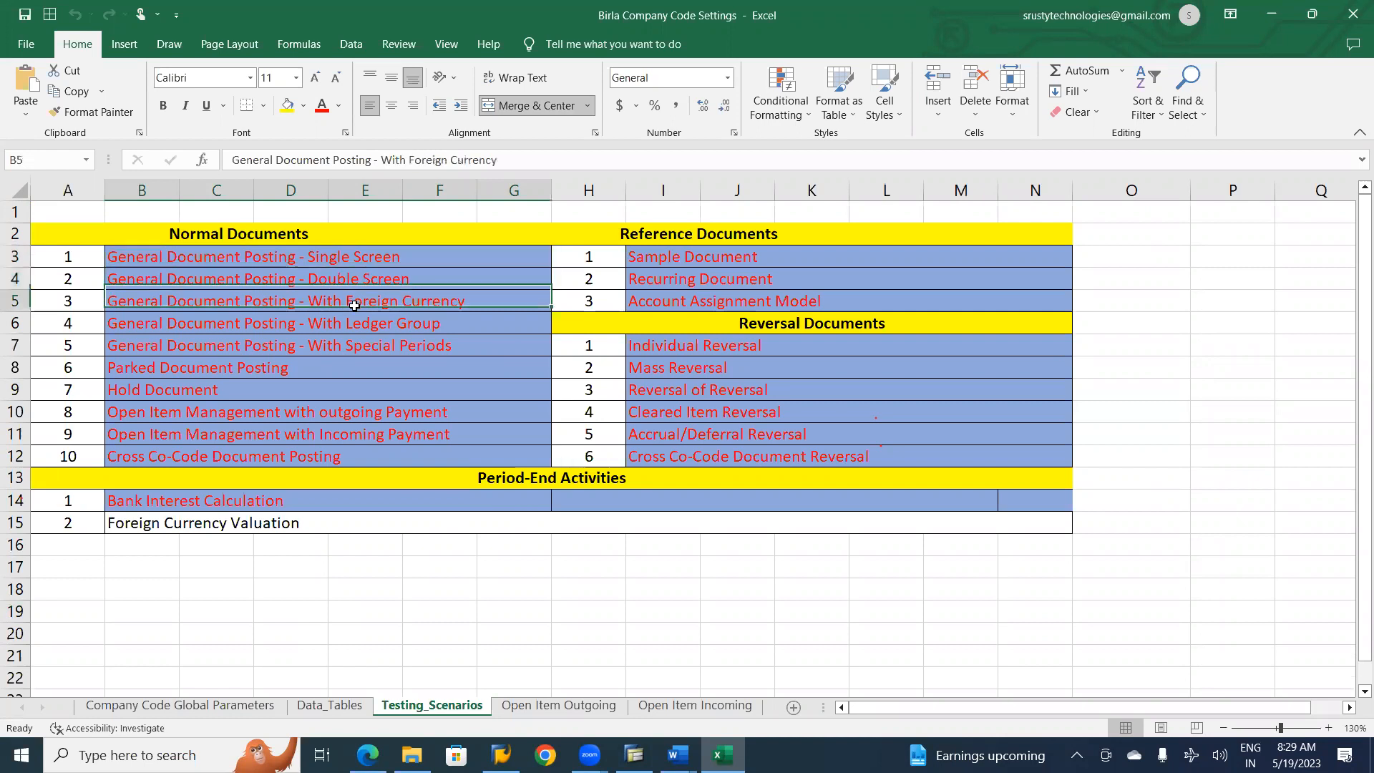
pyautogui.click(372, 325)
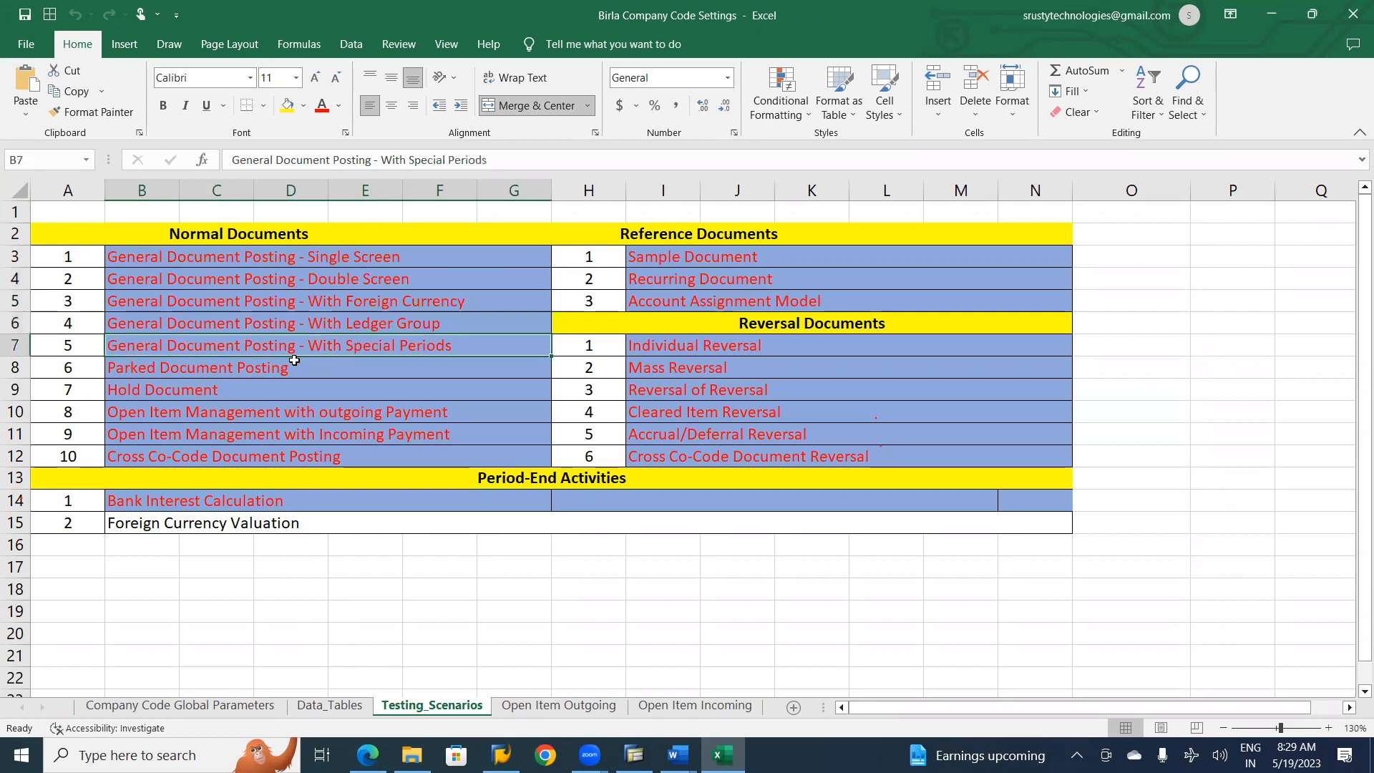
pyautogui.click(256, 367)
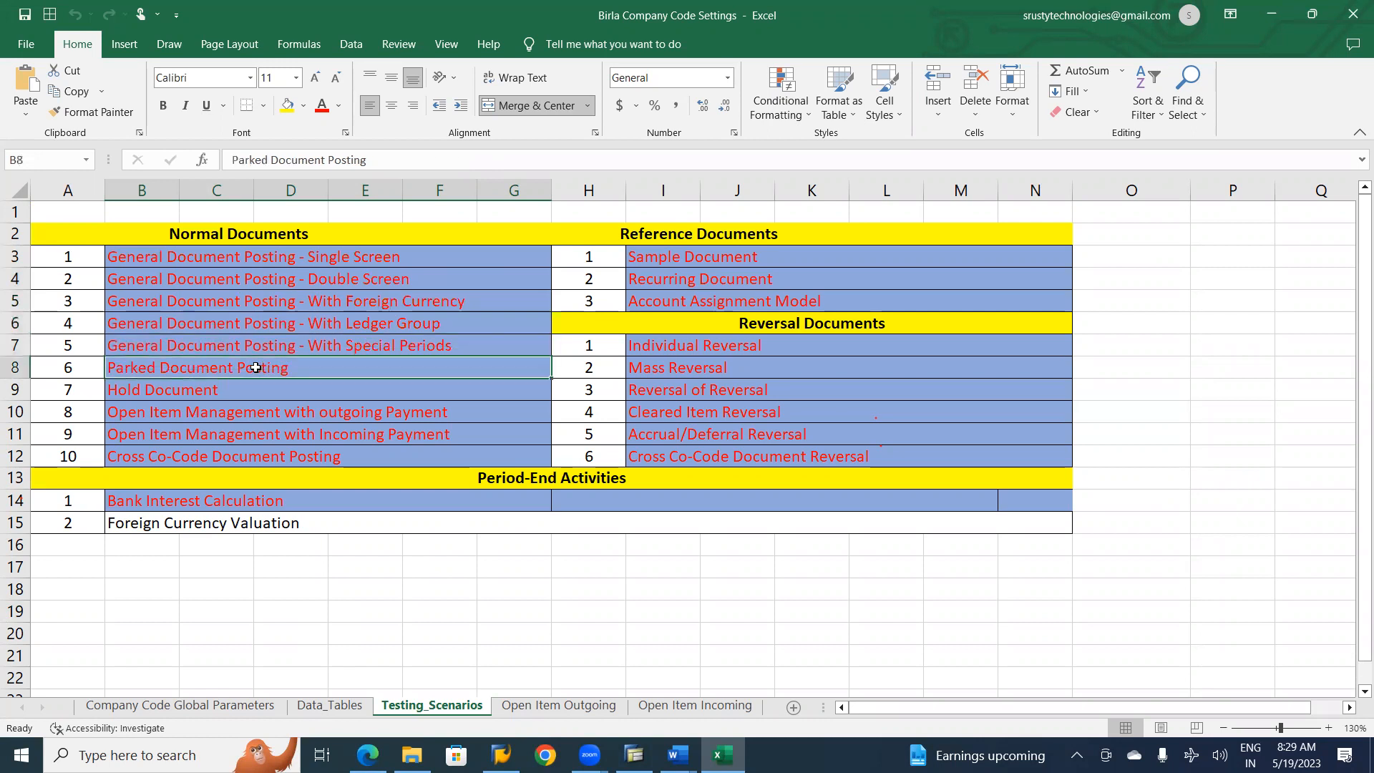
pyautogui.click(196, 390)
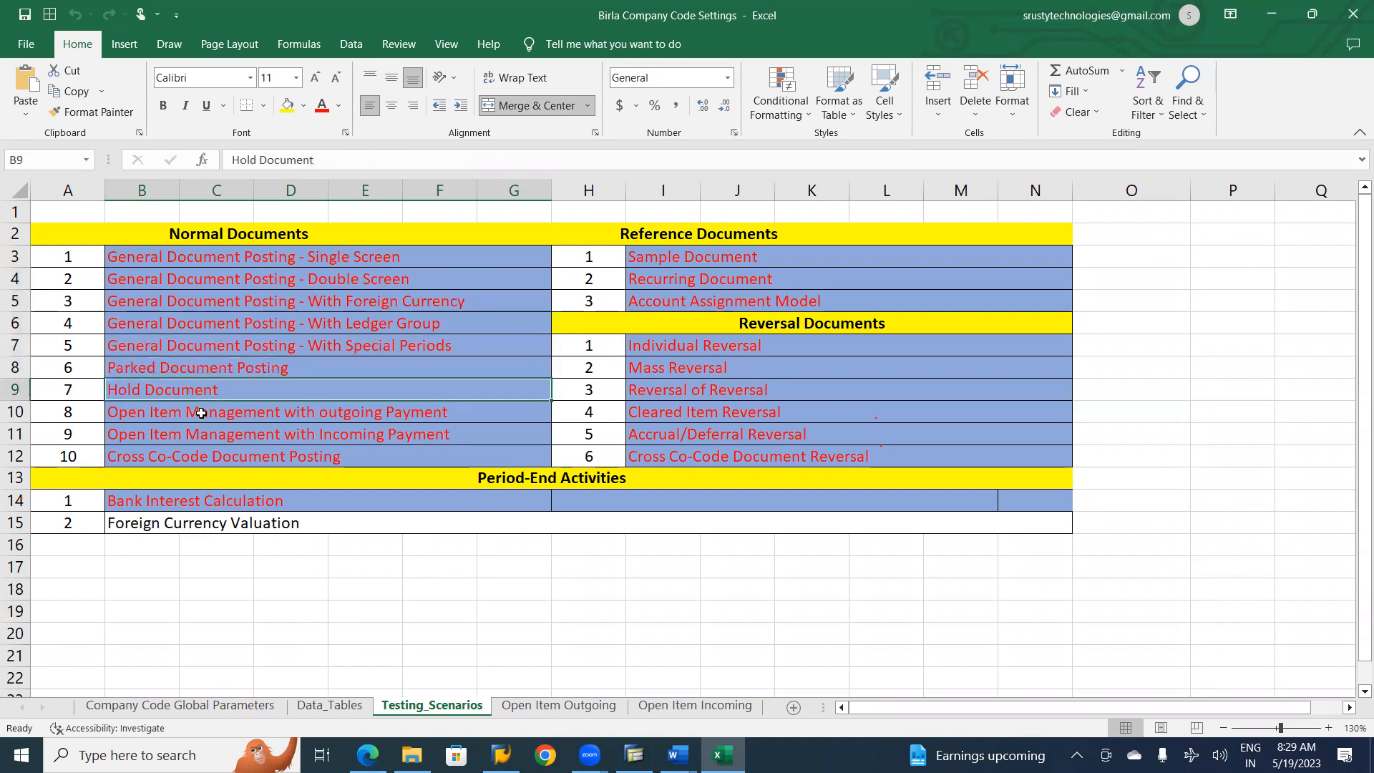
pyautogui.click(199, 414)
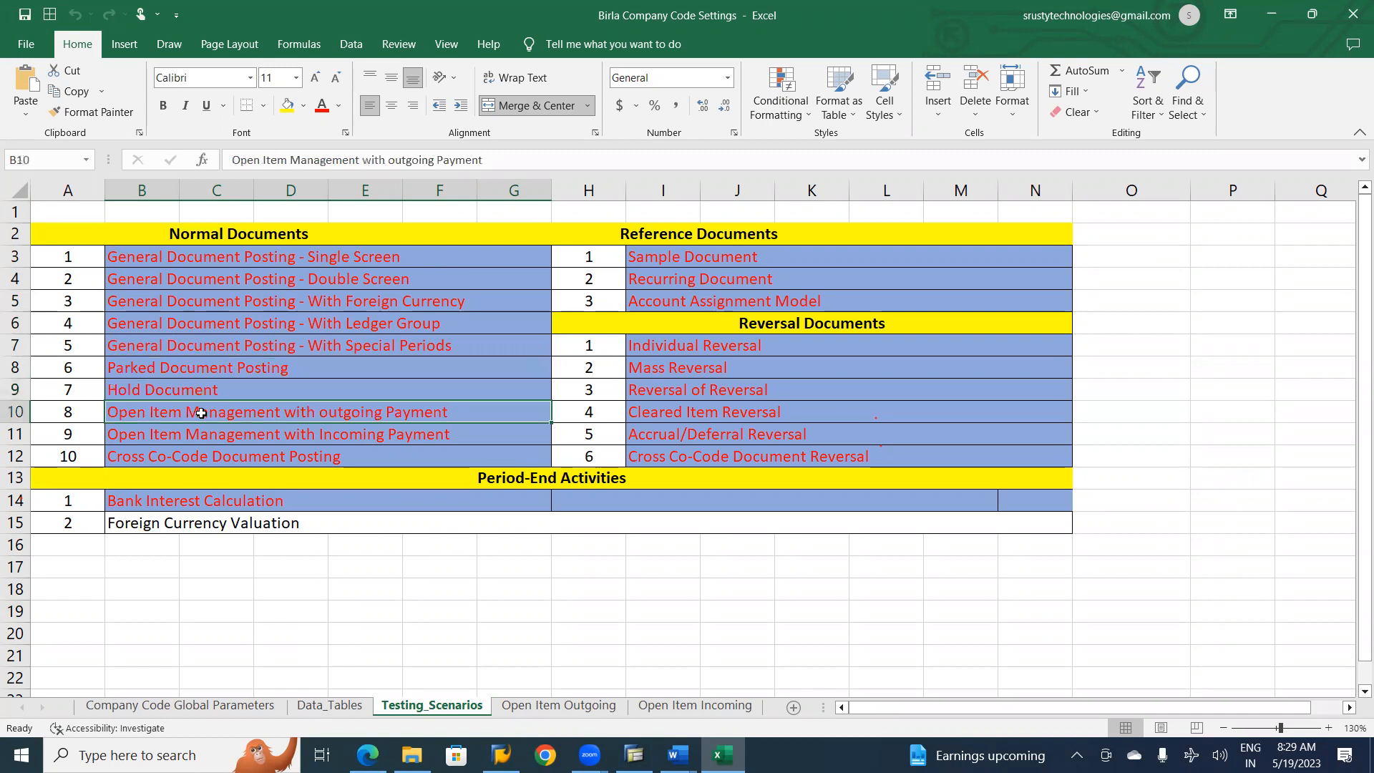
pyautogui.click(208, 440)
pyautogui.click(207, 461)
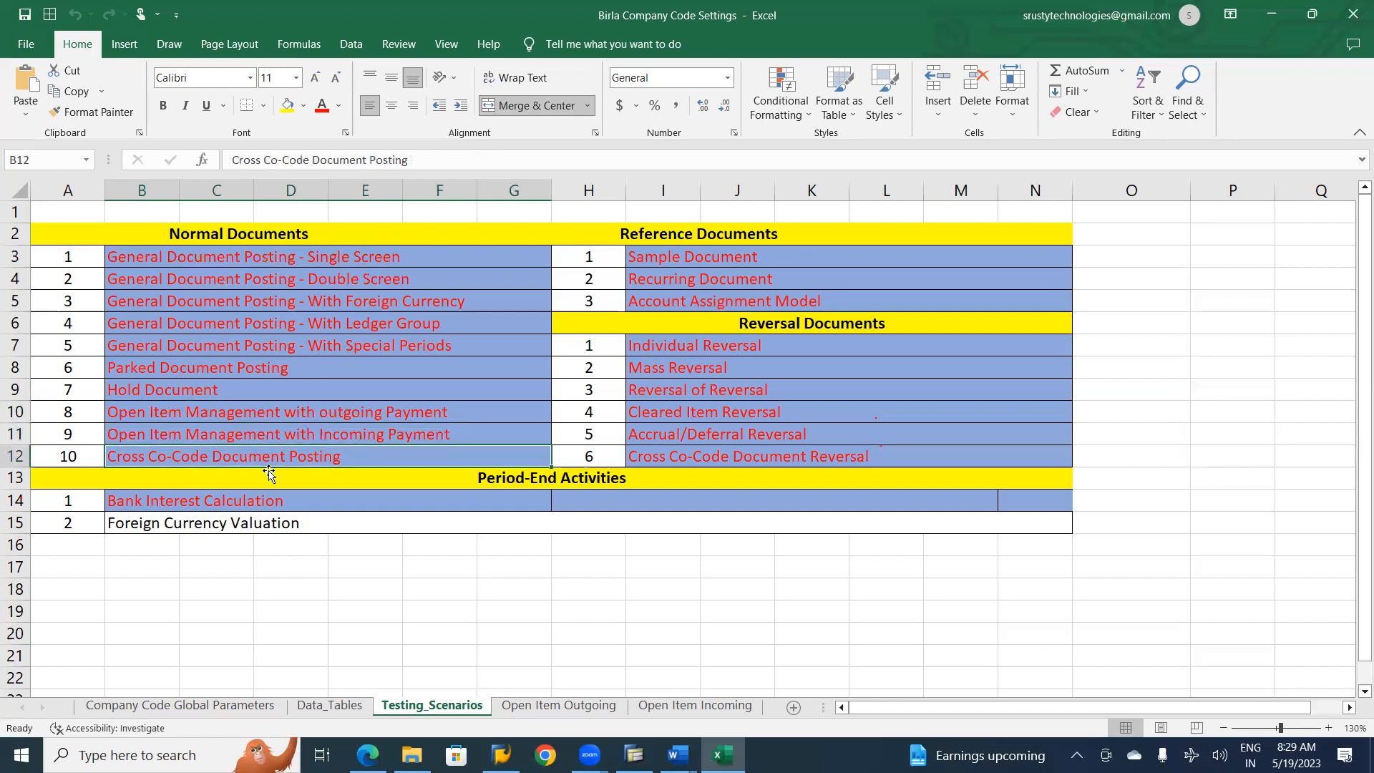
# Review the scenarios under Reference Documents, Reversal Documents and Period-End Activities, finishing with Foreign Currency Valuation
pyautogui.click(699, 264)
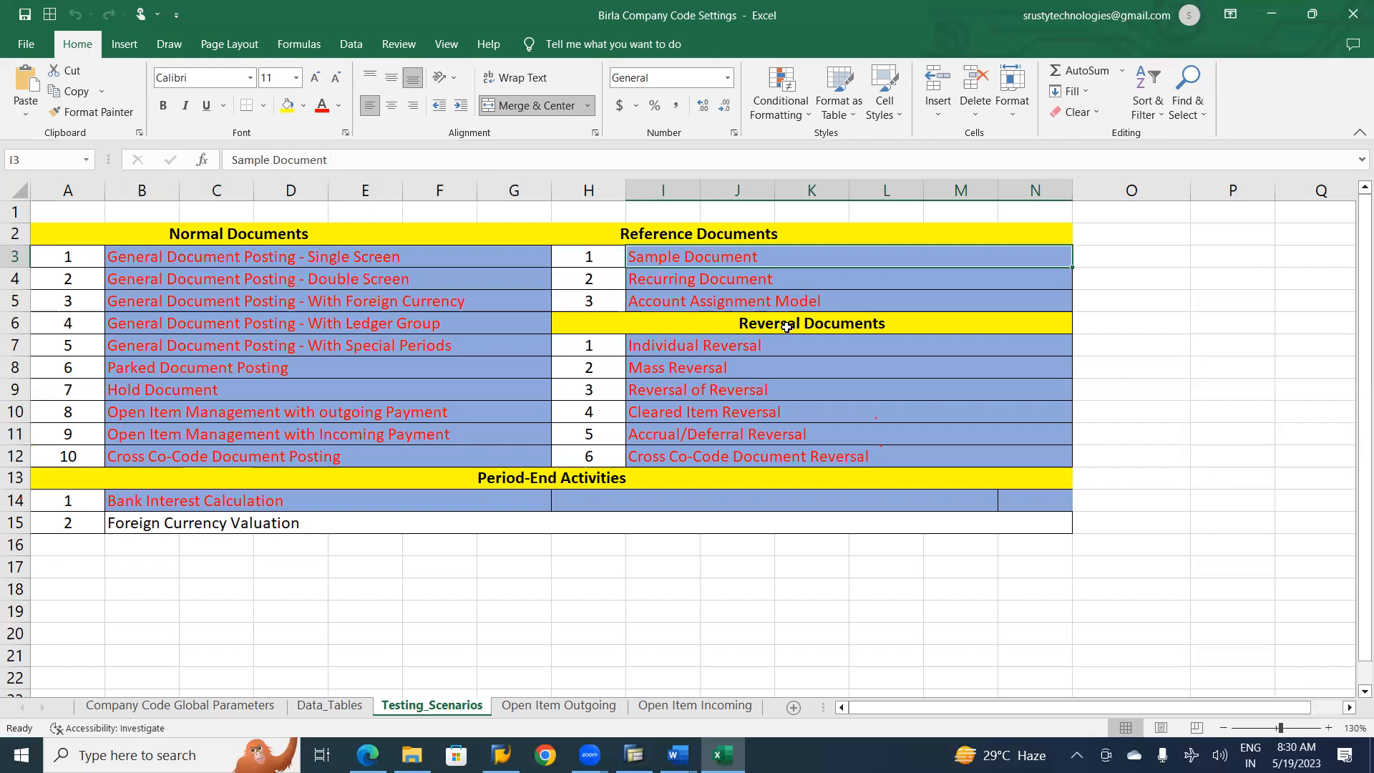
pyautogui.click(745, 342)
pyautogui.click(712, 372)
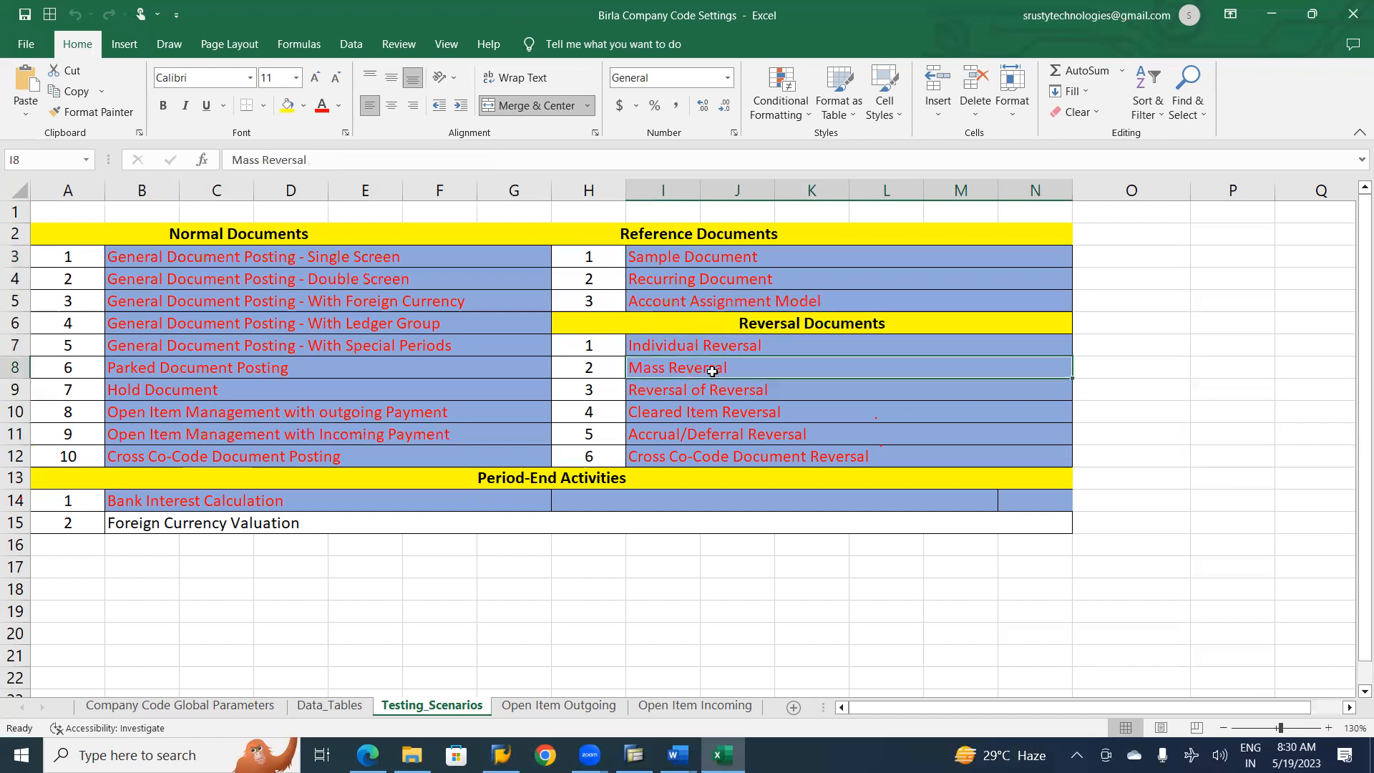
pyautogui.click(709, 391)
pyautogui.click(706, 418)
pyautogui.click(701, 436)
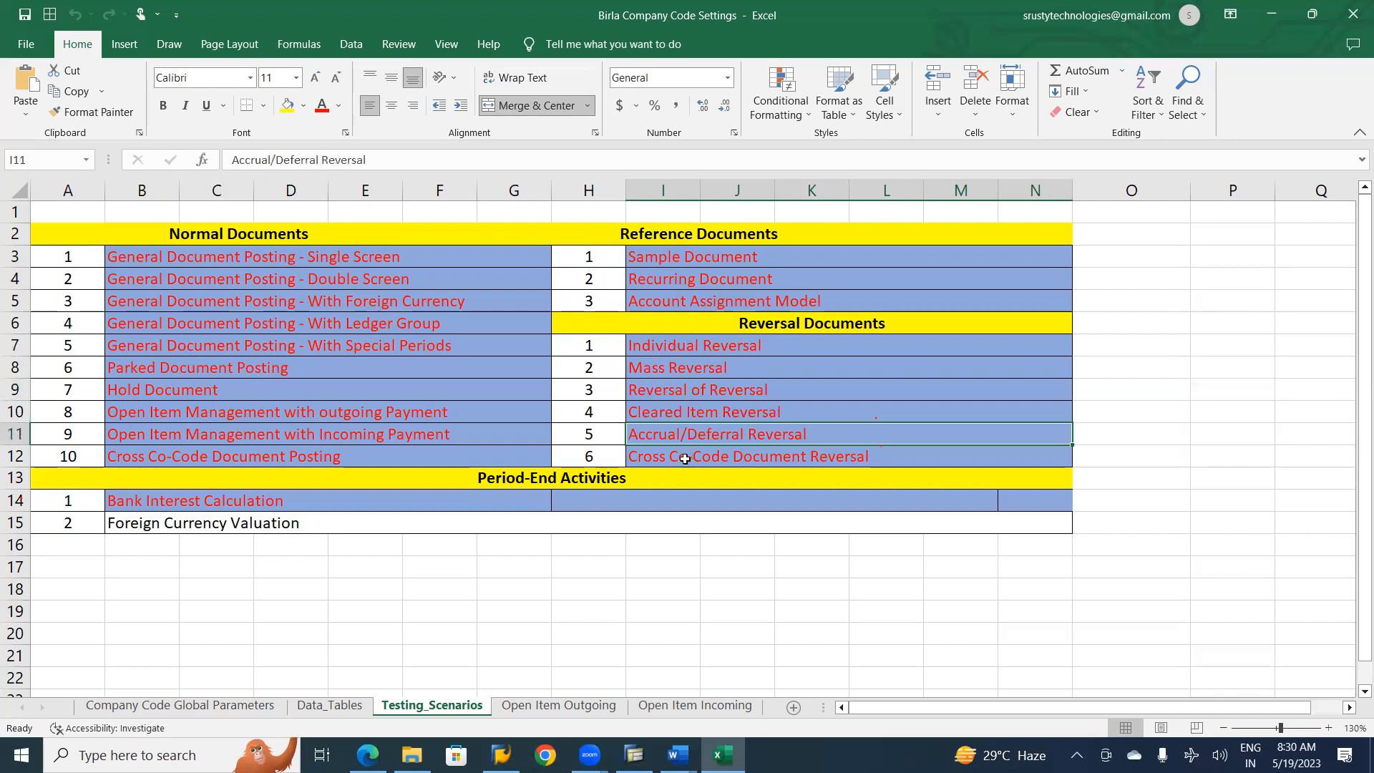
pyautogui.click(682, 458)
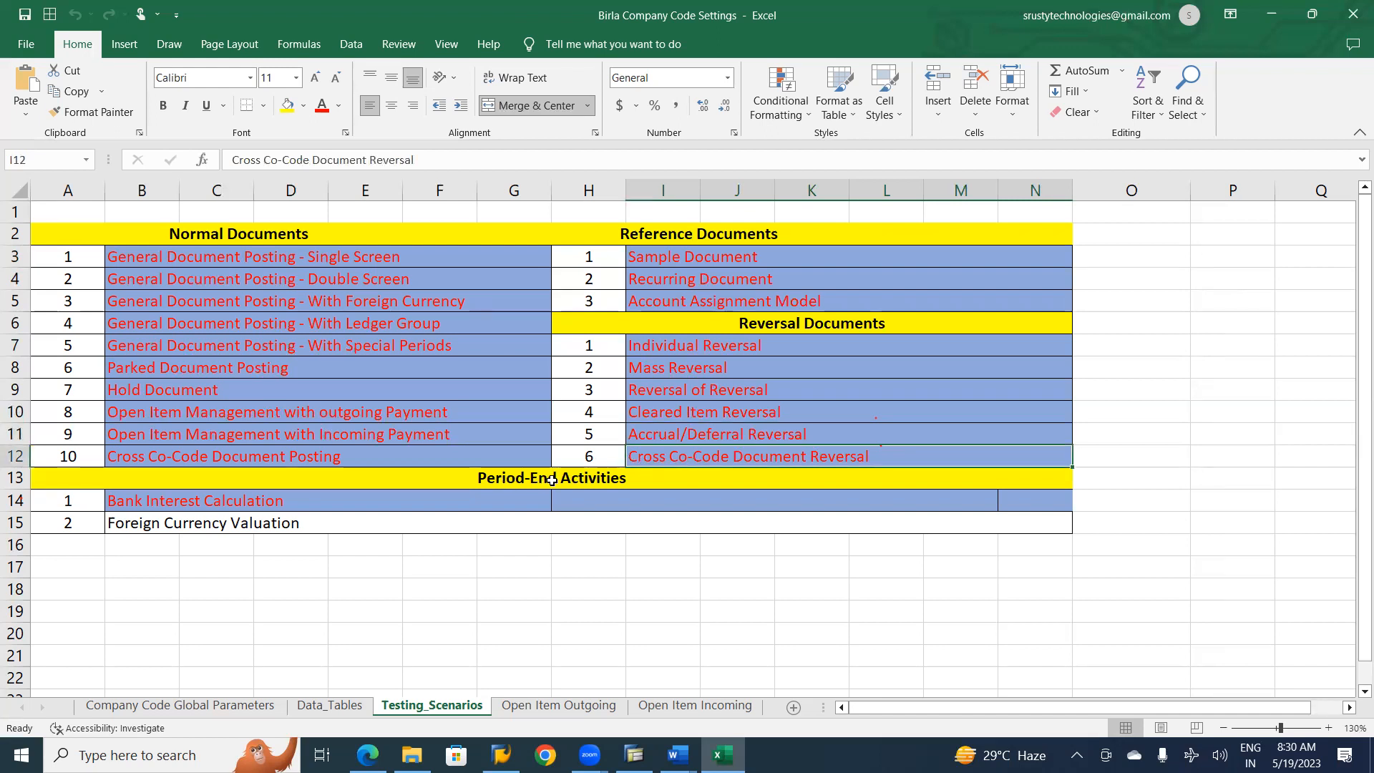
pyautogui.click(273, 499)
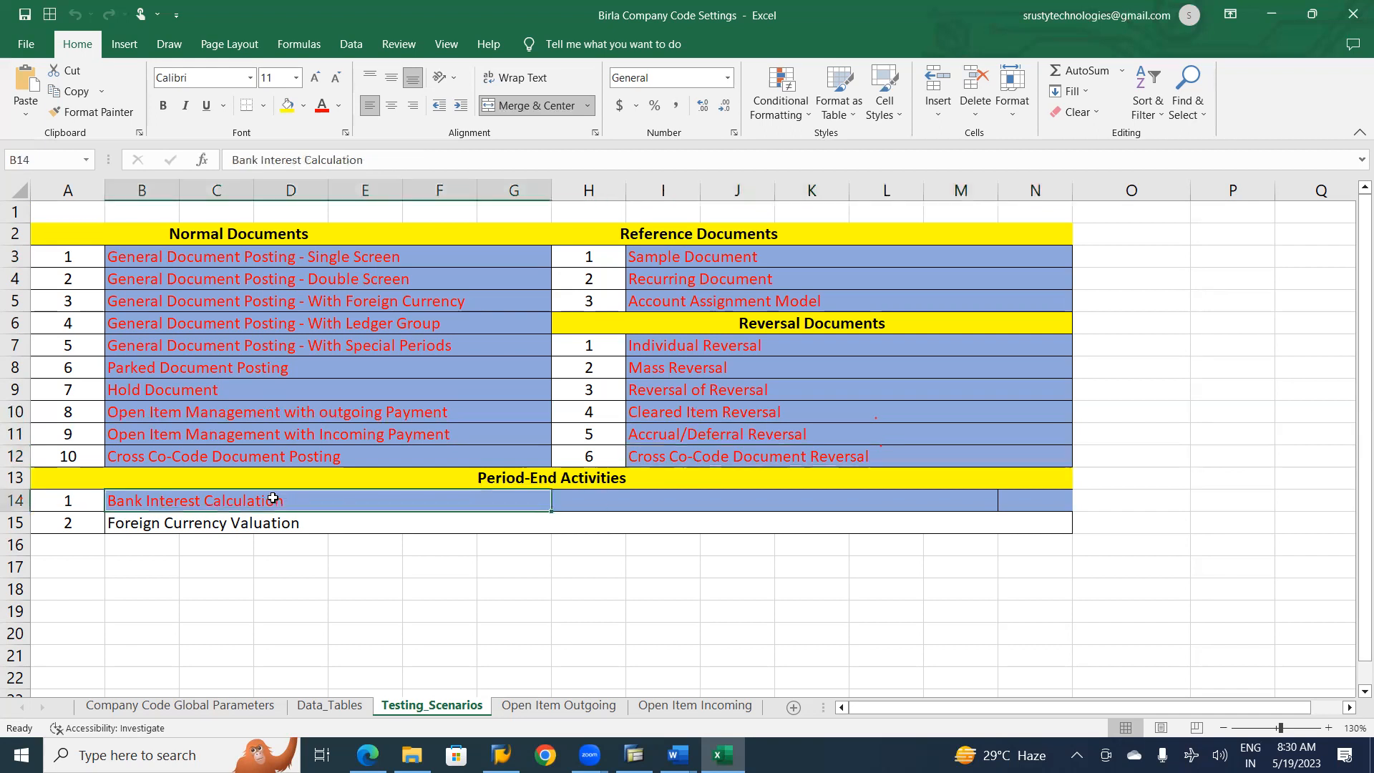
pyautogui.click(238, 522)
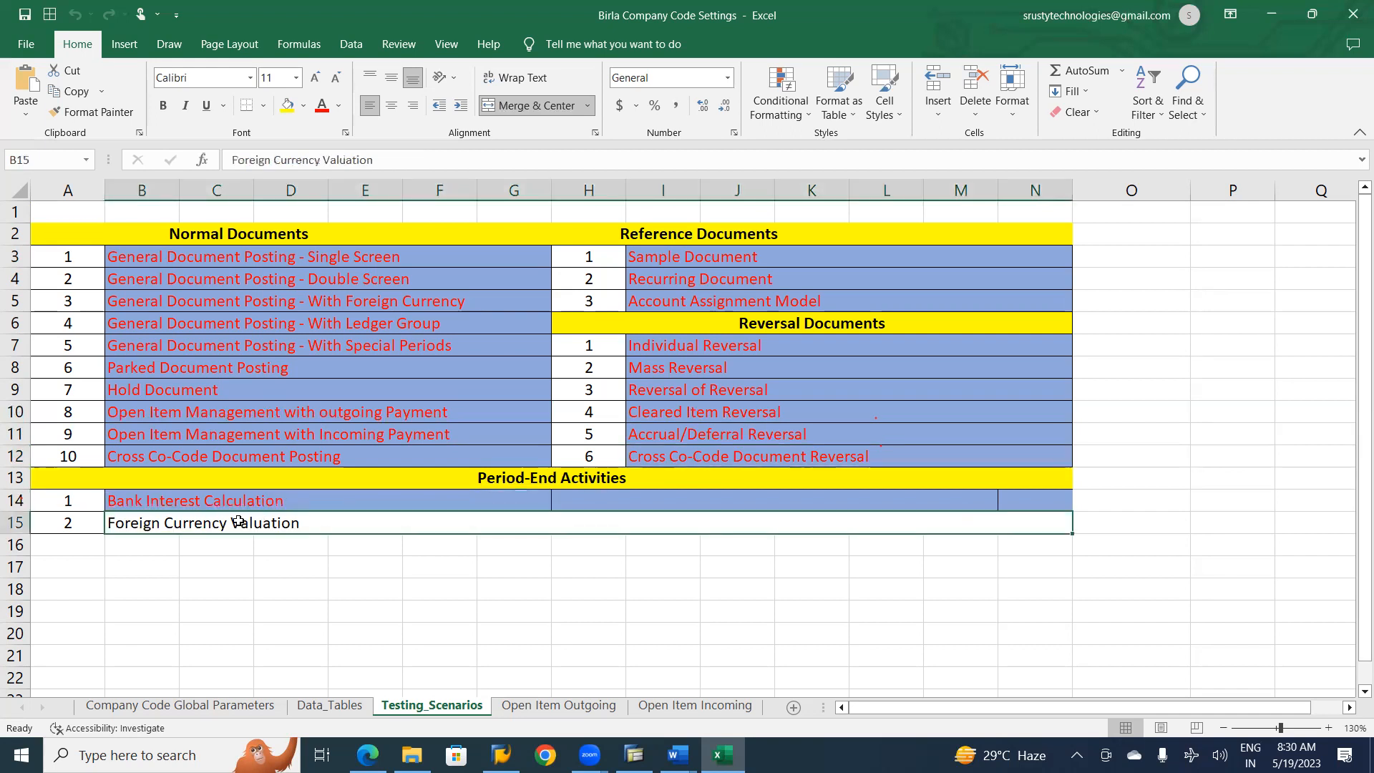
pyautogui.click(234, 257)
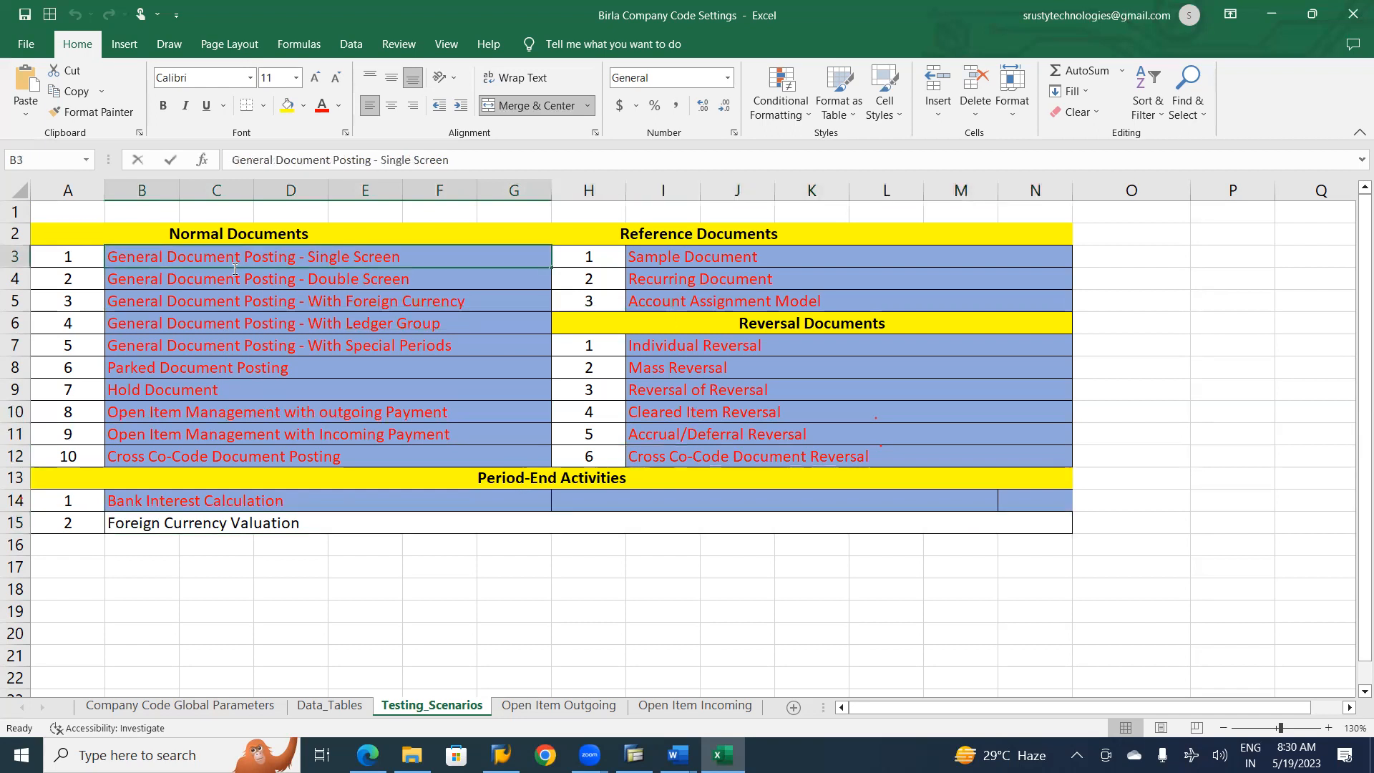
pyautogui.press('F2')
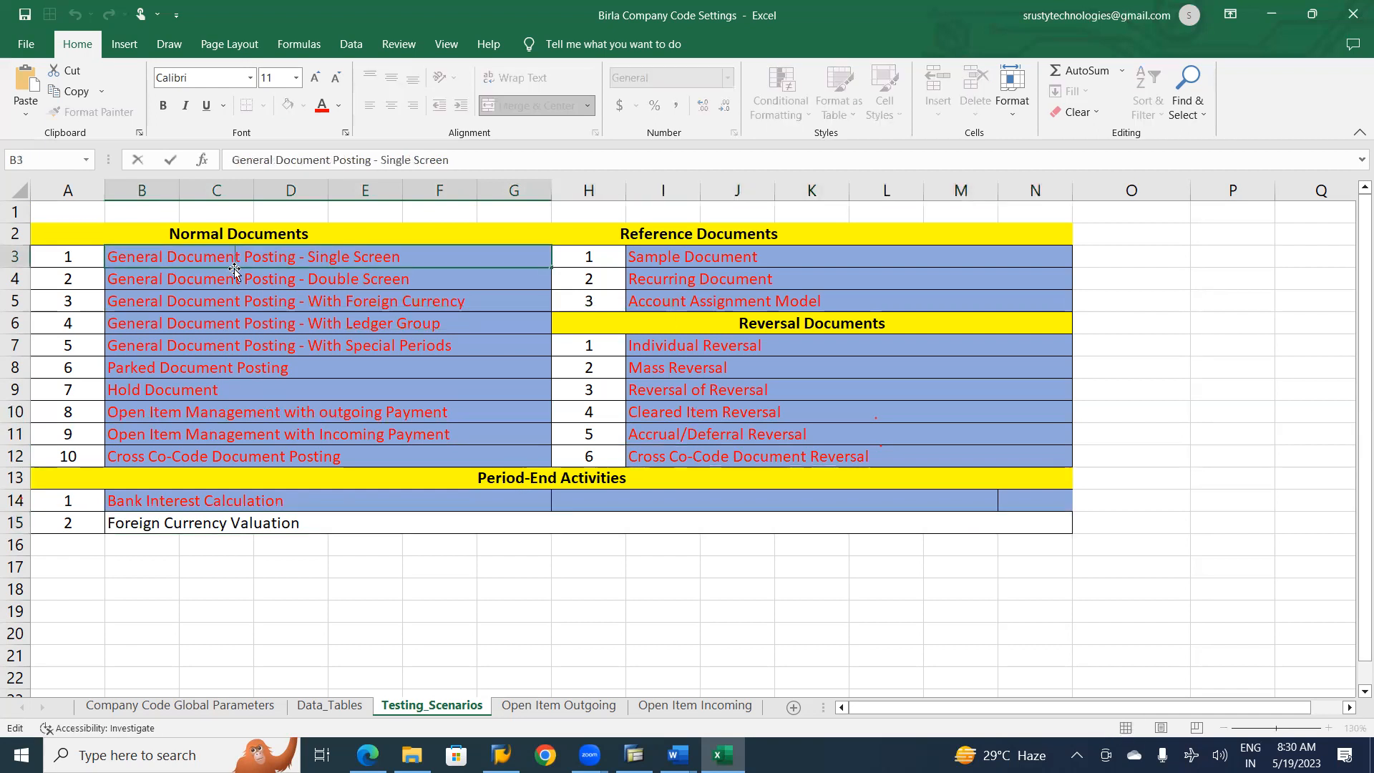
pyautogui.click(407, 629)
# Set the font colour of all Normal Documents scenarios (B3:B12) and of Bank Interest Calculation to Automatic black
pyautogui.moveTo(373, 259); pyautogui.dragTo(375, 457)
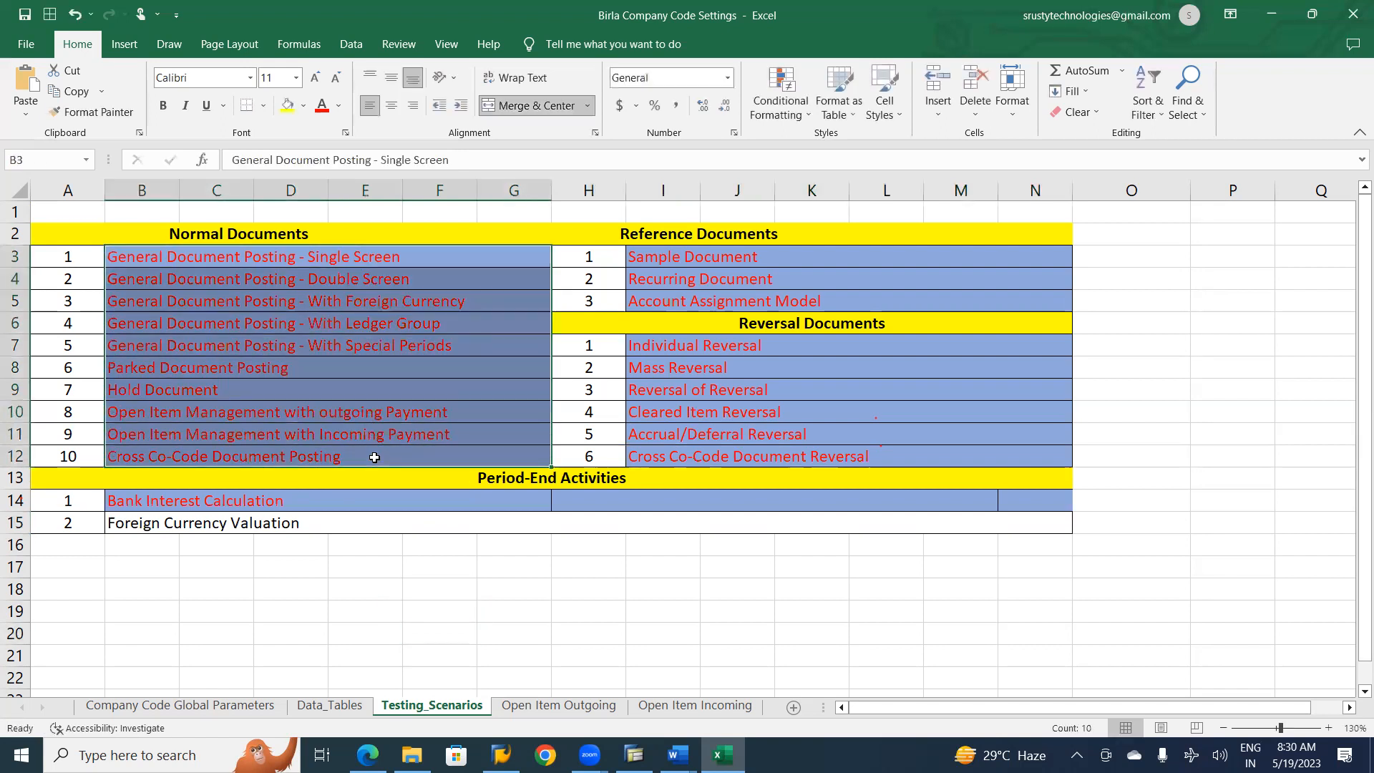
pyautogui.click(340, 106)
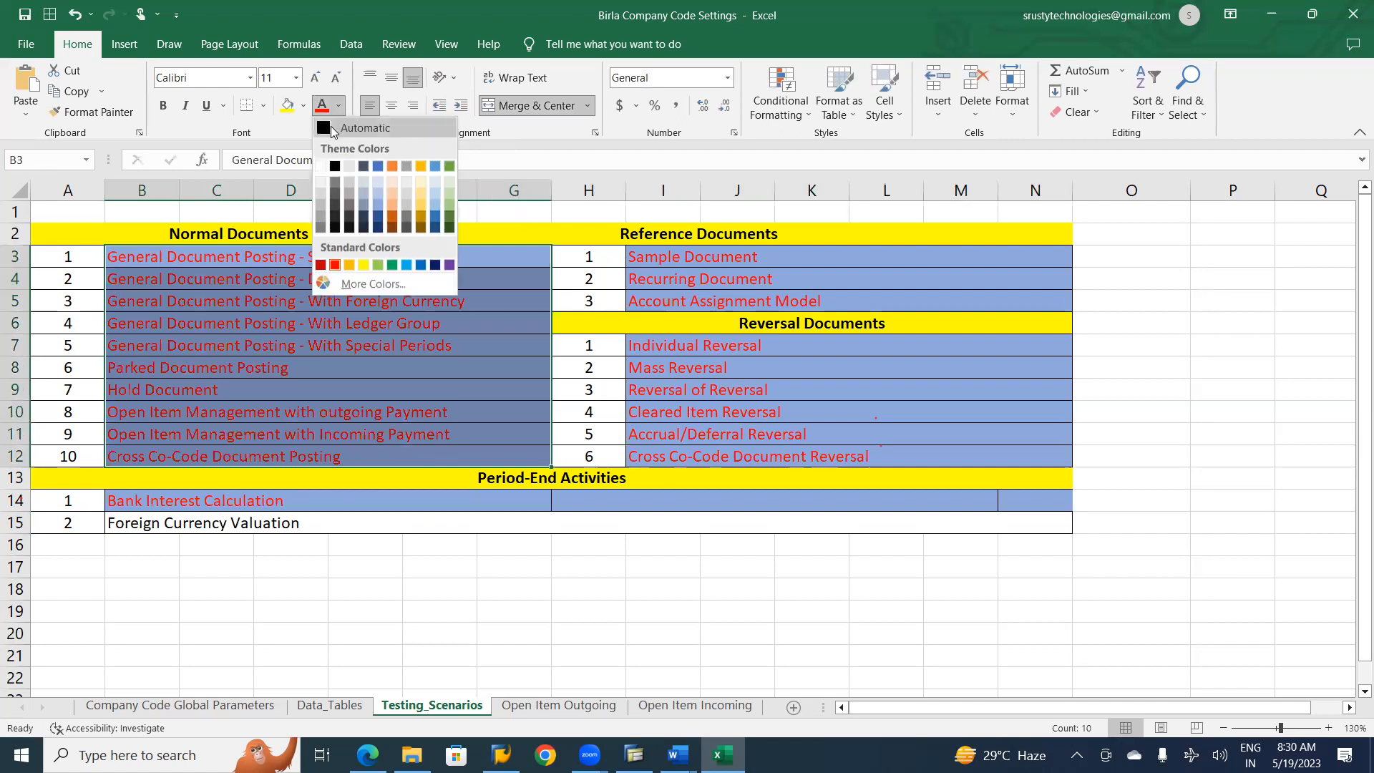
pyautogui.click(328, 133)
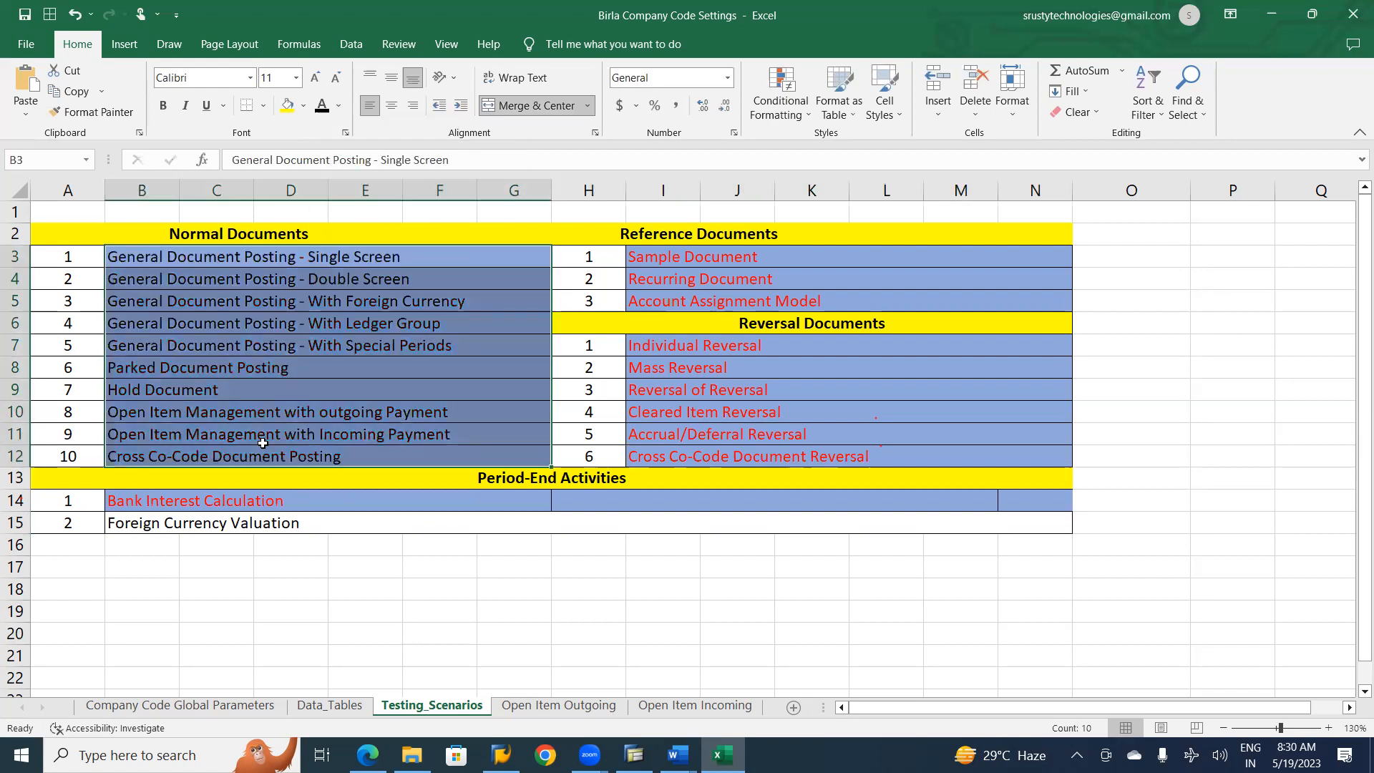
pyautogui.click(237, 504)
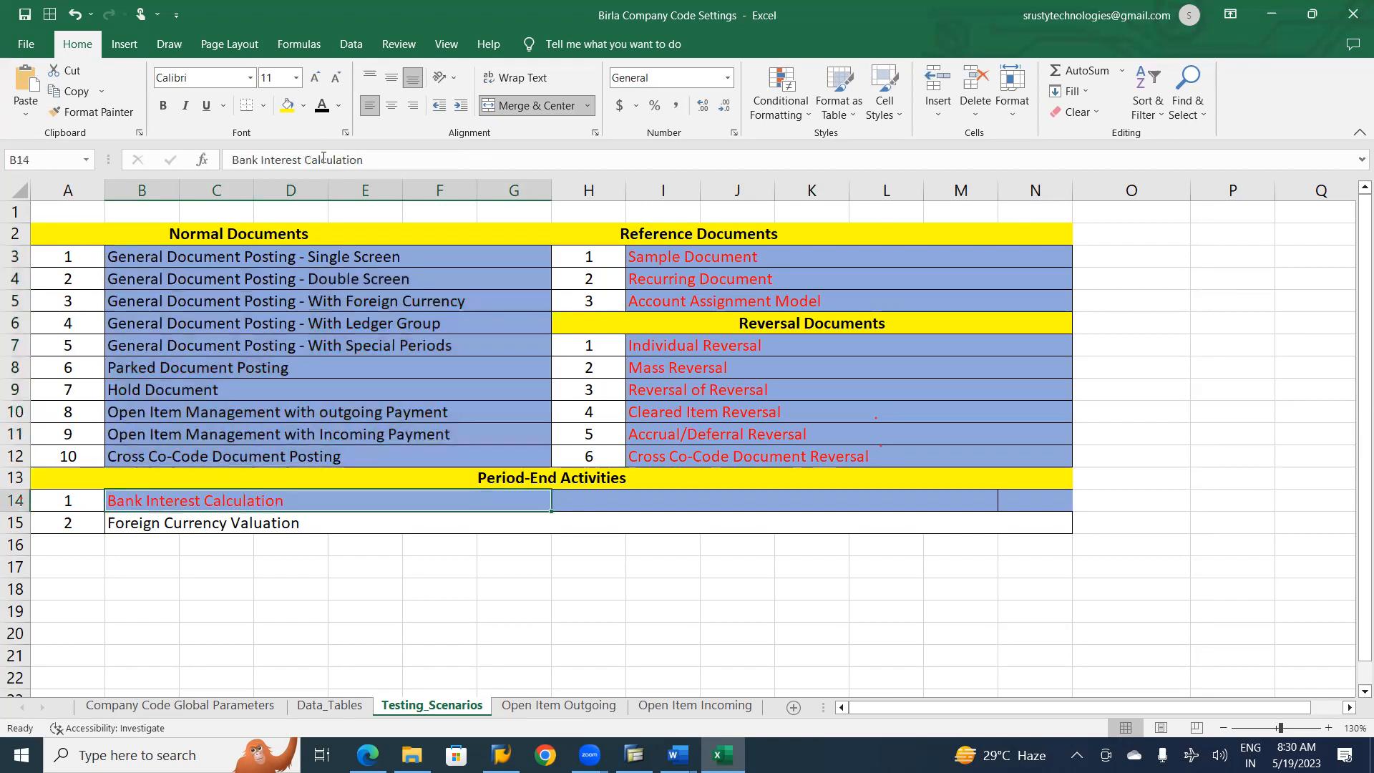
pyautogui.click(322, 109)
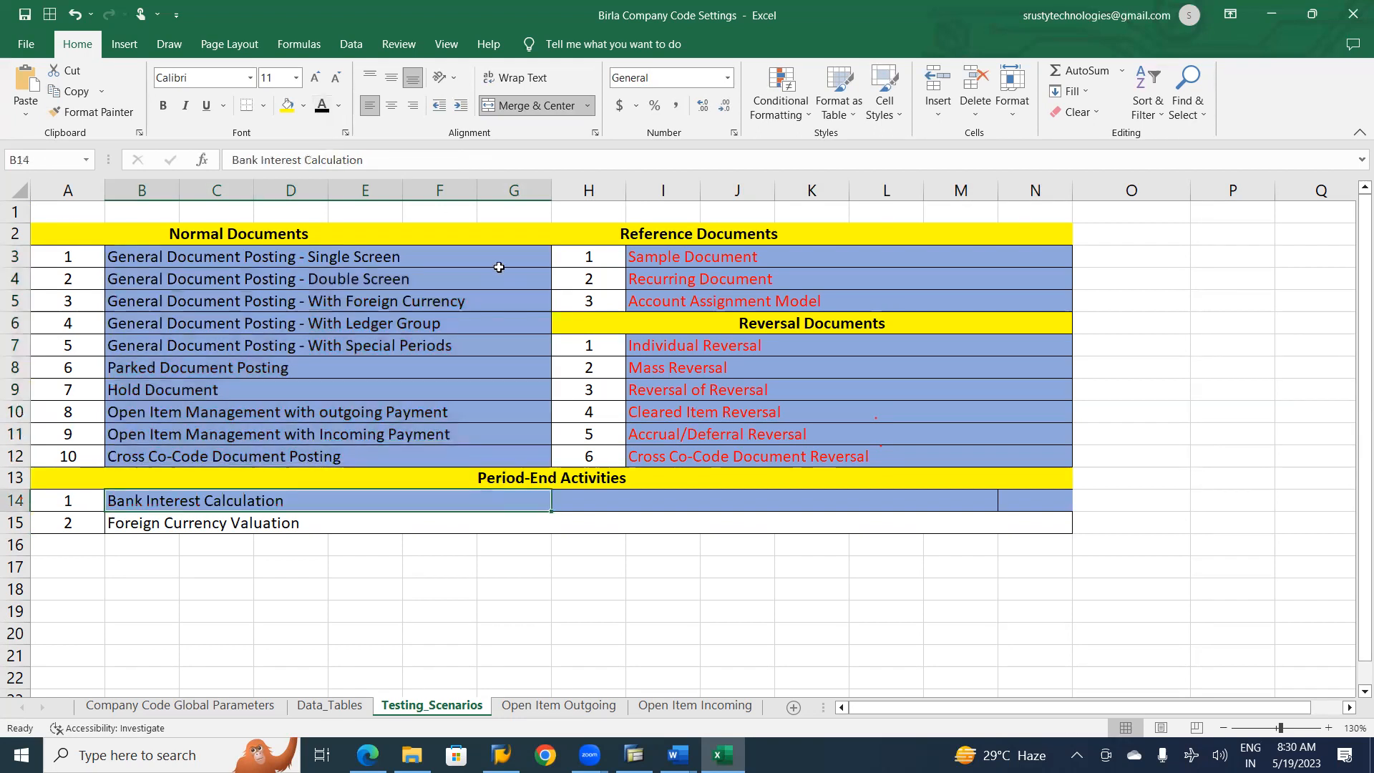
# Set the font colour of the Reference Documents scenarios (I3:I5) and the Reversal Documents scenarios (I7:I12) to black
pyautogui.moveTo(650, 256); pyautogui.dragTo(654, 295)
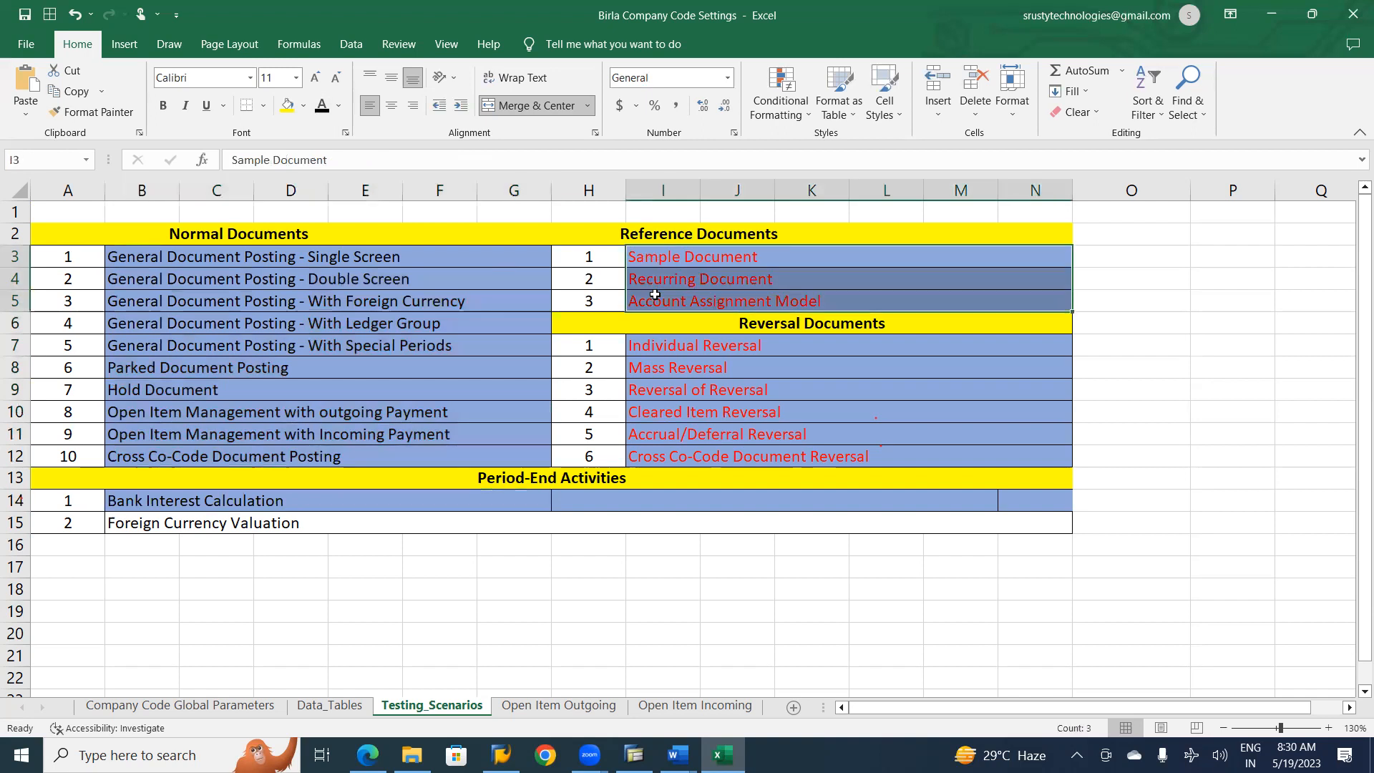
pyautogui.click(322, 109)
pyautogui.moveTo(676, 345); pyautogui.dragTo(685, 452)
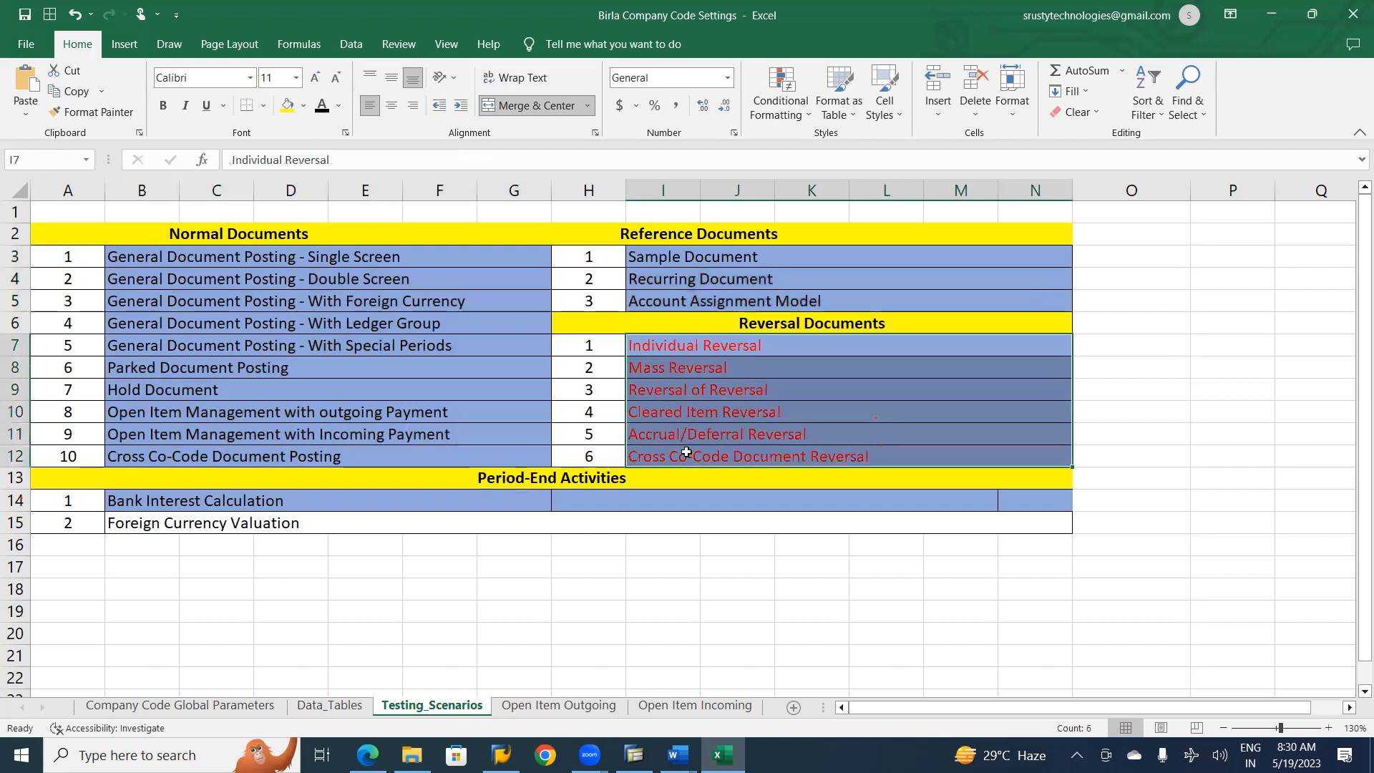
pyautogui.click(324, 112)
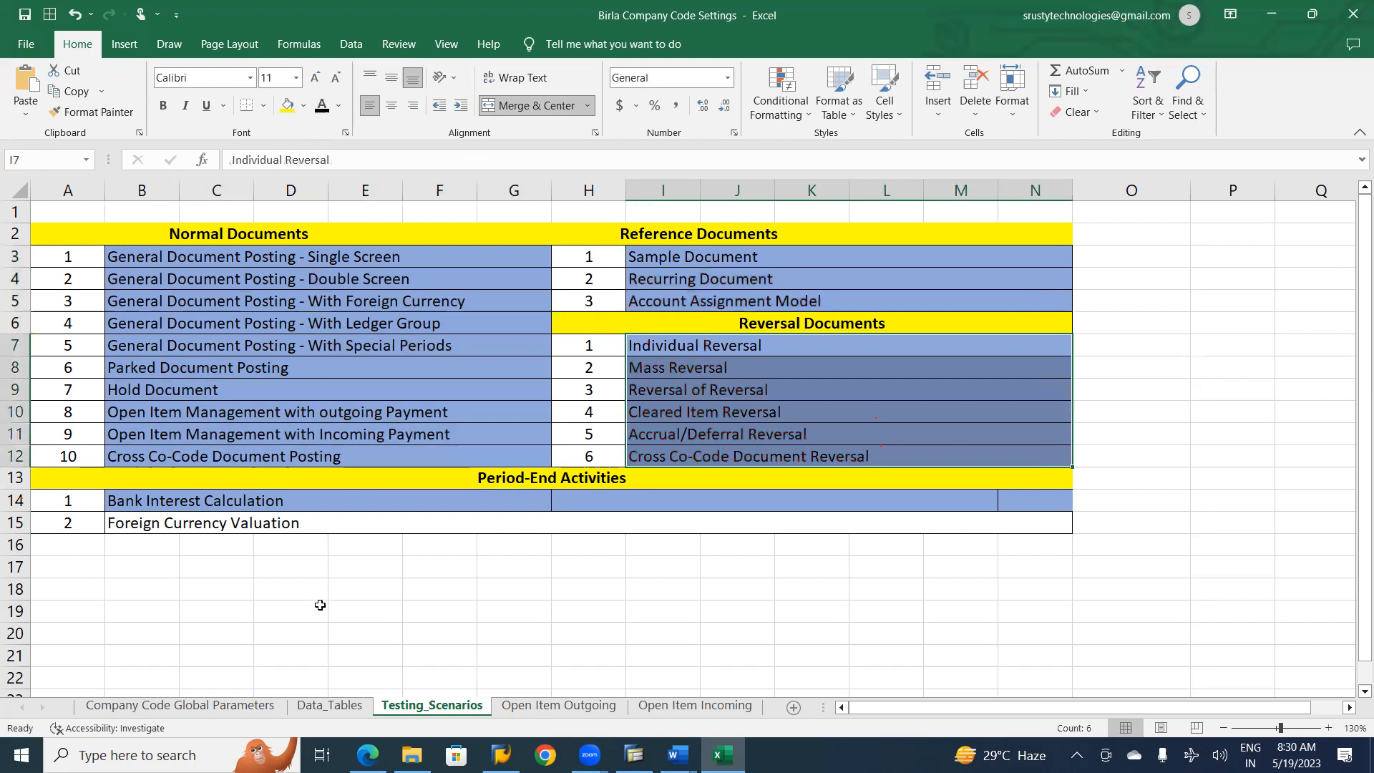
# Copy the blue formatting of Bank Interest Calculation onto the whole Foreign Currency Valuation row (B15:N15) with Format Painter
pyautogui.click(362, 502)
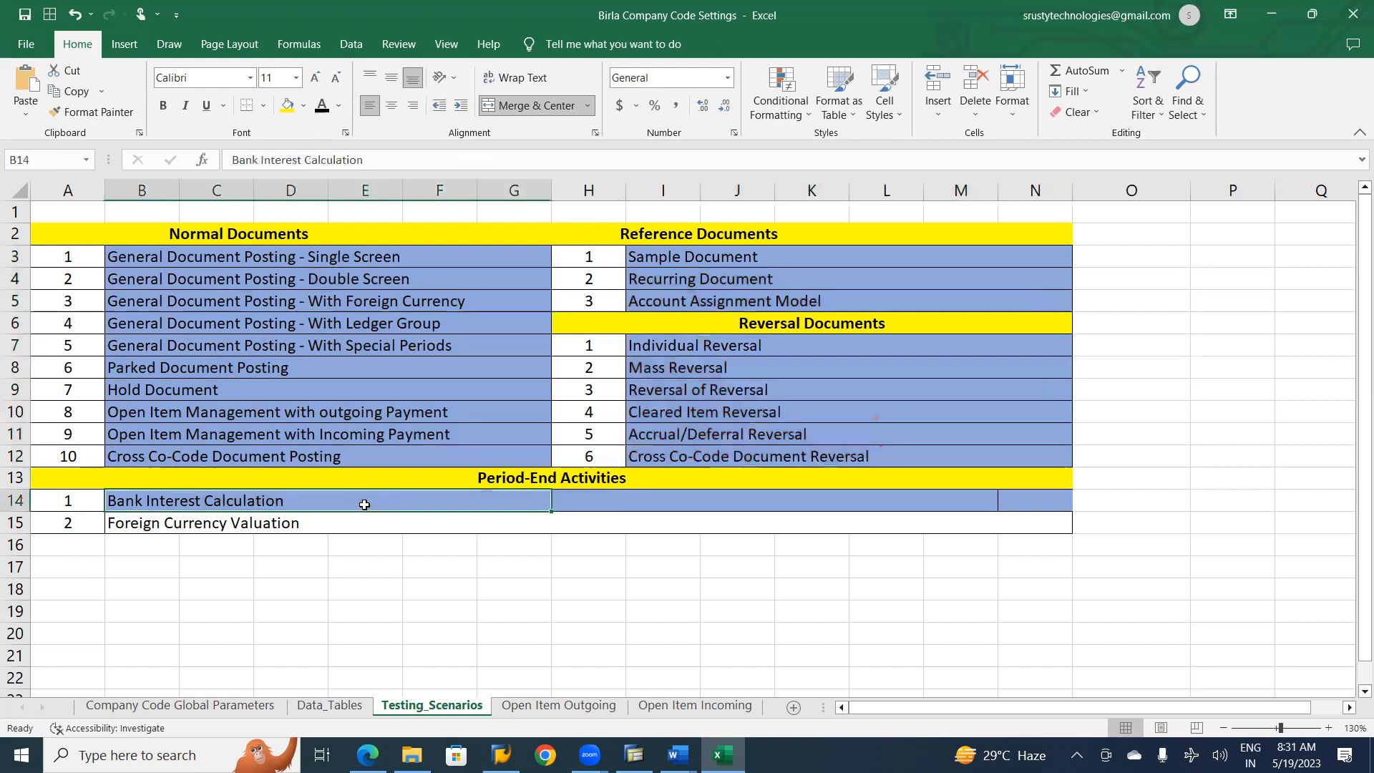
pyautogui.click(91, 112)
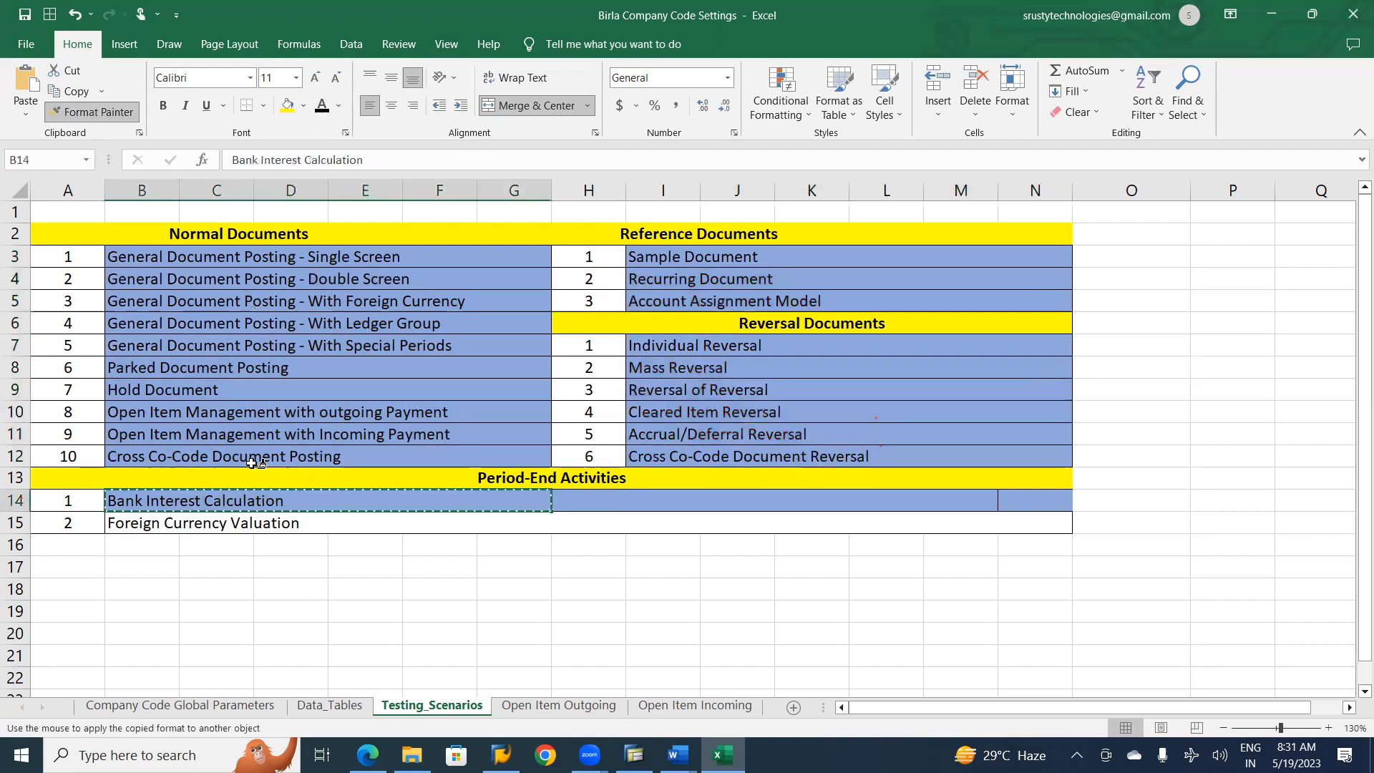
pyautogui.moveTo(254, 524); pyautogui.dragTo(1037, 523)
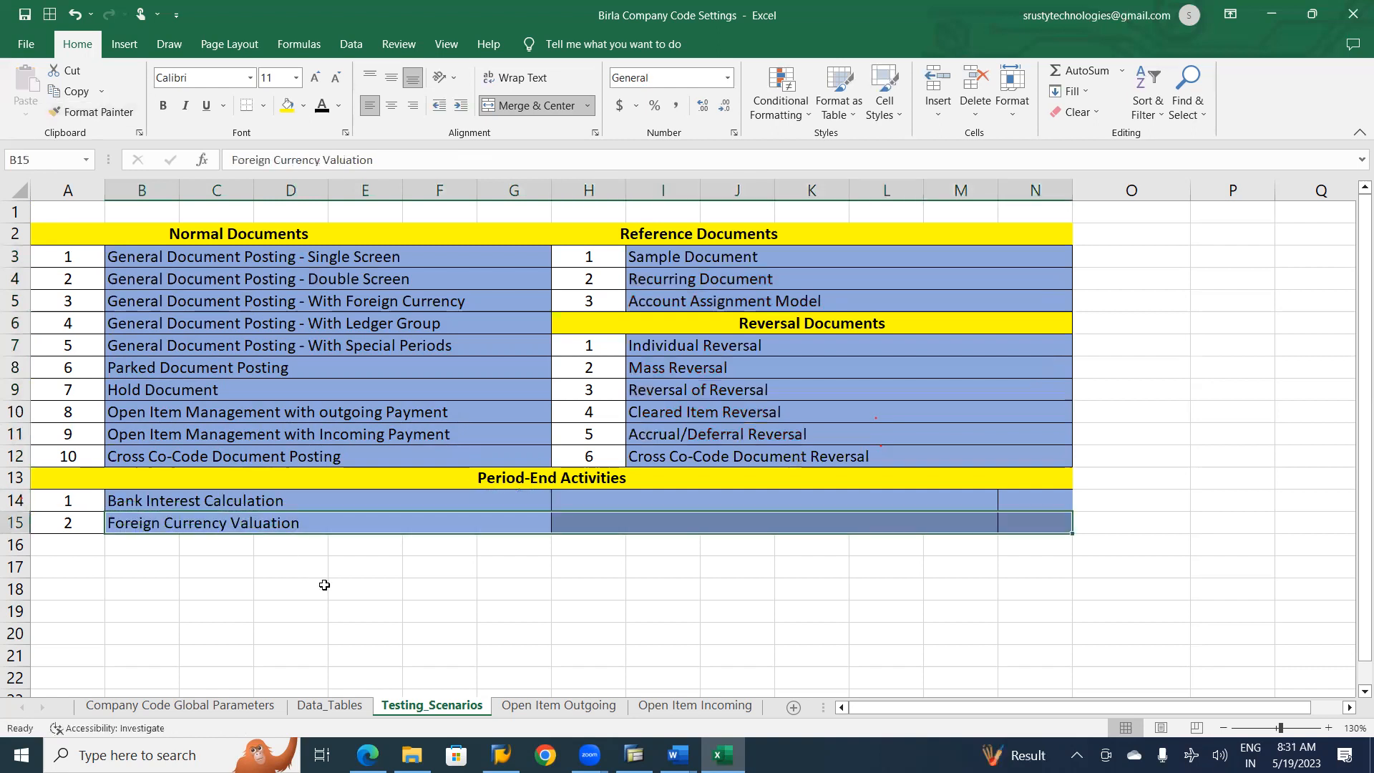
pyautogui.click(324, 586)
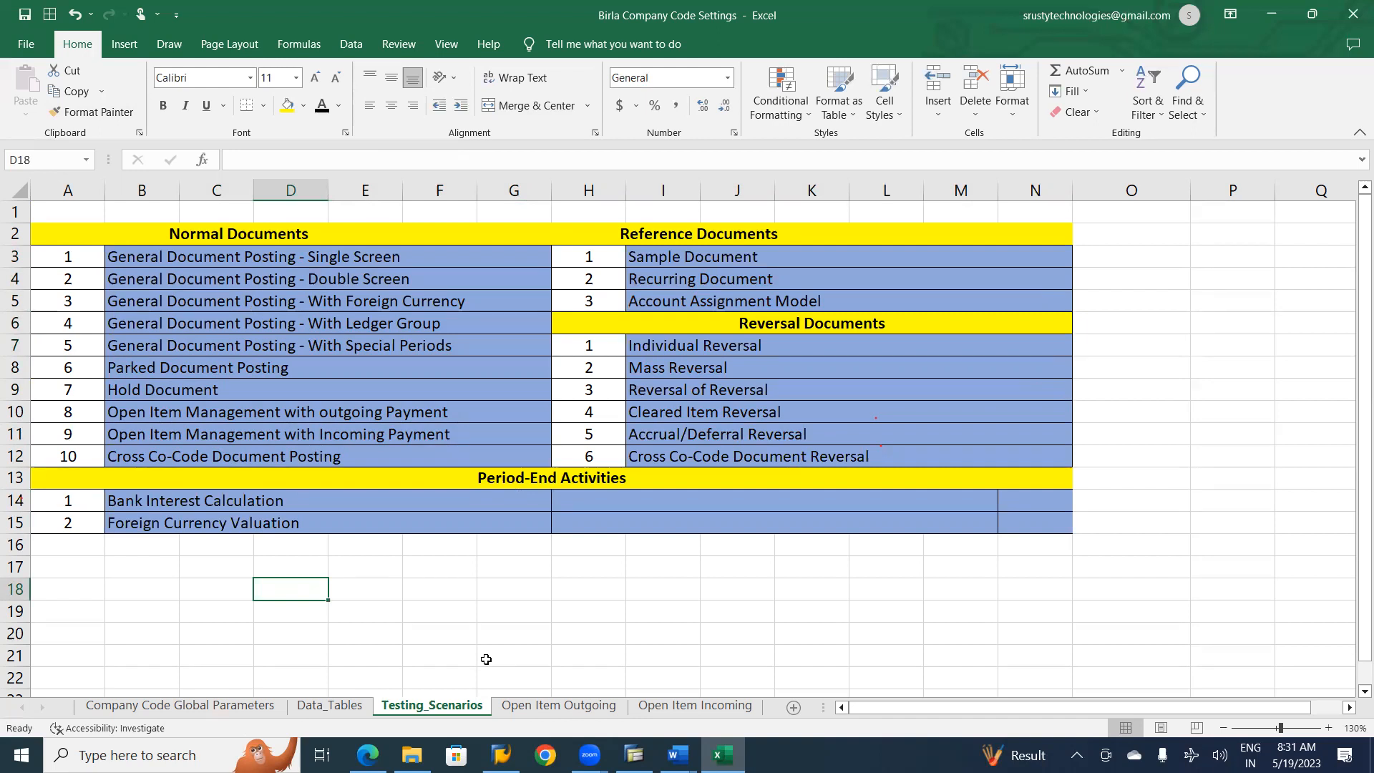
# View the Open Item Outgoing sheet briefly, then return to Testing_Scenarios and select Foreign Currency Valuation
pyautogui.click(544, 707)
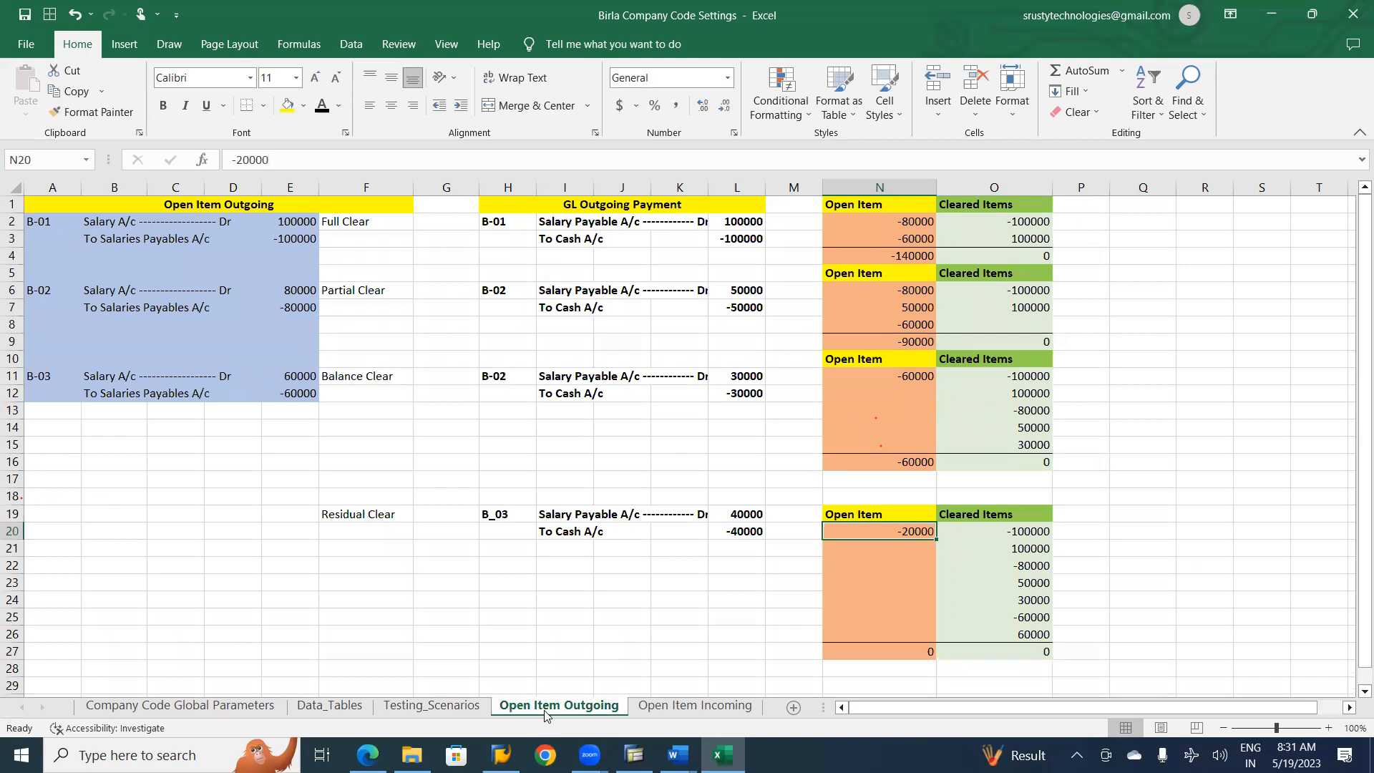
pyautogui.click(422, 707)
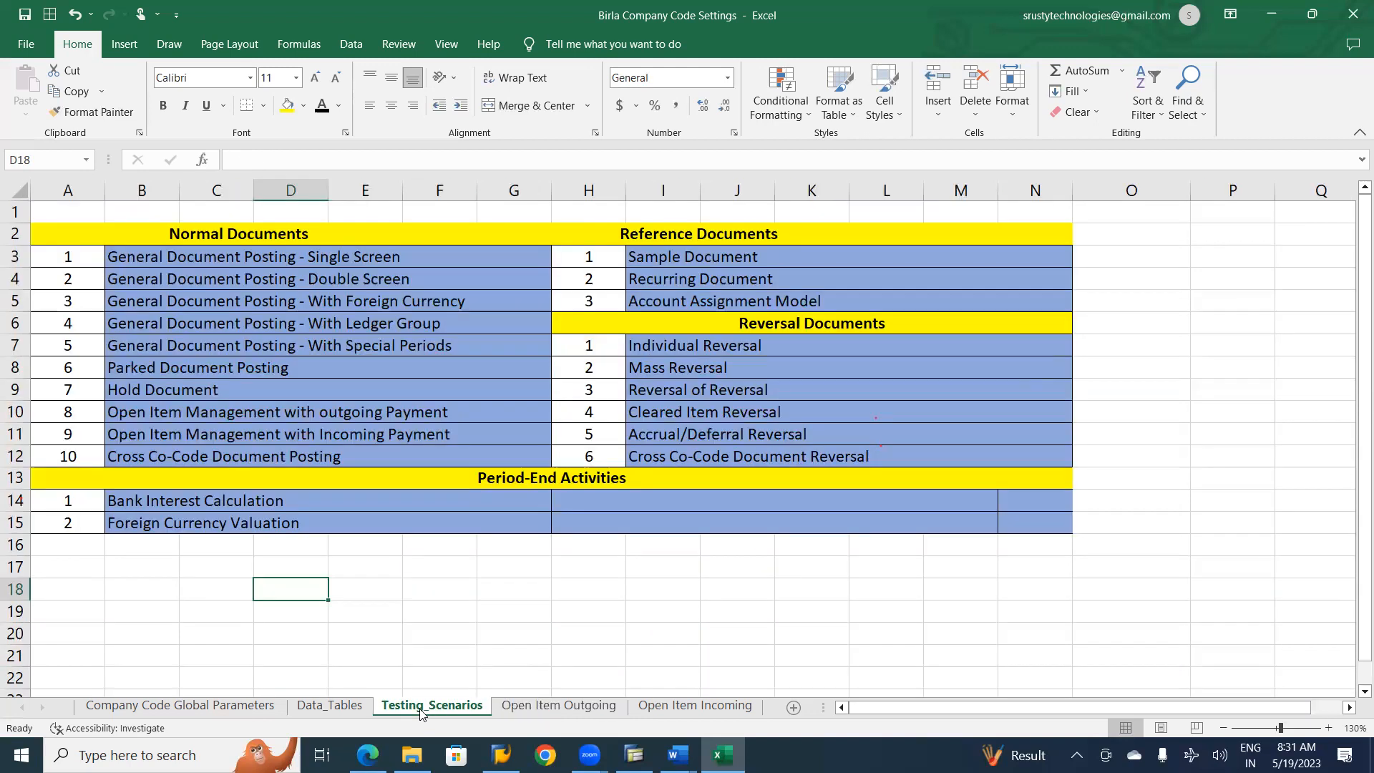
pyautogui.click(268, 521)
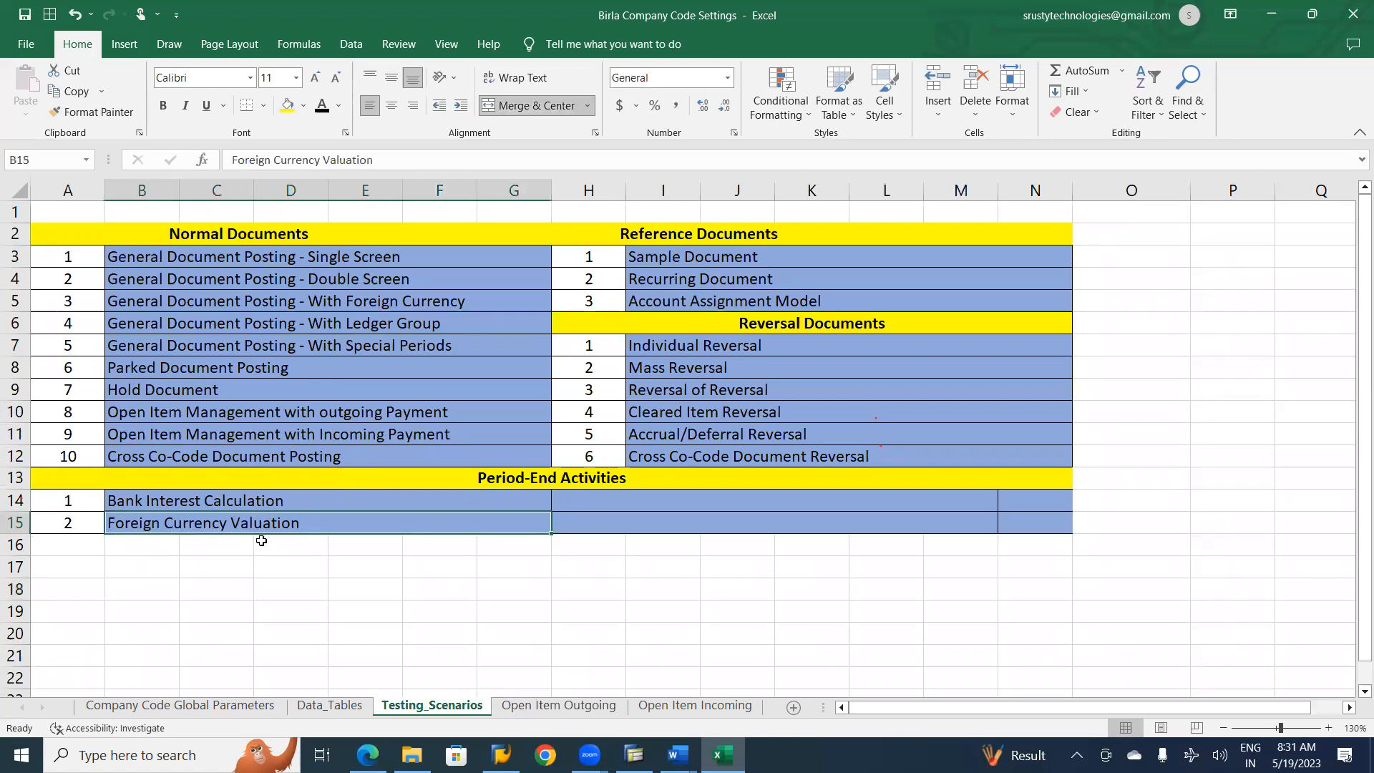